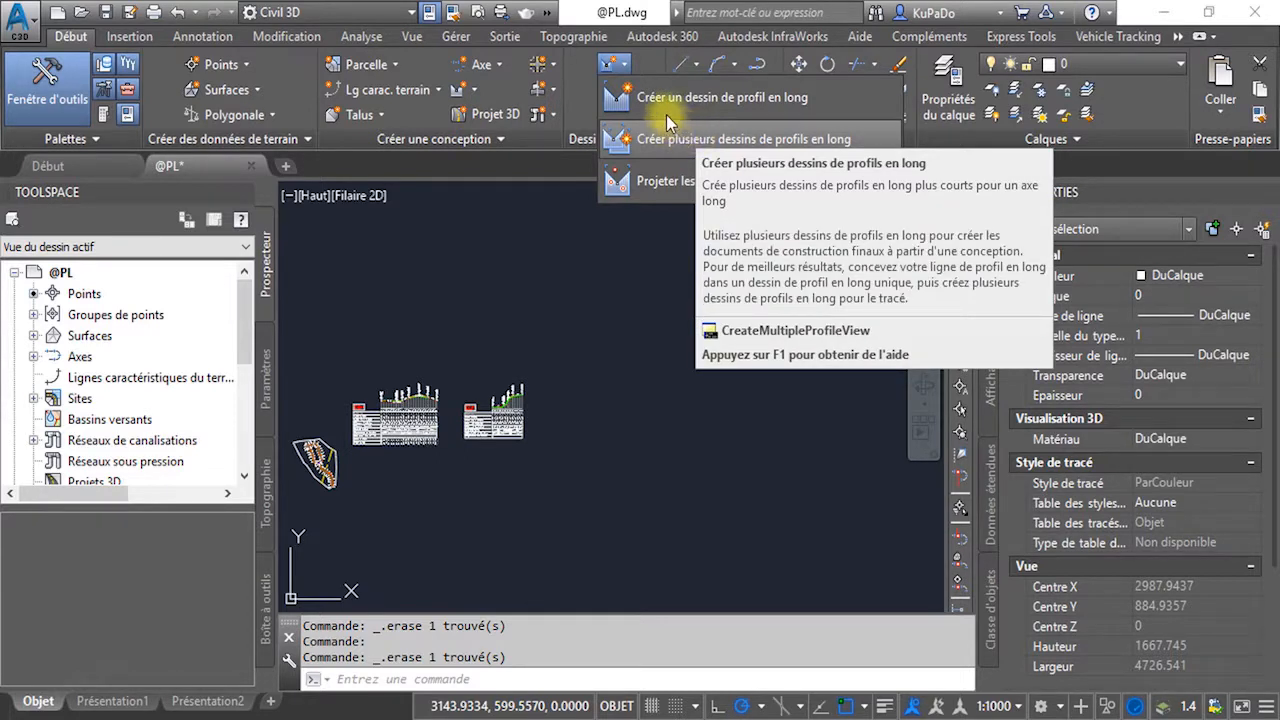
- Examine the secondary axis profile view, including its ground and project profile lines and the data bands below them
{"action": "left_click", "coordinate": [634, 15]}
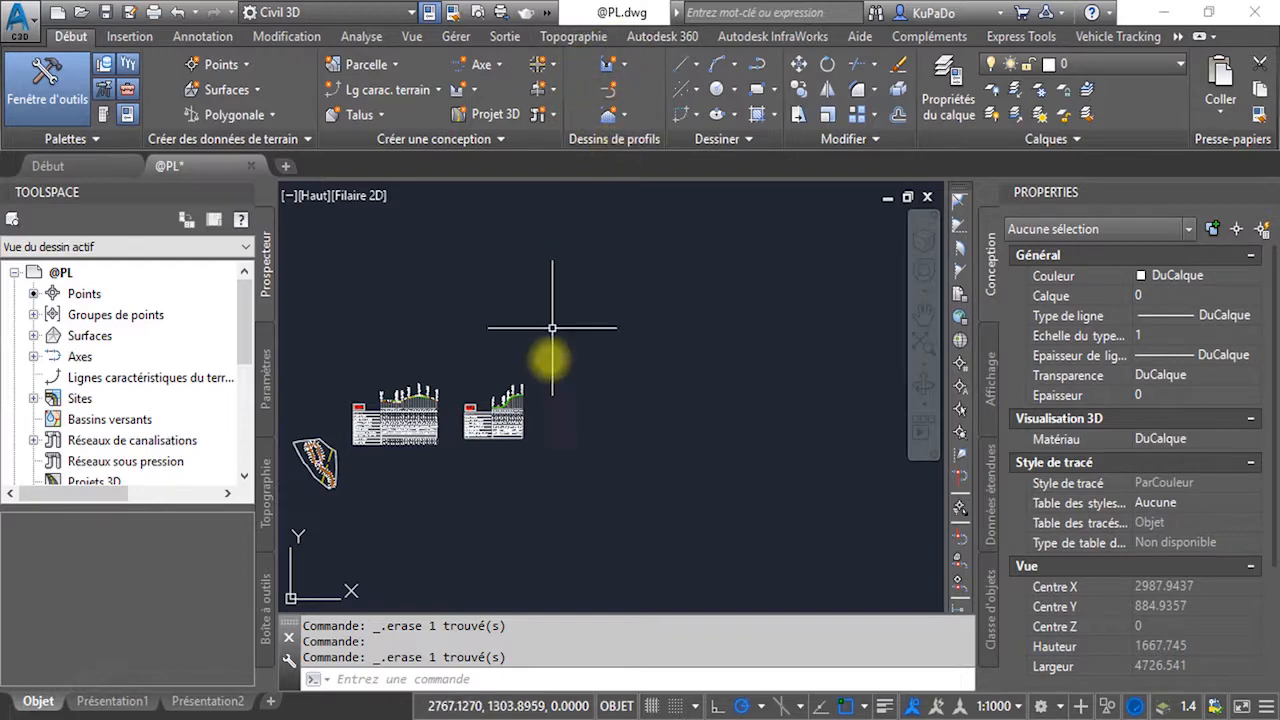
{"action": "scroll", "coordinate": [486, 430], "scroll_direction": "up", "scroll_amount": 10}
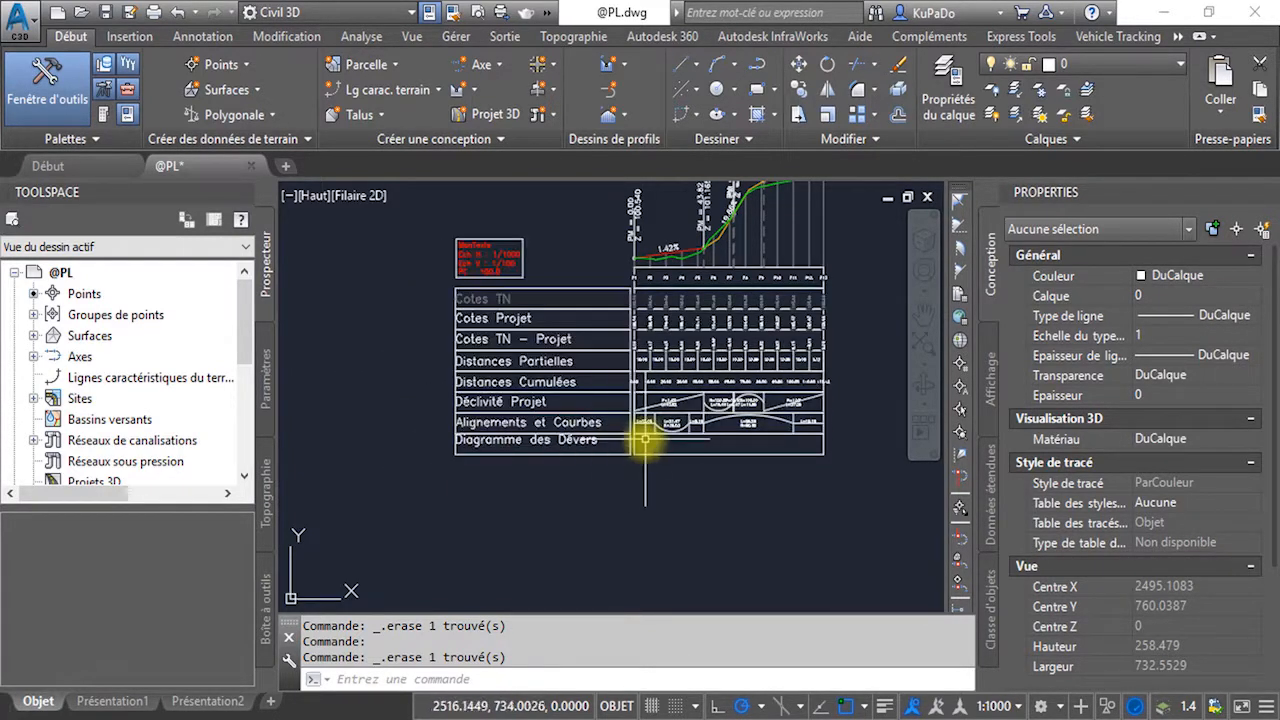
{"action": "mouse_move", "coordinate": [740, 316]}
{"action": "middle_mouse_down"}
{"action": "mouse_move", "coordinate": [690, 385]}
{"action": "mouse_move", "coordinate": [568, 391]}
{"action": "middle_mouse_up"}
{"action": "scroll", "coordinate": [523, 400], "scroll_direction": "down", "scroll_amount": 3}
{"action": "scroll", "coordinate": [664, 401], "scroll_direction": "down", "scroll_amount": 2}
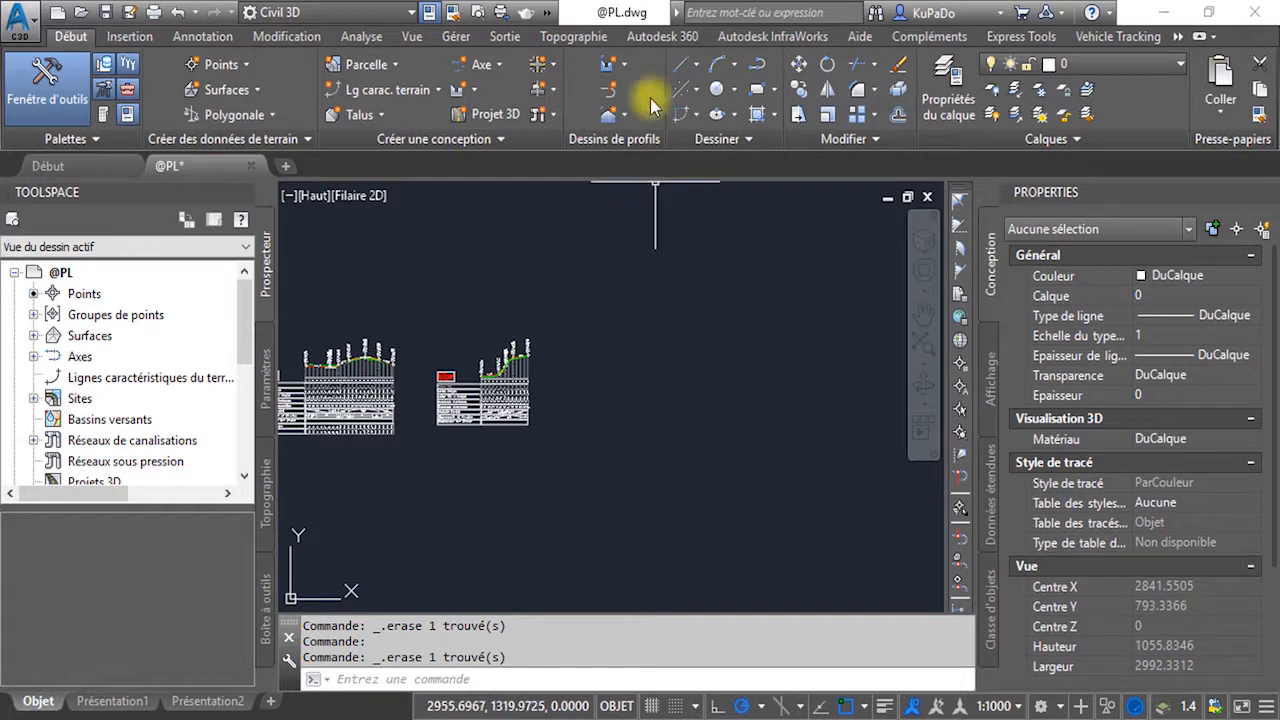
{"action": "left_click", "coordinate": [623, 66]}
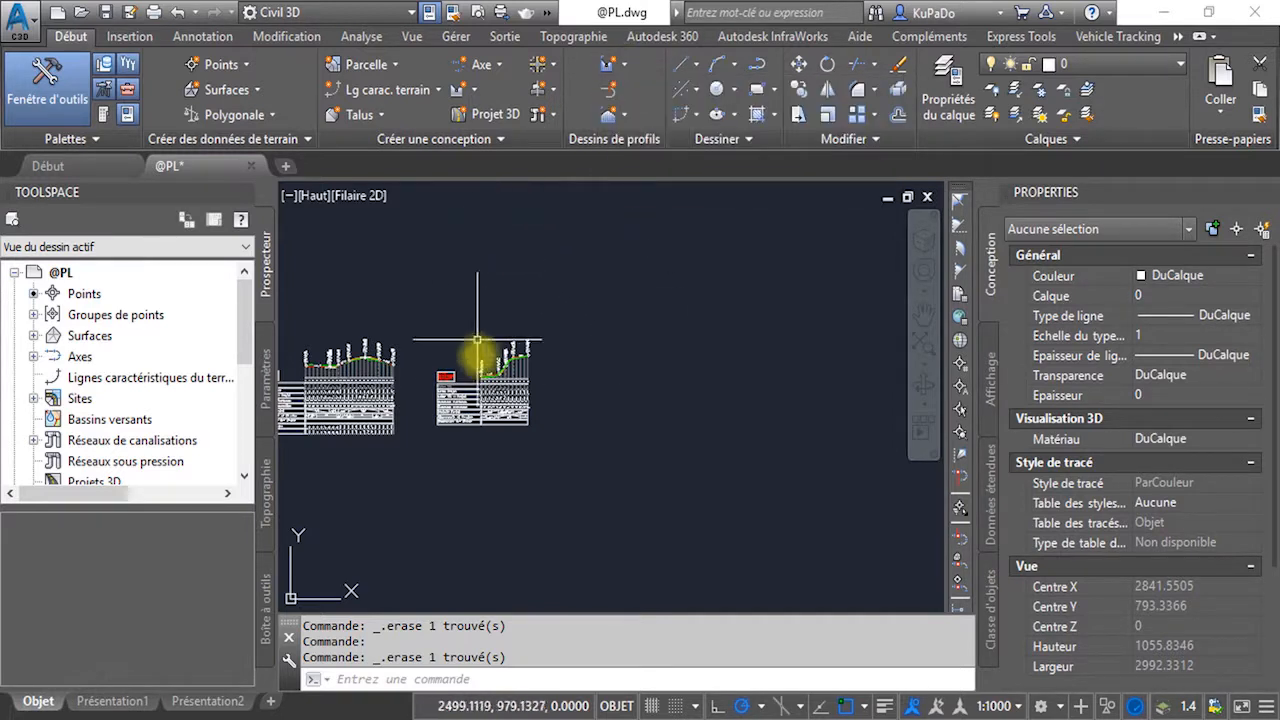
{"action": "middle_click_drag", "start_coordinate": [487, 388], "coordinate": [522, 392]}
{"action": "scroll", "coordinate": [606, 395], "scroll_direction": "up", "scroll_amount": 10}
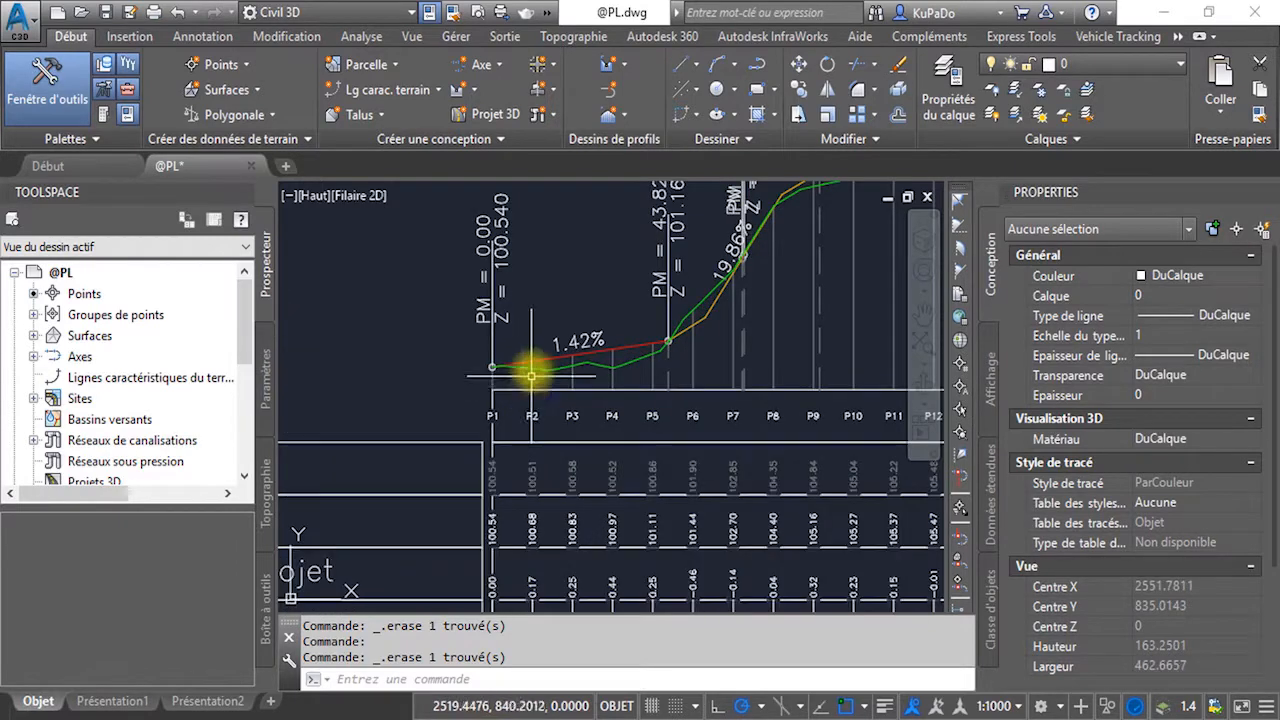
{"action": "scroll", "coordinate": [686, 314], "scroll_direction": "down", "scroll_amount": 6}
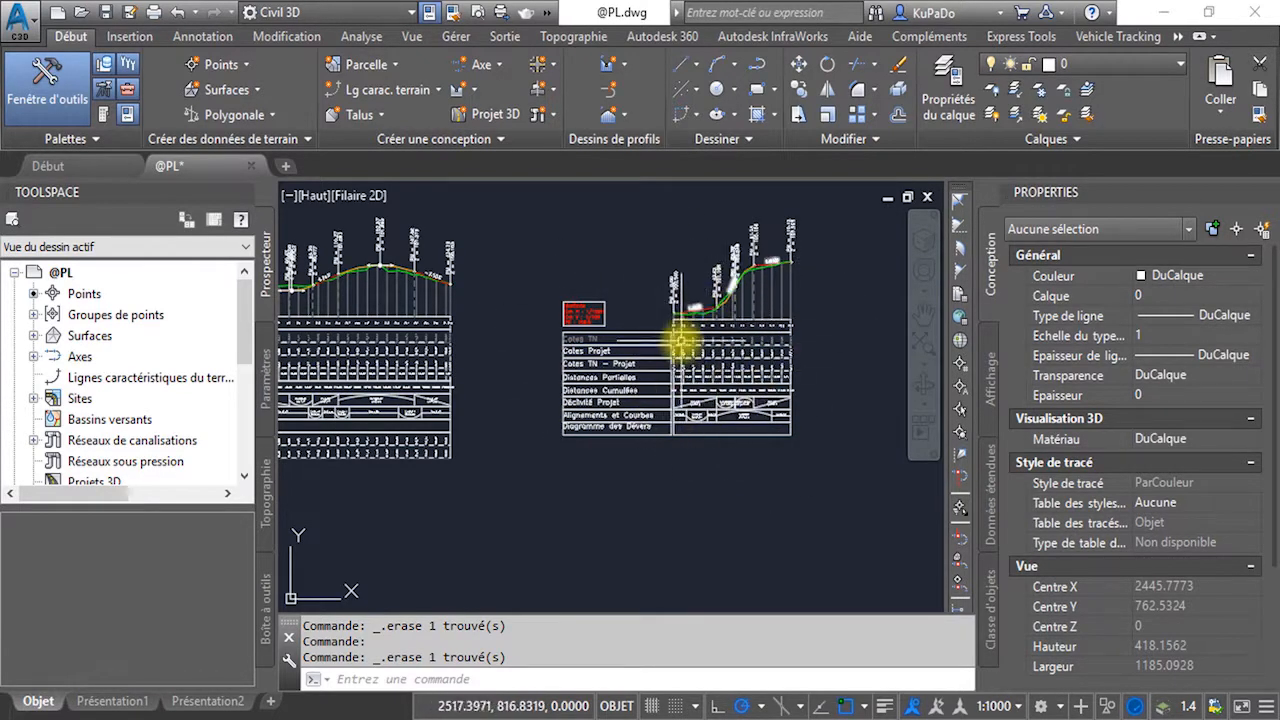
{"action": "scroll", "coordinate": [692, 325], "scroll_direction": "up", "scroll_amount": 5}
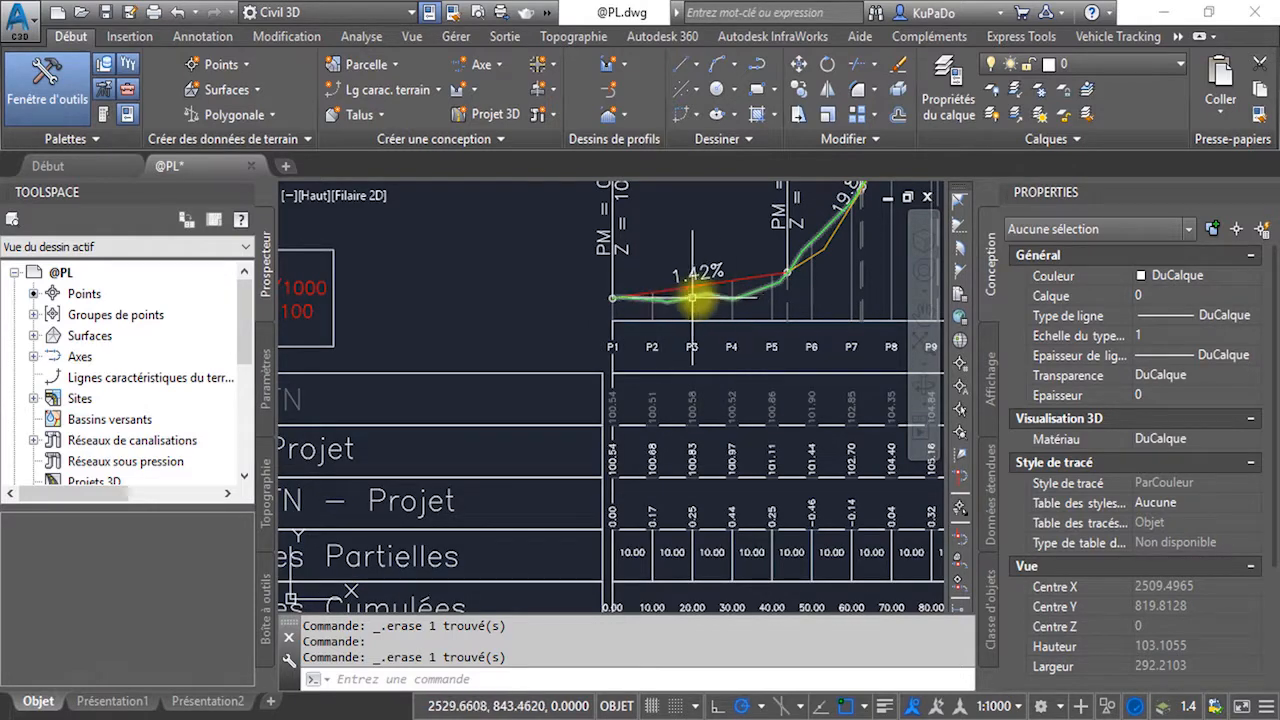
{"action": "scroll", "coordinate": [760, 272], "scroll_direction": "down", "scroll_amount": 5}
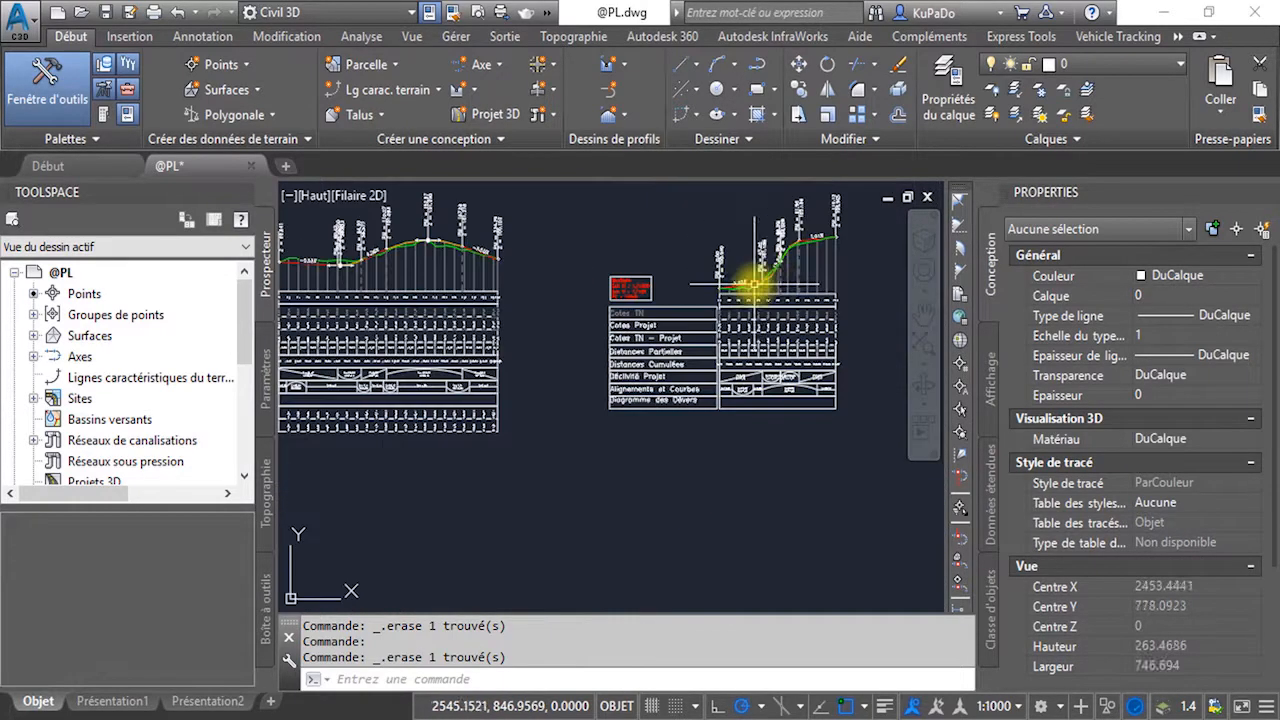
{"action": "scroll", "coordinate": [775, 278], "scroll_direction": "up", "scroll_amount": 2}
{"action": "scroll", "coordinate": [760, 289], "scroll_direction": "down", "scroll_amount": 6}
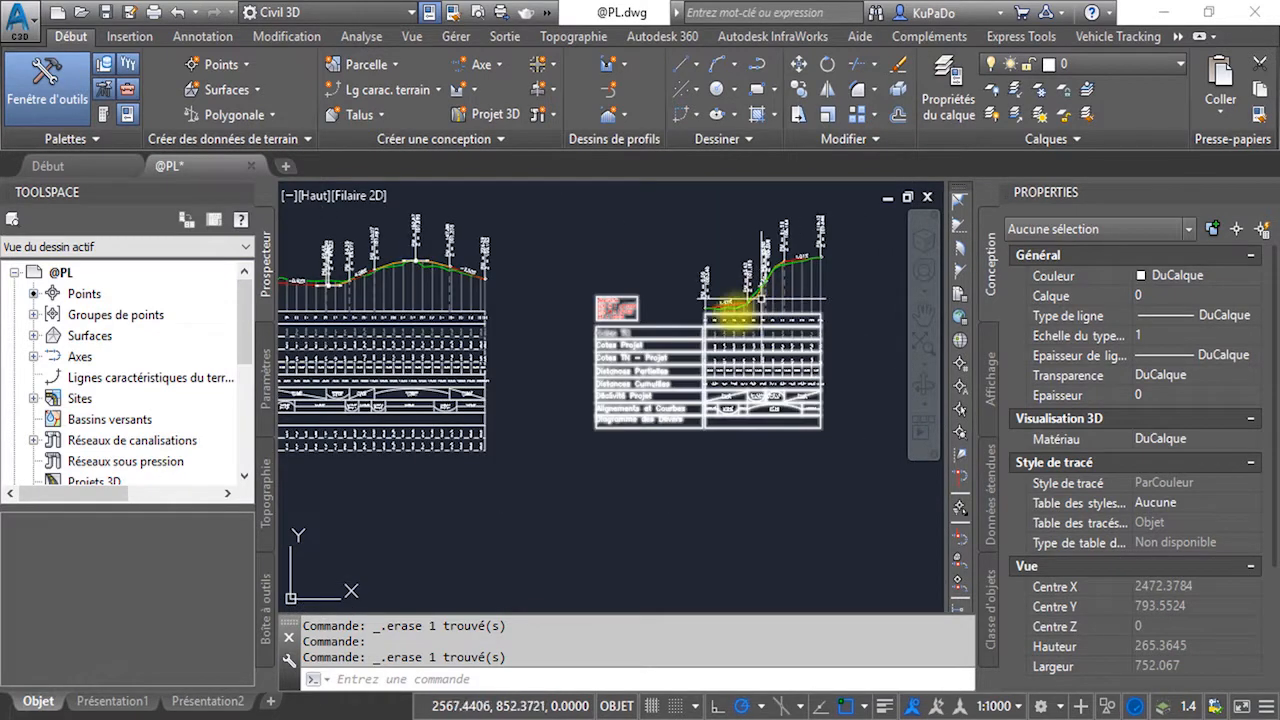
- Widen the Toolspace and expand the centreline alignments down to the profile lines (Lignes de profil en long) of AxeSecondaire
{"action": "left_click", "coordinate": [34, 356]}
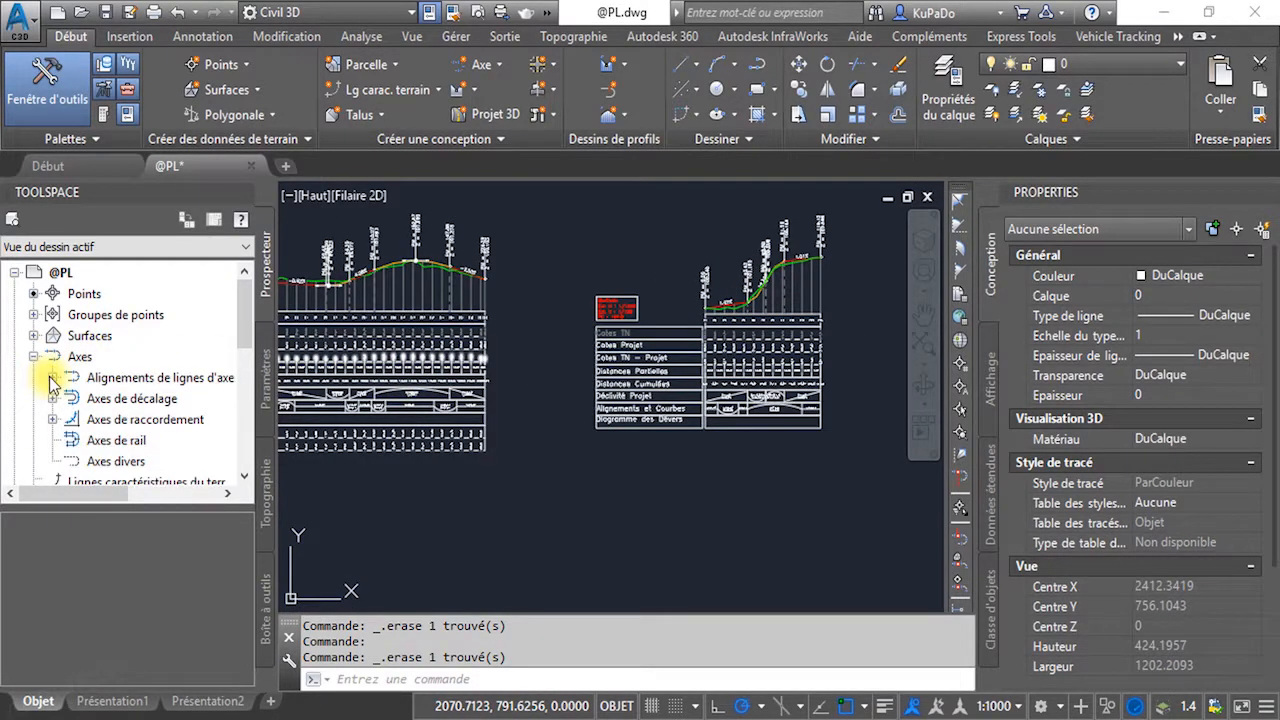
{"action": "left_click", "coordinate": [51, 377]}
{"action": "left_click", "coordinate": [71, 419]}
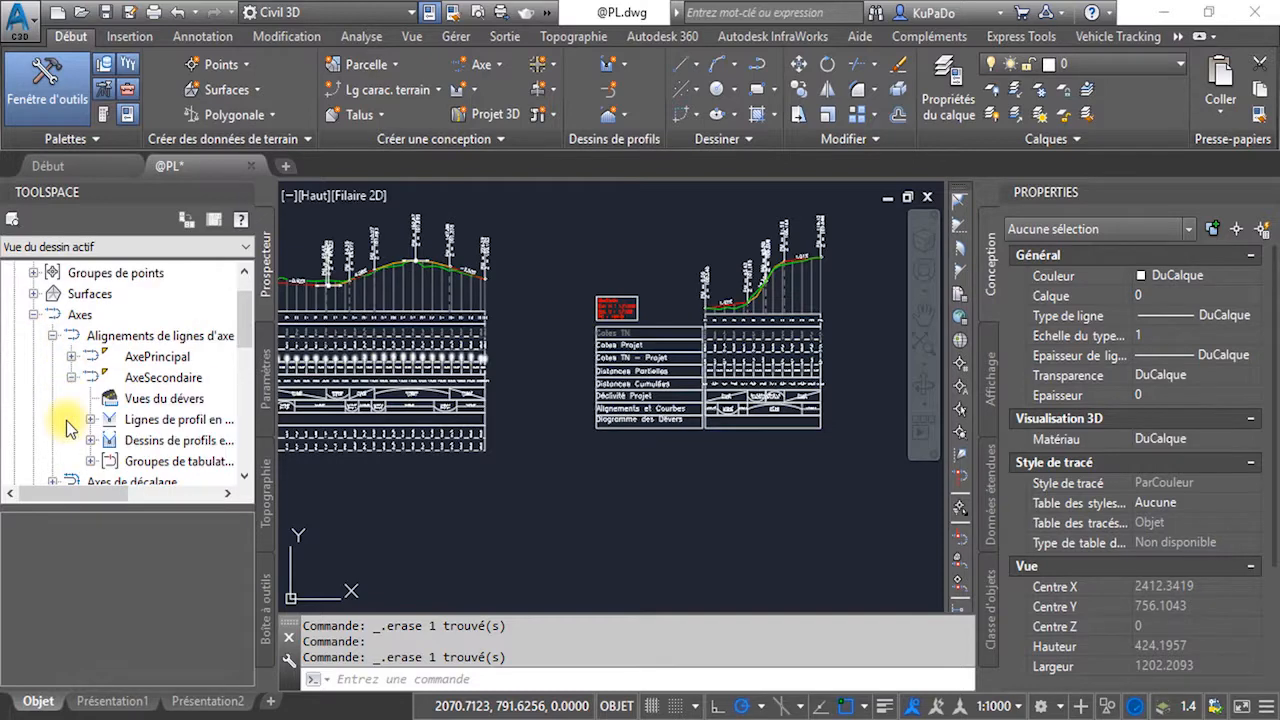
{"action": "scroll", "coordinate": [45, 393], "scroll_direction": "down", "scroll_amount": 2}
{"action": "scroll", "coordinate": [178, 390], "scroll_direction": "up", "scroll_amount": 2}
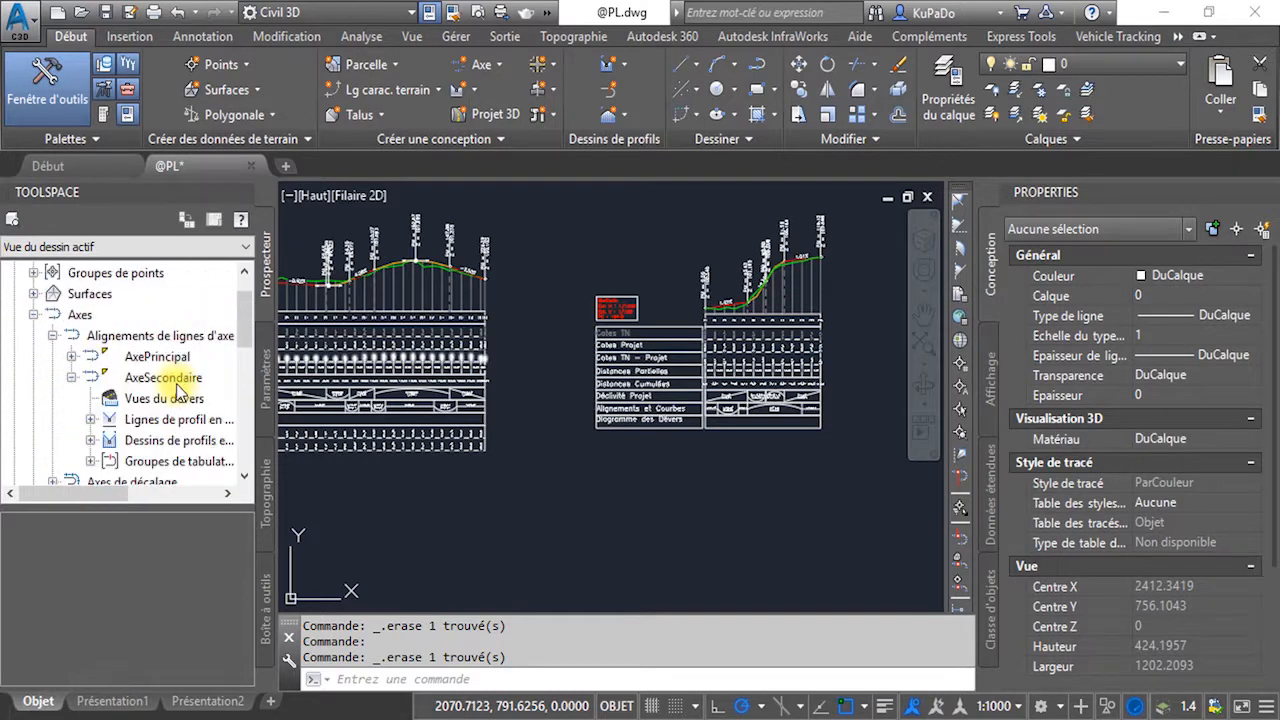
{"action": "mouse_move", "coordinate": [254, 402]}
{"action": "left_mouse_down"}
{"action": "mouse_move", "coordinate": [354, 400]}
{"action": "mouse_move", "coordinate": [338, 400]}
{"action": "left_mouse_up"}
{"action": "left_click_drag", "start_coordinate": [231, 506], "coordinate": [305, 532]}
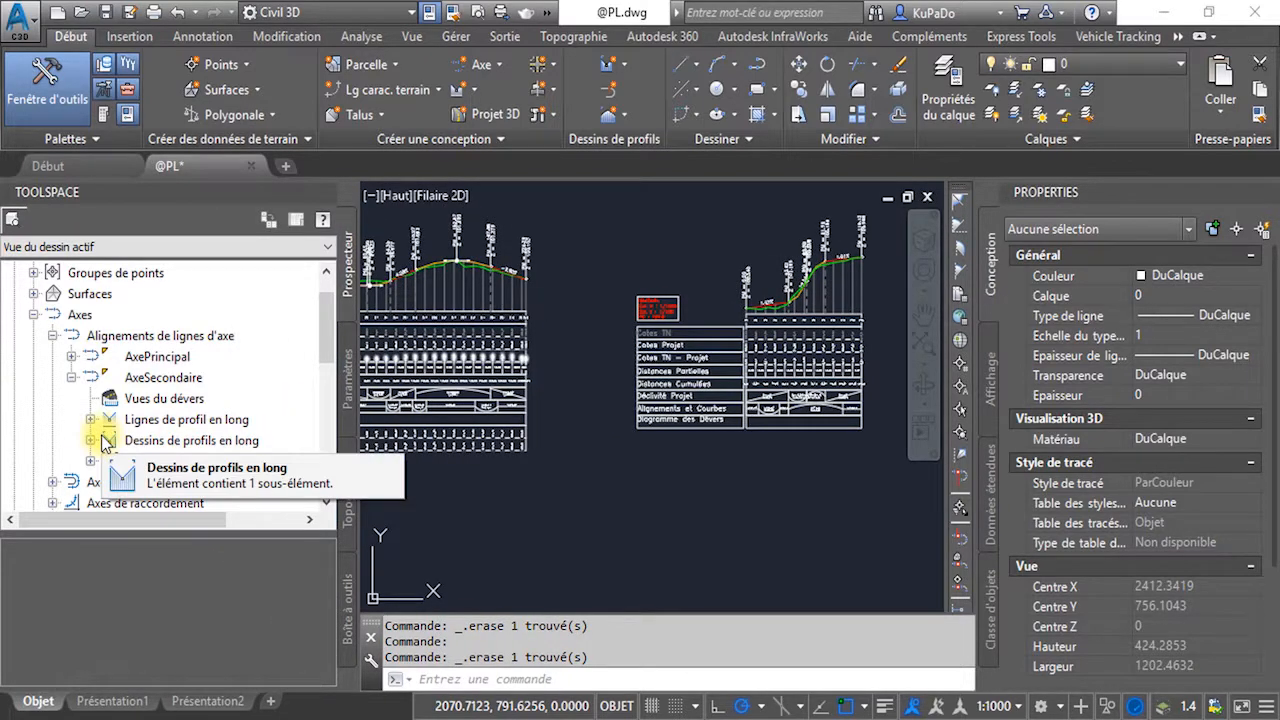
{"action": "scroll", "coordinate": [100, 421], "scroll_direction": "down", "scroll_amount": 2}
{"action": "scroll", "coordinate": [100, 421], "scroll_direction": "up", "scroll_amount": 1}
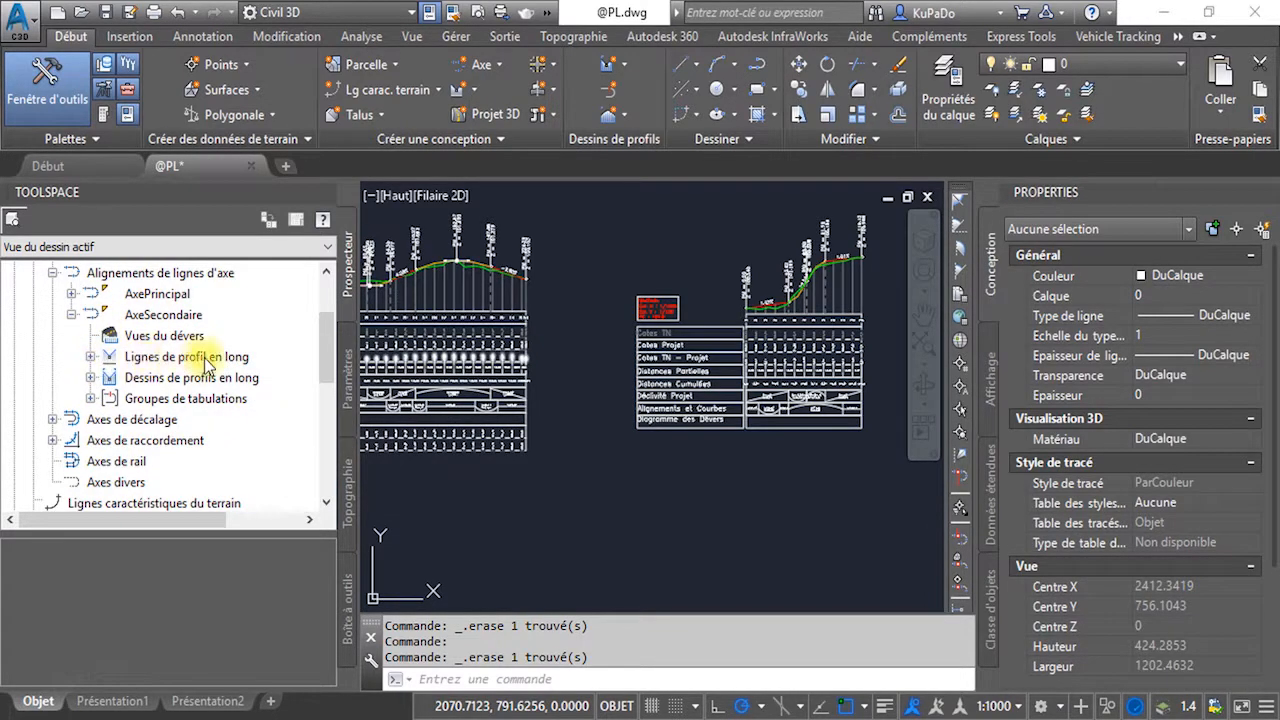
{"action": "left_click", "coordinate": [91, 357]}
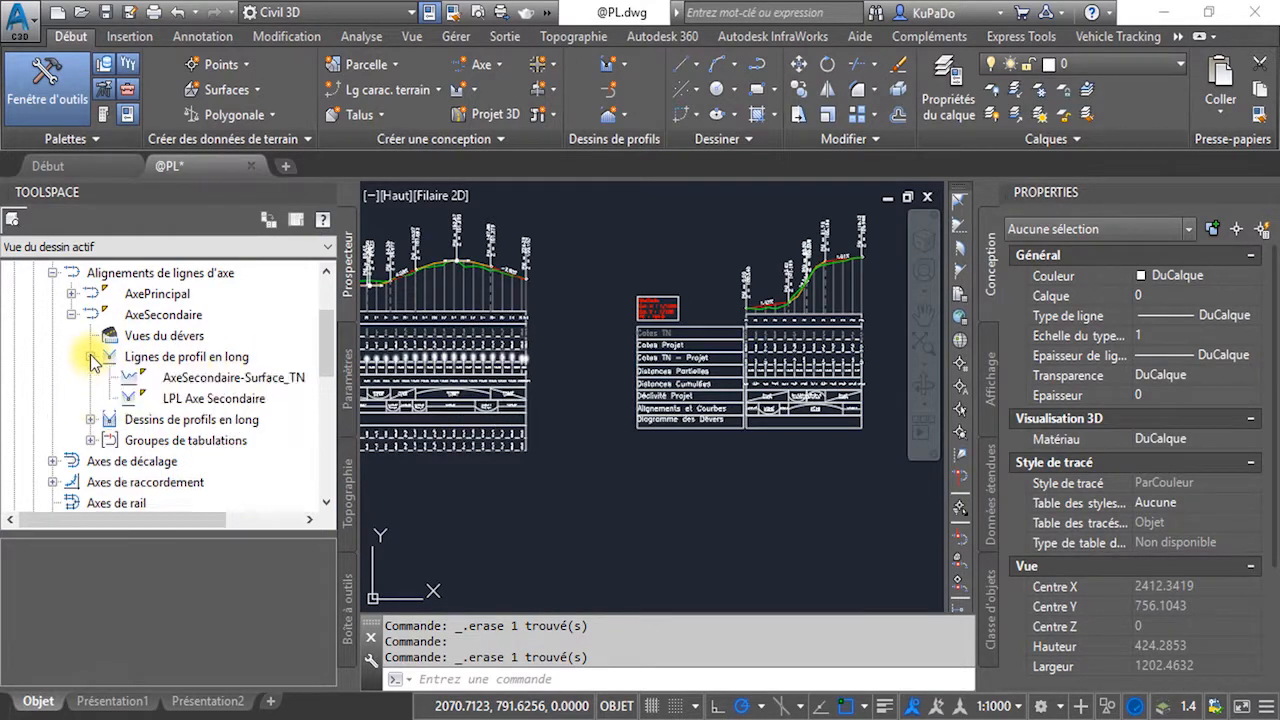
- Rename the profile line AxeSecondaire-Surface_TN as LPL_TN in its properties
{"action": "right_click", "coordinate": [268, 386]}
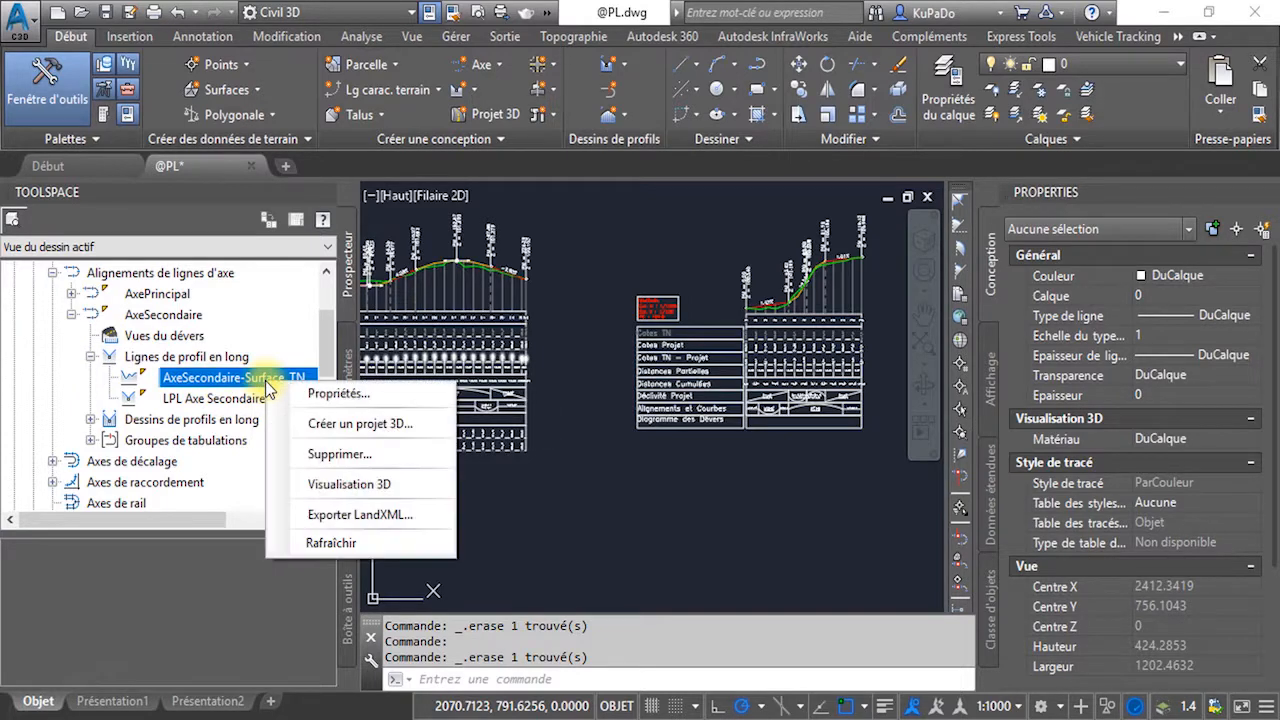
{"action": "left_click", "coordinate": [300, 396]}
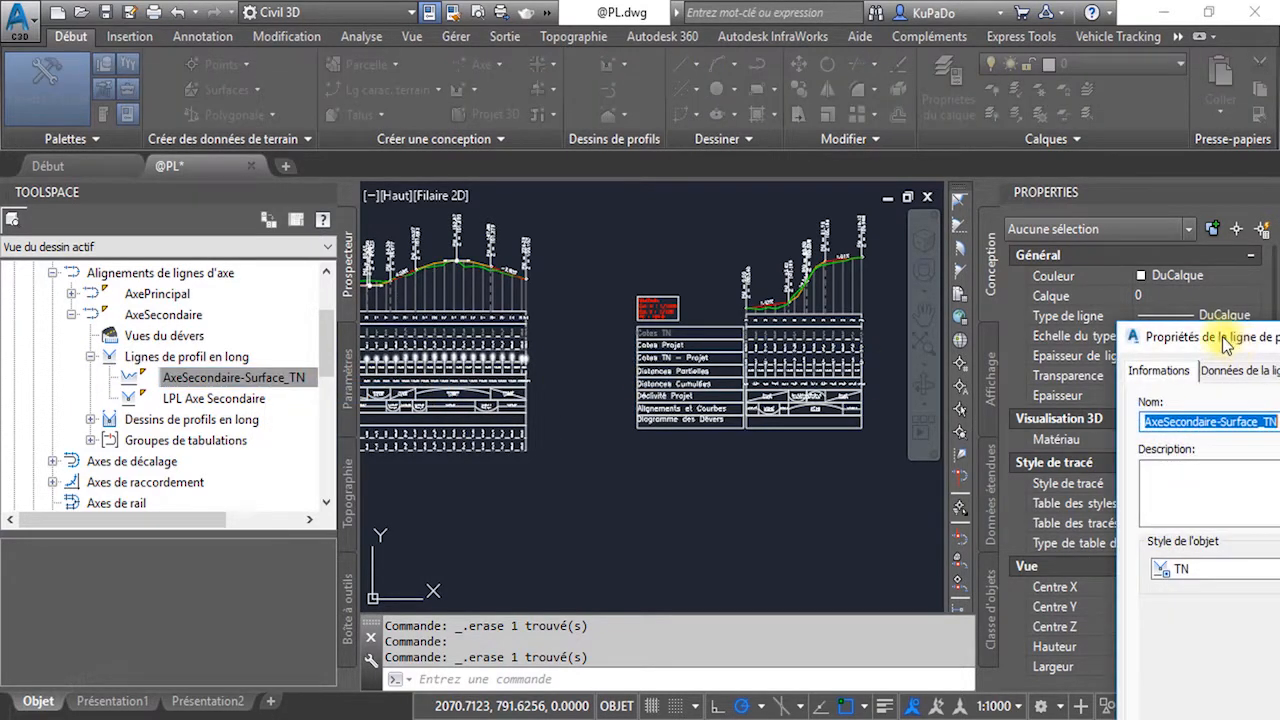
{"action": "left_click_drag", "start_coordinate": [1220, 338], "coordinate": [711, 231]}
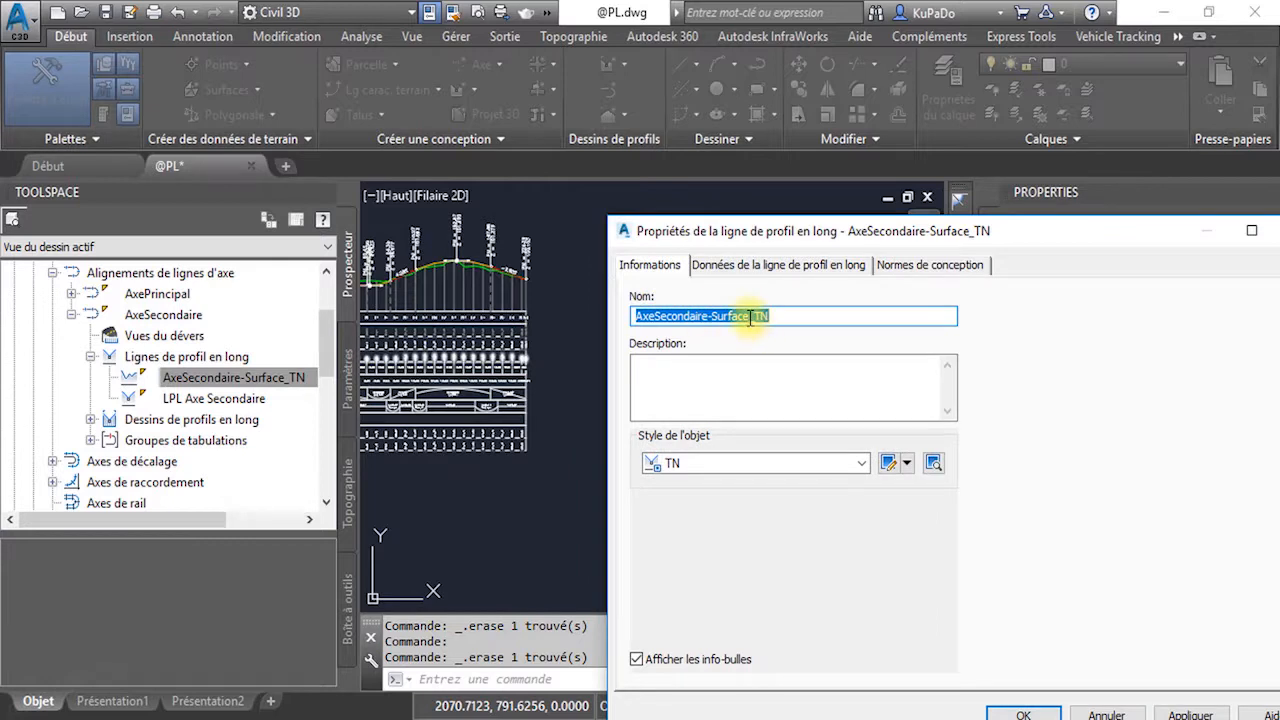
{"action": "left_click_drag", "start_coordinate": [750, 318], "coordinate": [551, 318]}
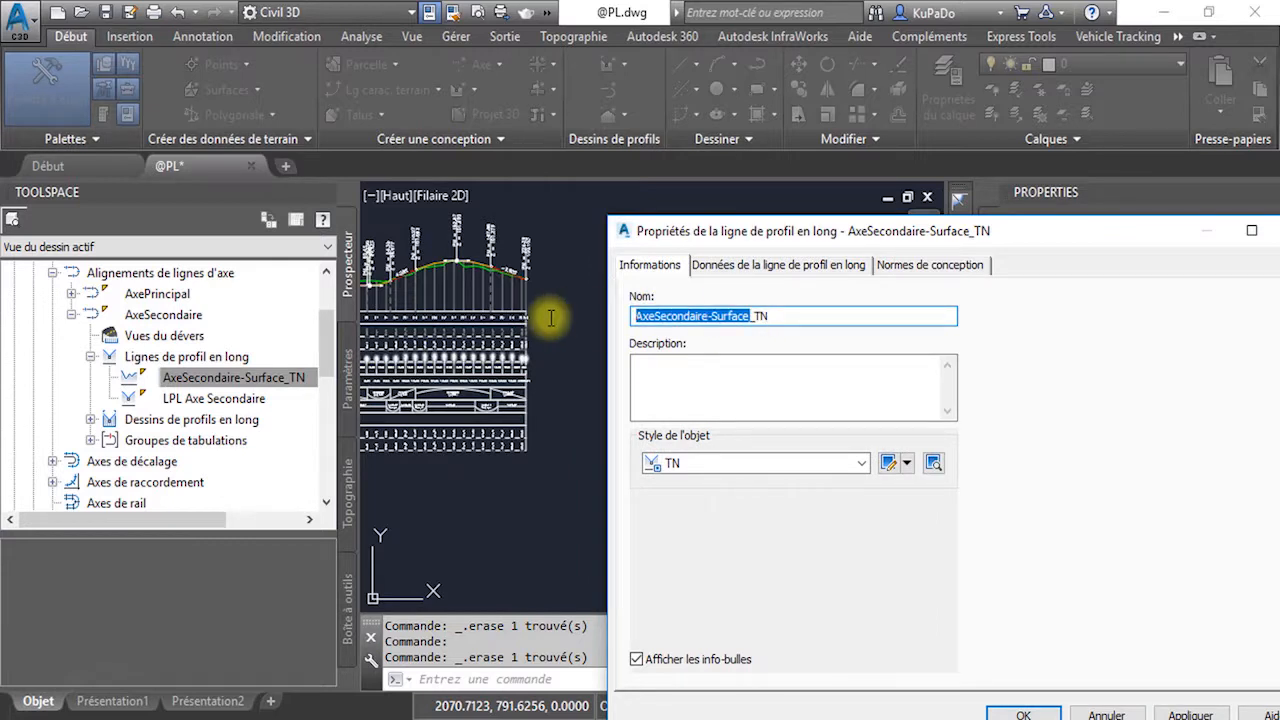
{"action": "type", "text": "LPL"}
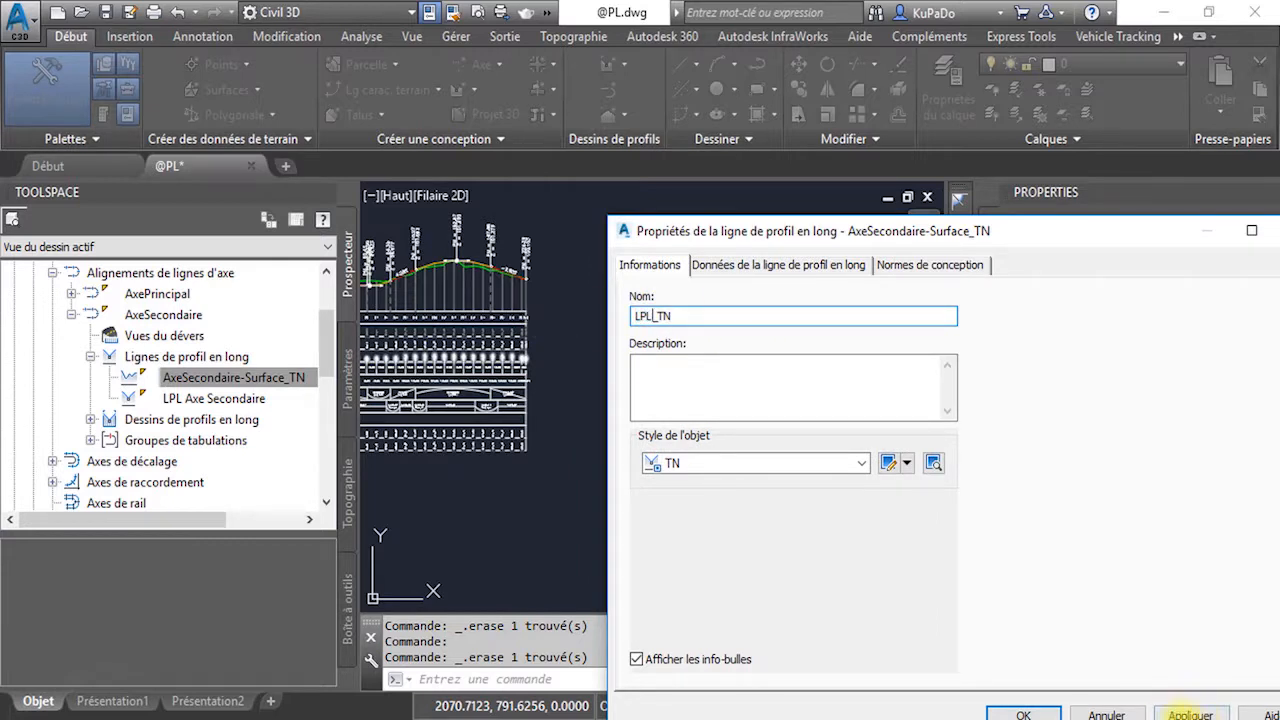
{"action": "left_click", "coordinate": [1038, 714]}
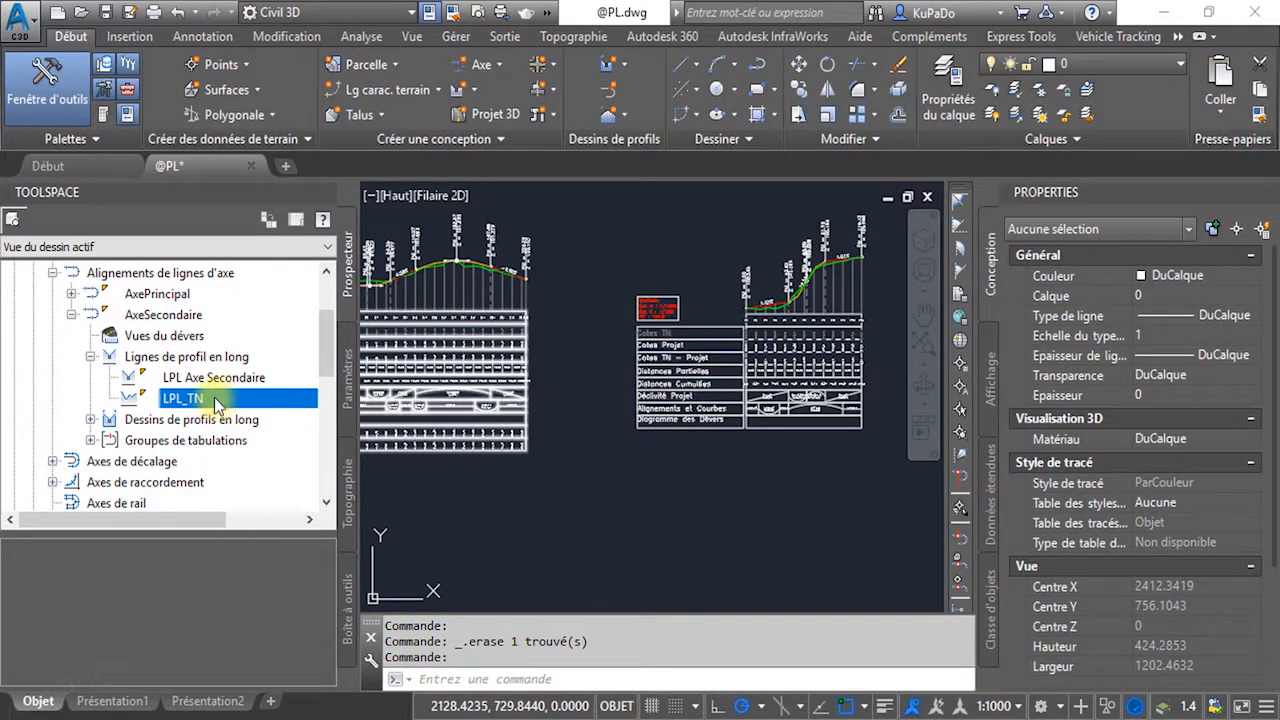
- Rename the profile line LPL Axe Secondaire as LPL_Projet AS in its properties
{"action": "right_click", "coordinate": [220, 377]}
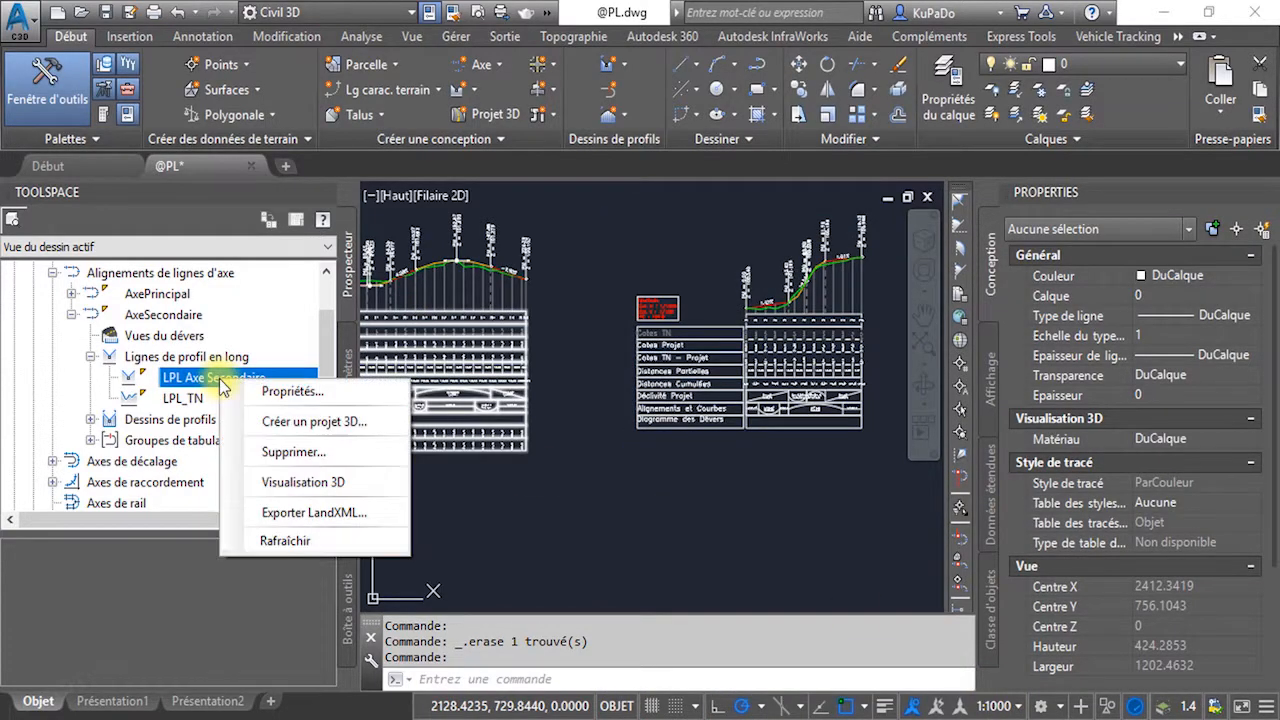
{"action": "left_click", "coordinate": [277, 393]}
{"action": "left_click", "coordinate": [672, 317]}
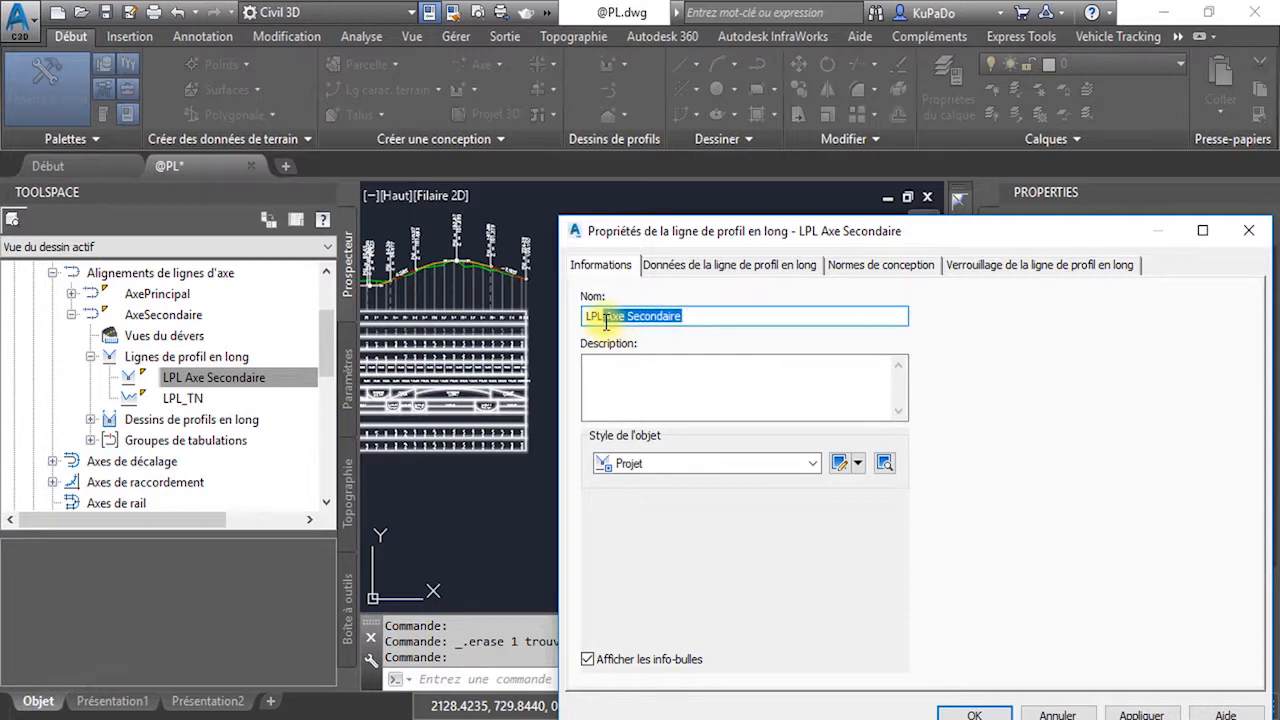
{"action": "key", "text": "BackSpace"}
{"action": "left_click", "coordinate": [972, 712]}
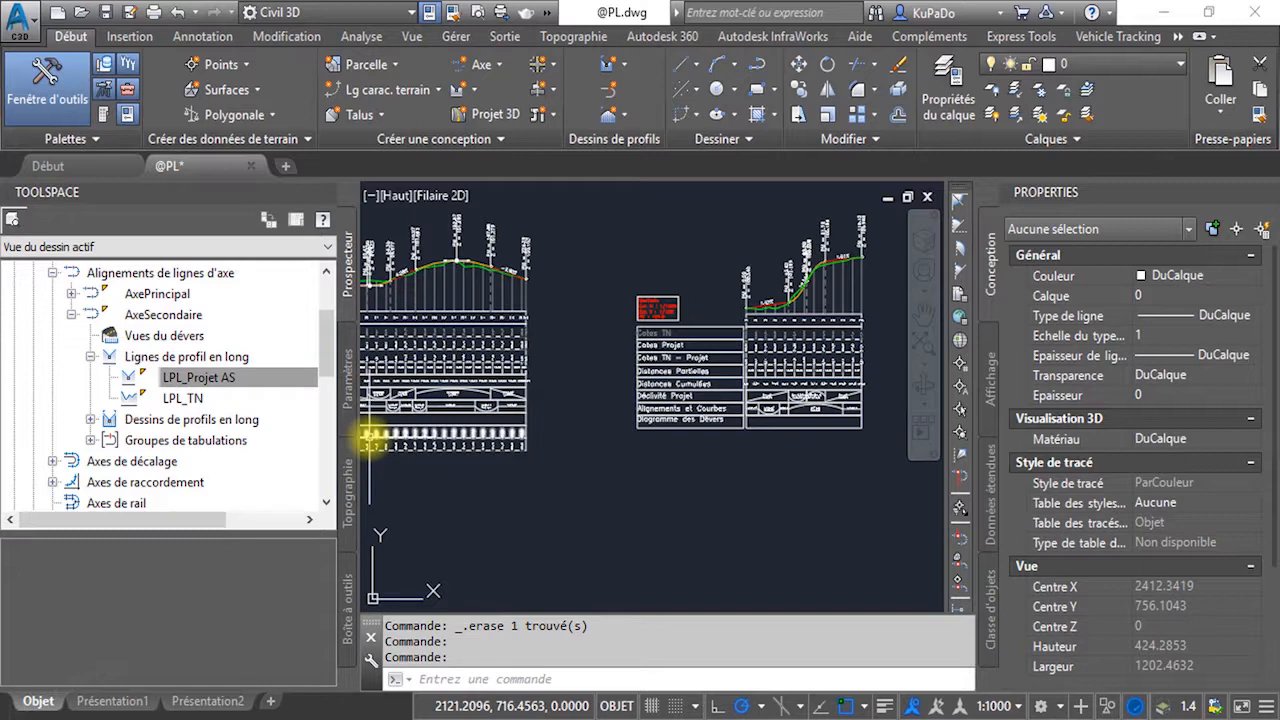
- Inspect both profile lines in the secondary axis drawing, and expand AxeSecondaire's profile views (Dessins de profils en long) in the Toolspace
{"action": "scroll", "coordinate": [760, 298], "scroll_direction": "up", "scroll_amount": 6}
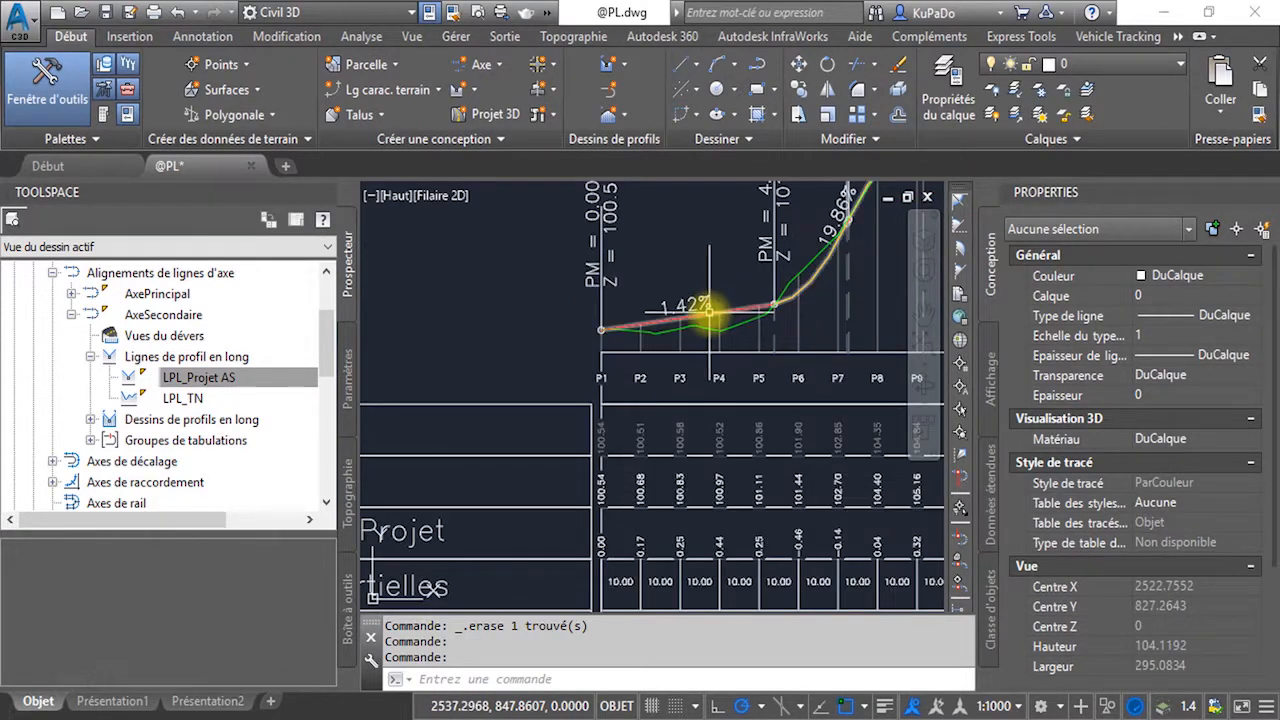
{"action": "mouse_move", "coordinate": [709, 313]}
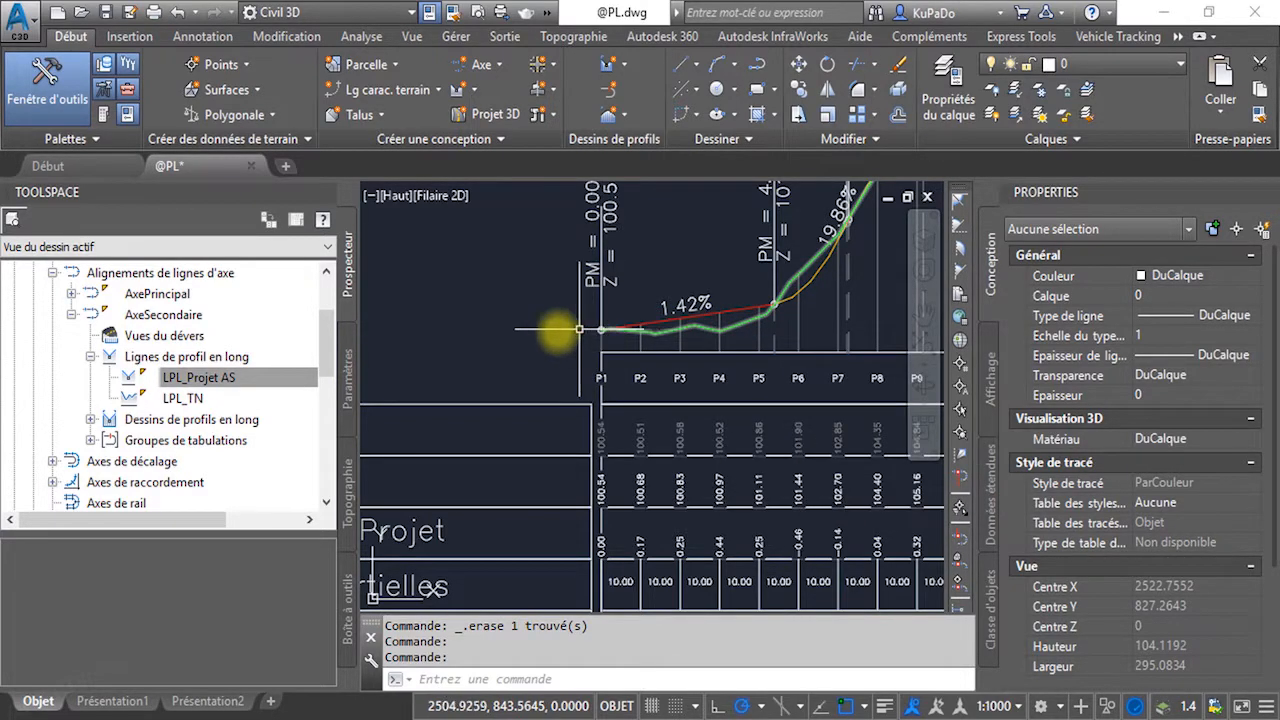
{"action": "scroll", "coordinate": [560, 340], "scroll_direction": "down", "scroll_amount": 8}
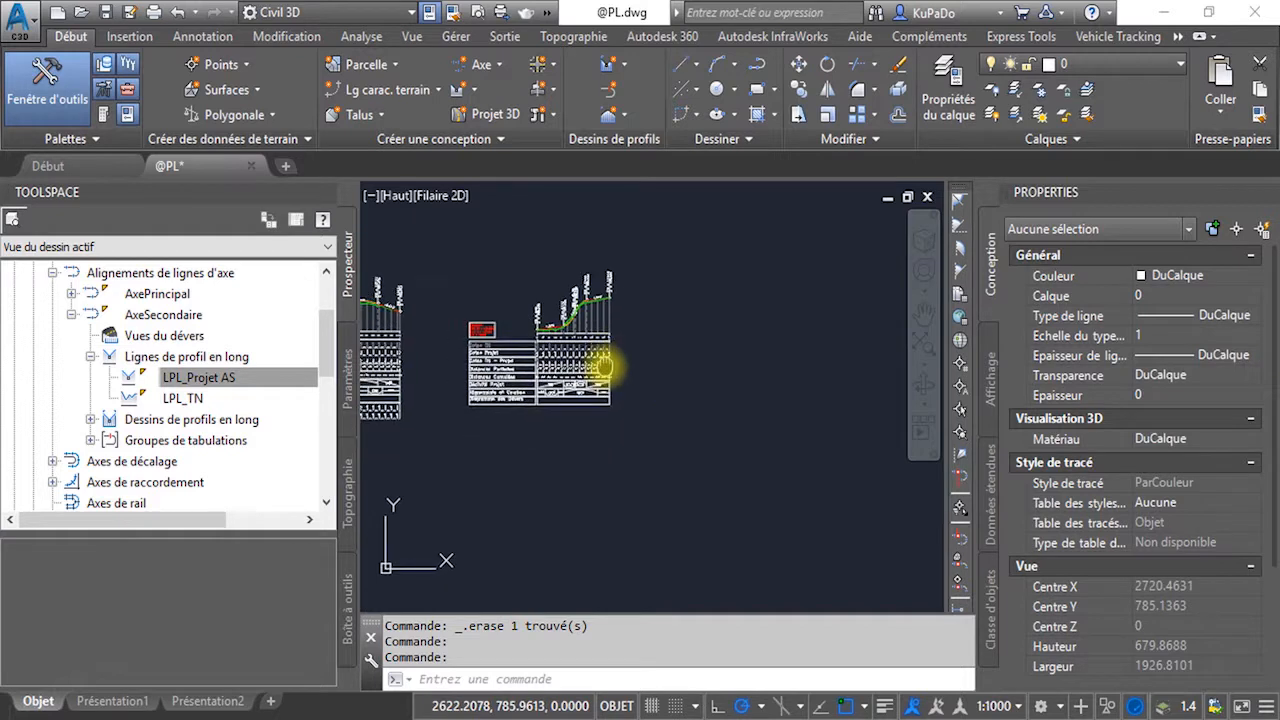
{"action": "left_click", "coordinate": [120, 377]}
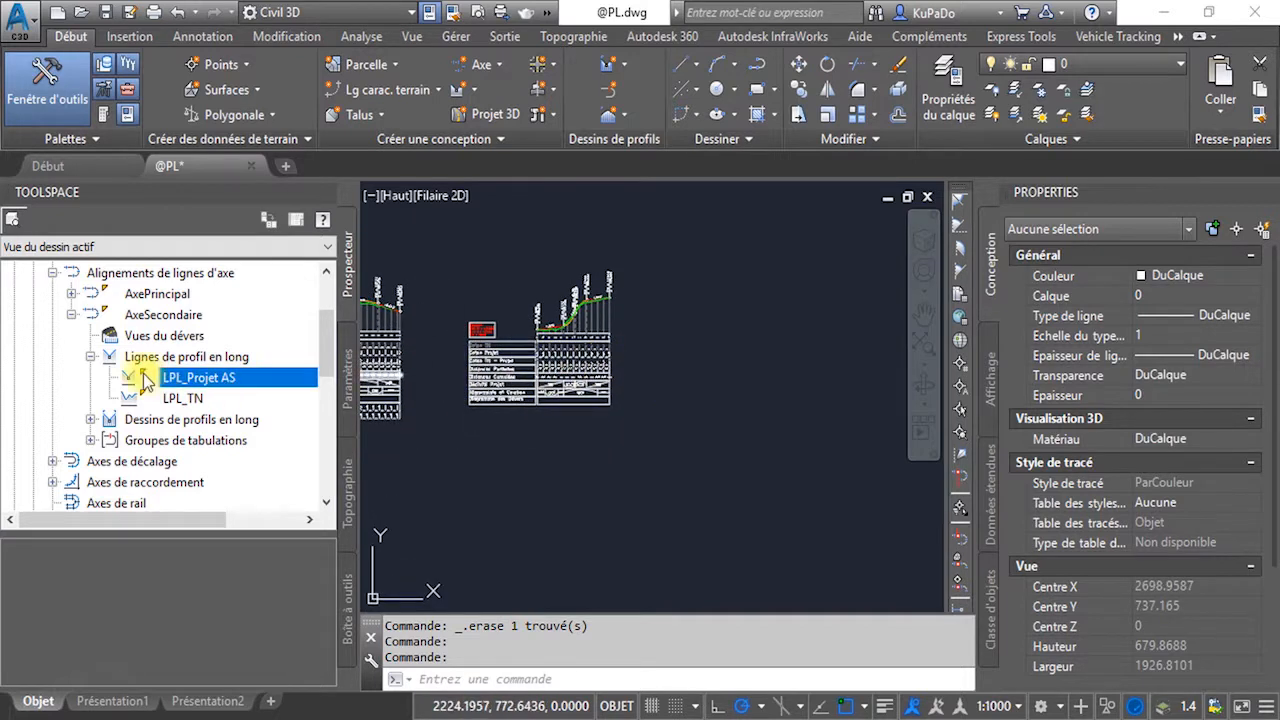
{"action": "left_click", "coordinate": [92, 357]}
{"action": "left_click", "coordinate": [91, 378]}
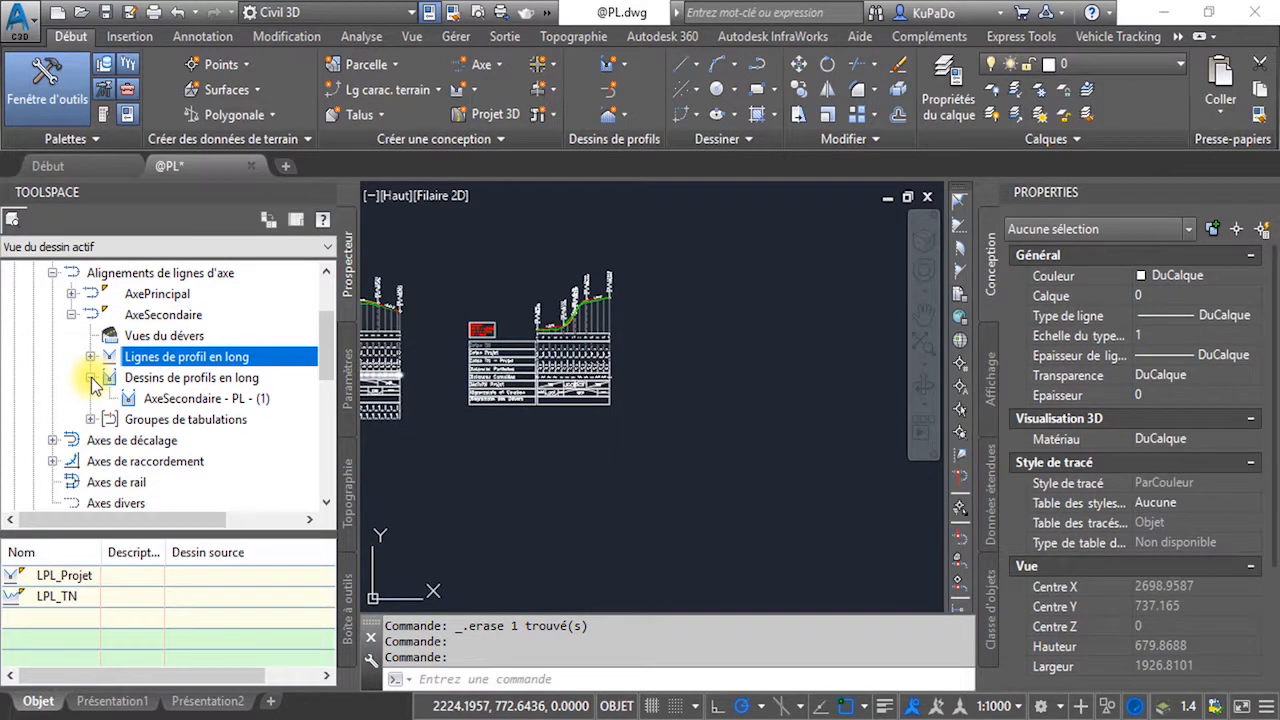
- Highlight the AxeSecondaire - PL - (1) profile view in the drawing and delete it, keeping AxeSecondaire's profile lines
{"action": "left_click", "coordinate": [223, 399]}
{"action": "right_click", "coordinate": [223, 399]}
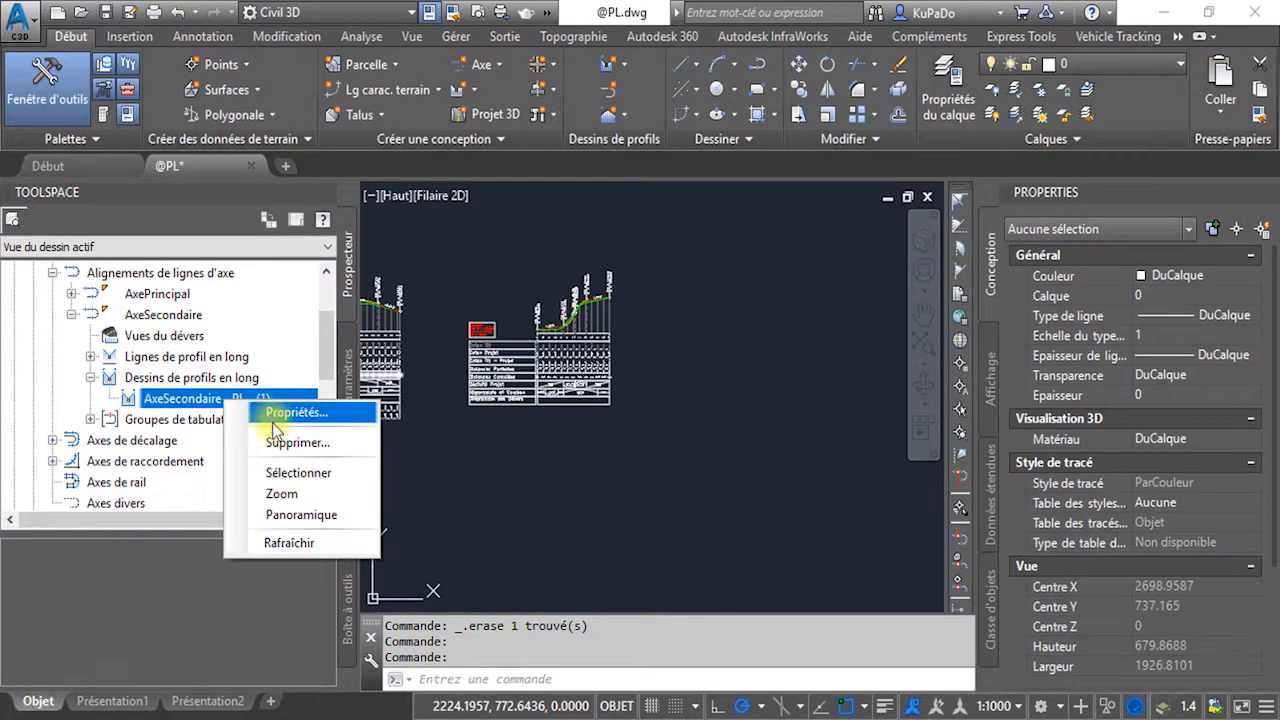
{"action": "left_click", "coordinate": [295, 473]}
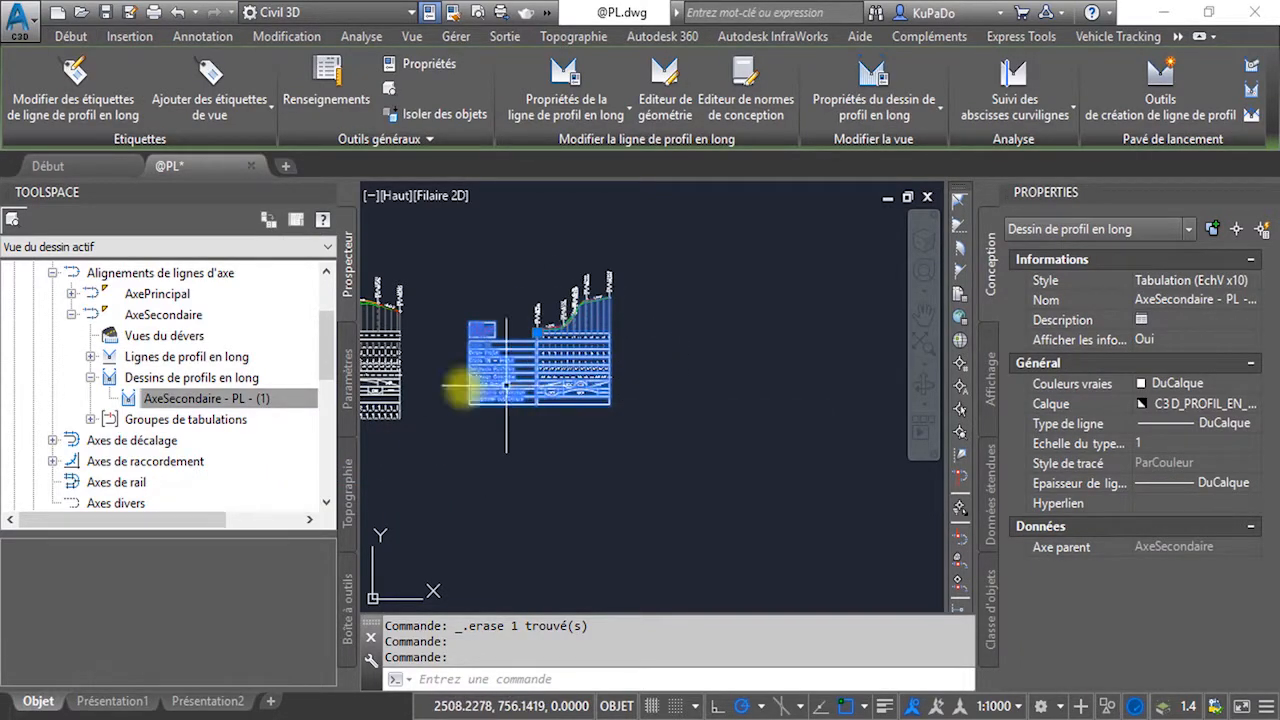
{"action": "left_click", "coordinate": [187, 401]}
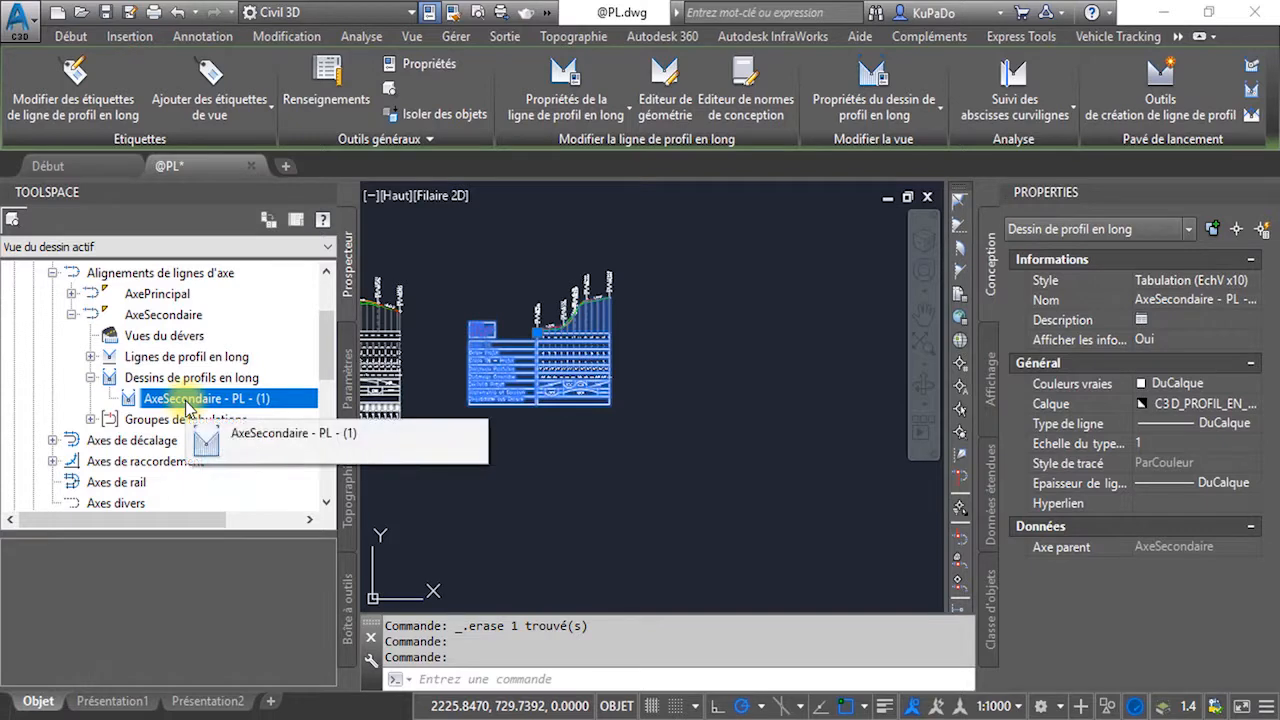
{"action": "right_click", "coordinate": [186, 404]}
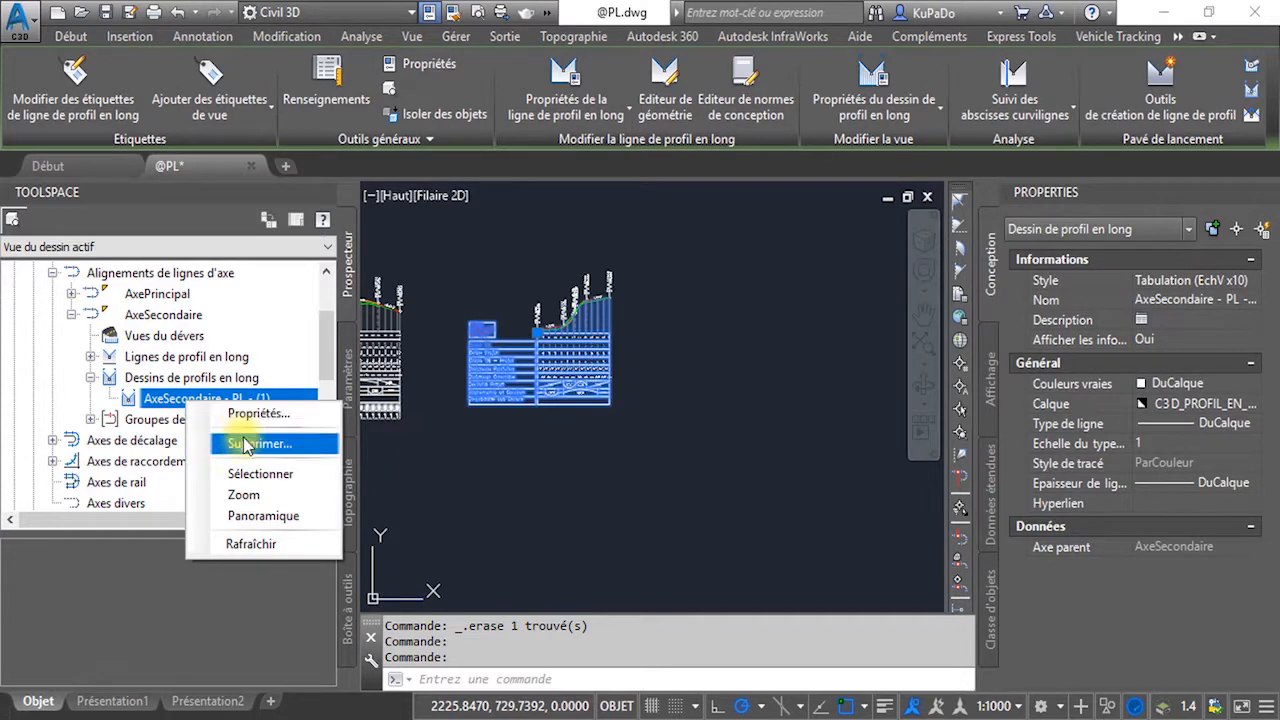
{"action": "left_click", "coordinate": [250, 443]}
{"action": "left_click", "coordinate": [693, 420]}
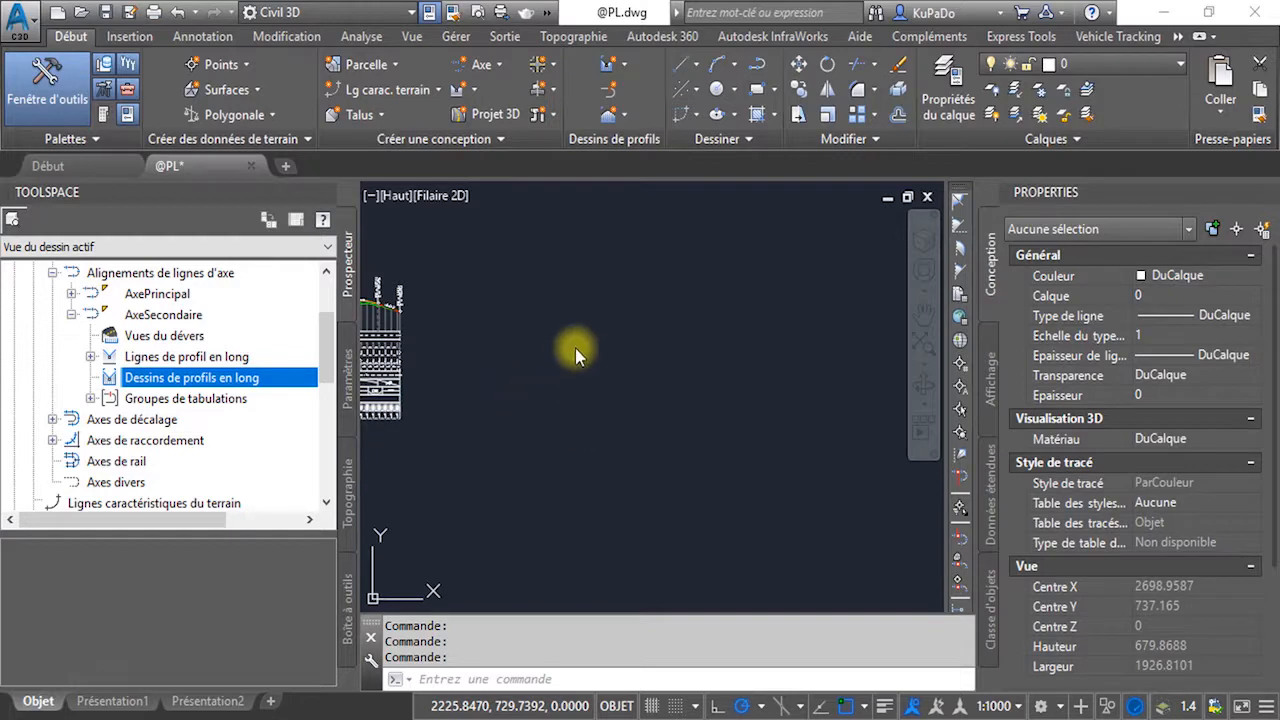
{"action": "left_click", "coordinate": [92, 356]}
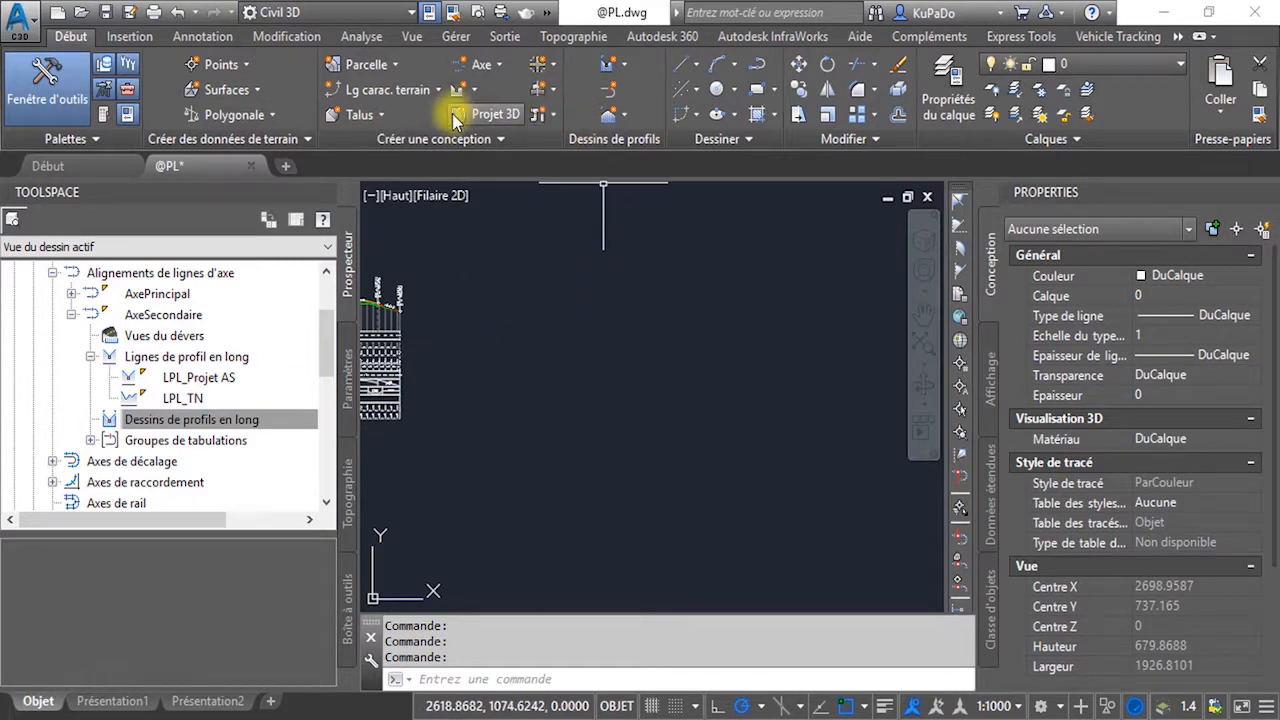
- Check which profile lines AxeSecondaire already has in the surface profile creation settings, without adding a new one
{"action": "left_click", "coordinate": [477, 92]}
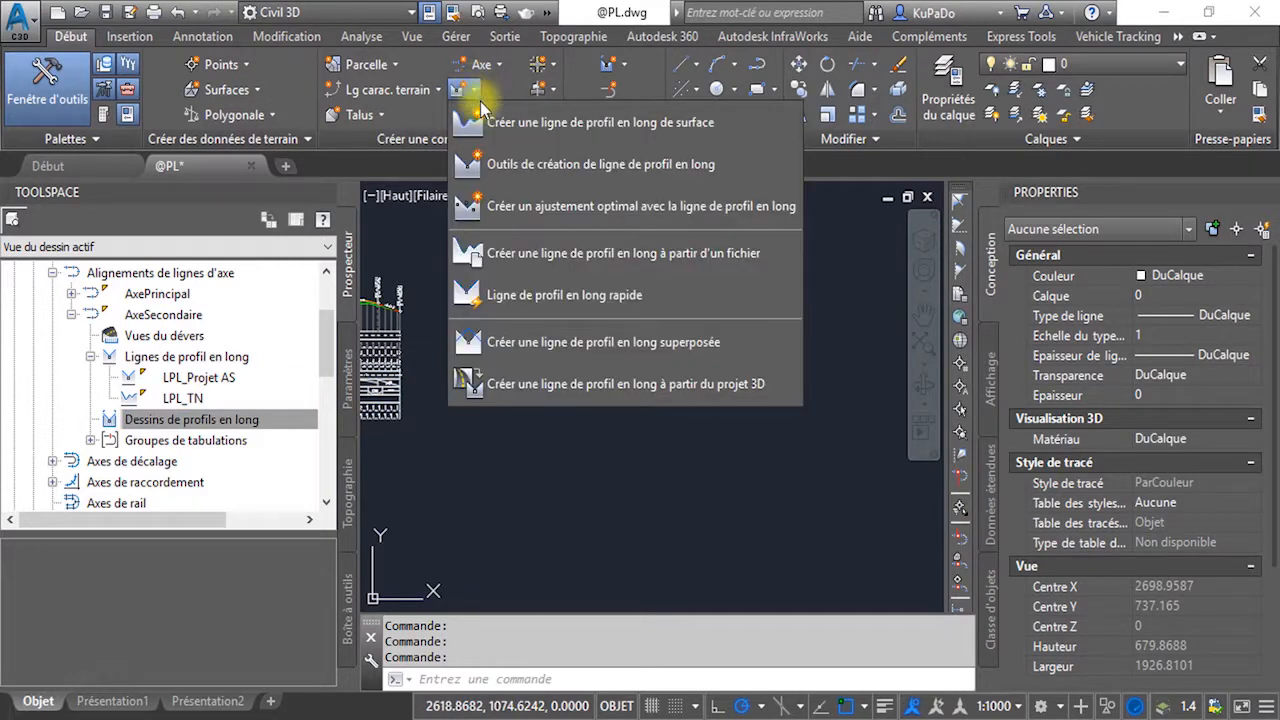
{"action": "left_click", "coordinate": [564, 124]}
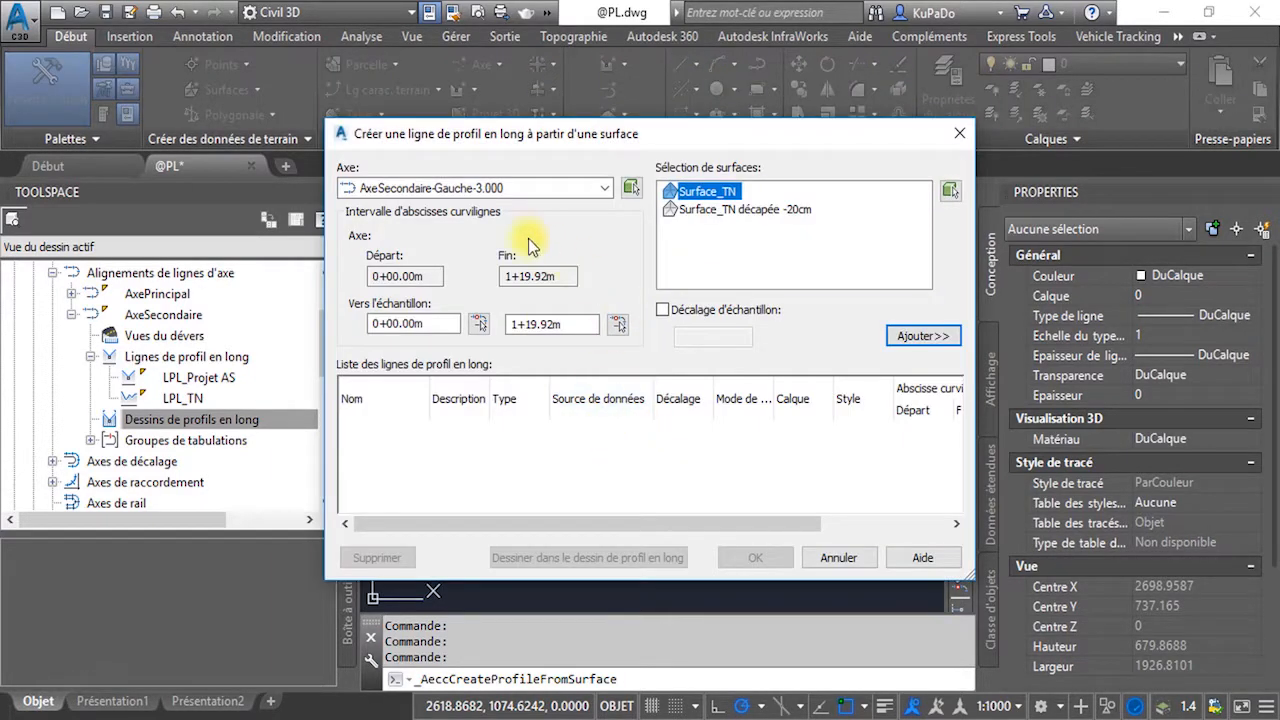
{"action": "left_click", "coordinate": [550, 192]}
{"action": "left_click", "coordinate": [432, 242]}
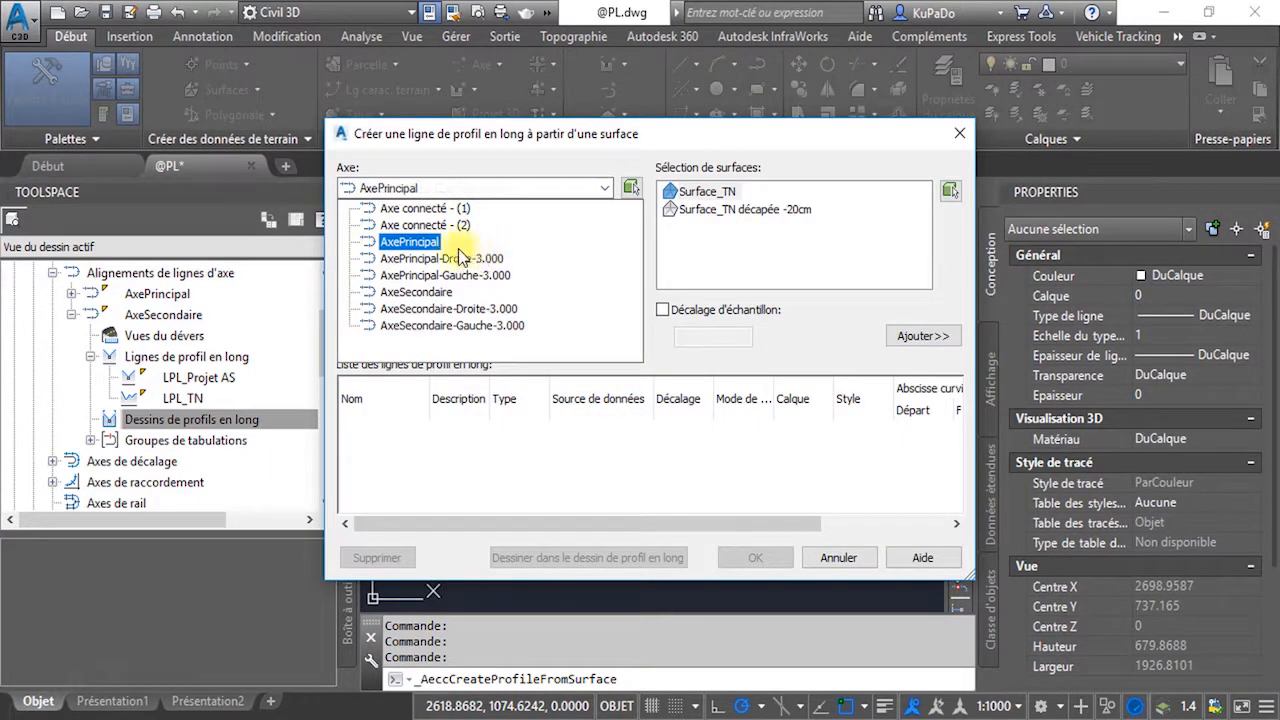
{"action": "left_click", "coordinate": [432, 296]}
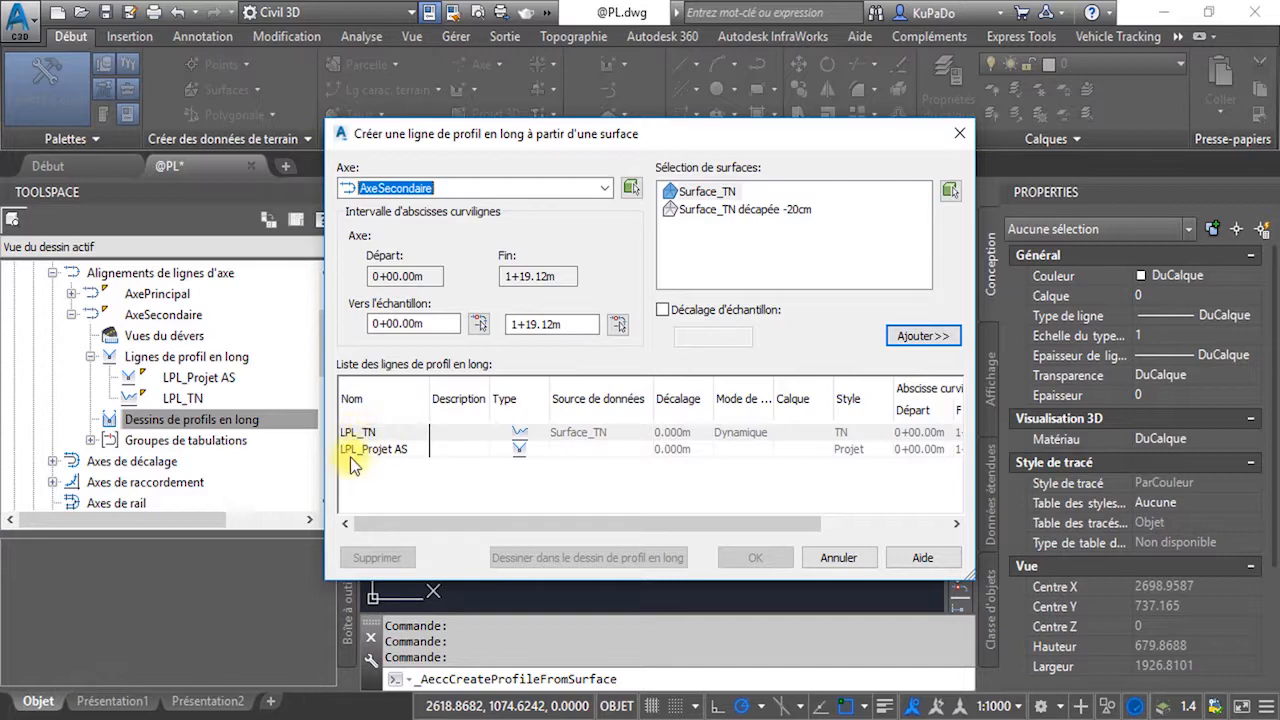
{"action": "left_click", "coordinate": [959, 133]}
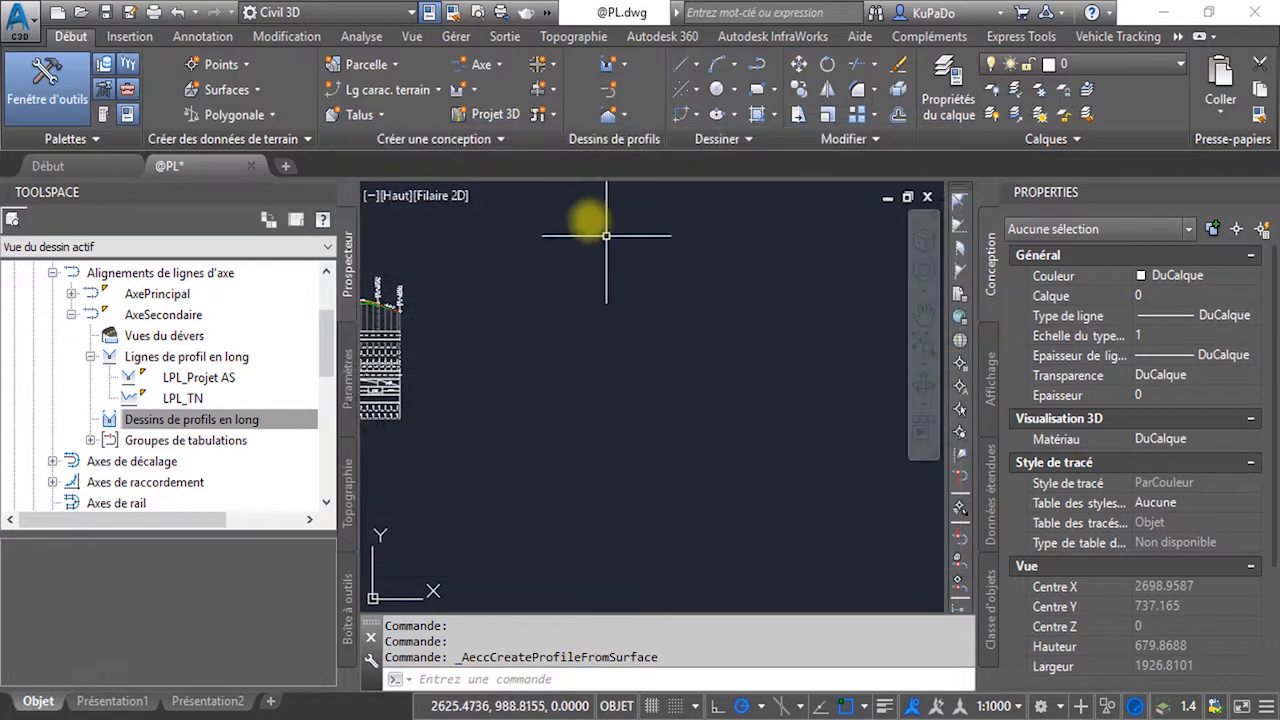
{"action": "left_click", "coordinate": [470, 89]}
{"action": "left_click", "coordinate": [484, 121]}
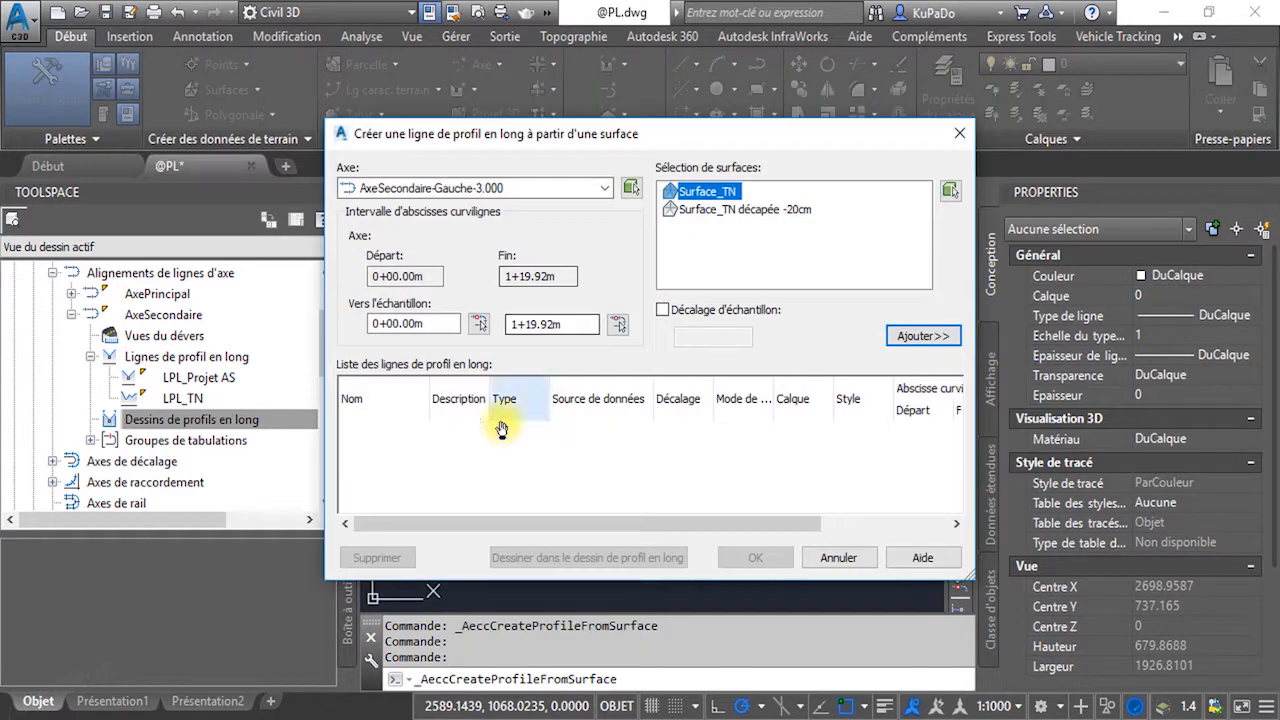
{"action": "left_click", "coordinate": [520, 190]}
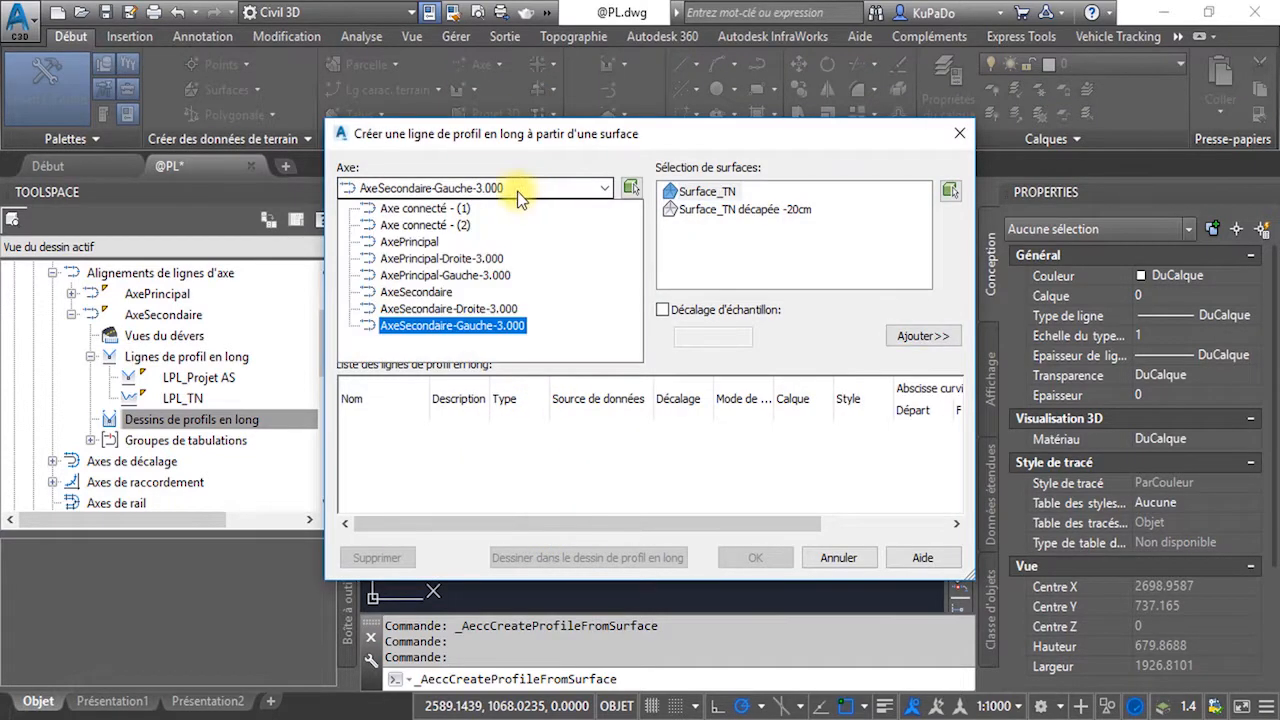
{"action": "left_click", "coordinate": [416, 291]}
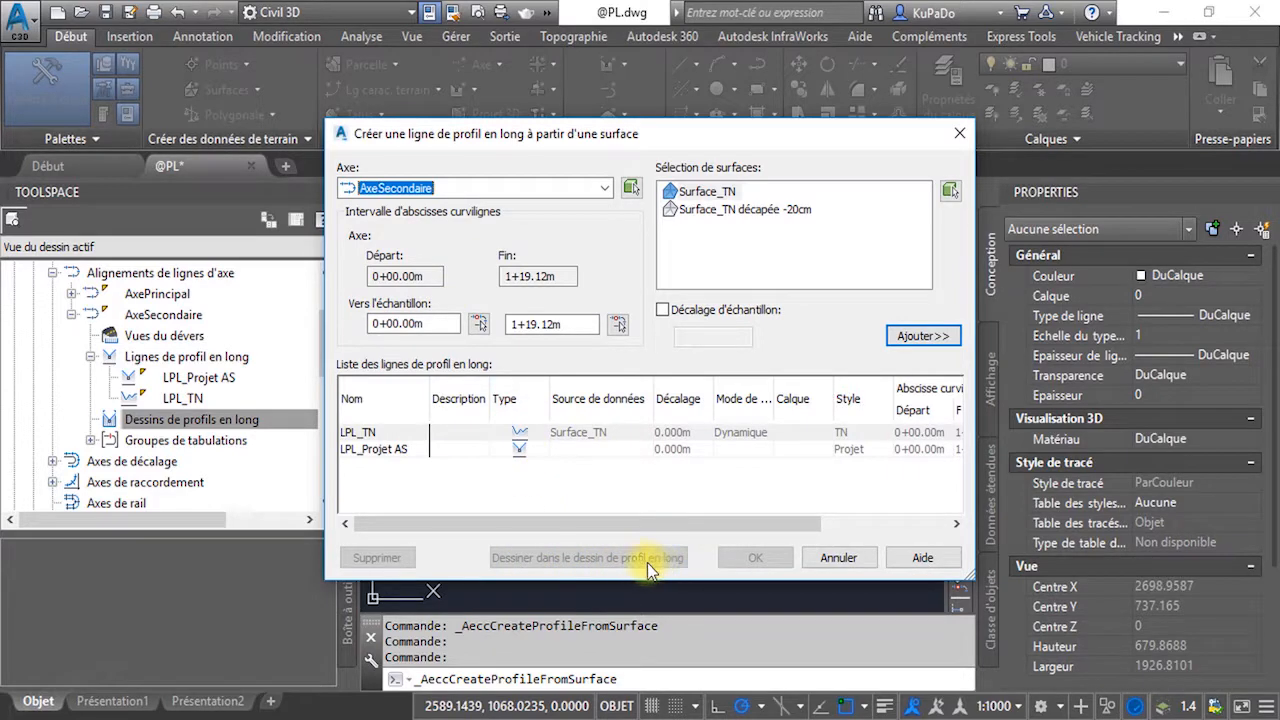
{"action": "left_click", "coordinate": [947, 136]}
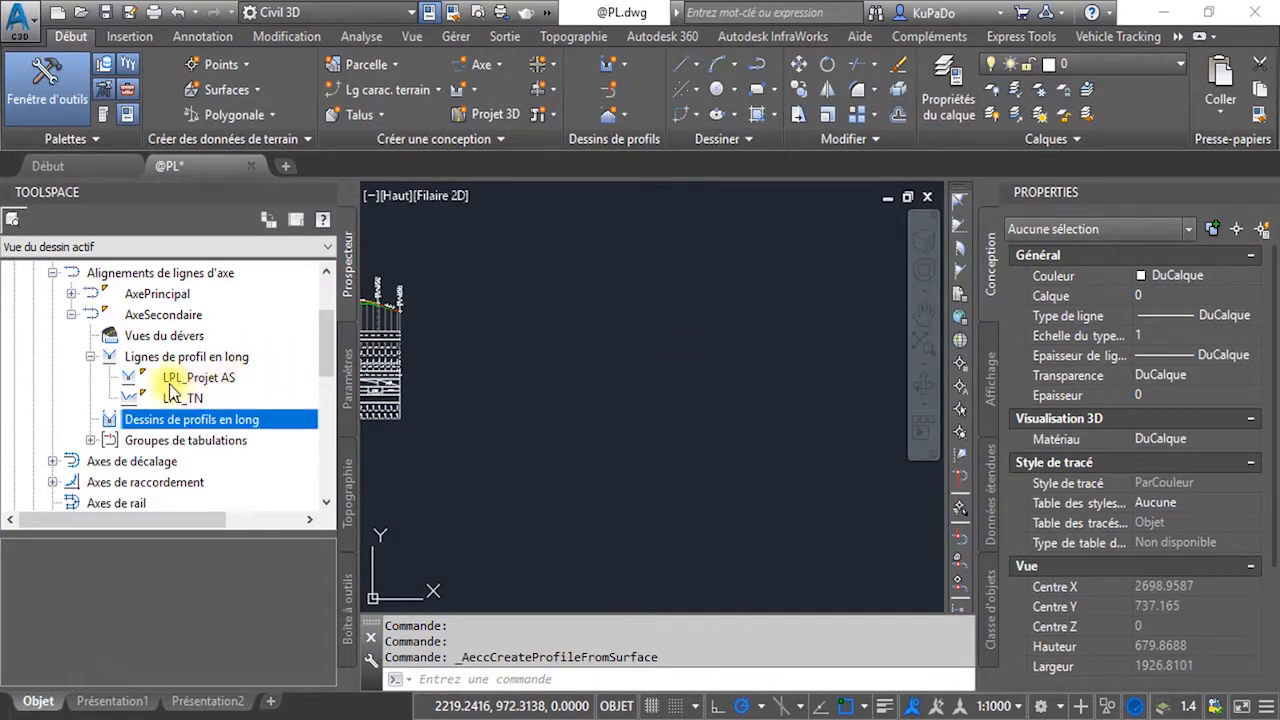
- Start a new profile view for AxeSecondaire with the style Tabulation (EchV x10)
{"action": "left_click", "coordinate": [625, 63]}
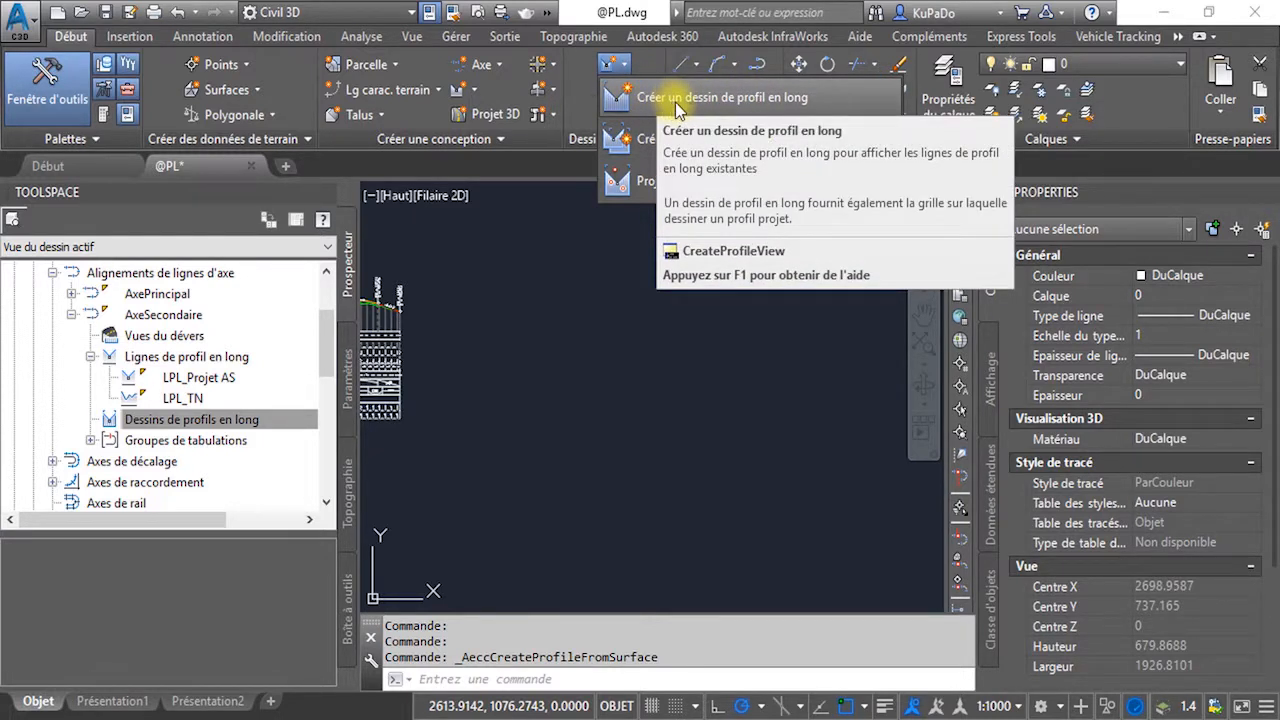
{"action": "left_click", "coordinate": [749, 100]}
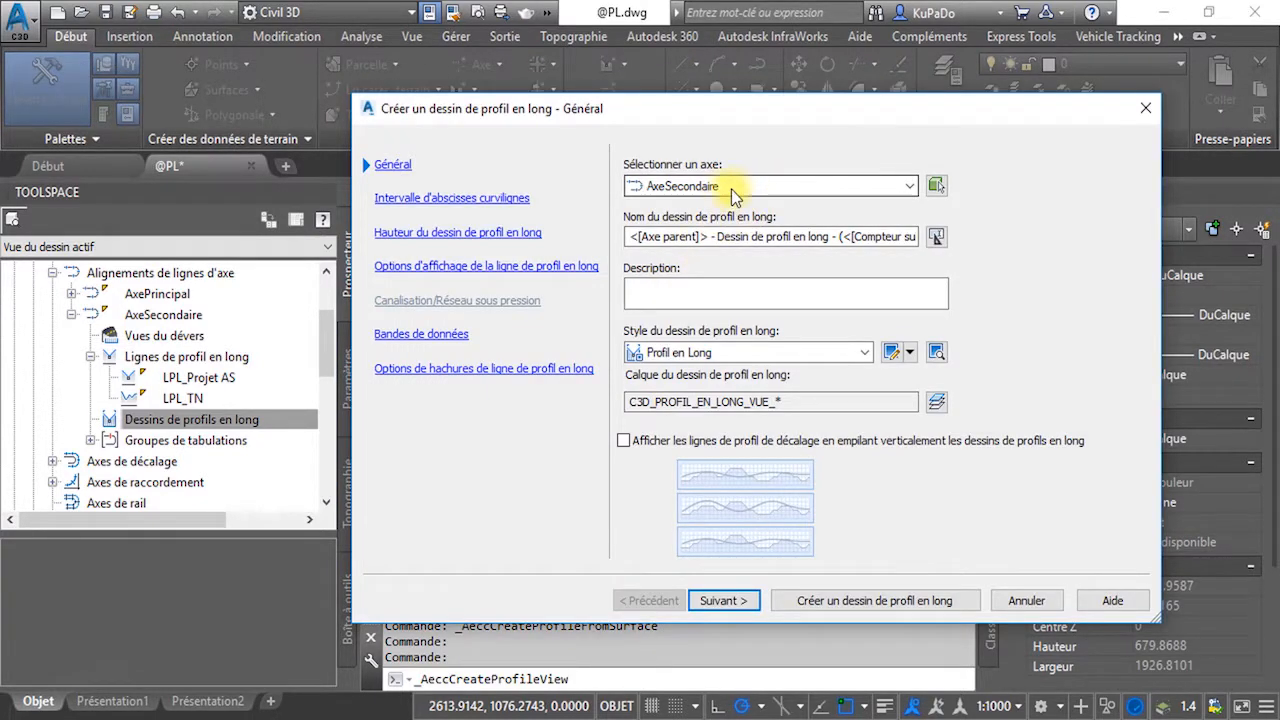
{"action": "left_click", "coordinate": [746, 188]}
{"action": "left_click", "coordinate": [703, 289]}
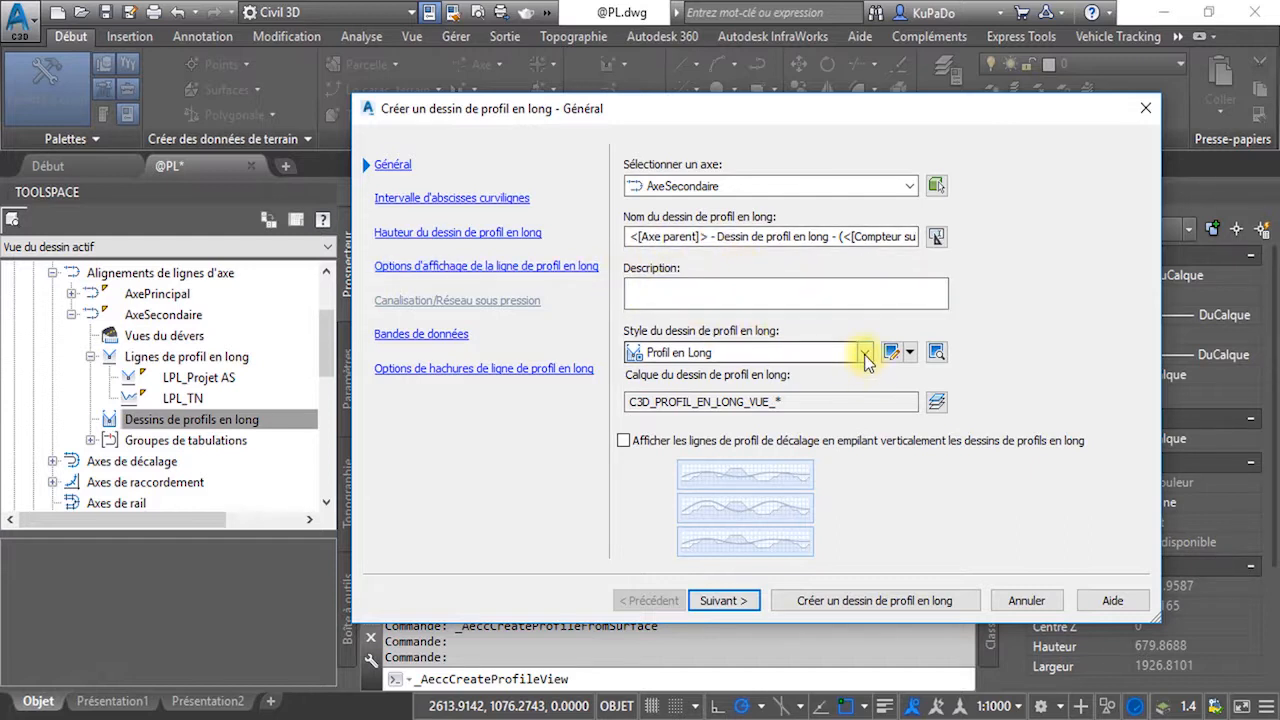
{"action": "left_click", "coordinate": [780, 353]}
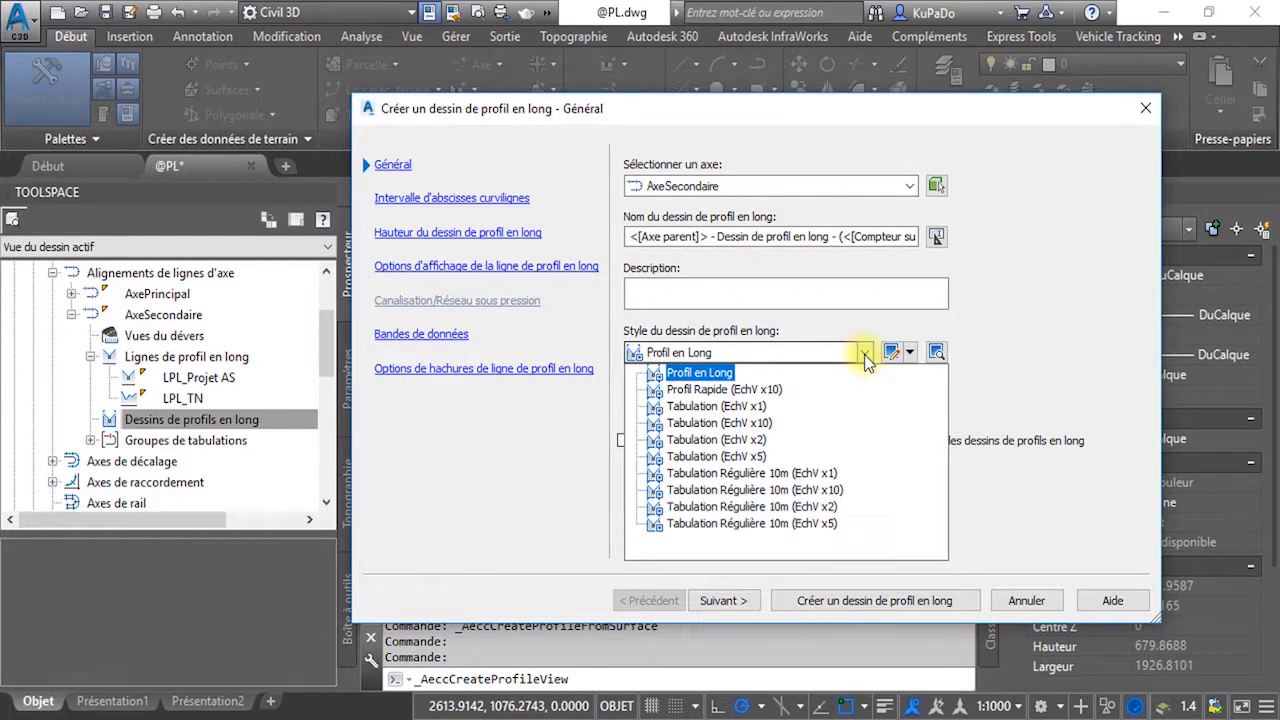
{"action": "left_click", "coordinate": [721, 424]}
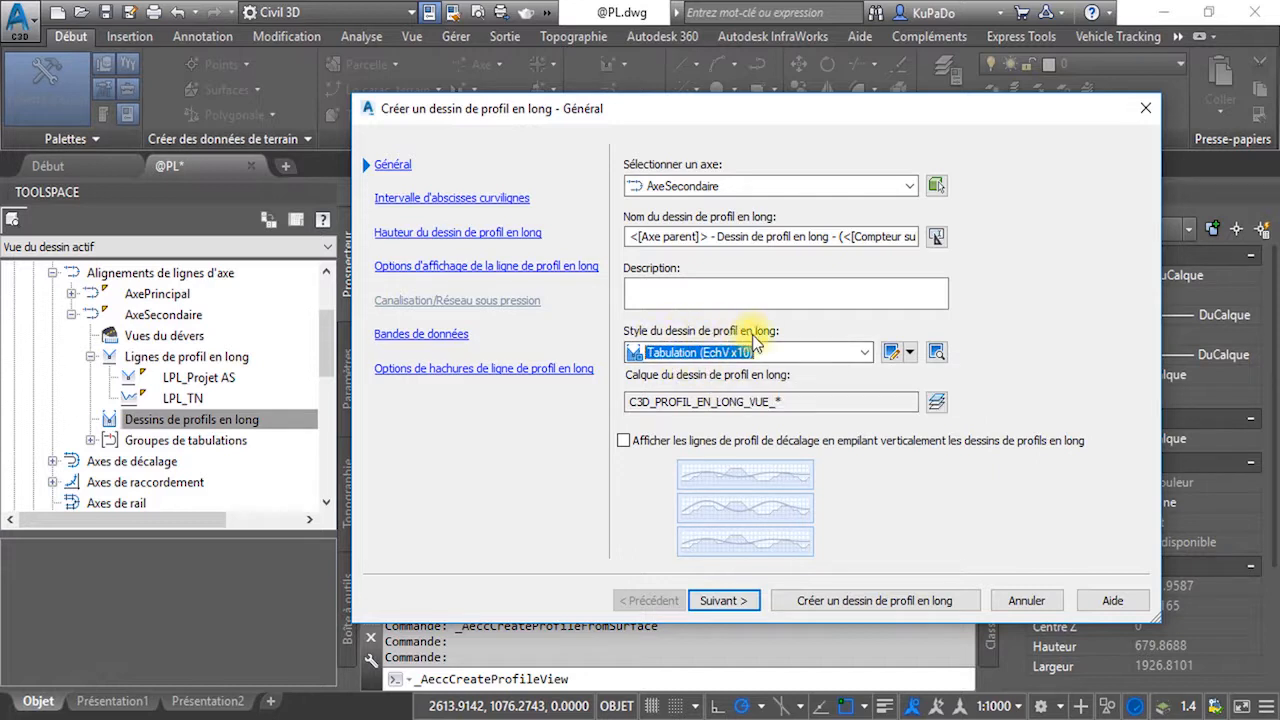
- Assign the _Aucun affichage band set and place the profile view in the empty space right of the existing main axis profile view
{"action": "left_click", "coordinate": [743, 601]}
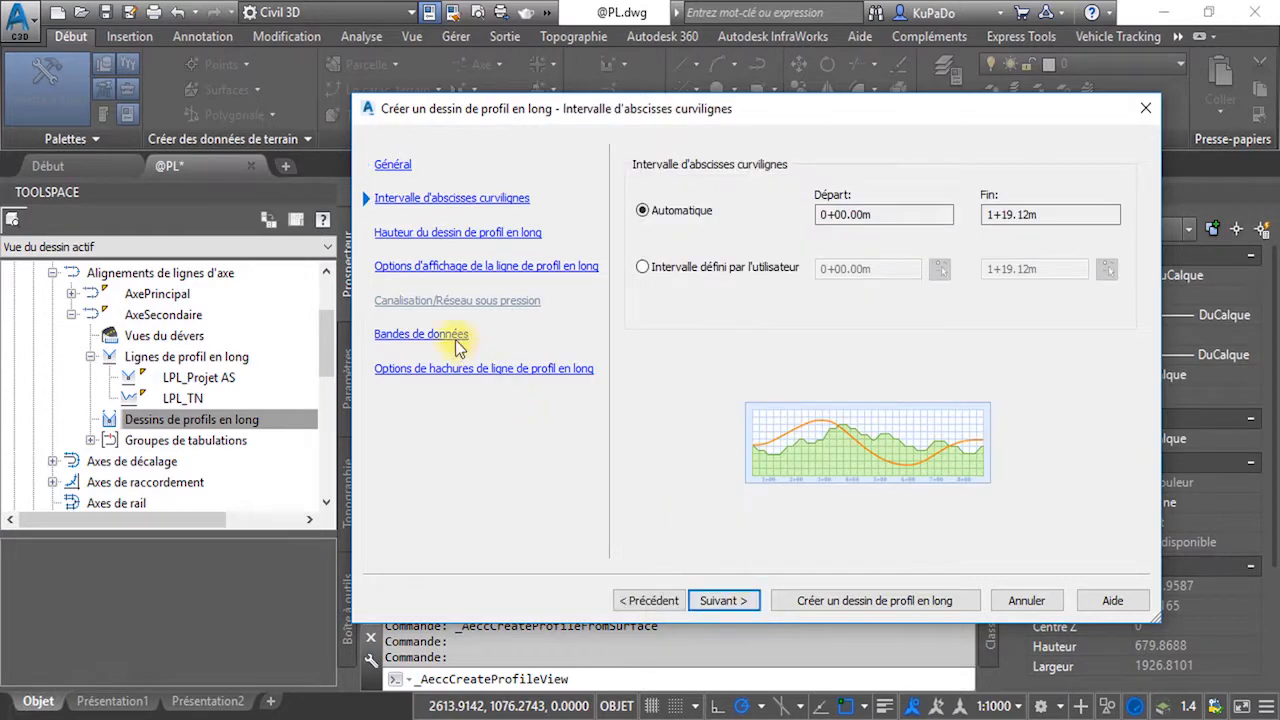
{"action": "left_click", "coordinate": [421, 334]}
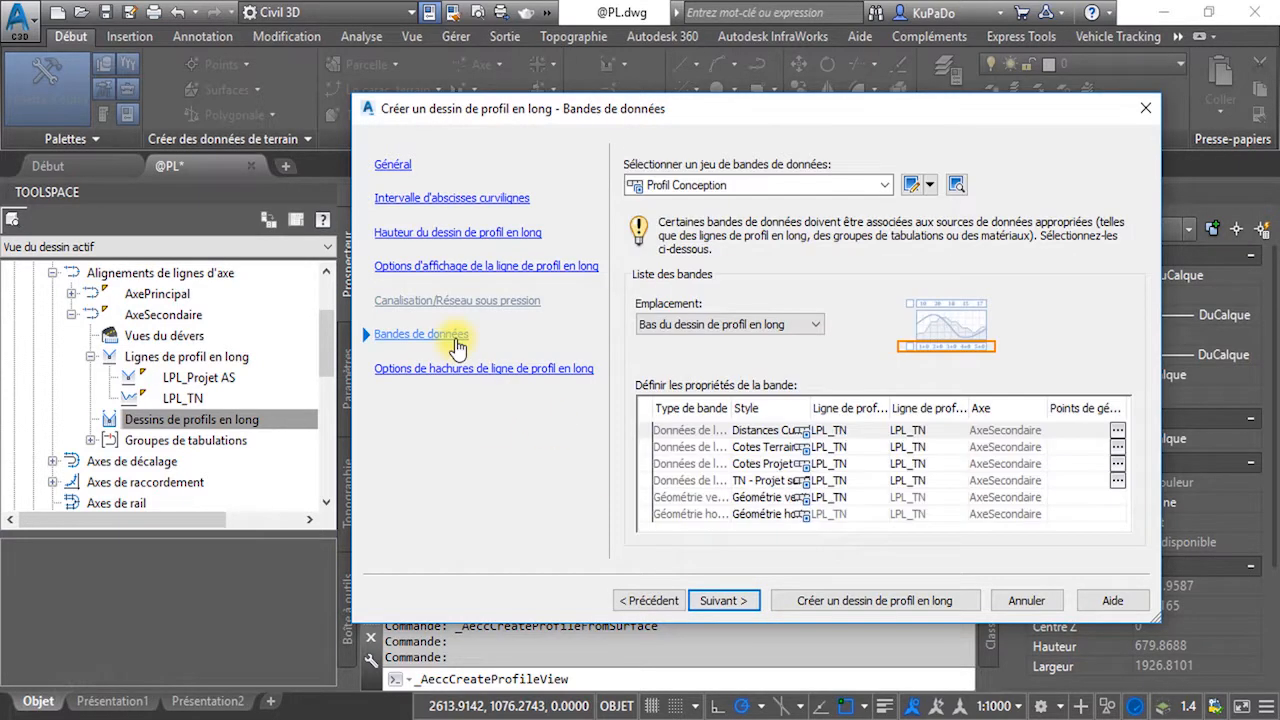
{"action": "left_click", "coordinate": [462, 200]}
{"action": "left_click", "coordinate": [738, 602]}
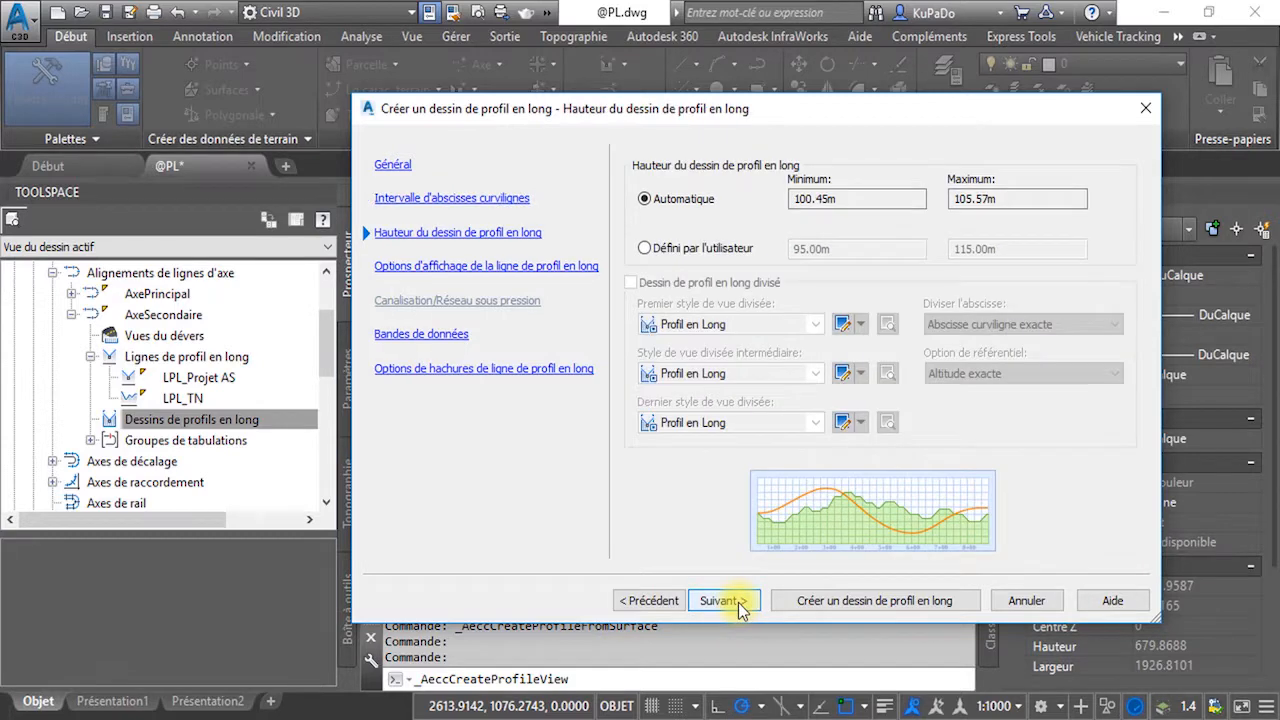
{"action": "left_click", "coordinate": [738, 602]}
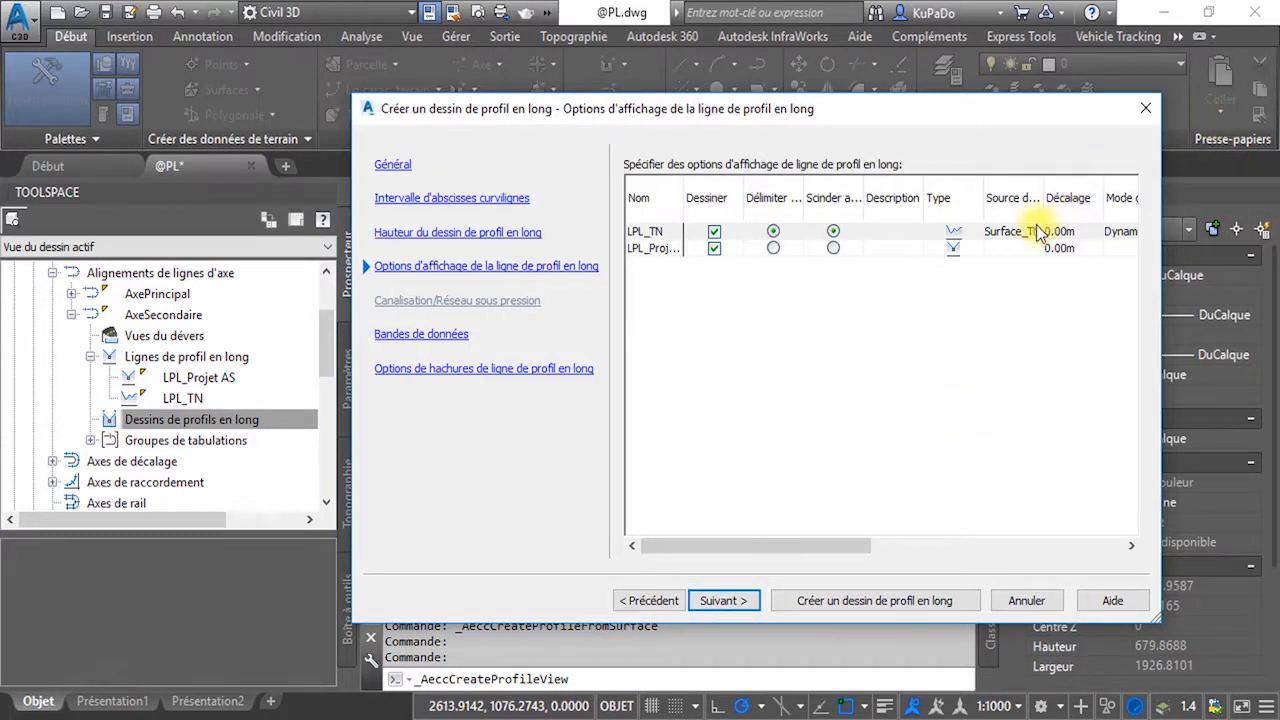
{"action": "left_click", "coordinate": [1011, 242]}
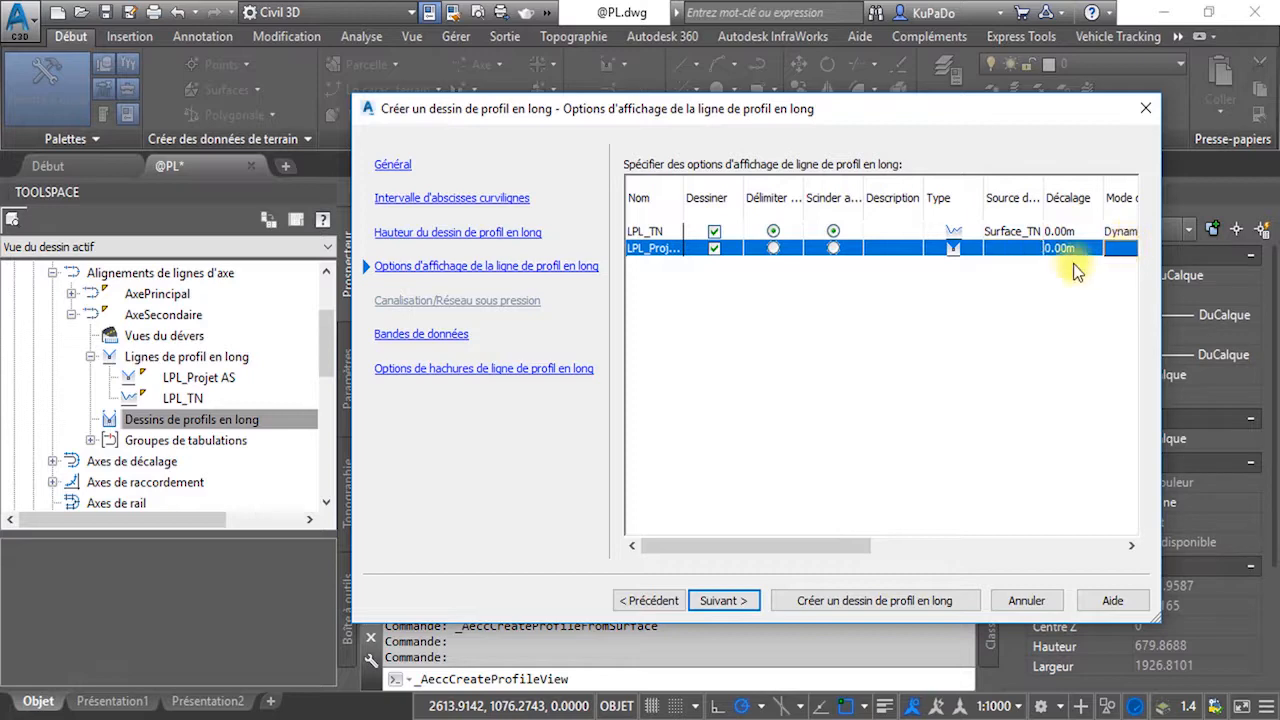
{"action": "left_click", "coordinate": [418, 336]}
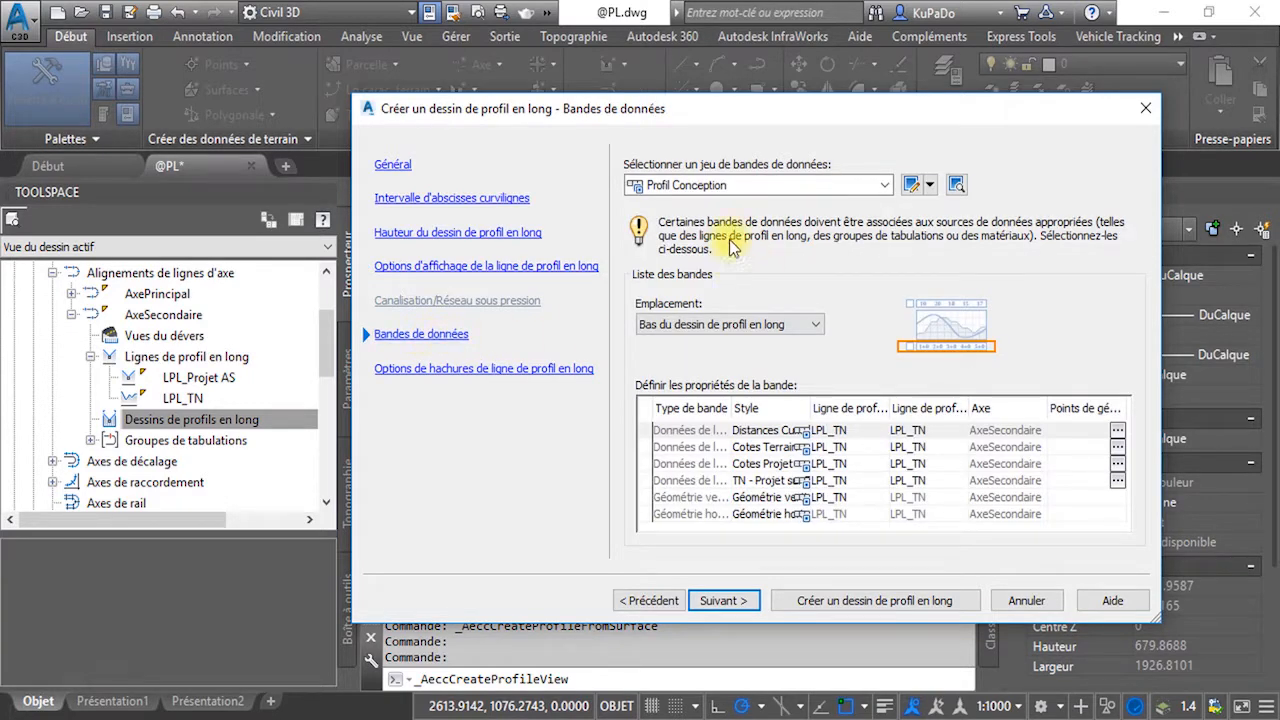
{"action": "left_click", "coordinate": [791, 187]}
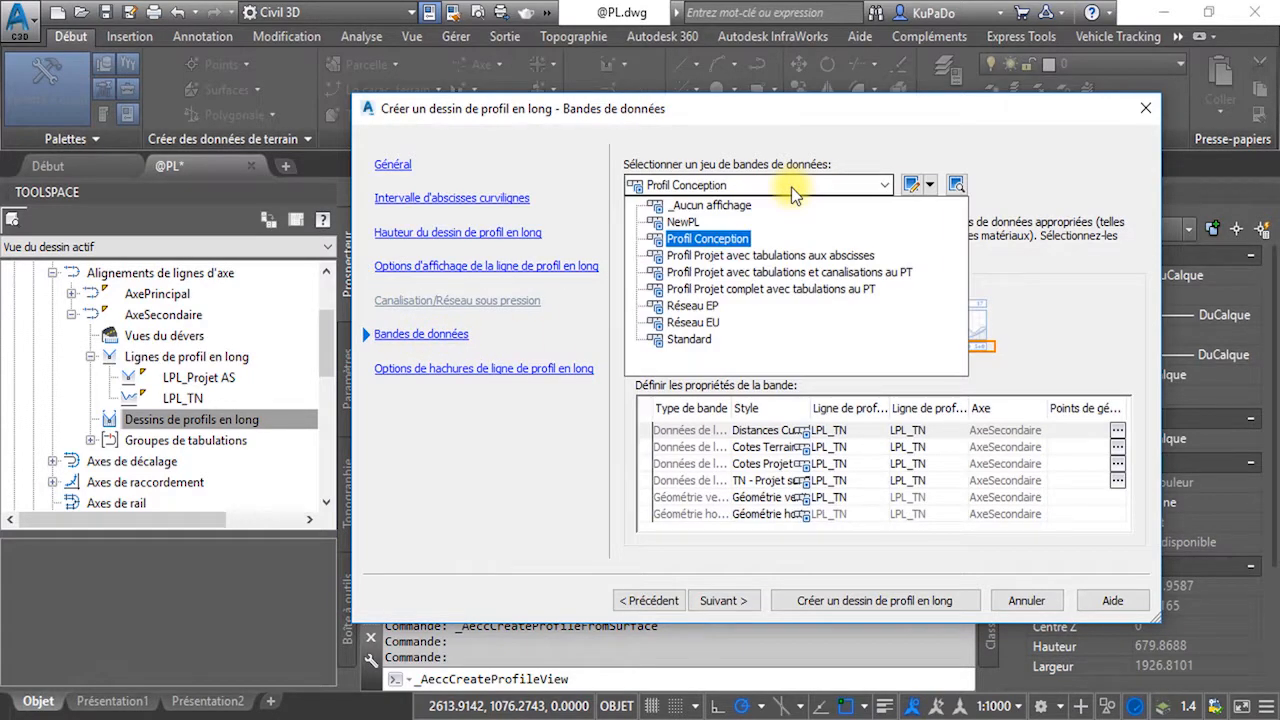
{"action": "left_click", "coordinate": [744, 204]}
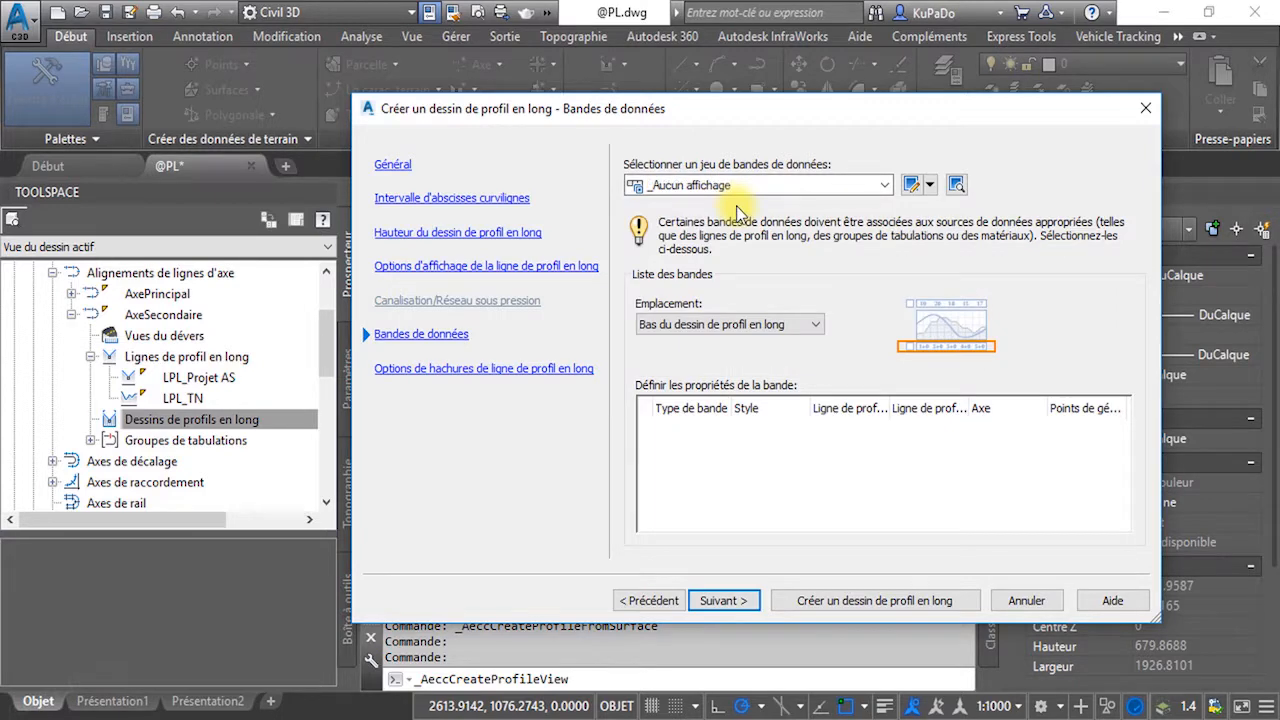
{"action": "left_click", "coordinate": [838, 602]}
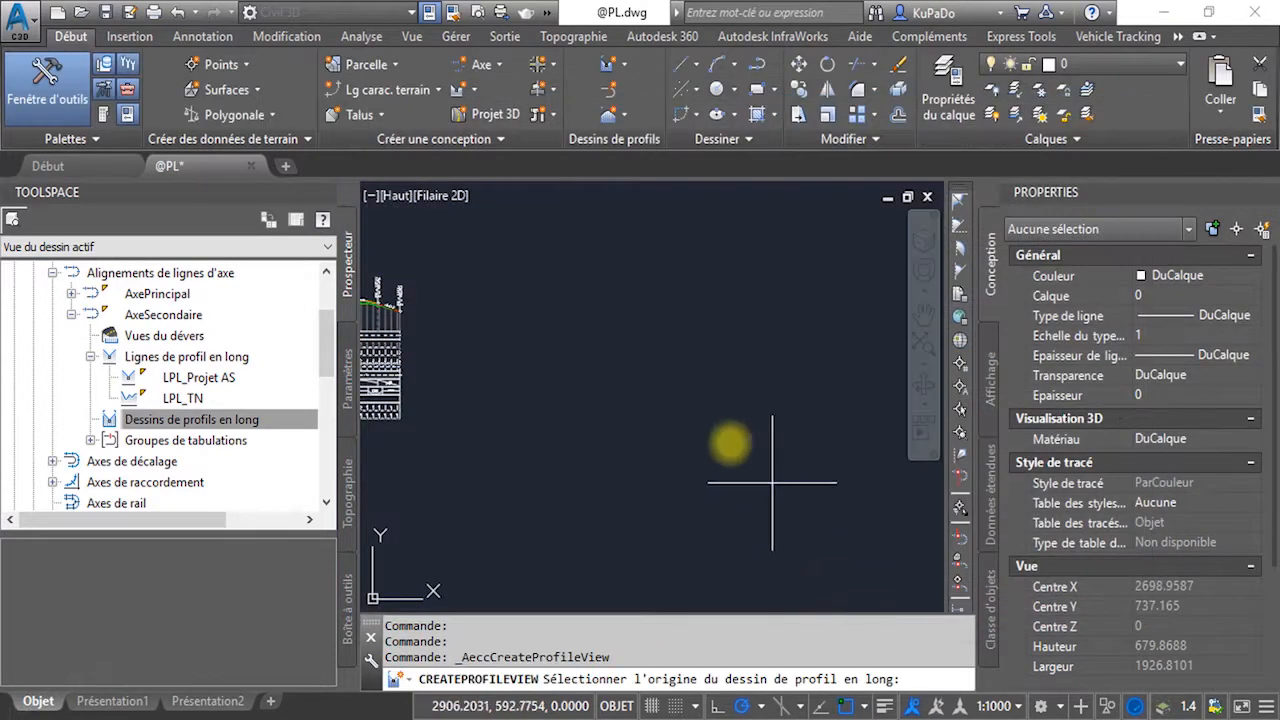
{"action": "left_click", "coordinate": [602, 315]}
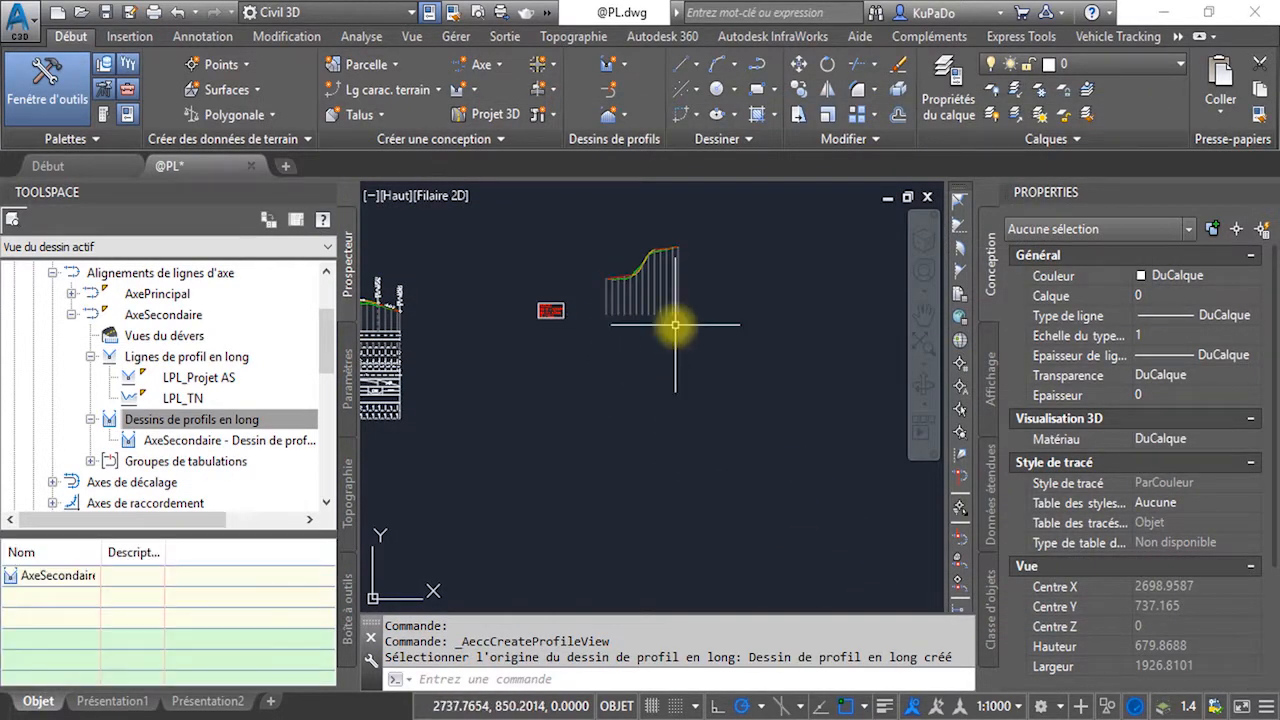
- Examine the new AxeSecondaire profile view up close and compare it with the existing main axis profile view
{"action": "middle_click_drag", "start_coordinate": [697, 306], "coordinate": [752, 327]}
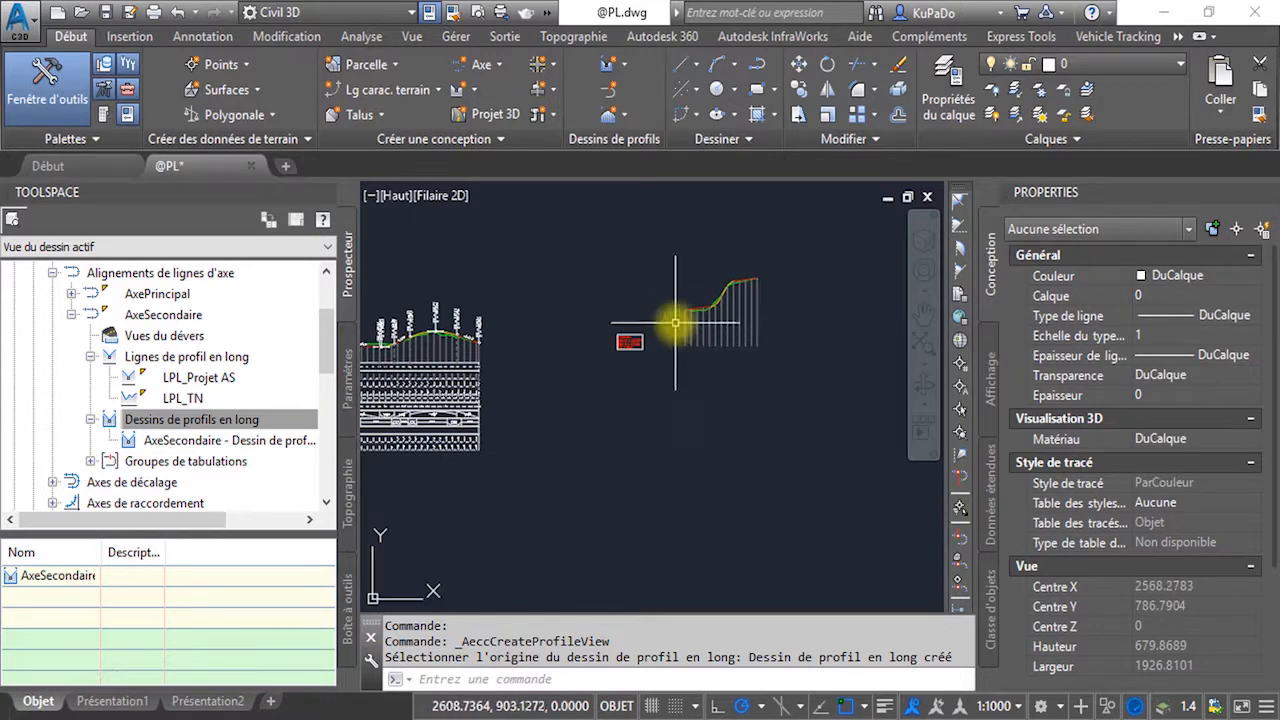
{"action": "middle_click_drag", "start_coordinate": [680, 309], "coordinate": [808, 337]}
{"action": "scroll", "coordinate": [820, 320], "scroll_direction": "up", "scroll_amount": 5}
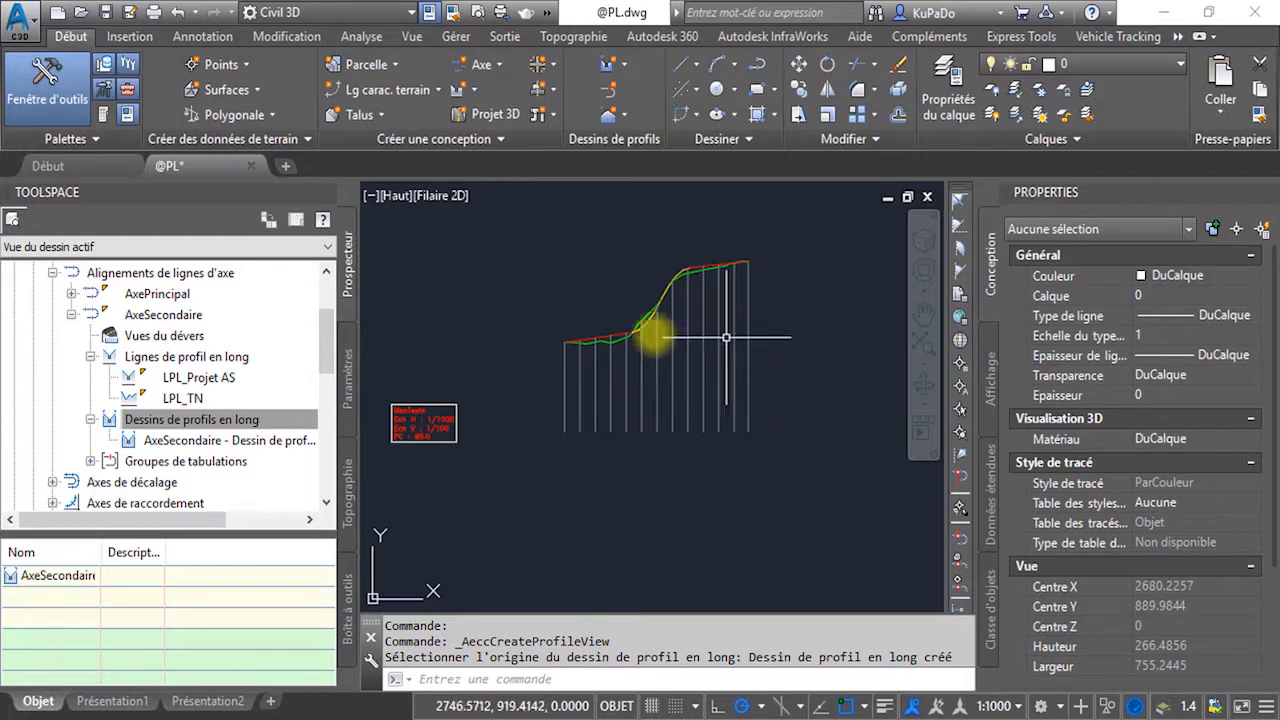
{"action": "scroll", "coordinate": [622, 422], "scroll_direction": "down", "scroll_amount": 2}
{"action": "scroll", "coordinate": [622, 422], "scroll_direction": "down", "scroll_amount": 2}
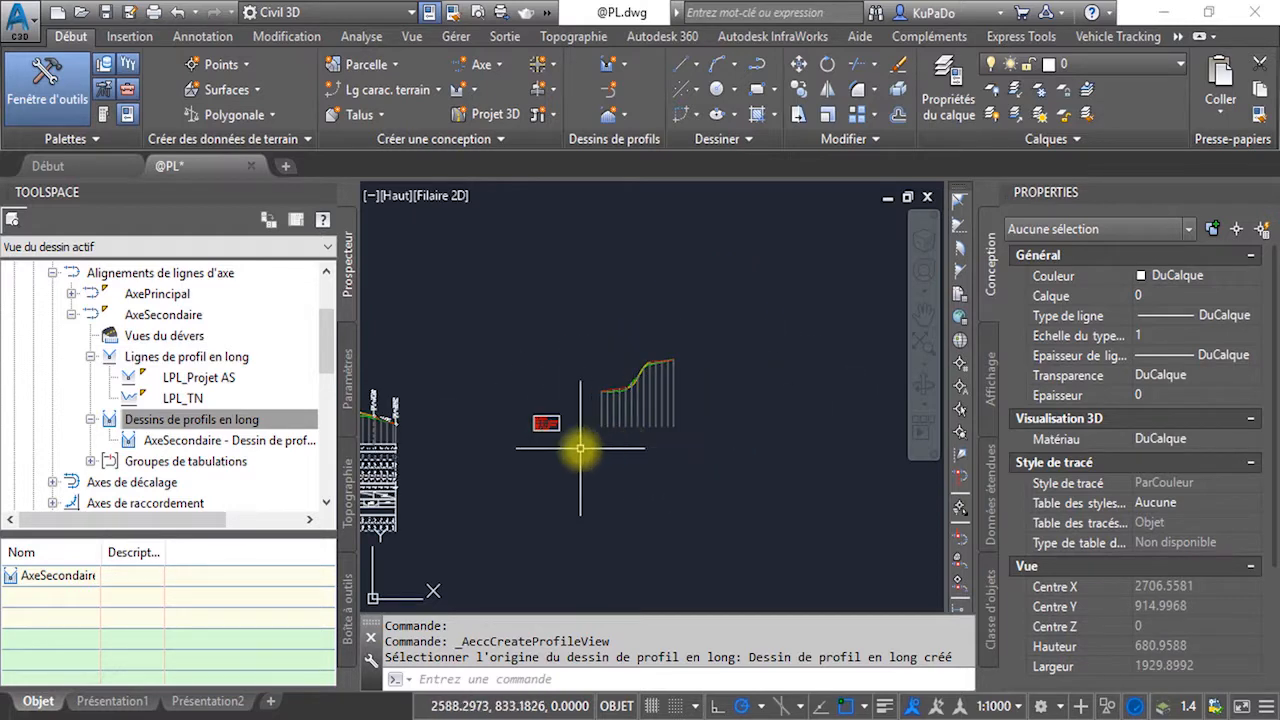
{"action": "middle_click_drag", "start_coordinate": [575, 449], "coordinate": [729, 400]}
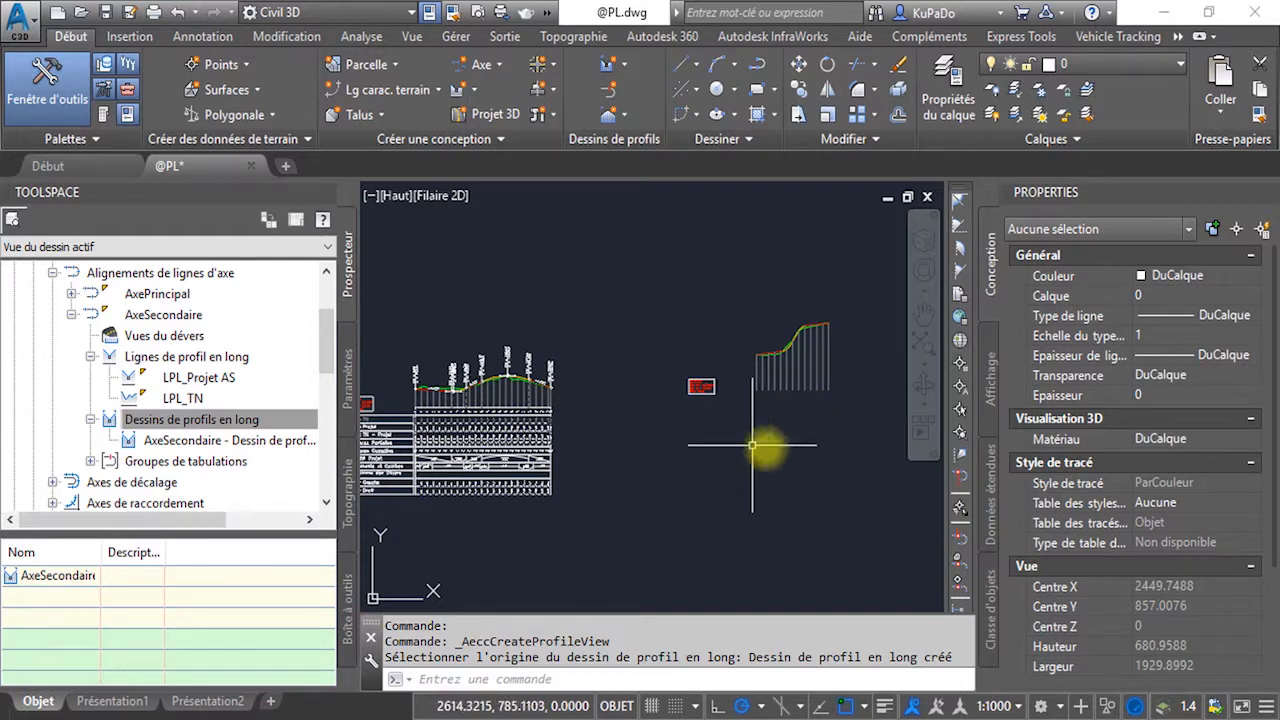
{"action": "scroll", "coordinate": [760, 412], "scroll_direction": "up", "scroll_amount": 2}
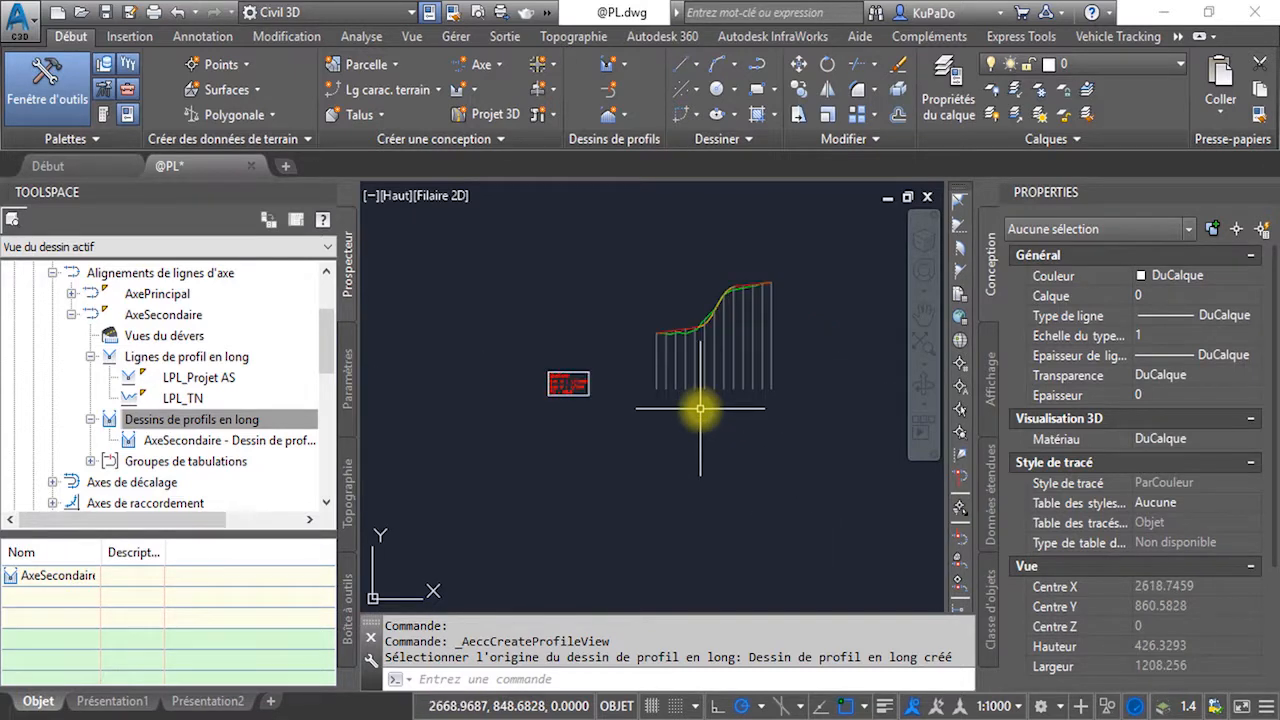
- Copy the new AxeSecondaire profile view once into the empty space to its right
{"action": "middle_click_drag", "start_coordinate": [700, 408], "coordinate": [611, 371]}
{"action": "left_click", "coordinate": [618, 373]}
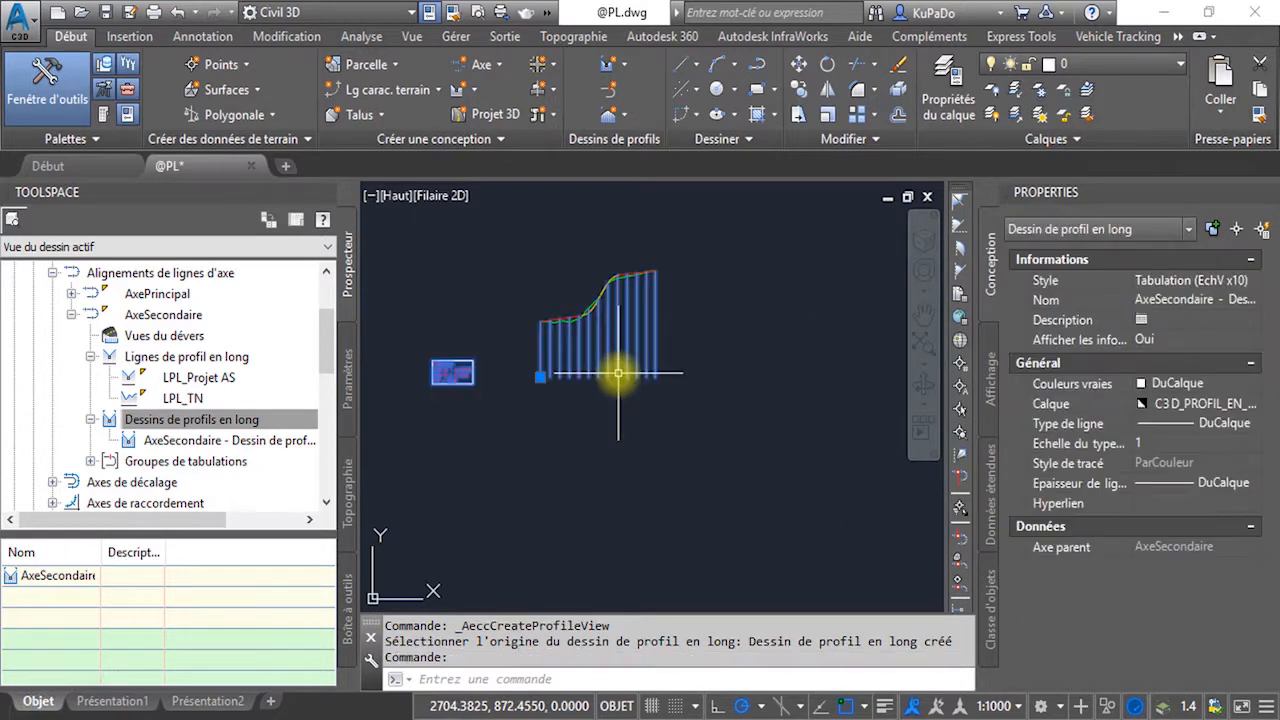
{"action": "left_click", "coordinate": [70, 36]}
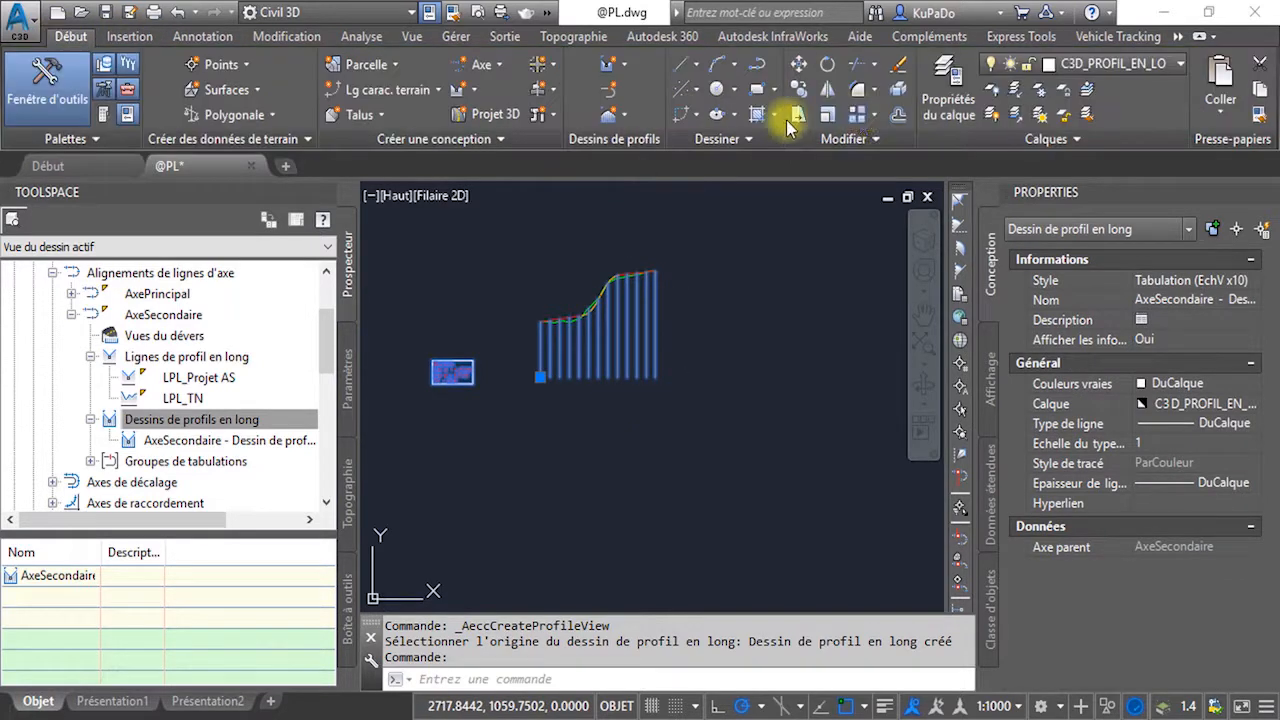
{"action": "left_click", "coordinate": [797, 89]}
{"action": "scroll", "coordinate": [567, 405], "scroll_direction": "down", "scroll_amount": 3}
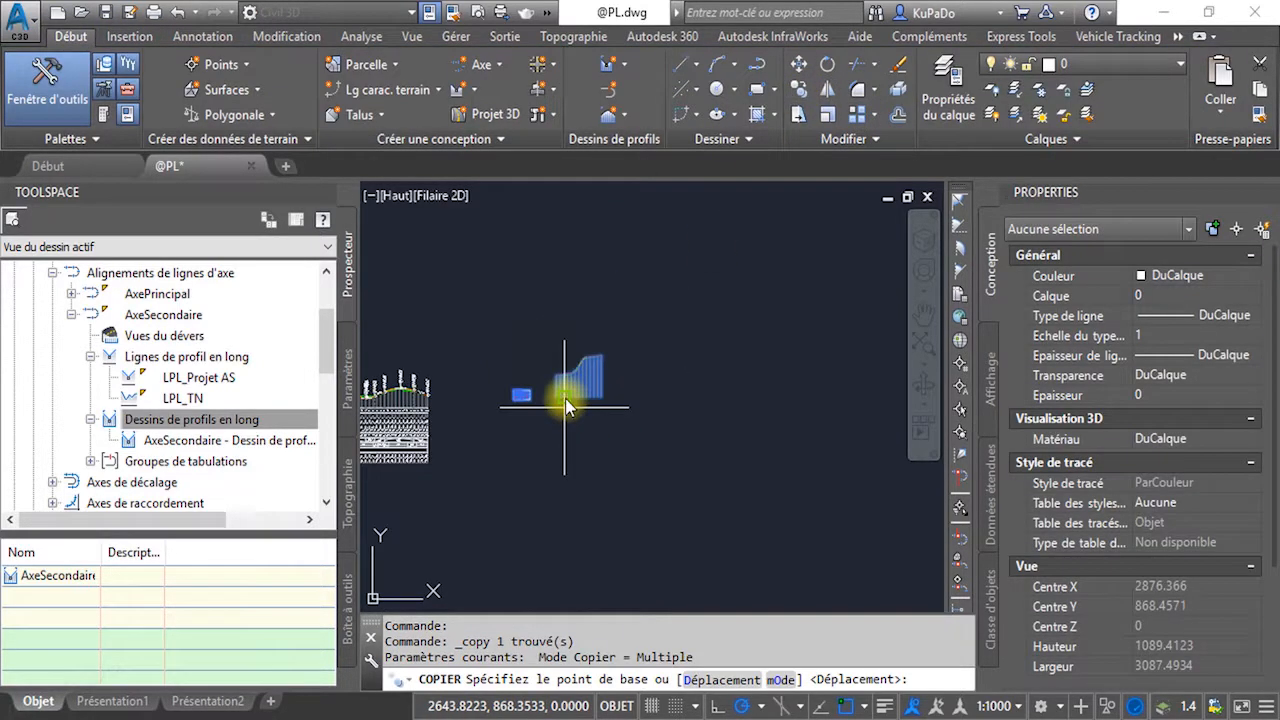
{"action": "left_click", "coordinate": [566, 403]}
{"action": "left_click", "coordinate": [728, 406]}
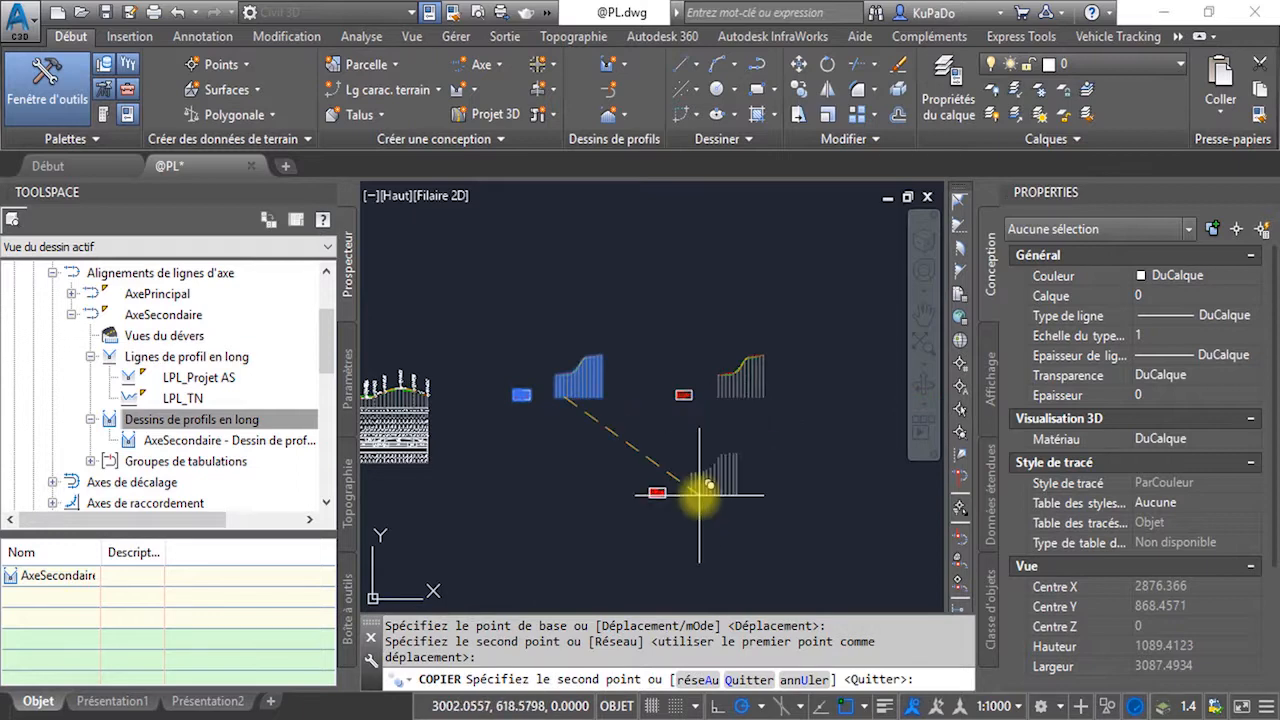
{"action": "key", "text": "Escape"}
{"action": "scroll", "coordinate": [586, 429], "scroll_direction": "up", "scroll_amount": 3}
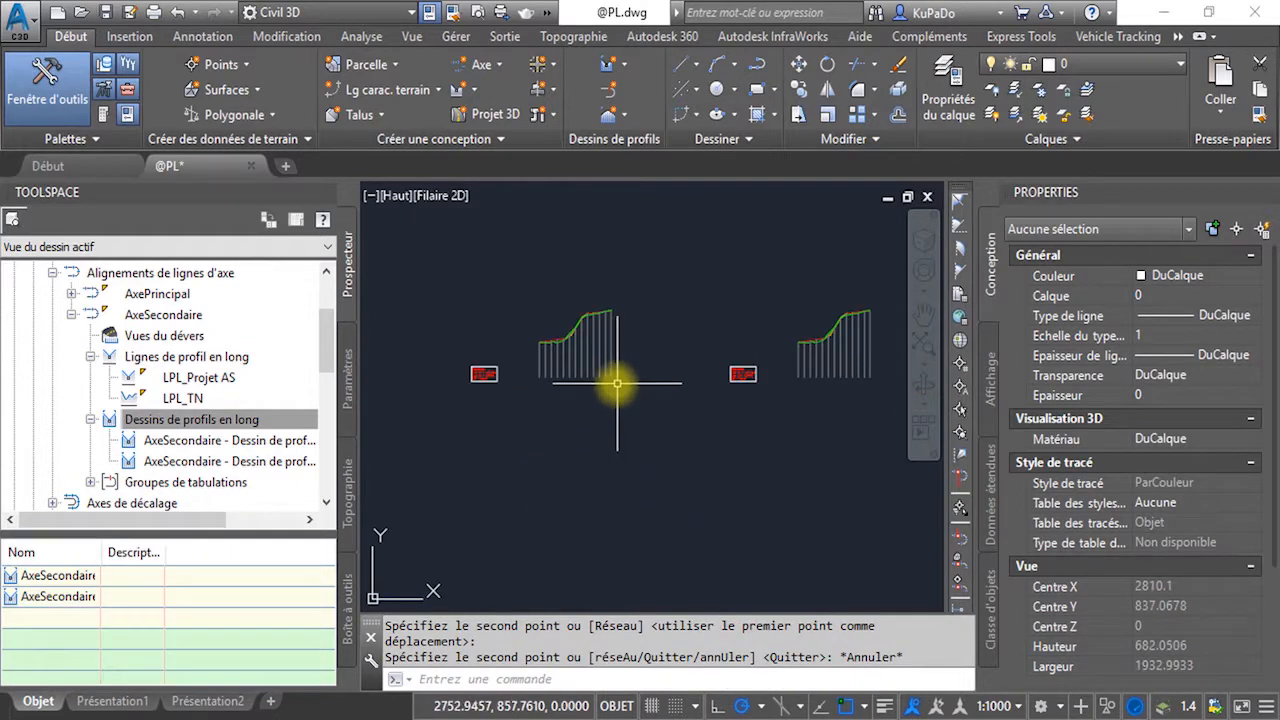
{"action": "scroll", "coordinate": [529, 386], "scroll_direction": "down", "scroll_amount": 4}
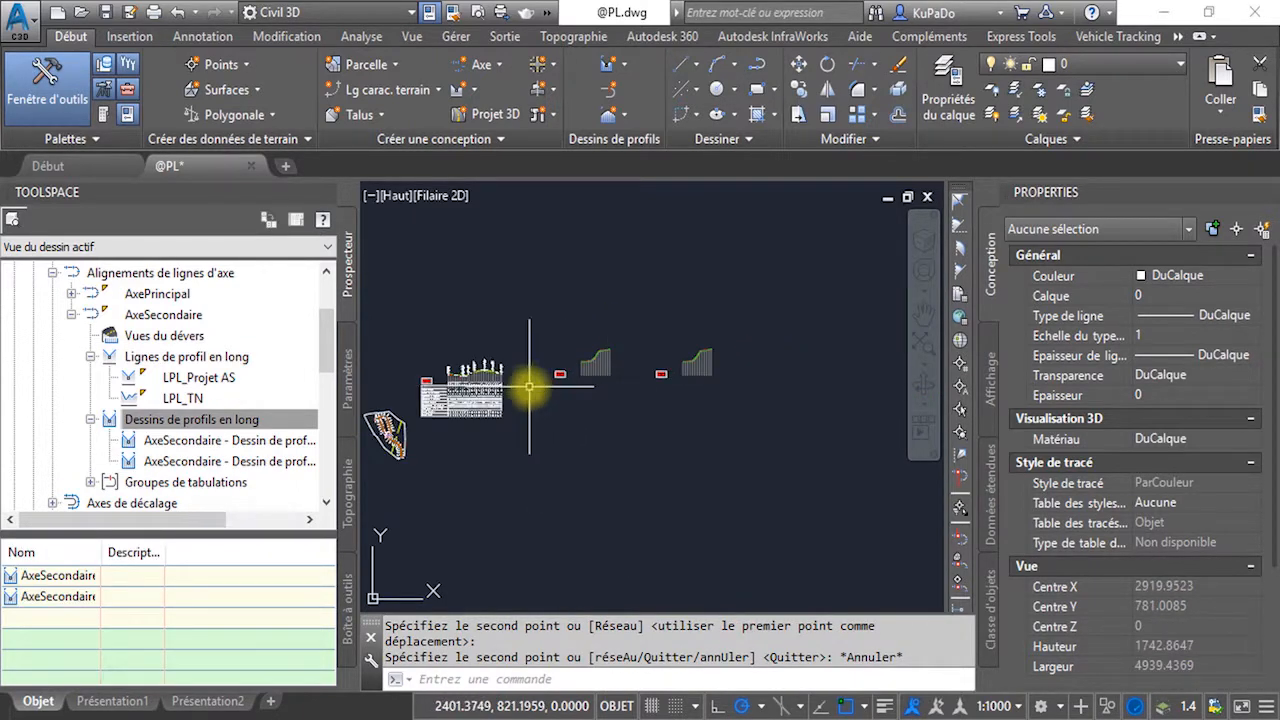
- Open the profile view properties of the original AxeSecondaire profile view and display its band settings
{"action": "scroll", "coordinate": [605, 380], "scroll_direction": "up", "scroll_amount": 4}
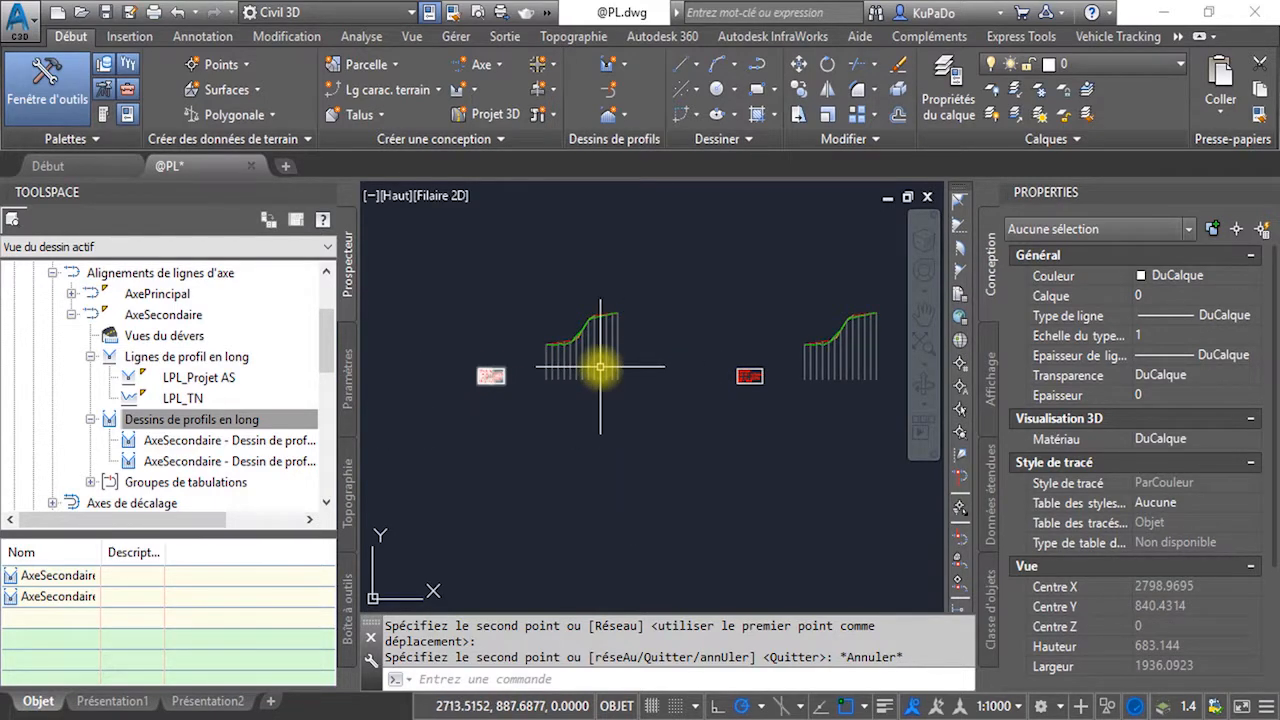
{"action": "middle_click_drag", "start_coordinate": [643, 382], "coordinate": [629, 378]}
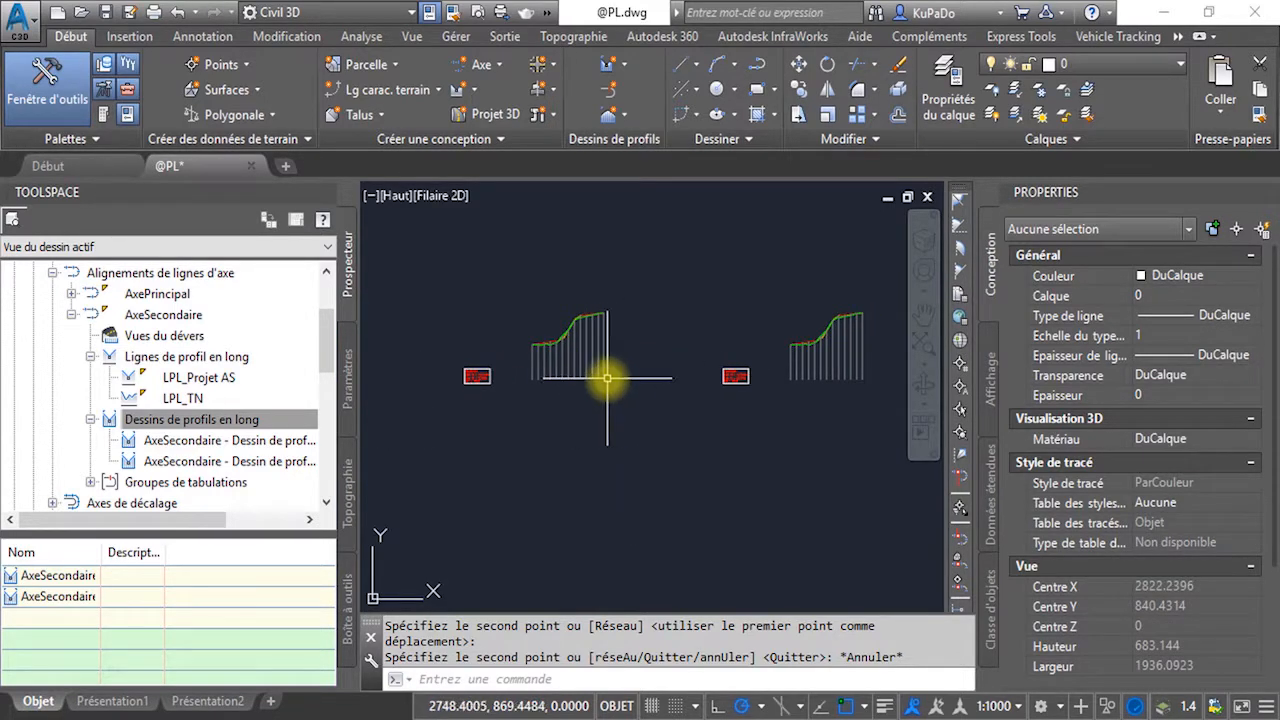
{"action": "left_click", "coordinate": [604, 375]}
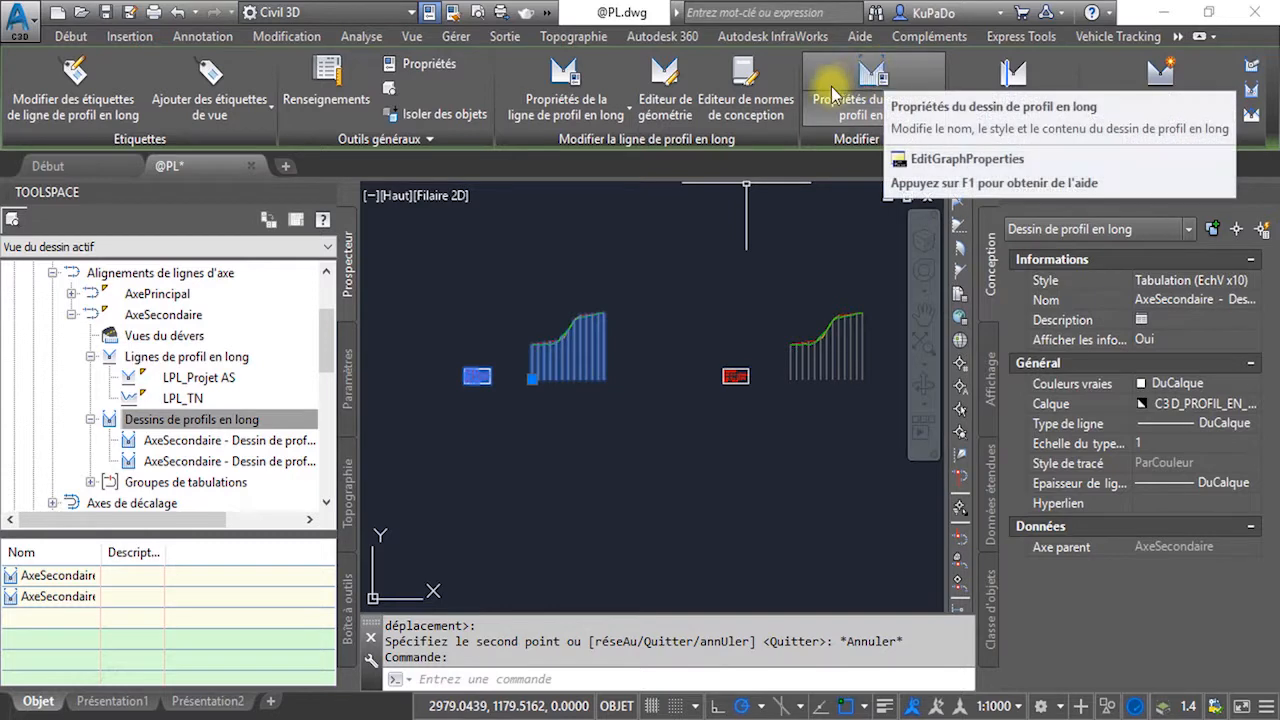
{"action": "left_click", "coordinate": [886, 80]}
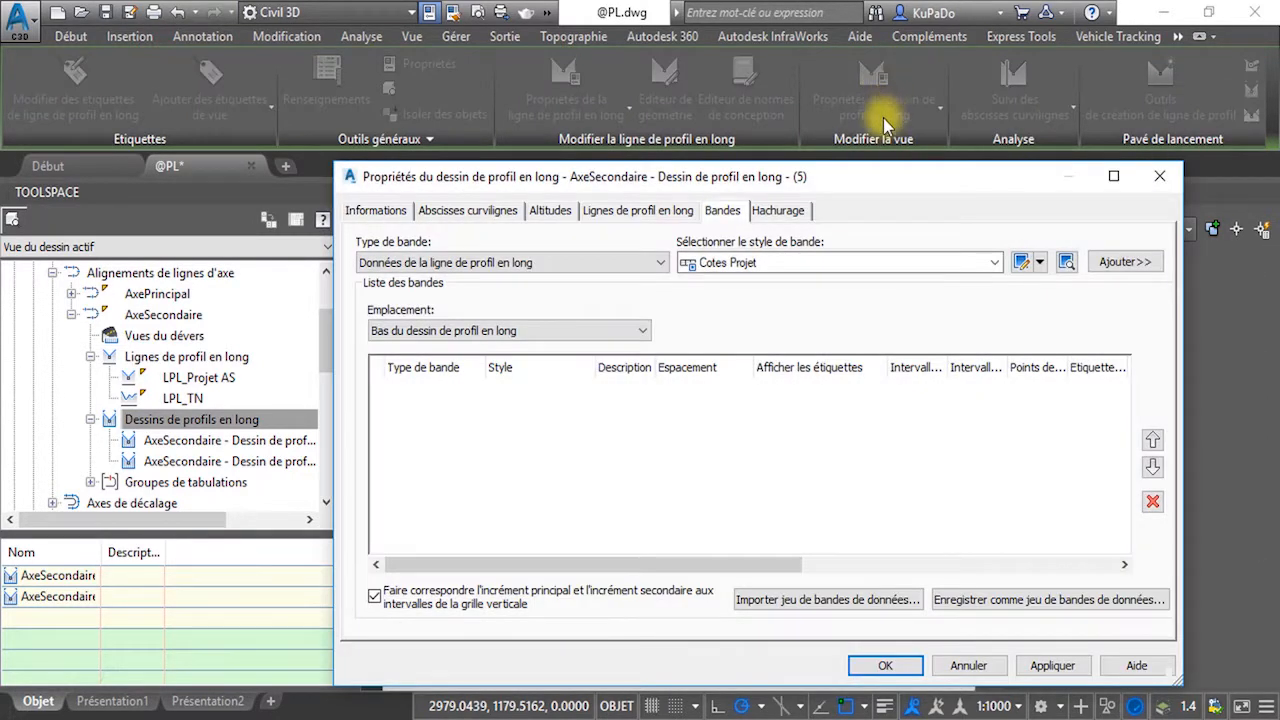
{"action": "left_click_drag", "start_coordinate": [838, 177], "coordinate": [893, 120]}
{"action": "left_click", "coordinate": [704, 153]}
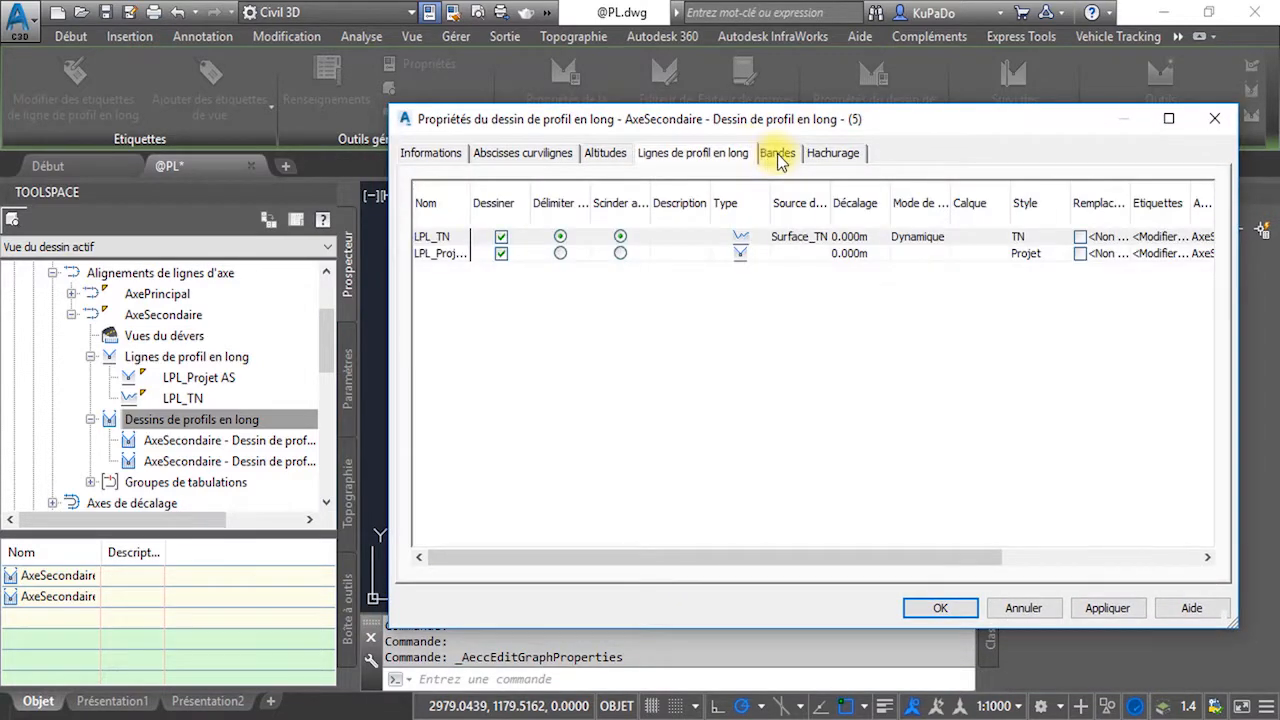
{"action": "left_click", "coordinate": [778, 155]}
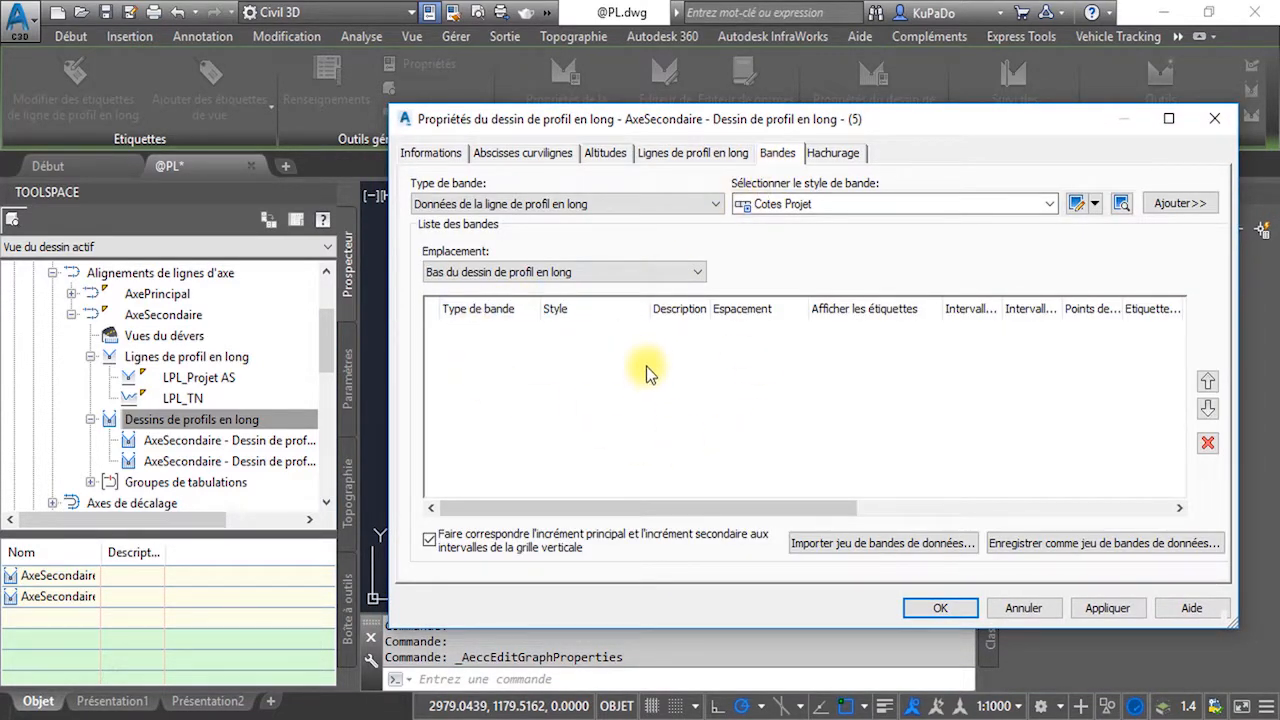
- Examine the available band types and the band styles offered for Données de la ligne de profil en long
{"action": "left_click", "coordinate": [667, 203]}
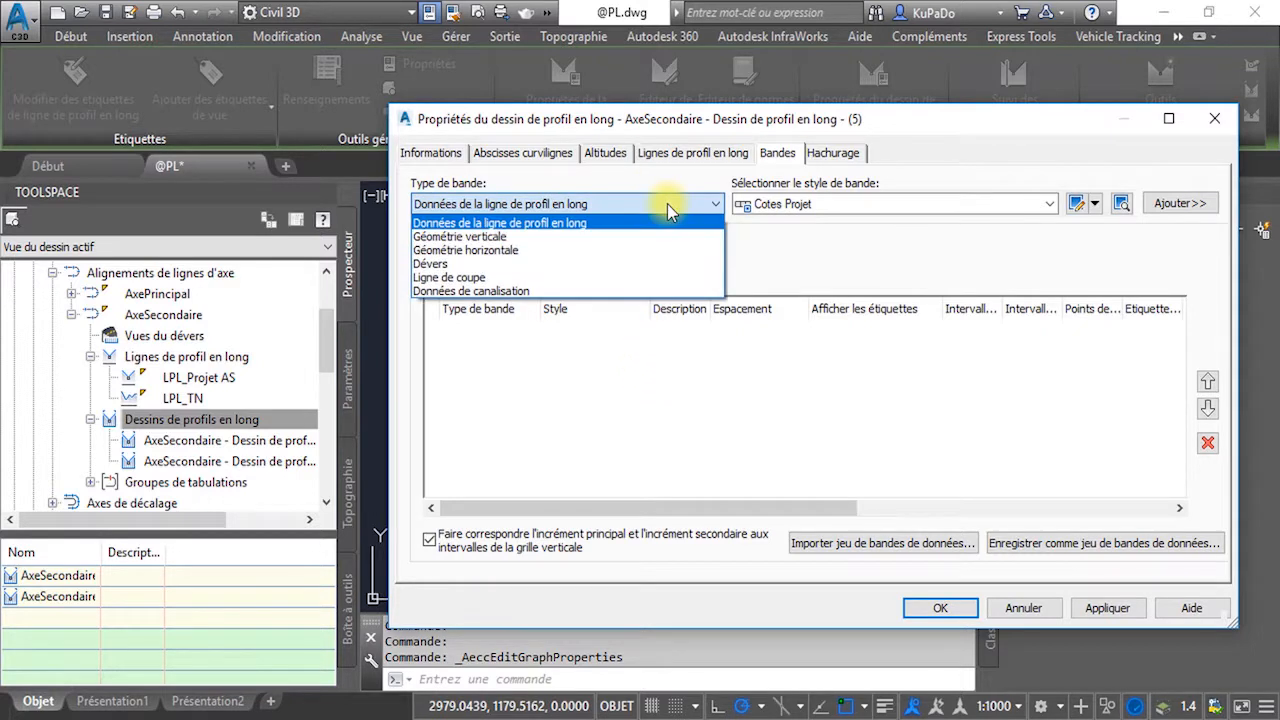
{"action": "left_click", "coordinate": [622, 416]}
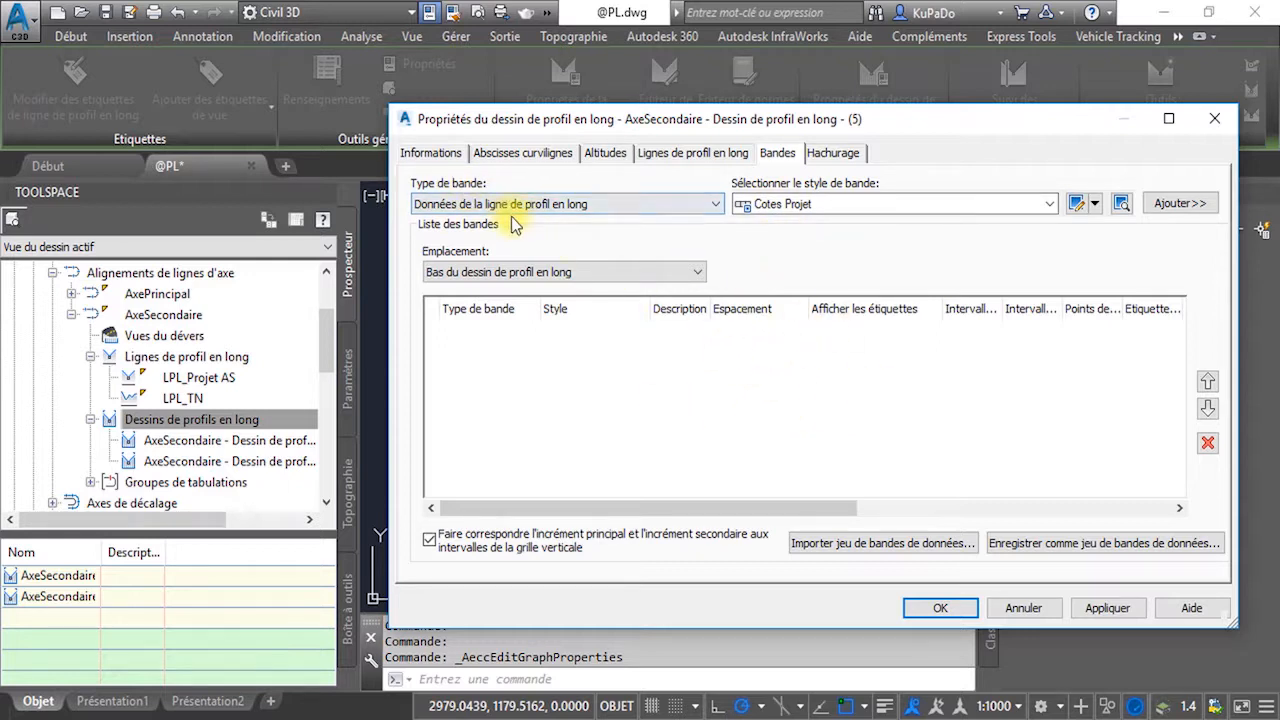
{"action": "left_click", "coordinate": [550, 206]}
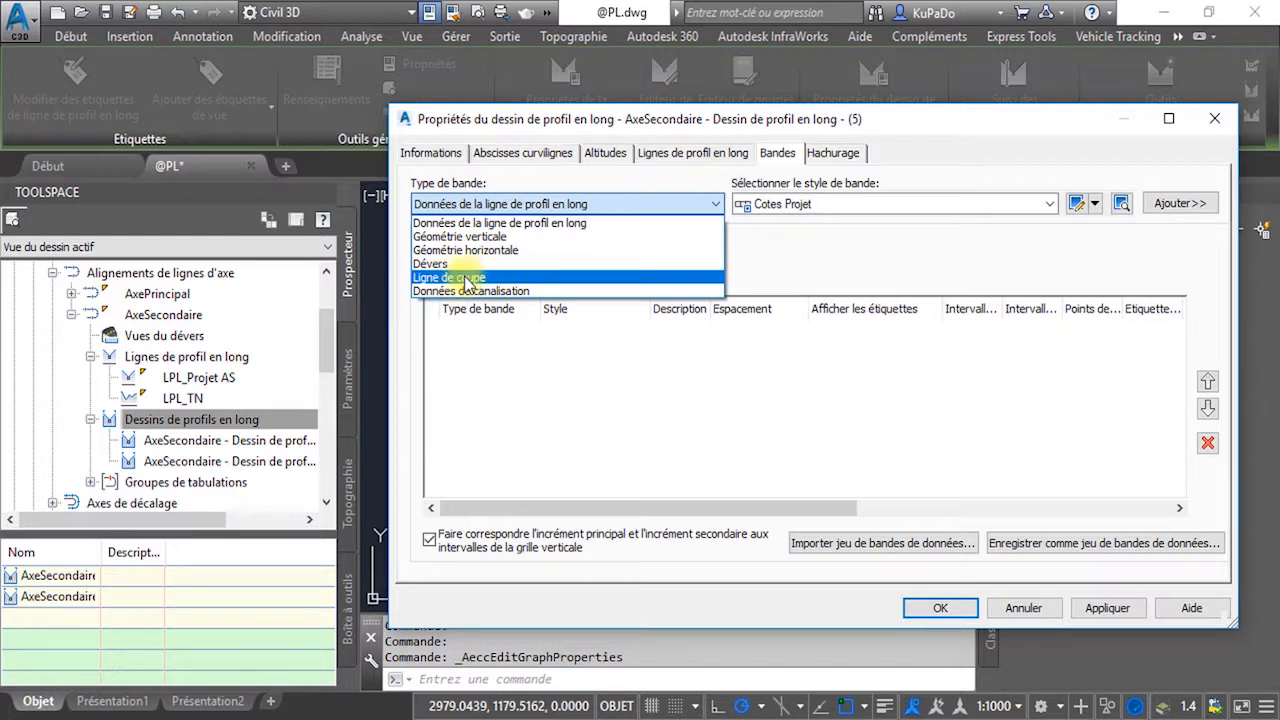
{"action": "left_click", "coordinate": [540, 224]}
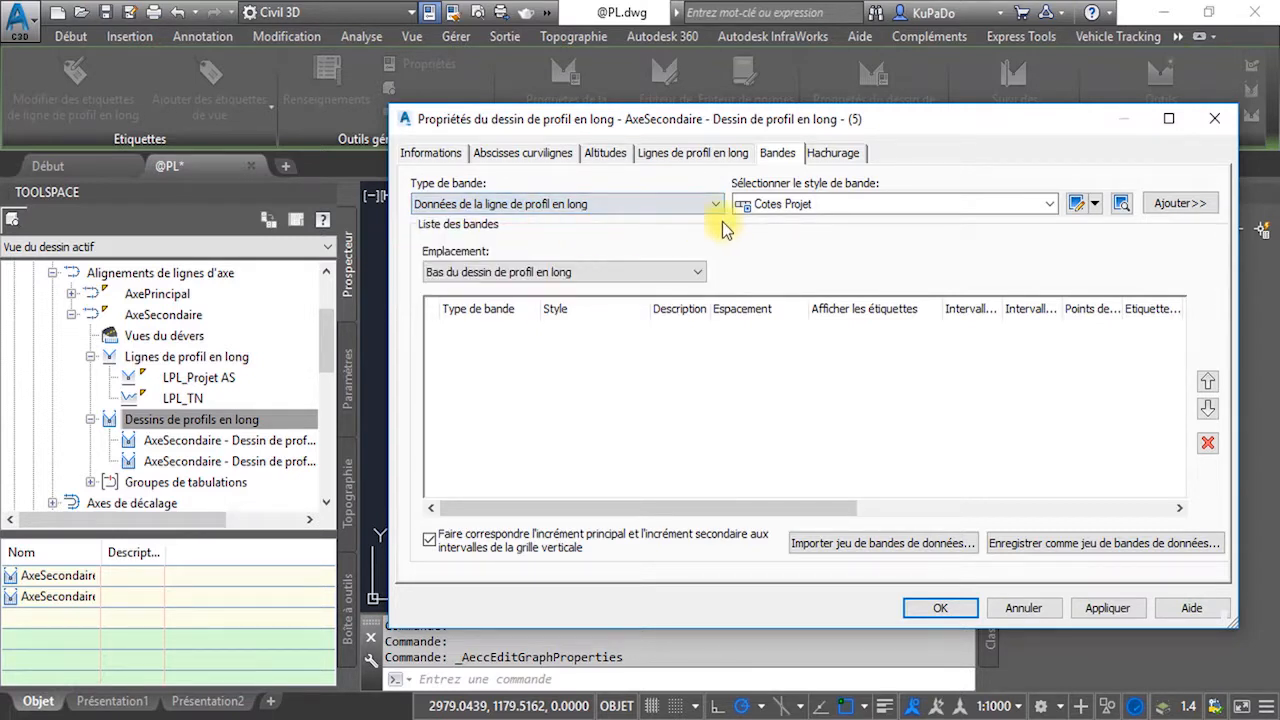
{"action": "left_click", "coordinate": [818, 205]}
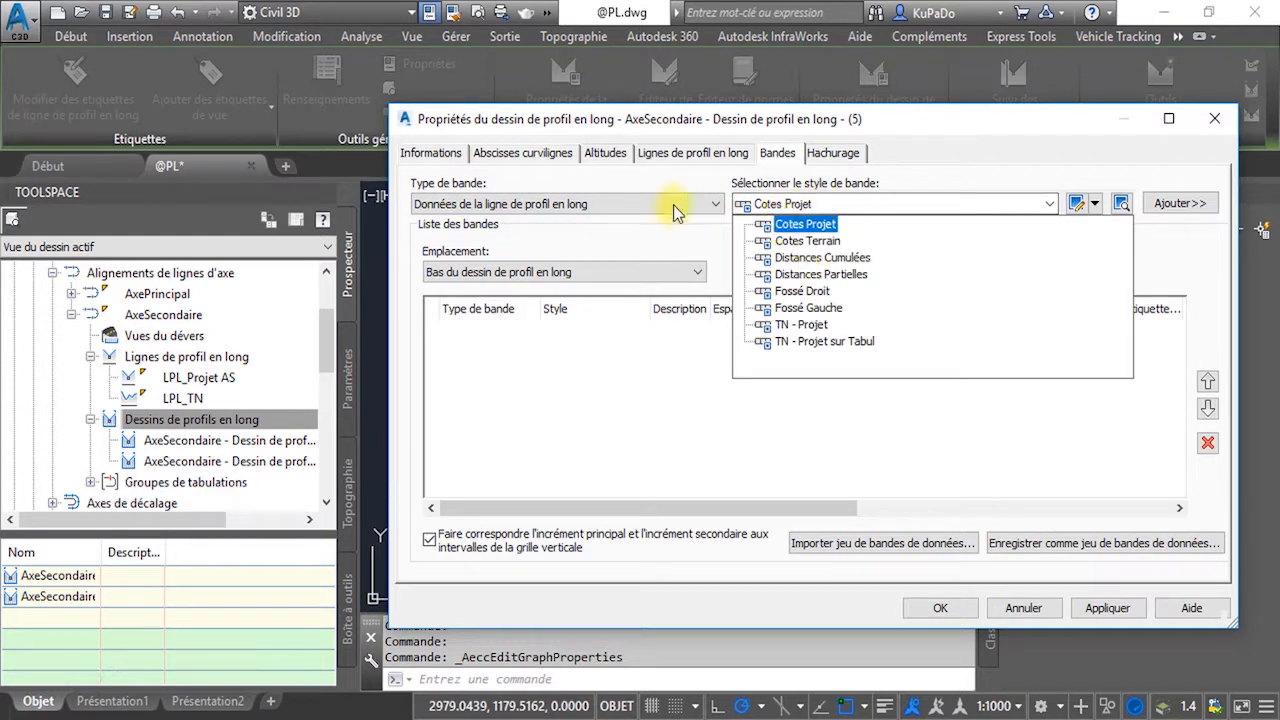
{"action": "scroll", "coordinate": [745, 213], "scroll_direction": "down", "scroll_amount": 7}
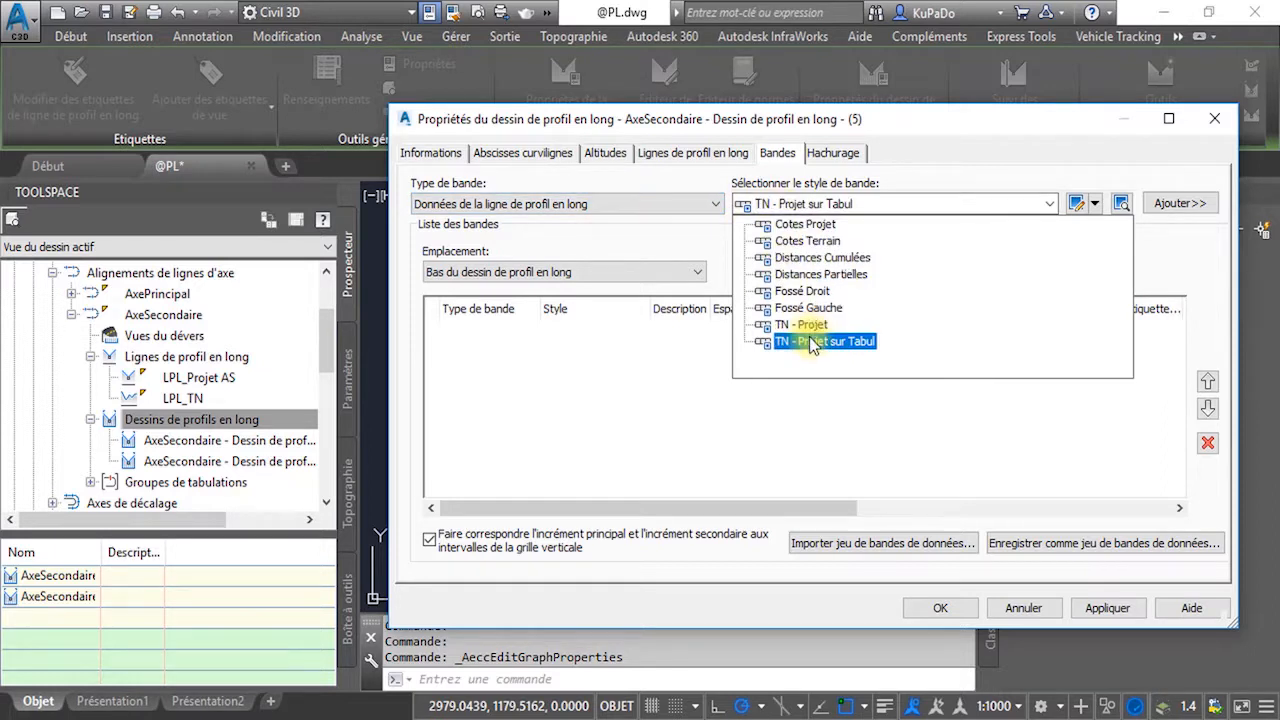
{"action": "scroll", "coordinate": [745, 213], "scroll_direction": "up", "scroll_amount": 7}
- Review the band styles offered for the types Géométrie verticale, Géométrie horizontale and Dévers
{"action": "left_click", "coordinate": [690, 196]}
{"action": "left_click", "coordinate": [690, 200]}
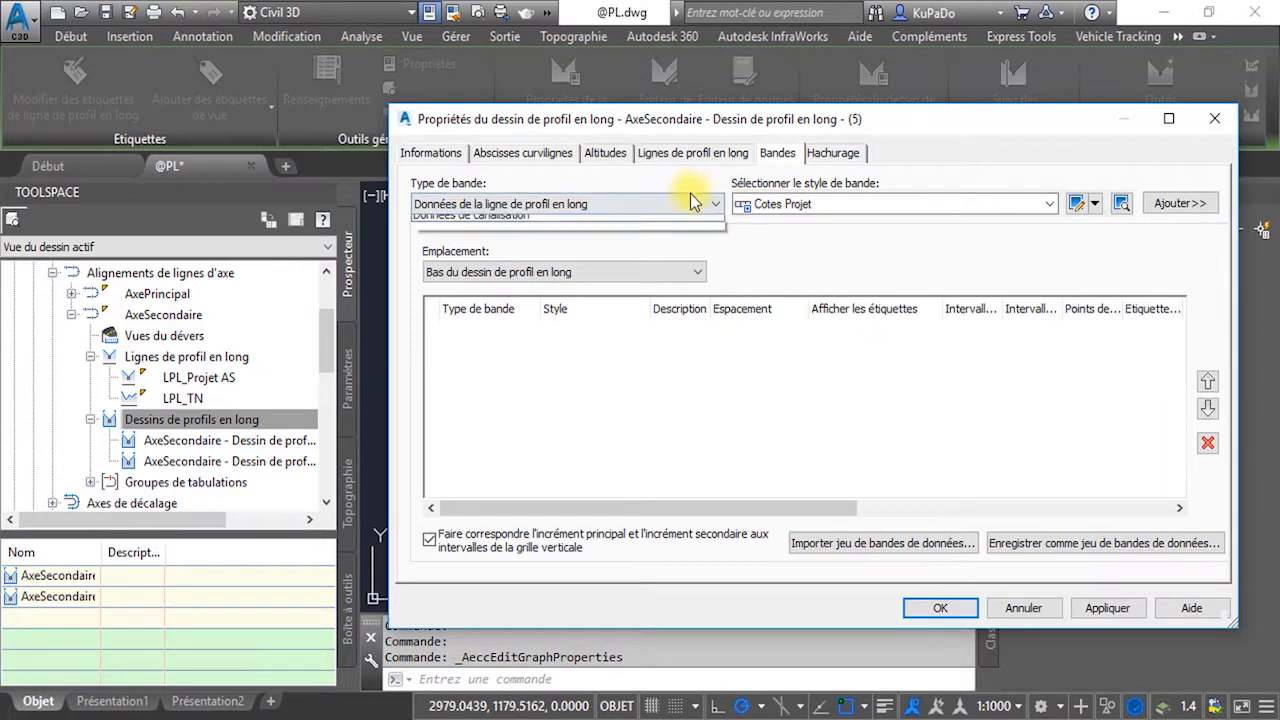
{"action": "left_click", "coordinate": [511, 237]}
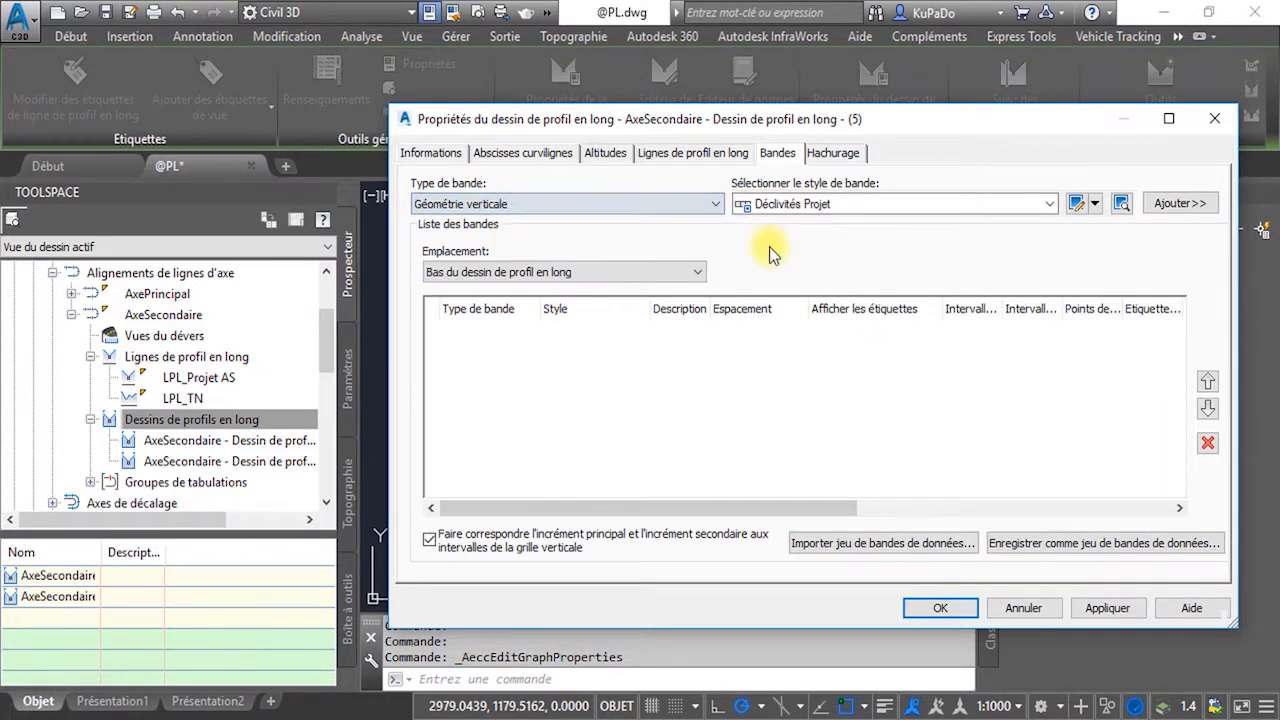
{"action": "left_click", "coordinate": [838, 205]}
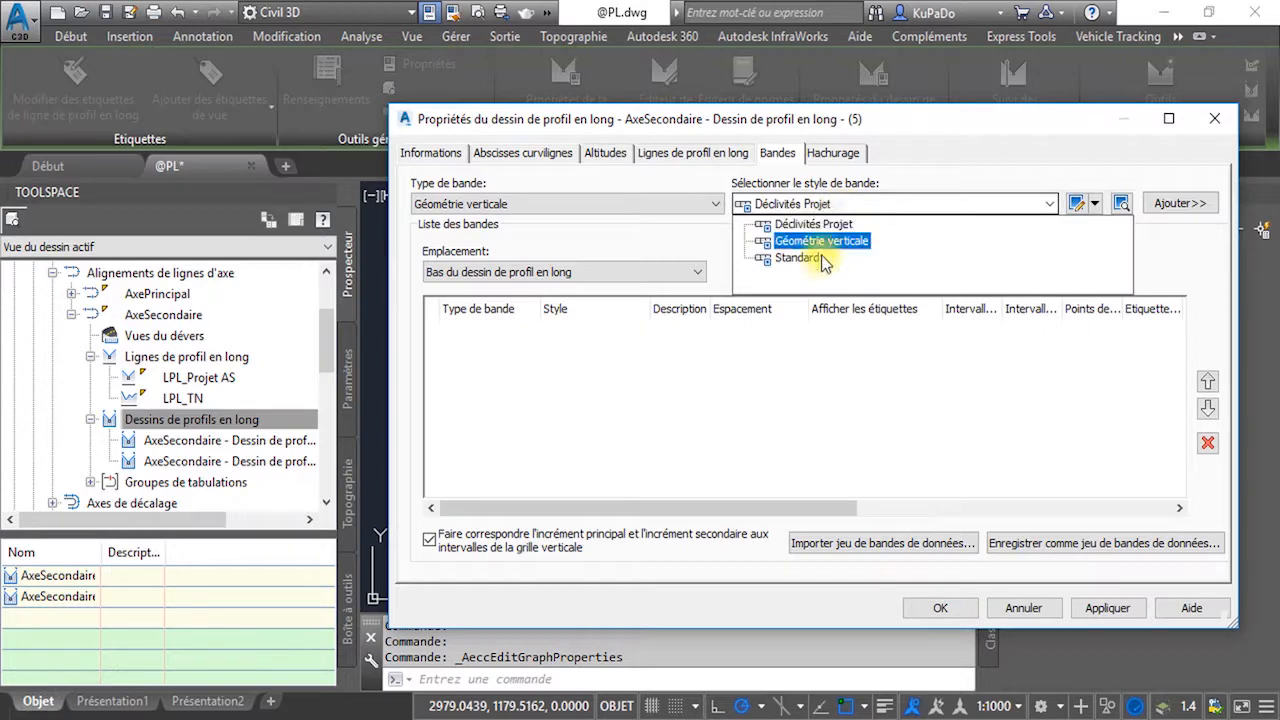
{"action": "left_click", "coordinate": [673, 202]}
{"action": "left_click", "coordinate": [673, 202]}
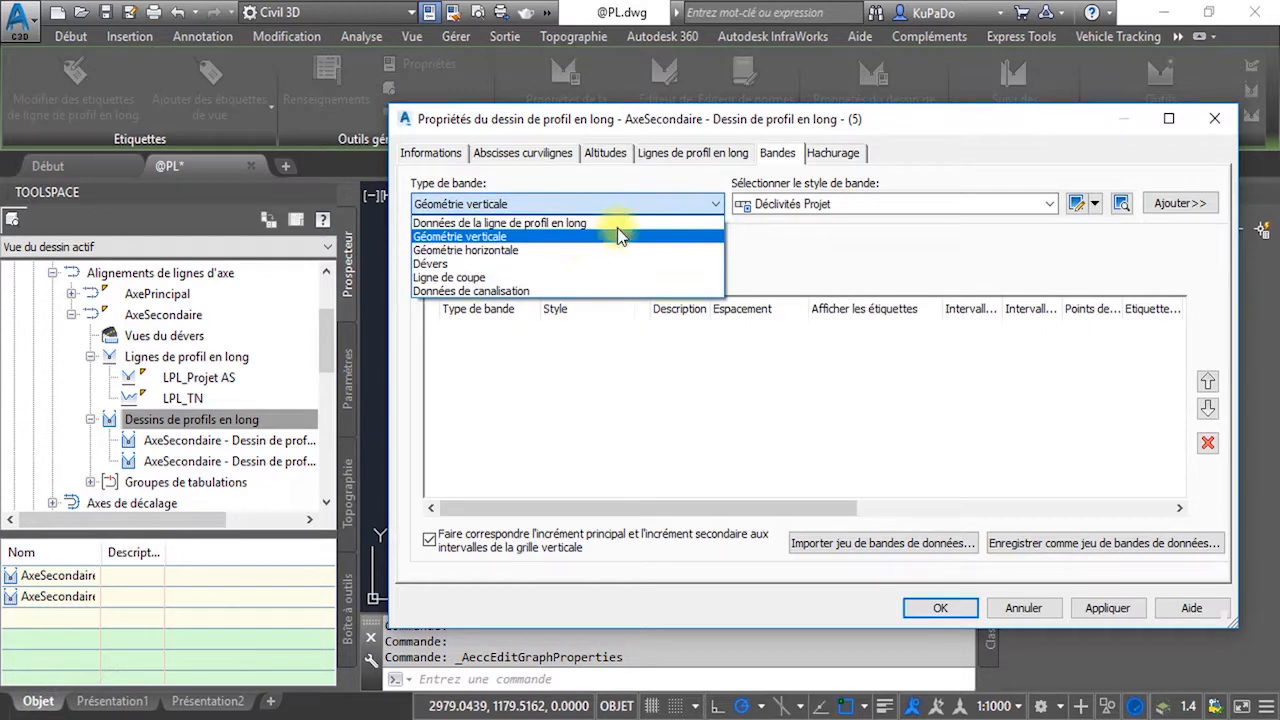
{"action": "left_click", "coordinate": [524, 249]}
{"action": "left_click", "coordinate": [814, 203]}
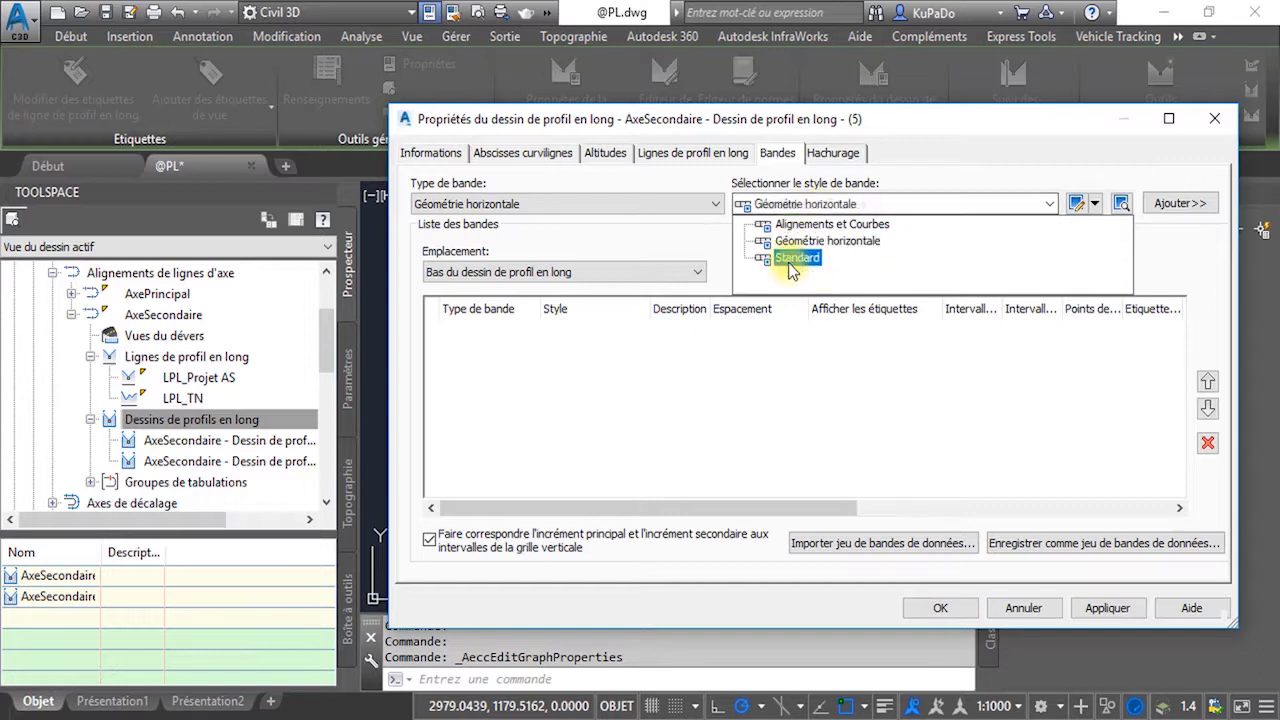
{"action": "left_click", "coordinate": [689, 206]}
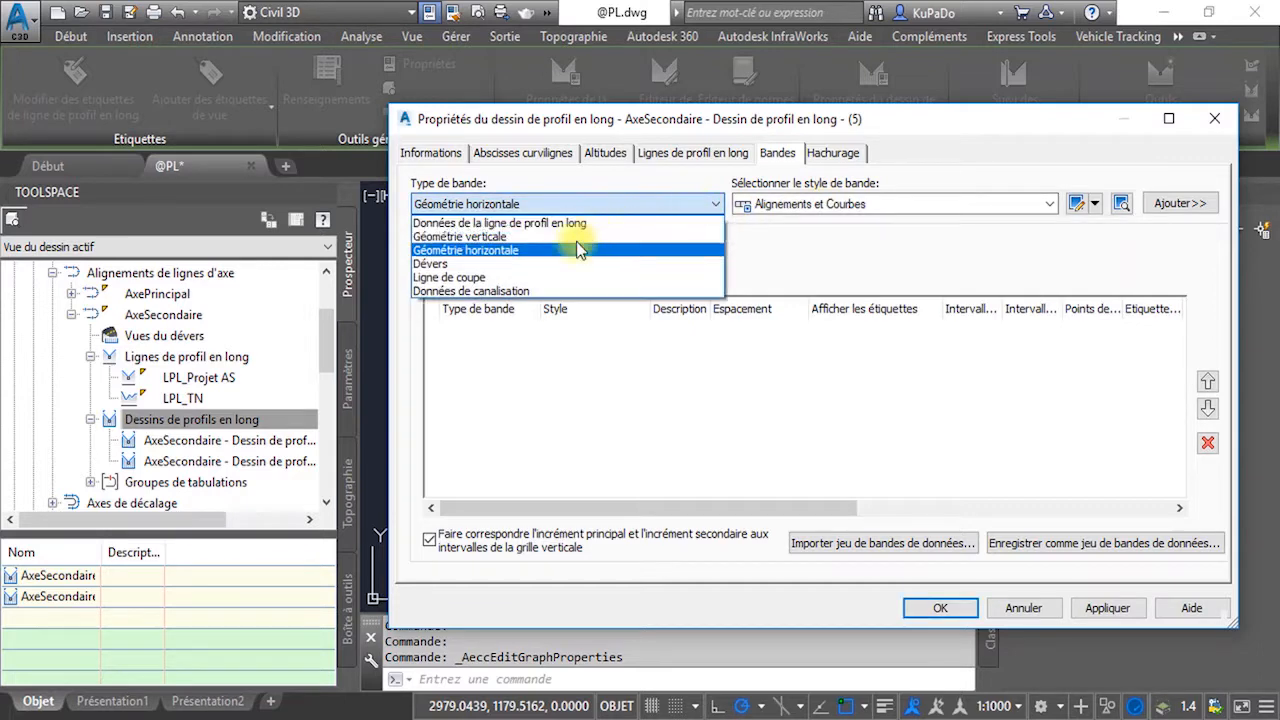
{"action": "left_click", "coordinate": [547, 263]}
{"action": "left_click", "coordinate": [788, 206]}
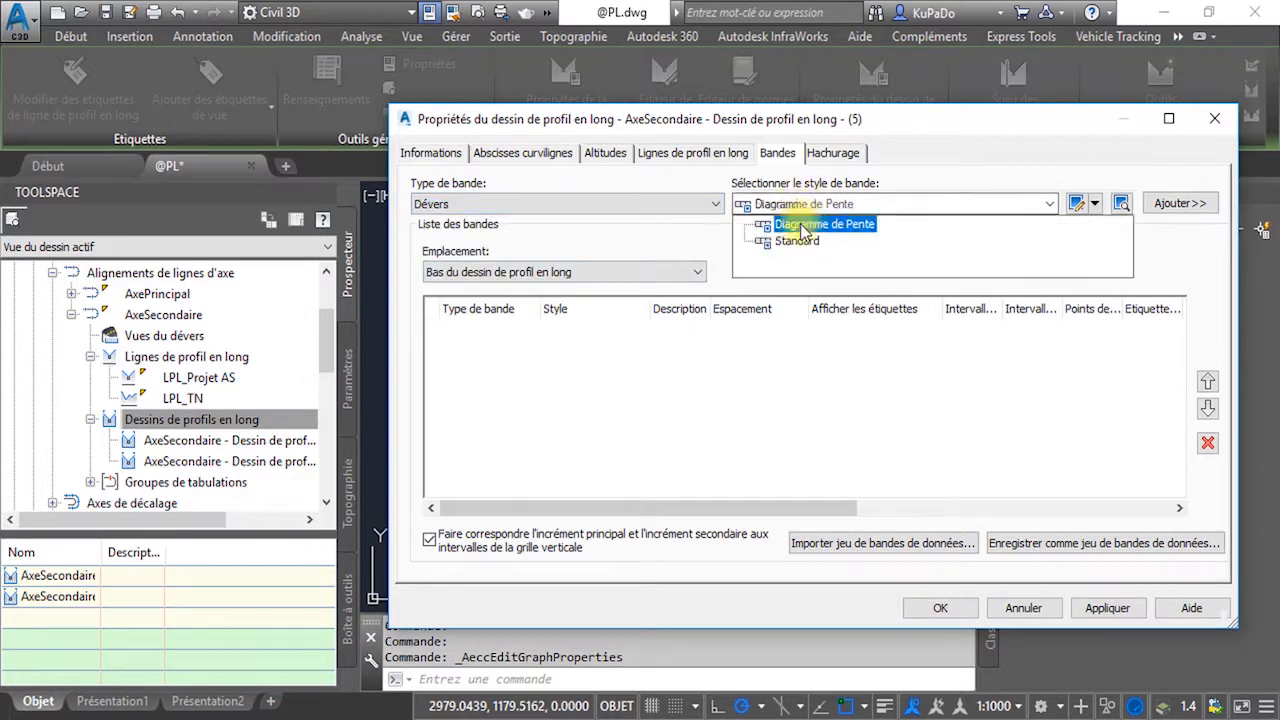
- Add a Cotes Terrain band of type Données de la ligne de profil en long, based on profile line LPL_TN
{"action": "left_click", "coordinate": [645, 203]}
{"action": "left_click", "coordinate": [568, 215]}
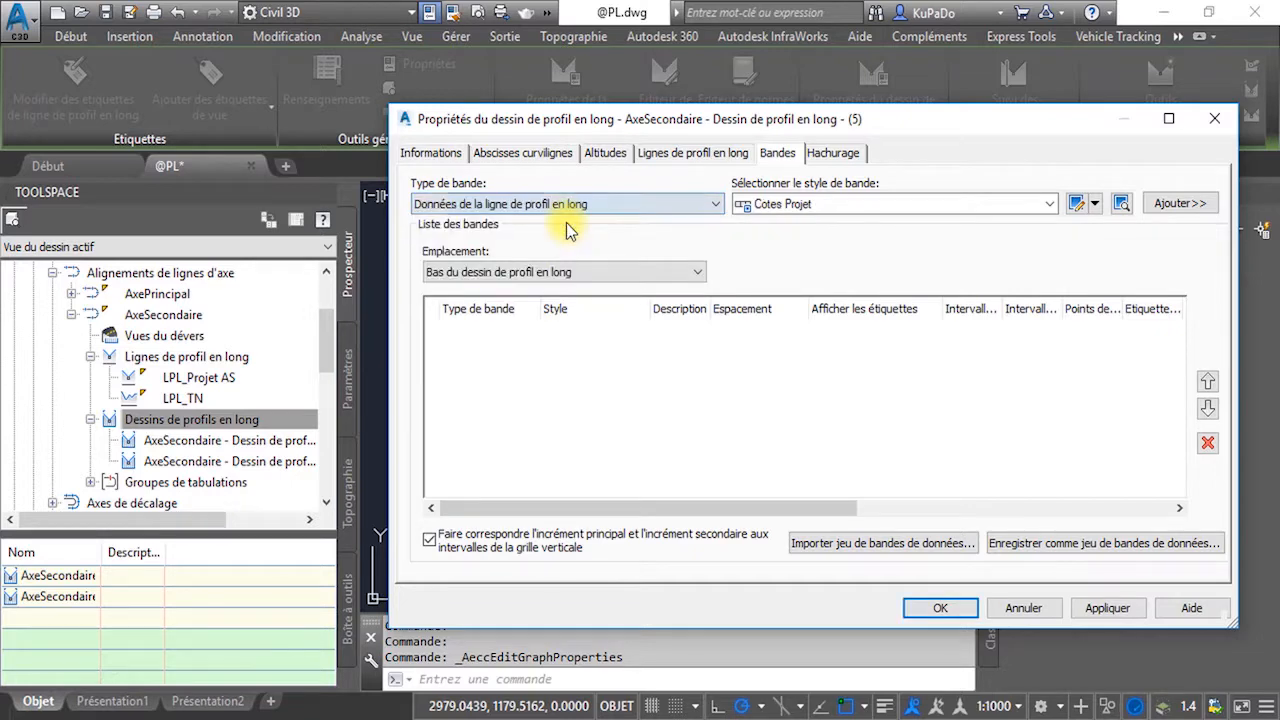
{"action": "left_click", "coordinate": [835, 209]}
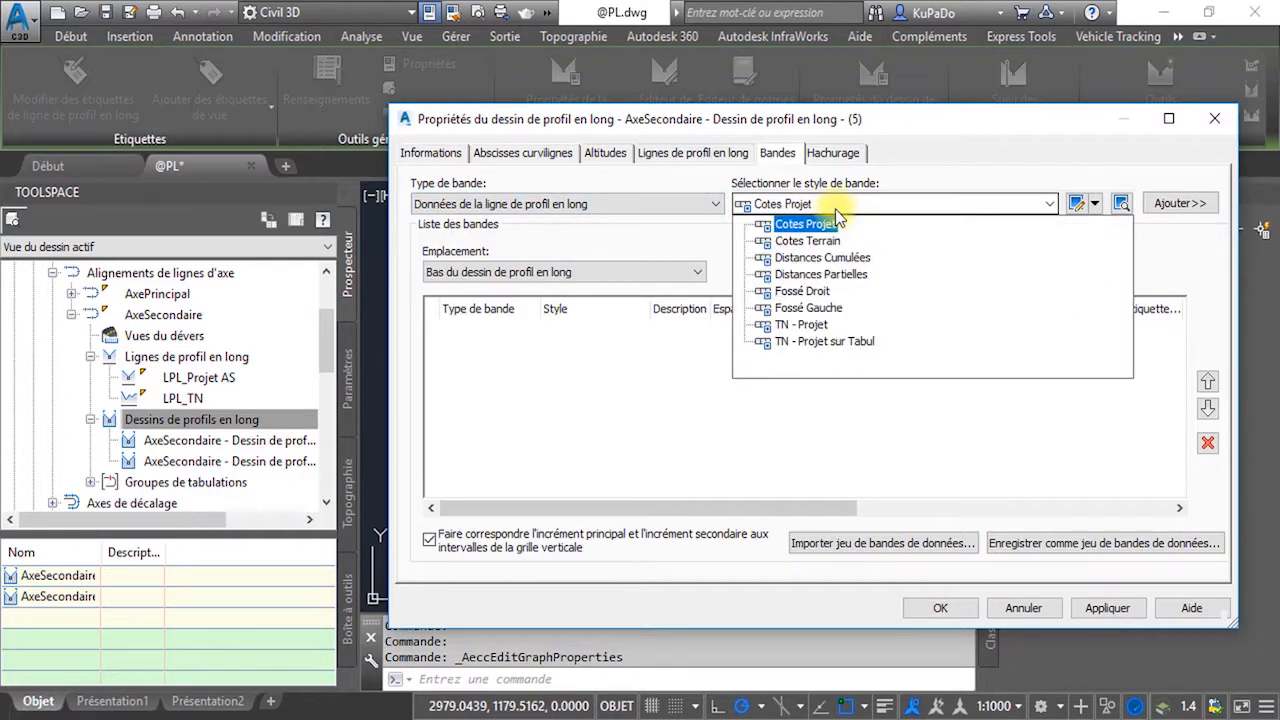
{"action": "left_click", "coordinate": [808, 226]}
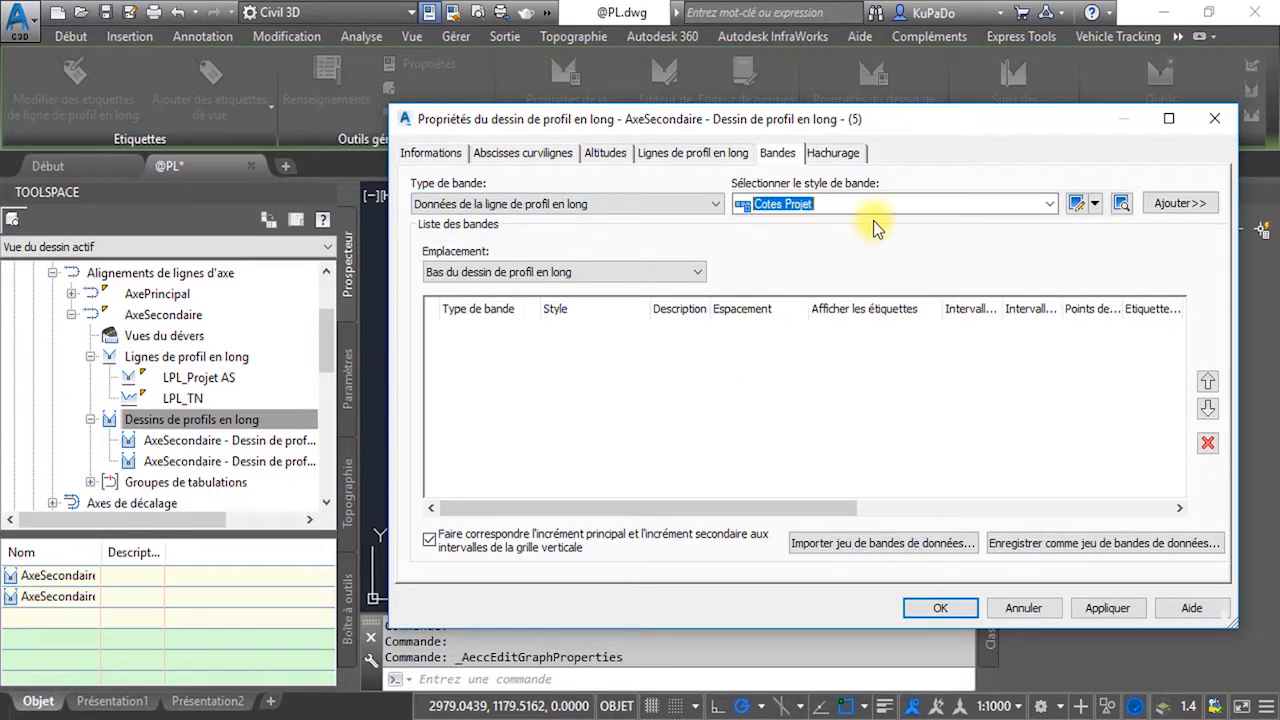
{"action": "left_click", "coordinate": [866, 202]}
{"action": "left_click", "coordinate": [925, 242]}
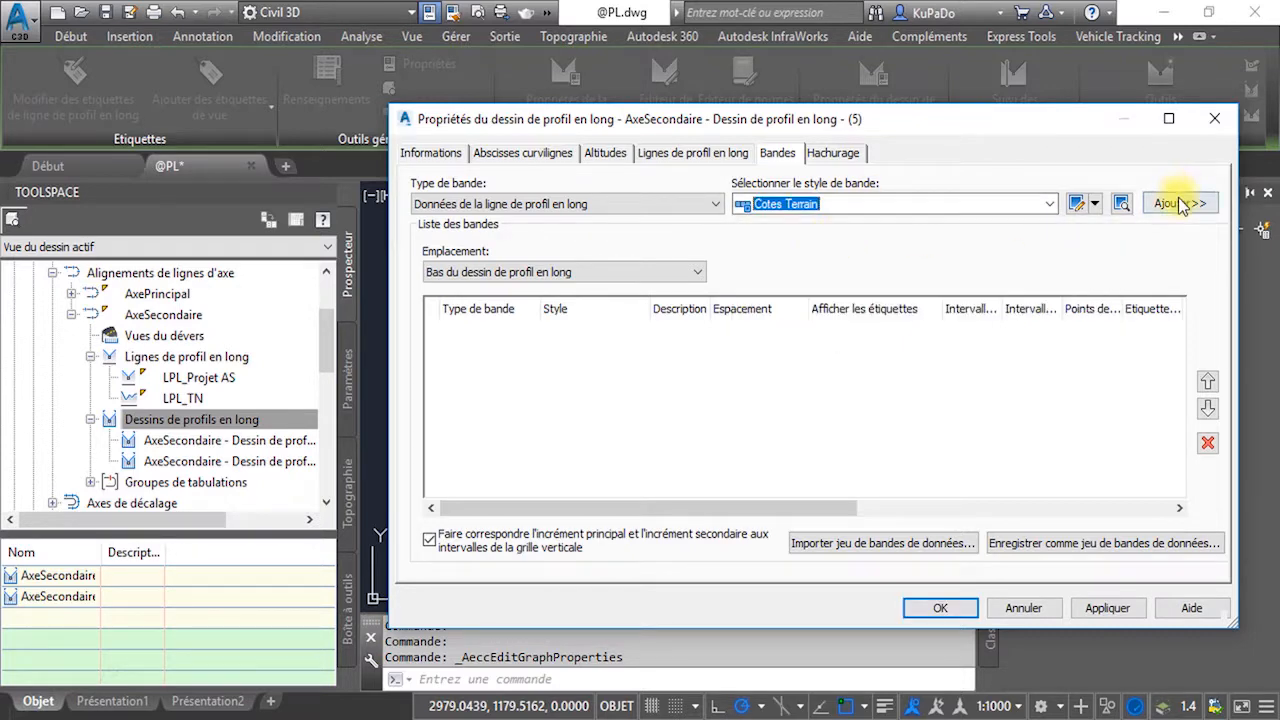
{"action": "left_click", "coordinate": [1176, 203]}
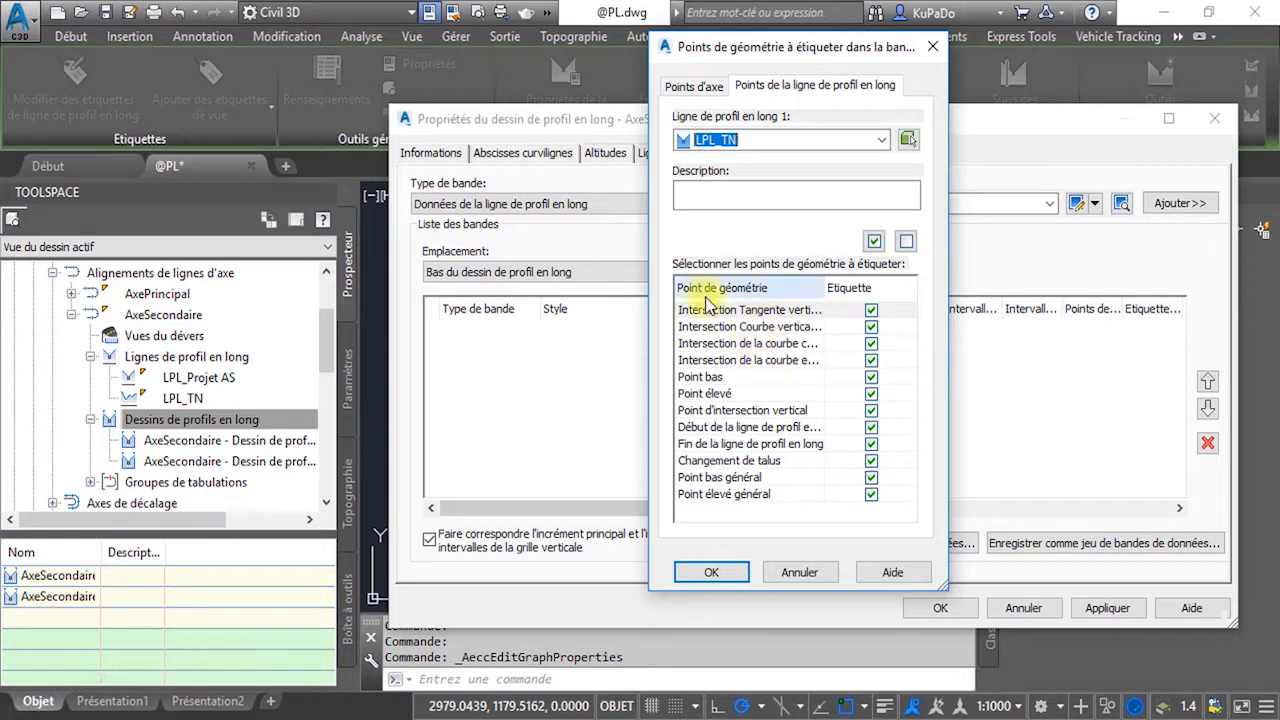
{"action": "left_click", "coordinate": [728, 575]}
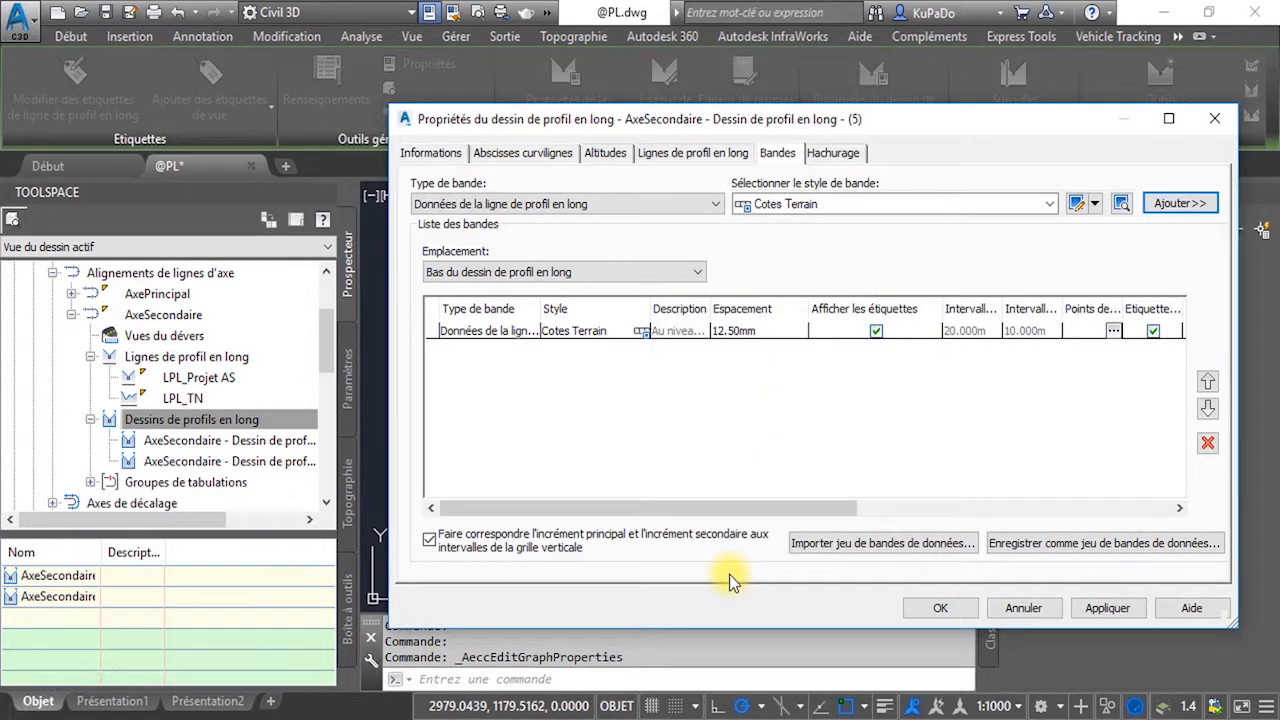
{"action": "left_click", "coordinate": [756, 330]}
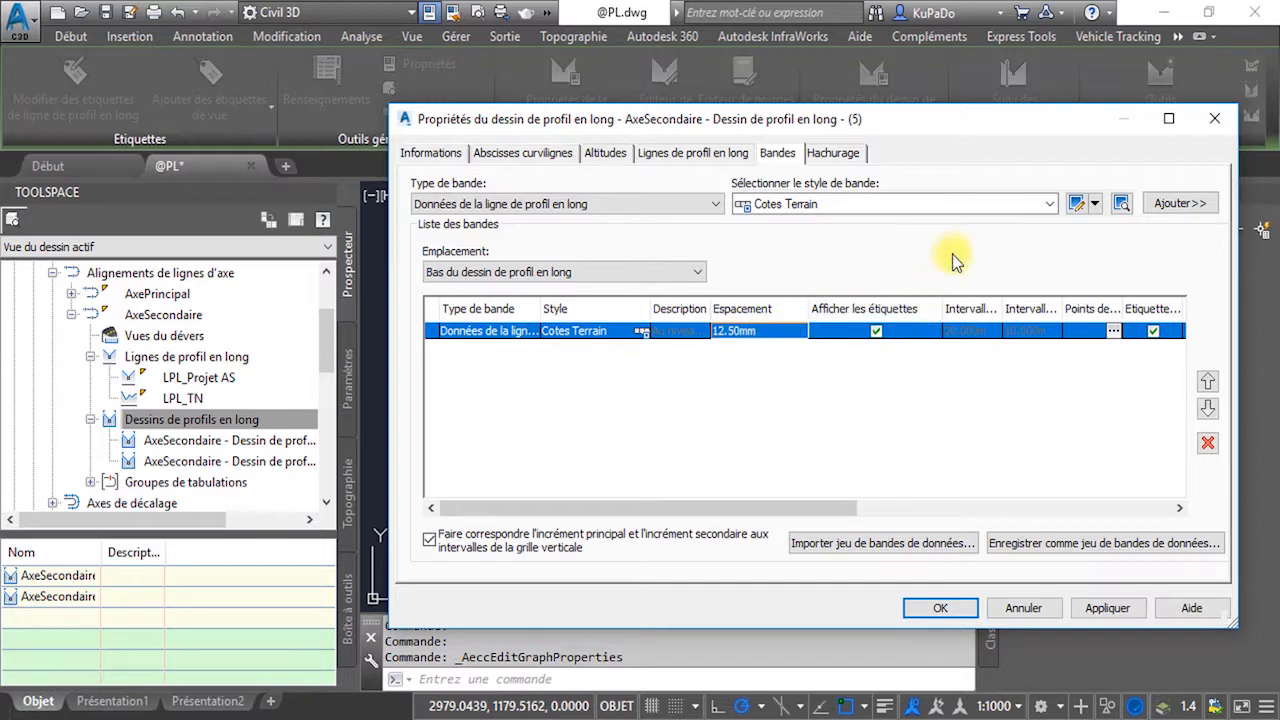
- Add a Cotes Projet band that uses LPL_Projet AS as profile line 1
{"action": "left_click", "coordinate": [1003, 205]}
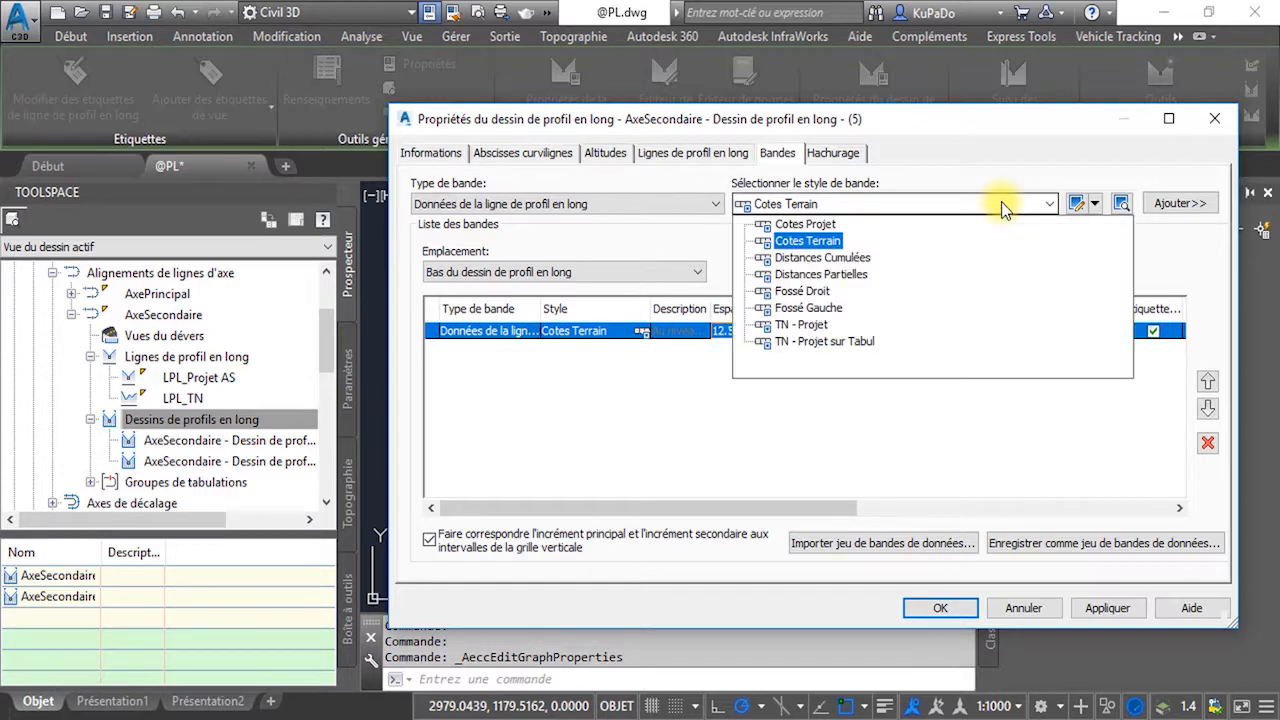
{"action": "left_click", "coordinate": [800, 224]}
{"action": "left_click", "coordinate": [1179, 204]}
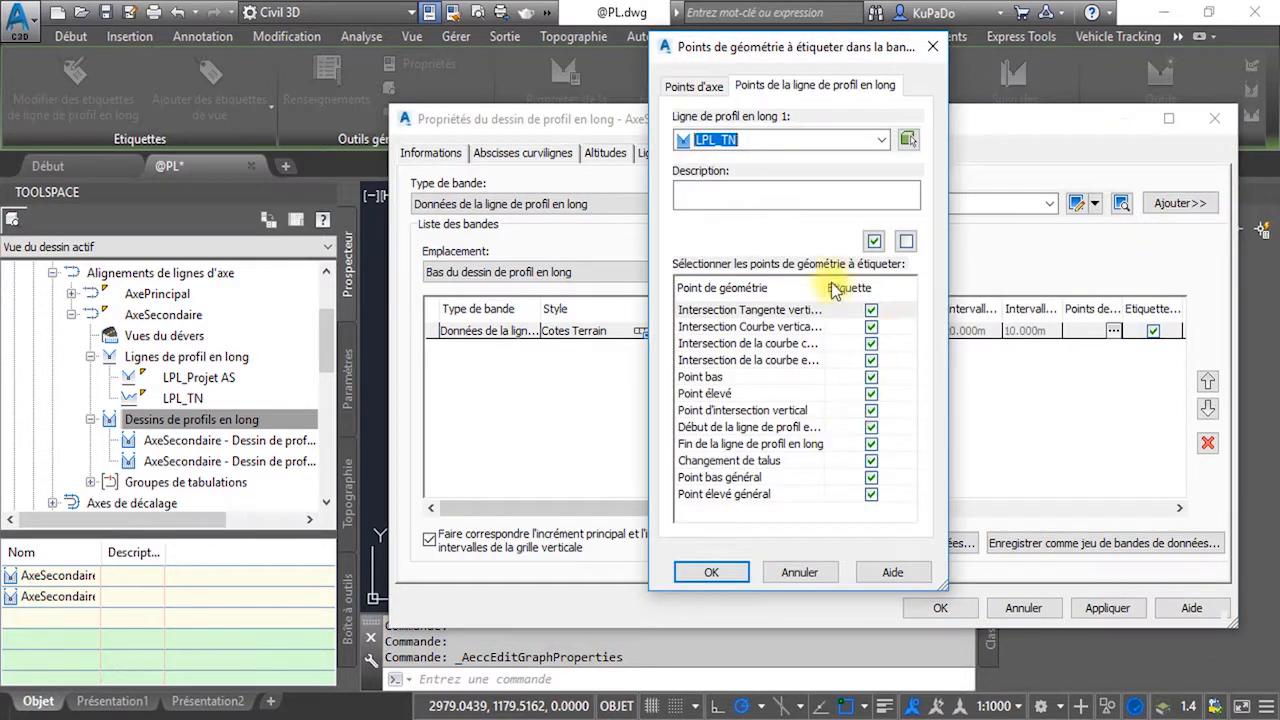
{"action": "left_click", "coordinate": [862, 142]}
{"action": "left_click", "coordinate": [755, 165]}
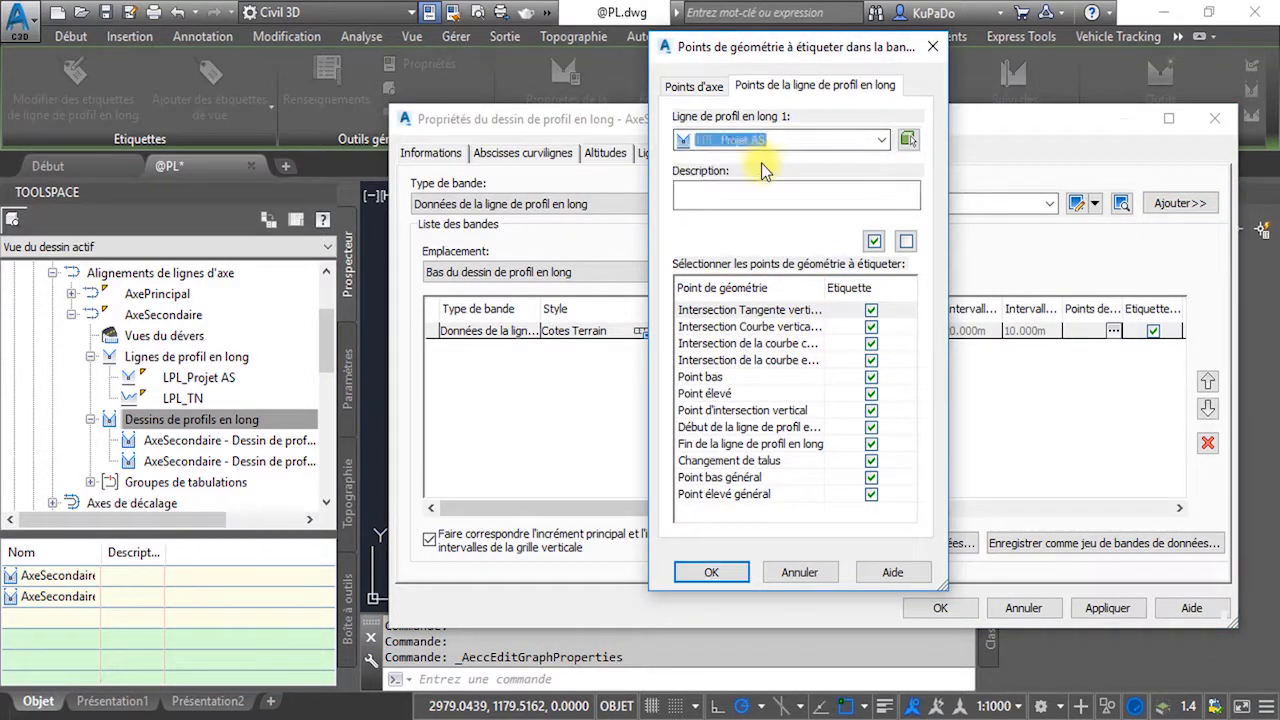
{"action": "left_click", "coordinate": [711, 573]}
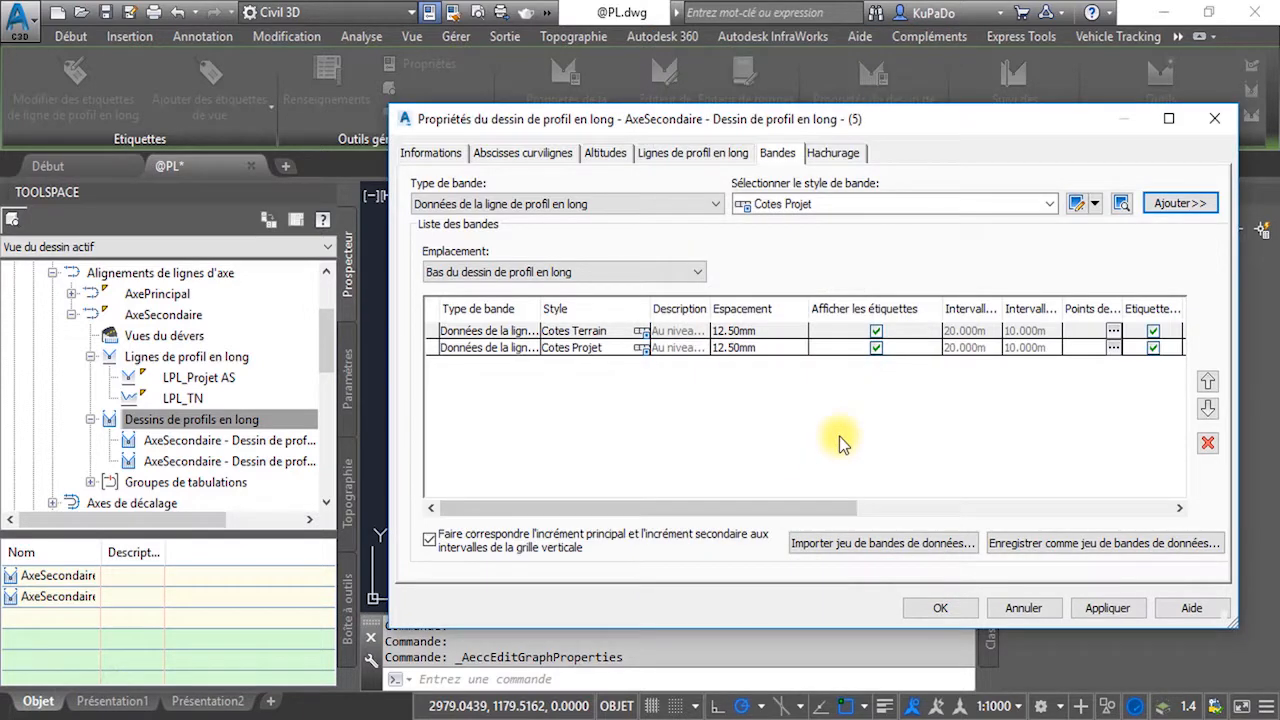
- Add a Distances Partielles band that uses LPL_Projet AS as profile line 1
{"action": "left_click", "coordinate": [855, 204]}
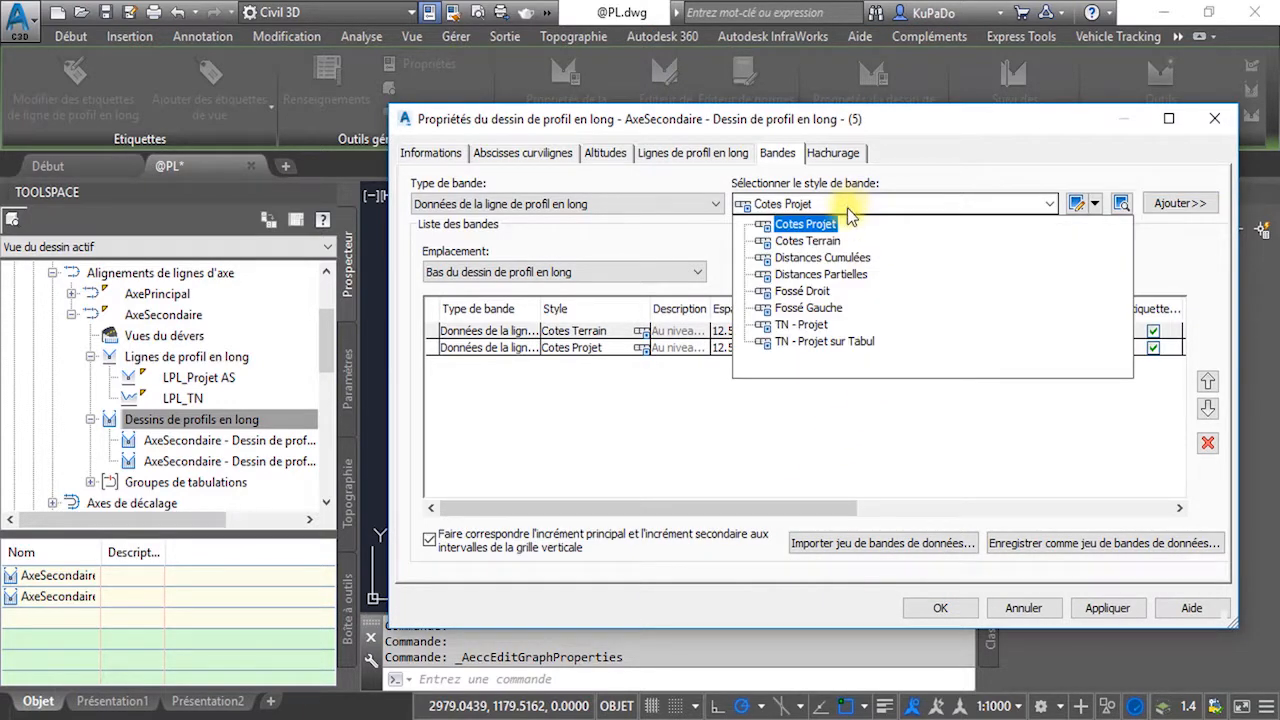
{"action": "left_click", "coordinate": [822, 258]}
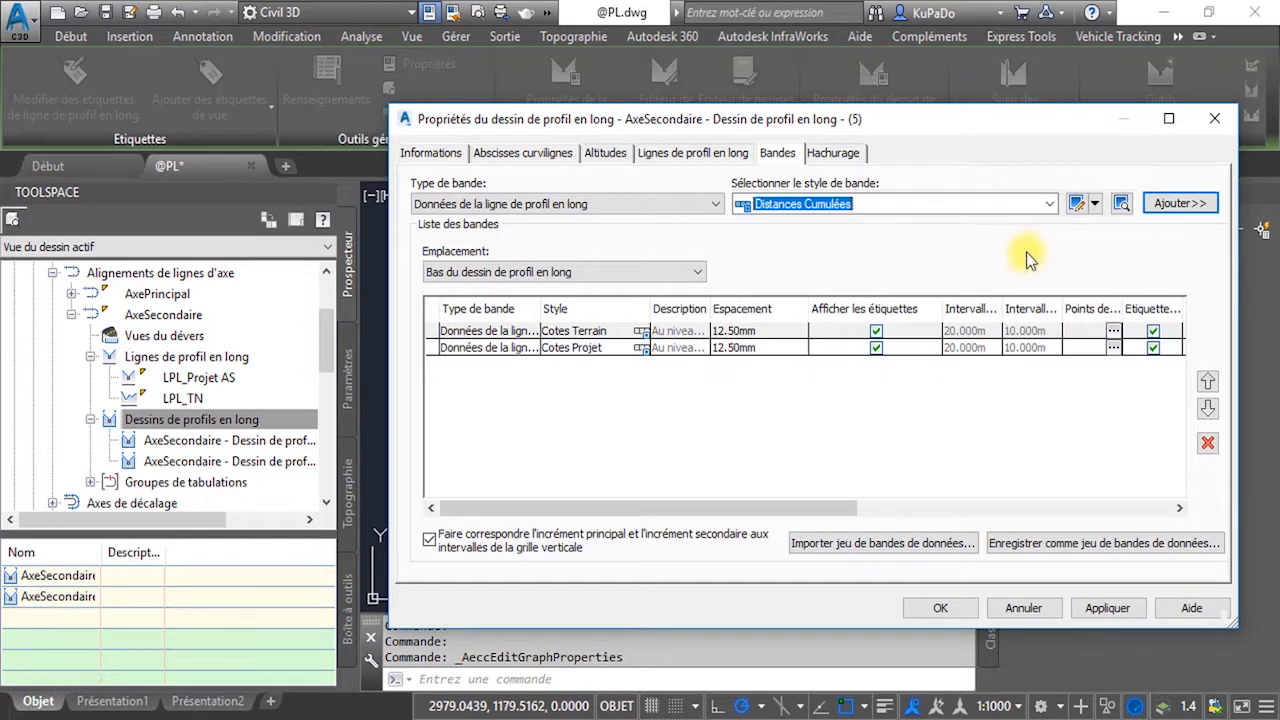
{"action": "left_click", "coordinate": [1040, 204]}
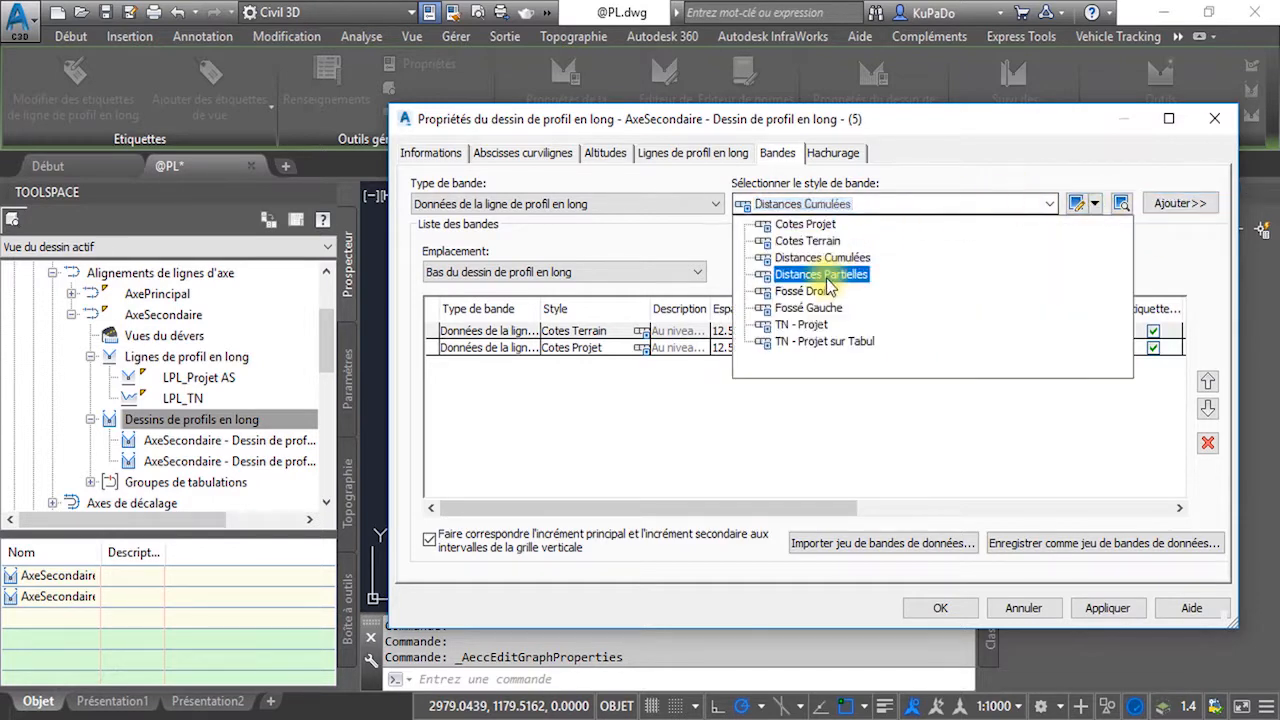
{"action": "left_click", "coordinate": [826, 278]}
{"action": "left_click", "coordinate": [1160, 205]}
{"action": "left_click", "coordinate": [815, 85]}
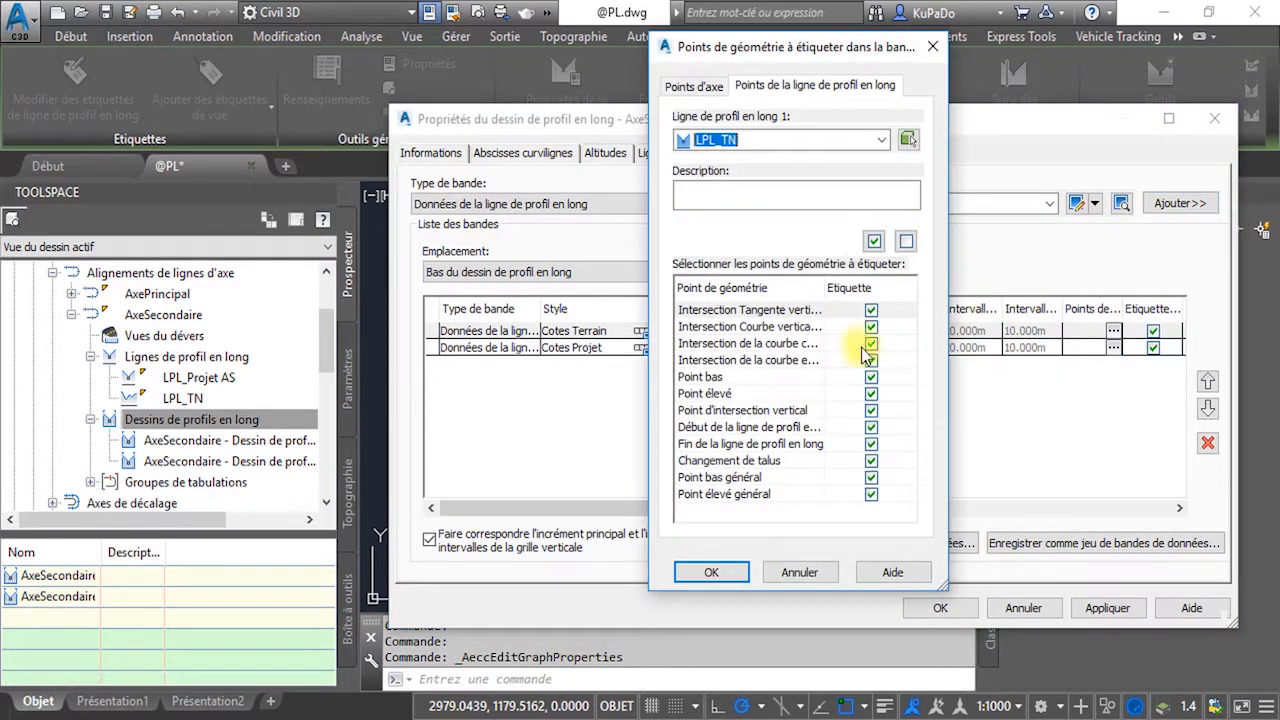
{"action": "left_click", "coordinate": [794, 145]}
{"action": "left_click", "coordinate": [748, 162]}
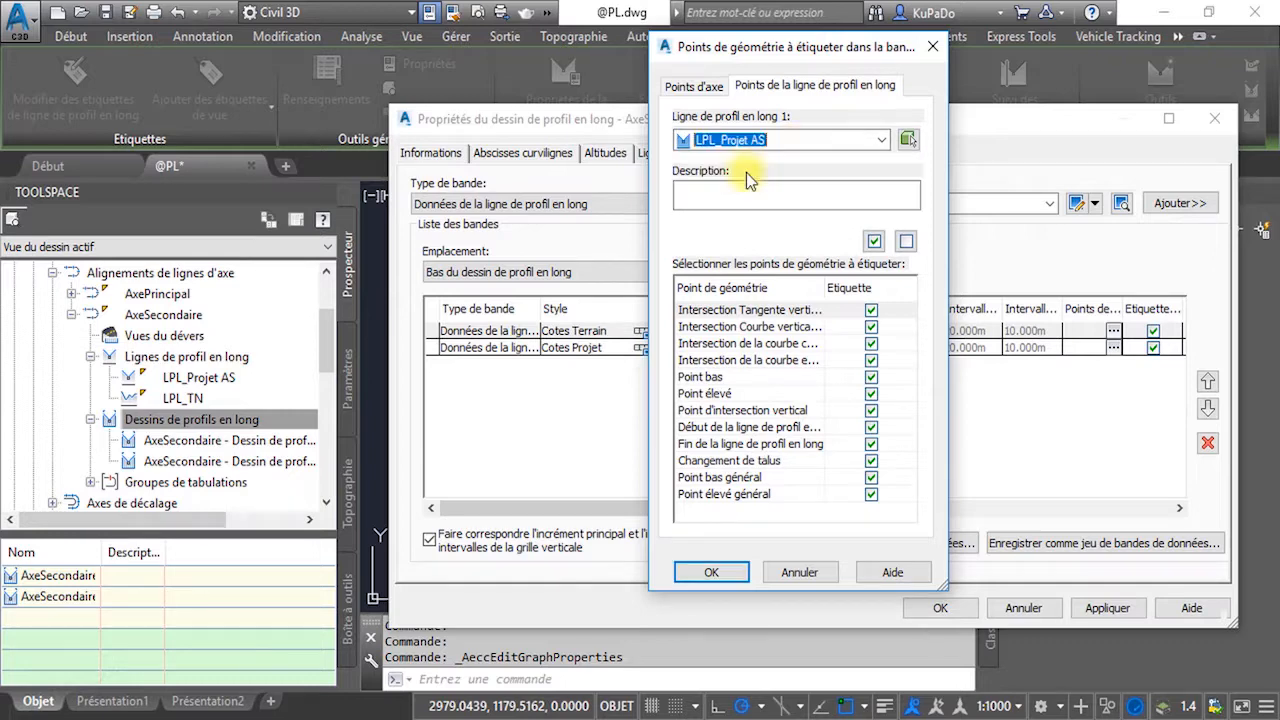
{"action": "left_click", "coordinate": [711, 573]}
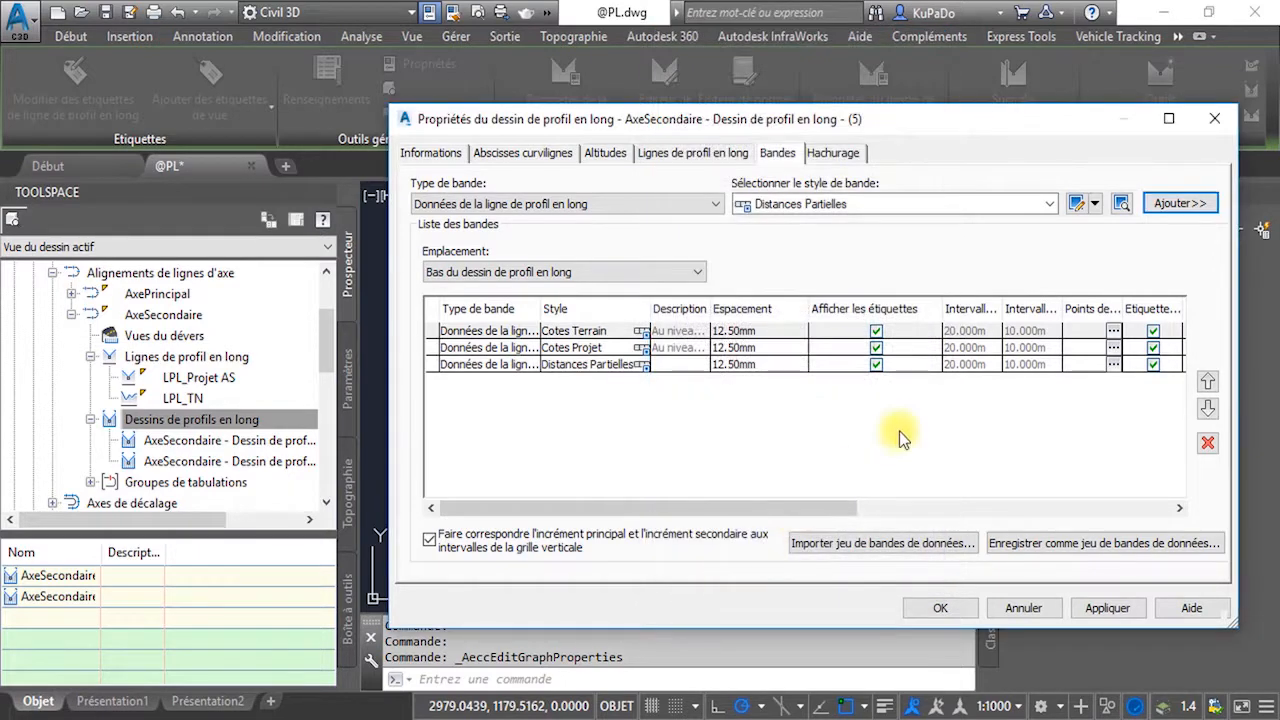
- Add a Distances Cumulées band based on LPL_Projet AS as profile line 1
{"action": "left_click", "coordinate": [909, 204]}
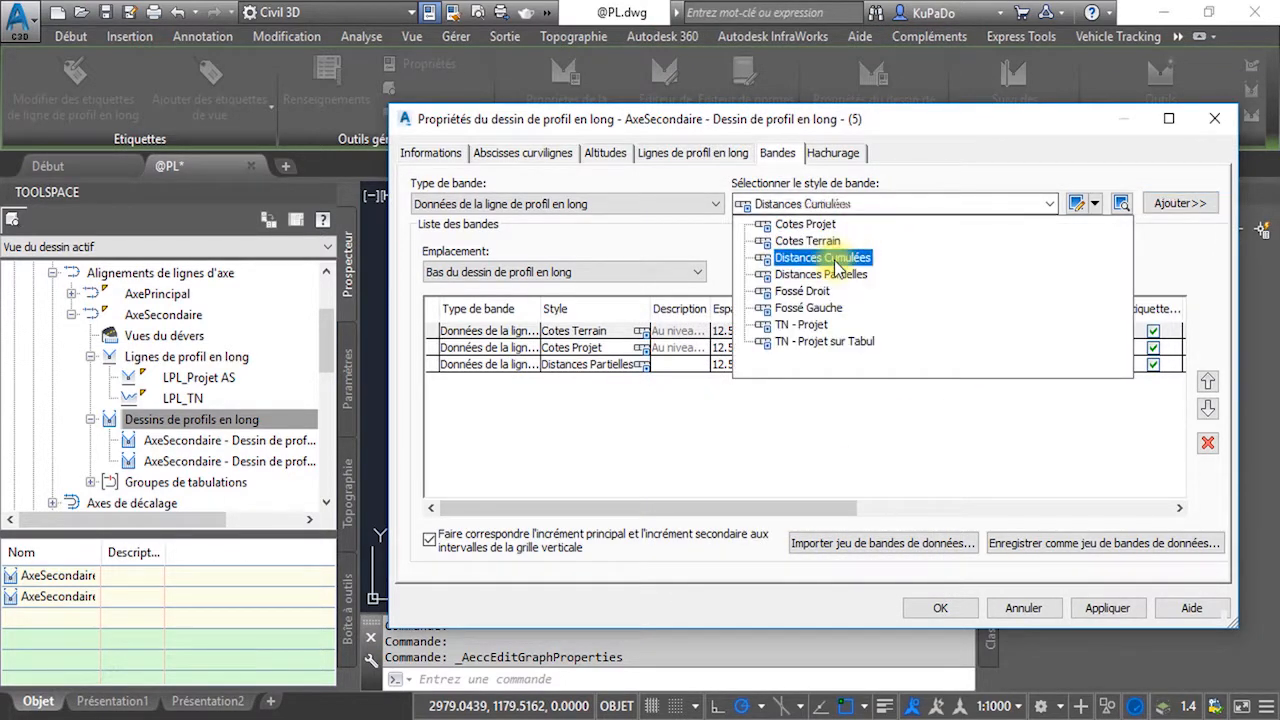
{"action": "left_click", "coordinate": [860, 259]}
{"action": "left_click", "coordinate": [1180, 203]}
{"action": "left_click", "coordinate": [729, 140]}
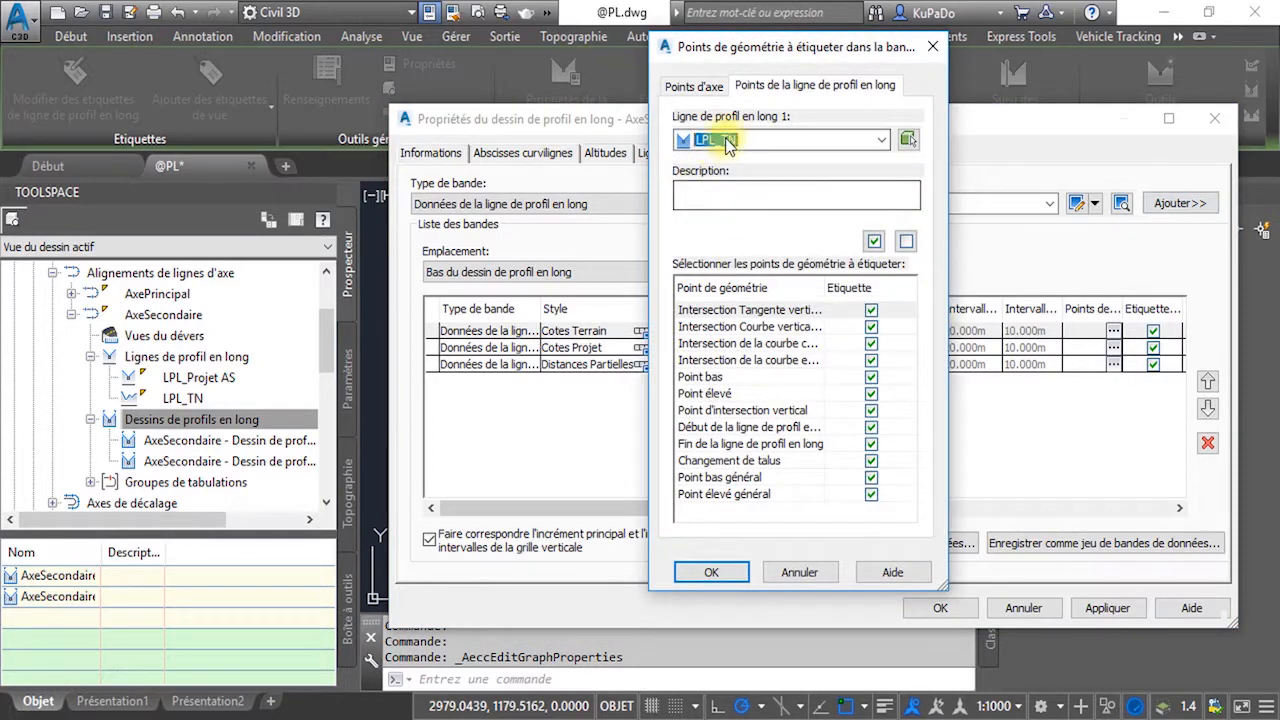
{"action": "left_click", "coordinate": [730, 161]}
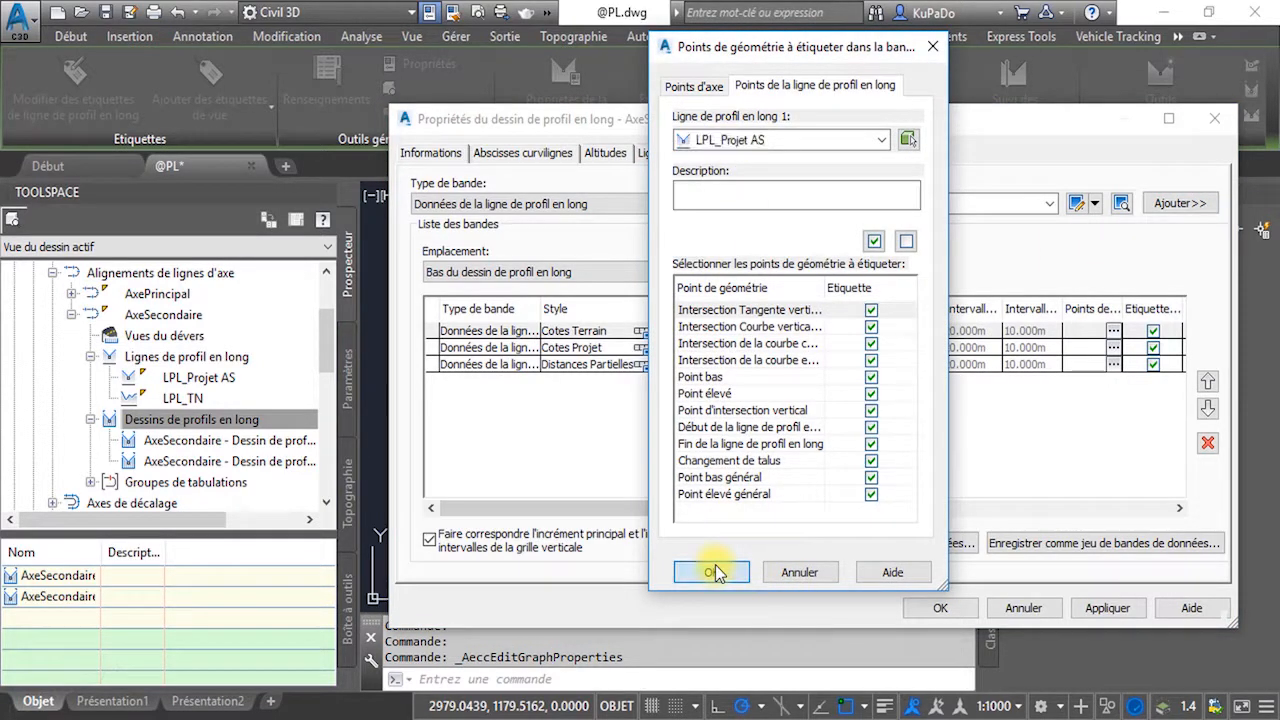
{"action": "left_click", "coordinate": [709, 648]}
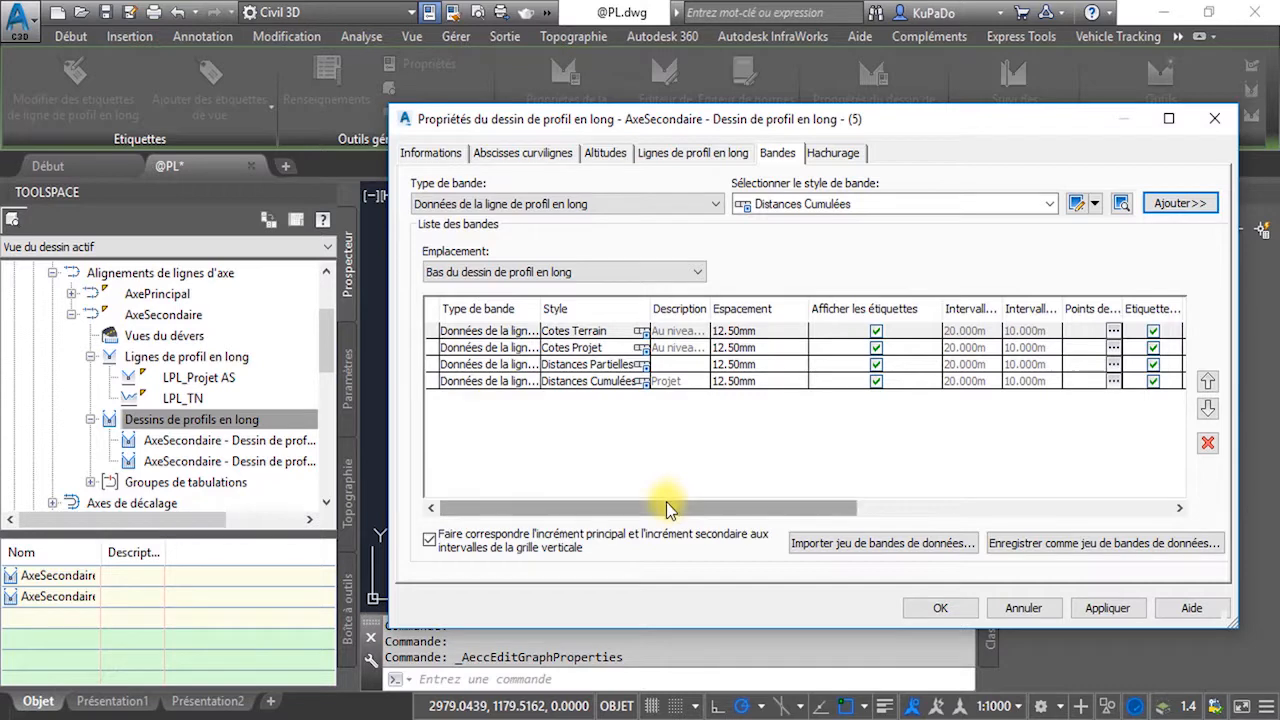
- Show the Source de données column in the band list
{"action": "left_click", "coordinate": [867, 207]}
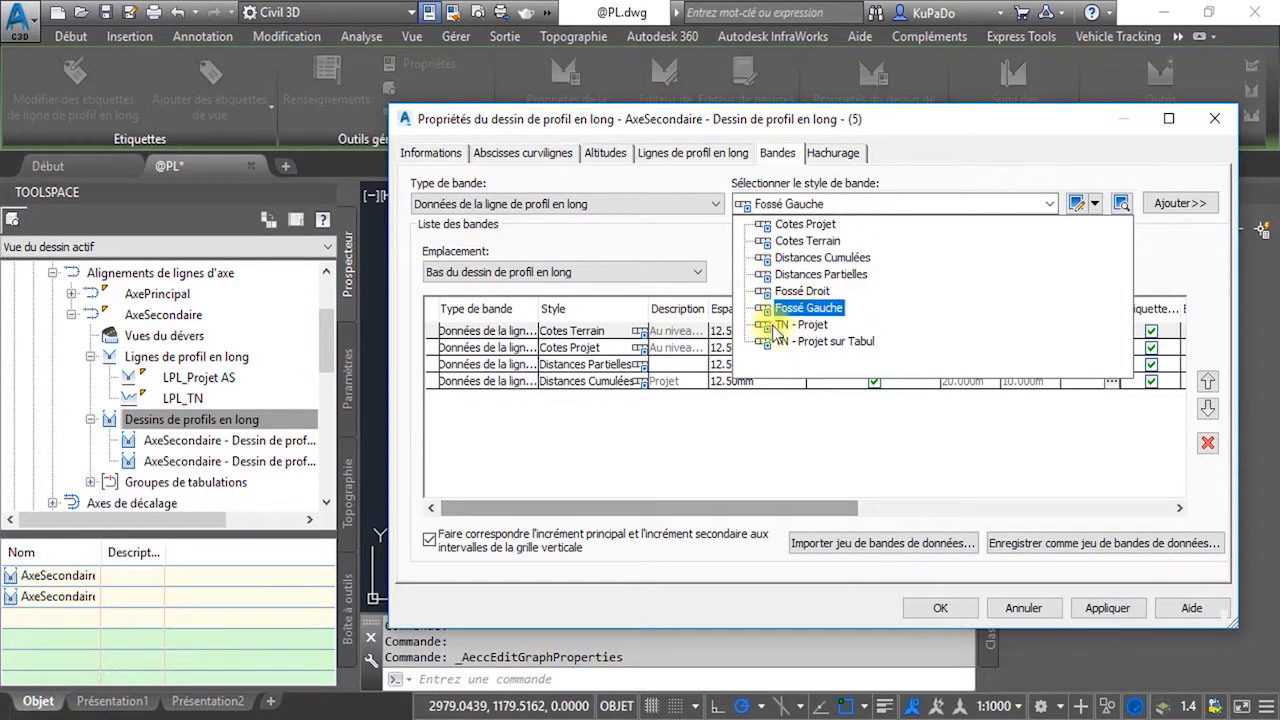
{"action": "left_click", "coordinate": [762, 437]}
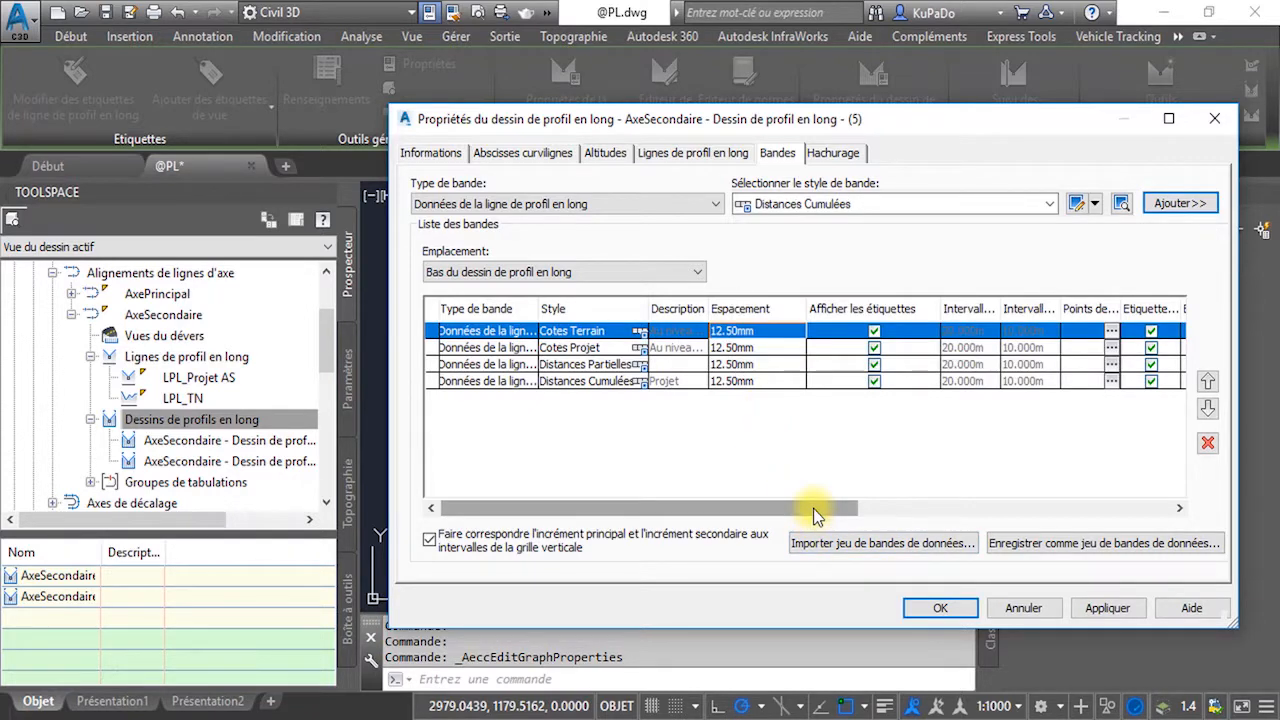
{"action": "left_click_drag", "start_coordinate": [813, 508], "coordinate": [1147, 504]}
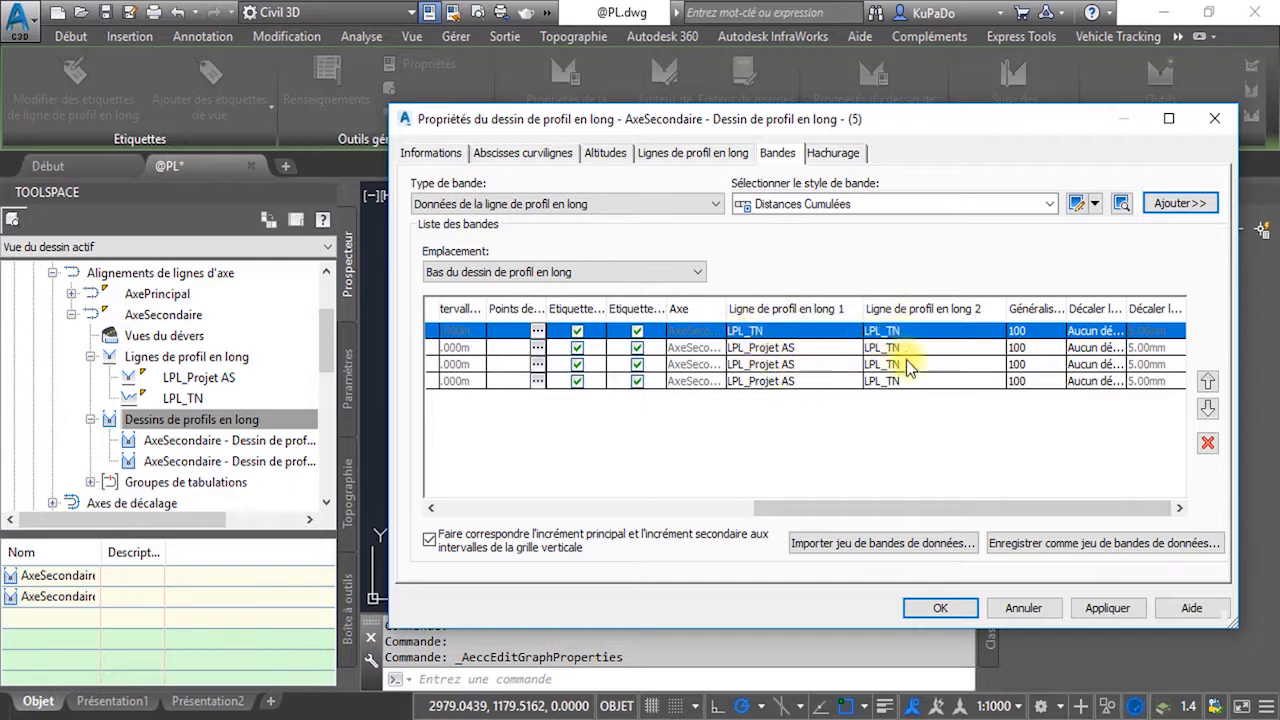
{"action": "right_click", "coordinate": [1033, 316]}
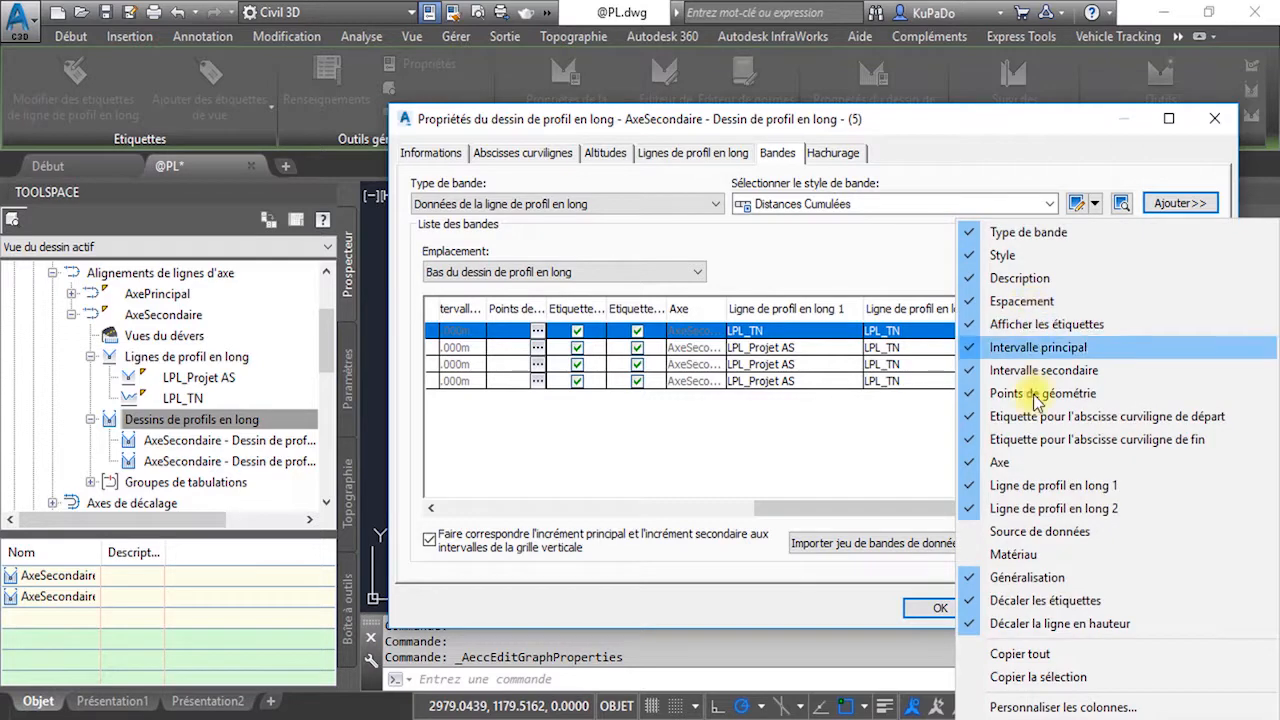
{"action": "left_click", "coordinate": [1051, 535]}
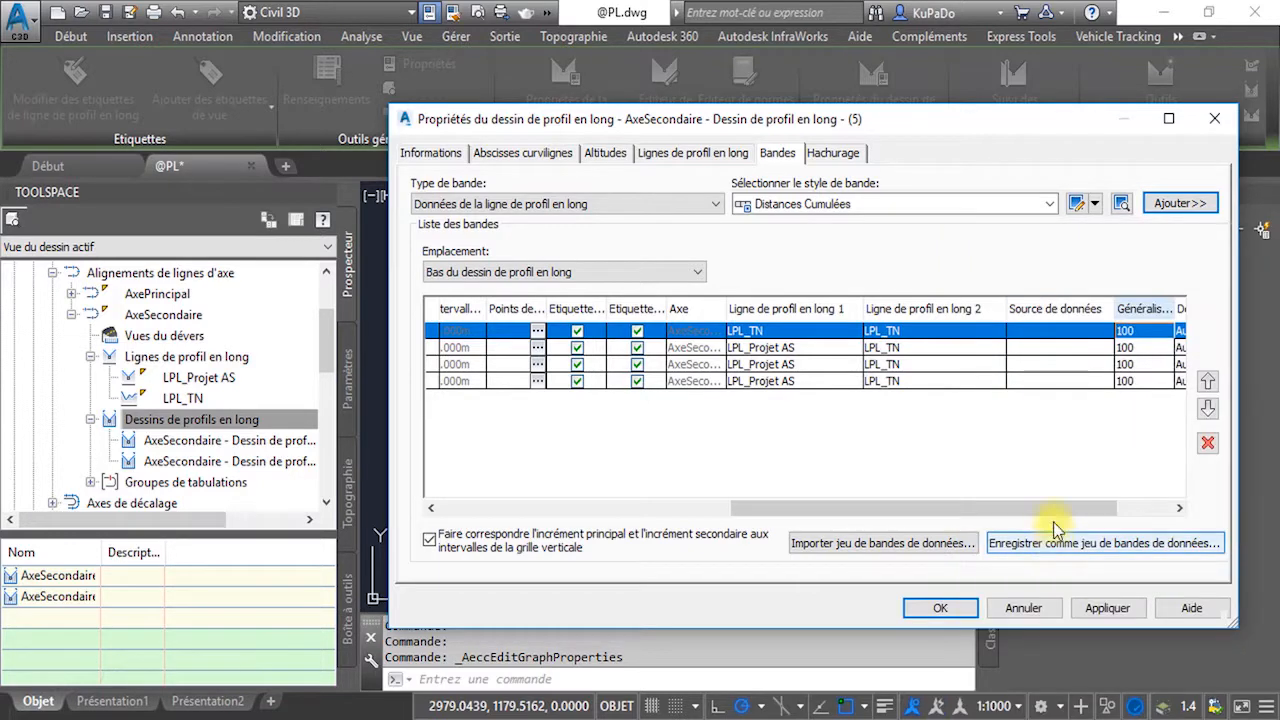
- Examine the Source de données cells of the four bands in the list
{"action": "left_click", "coordinate": [1059, 327]}
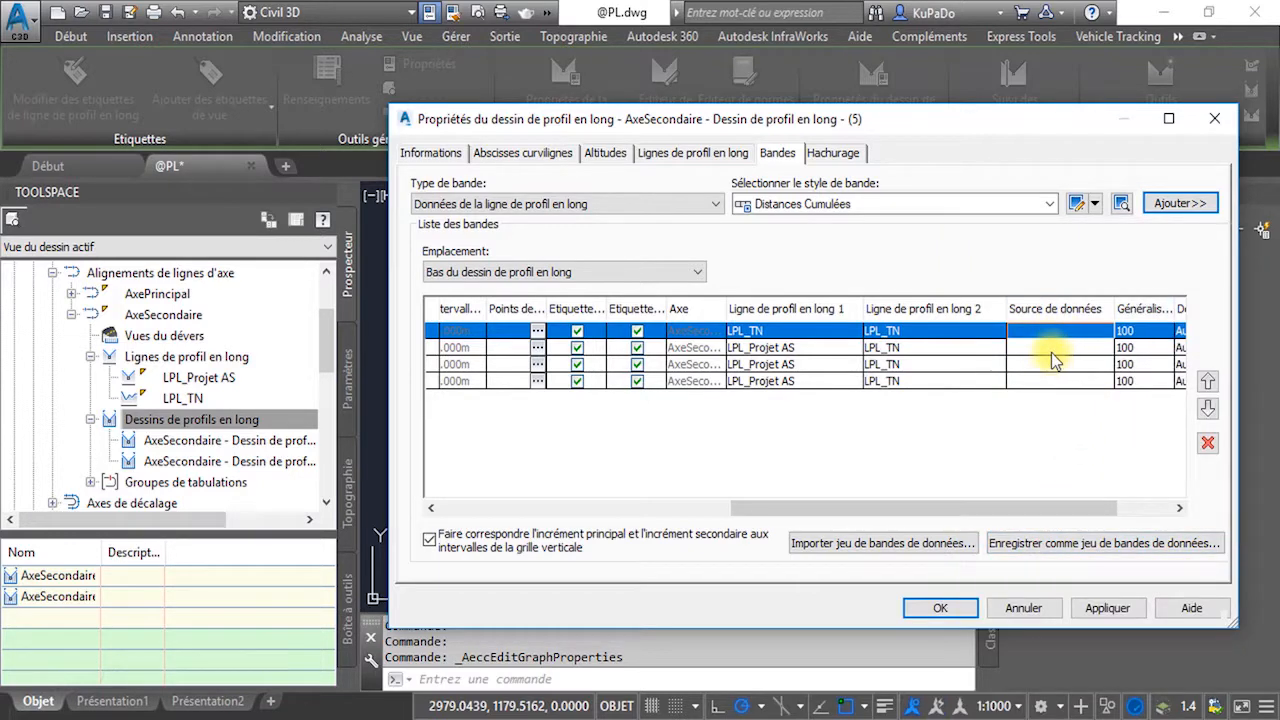
{"action": "left_click", "coordinate": [1051, 350]}
{"action": "left_click", "coordinate": [1038, 364]}
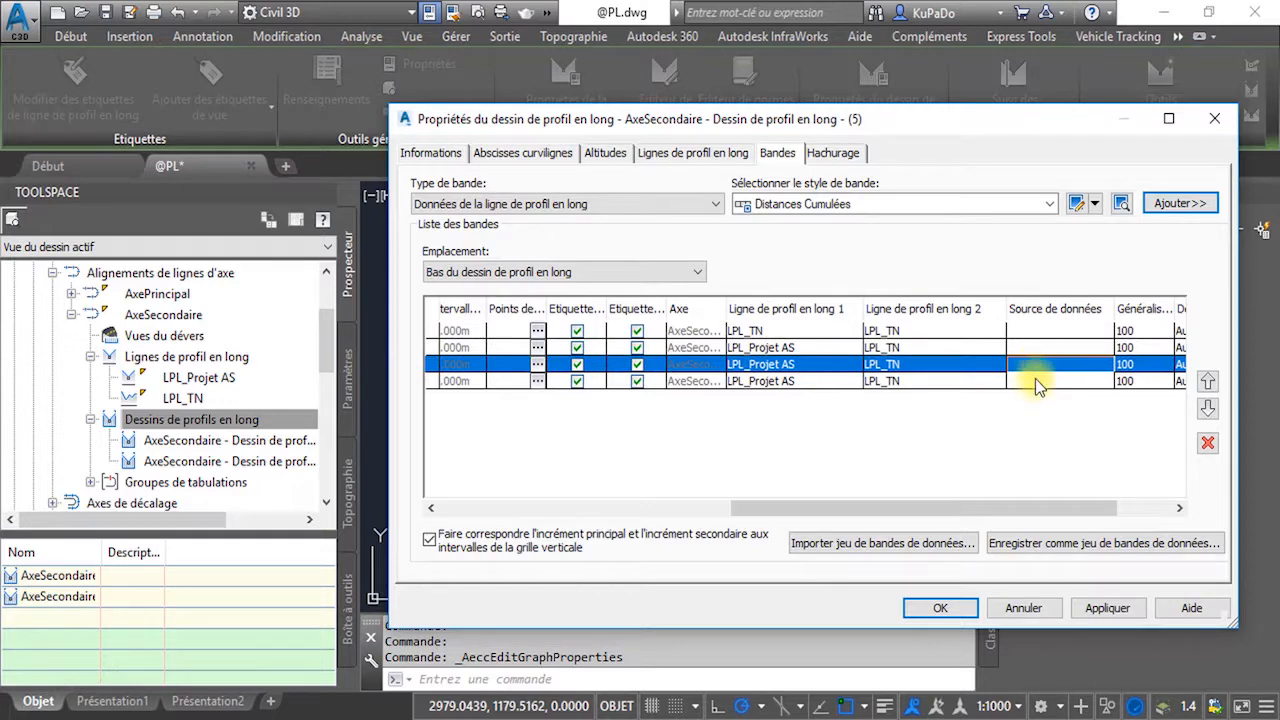
{"action": "left_click", "coordinate": [1035, 380]}
{"action": "left_click", "coordinate": [1037, 362]}
{"action": "left_click", "coordinate": [1038, 344]}
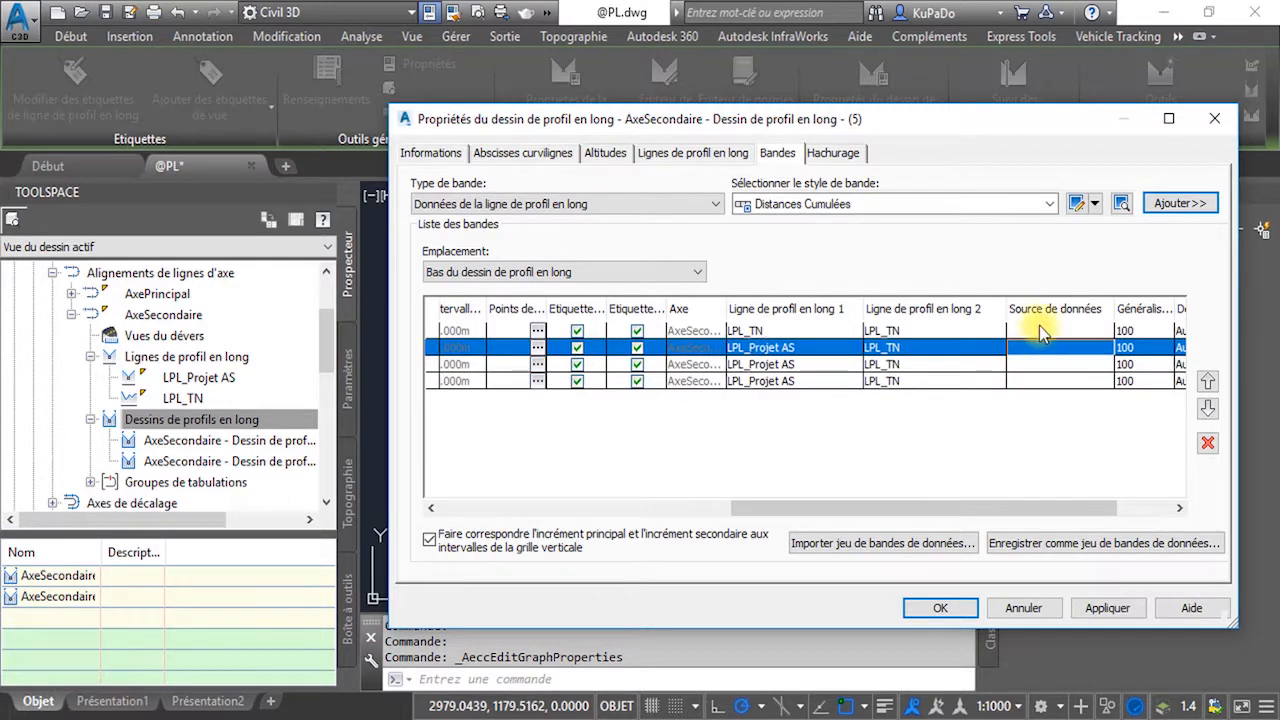
{"action": "left_click", "coordinate": [1039, 329]}
{"action": "left_click", "coordinate": [1039, 347]}
{"action": "left_click", "coordinate": [1038, 364]}
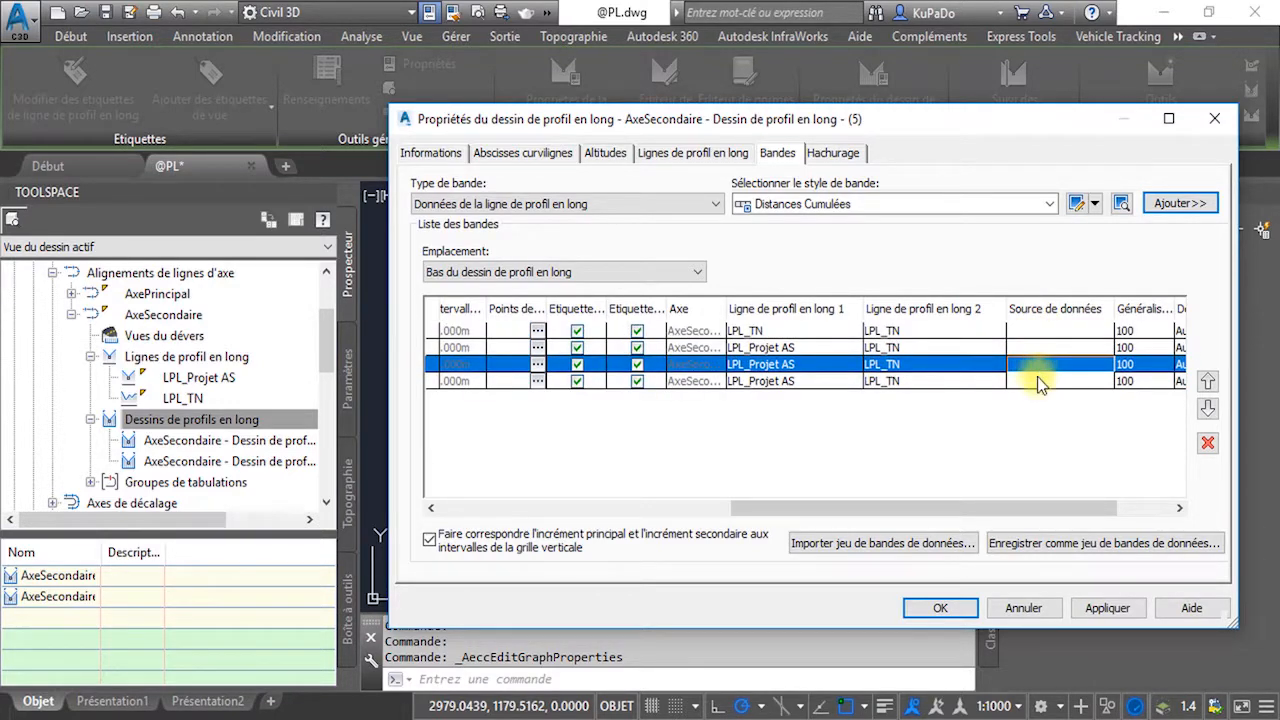
{"action": "left_click", "coordinate": [1037, 380]}
{"action": "left_click", "coordinate": [1037, 370]}
{"action": "left_click", "coordinate": [1036, 349]}
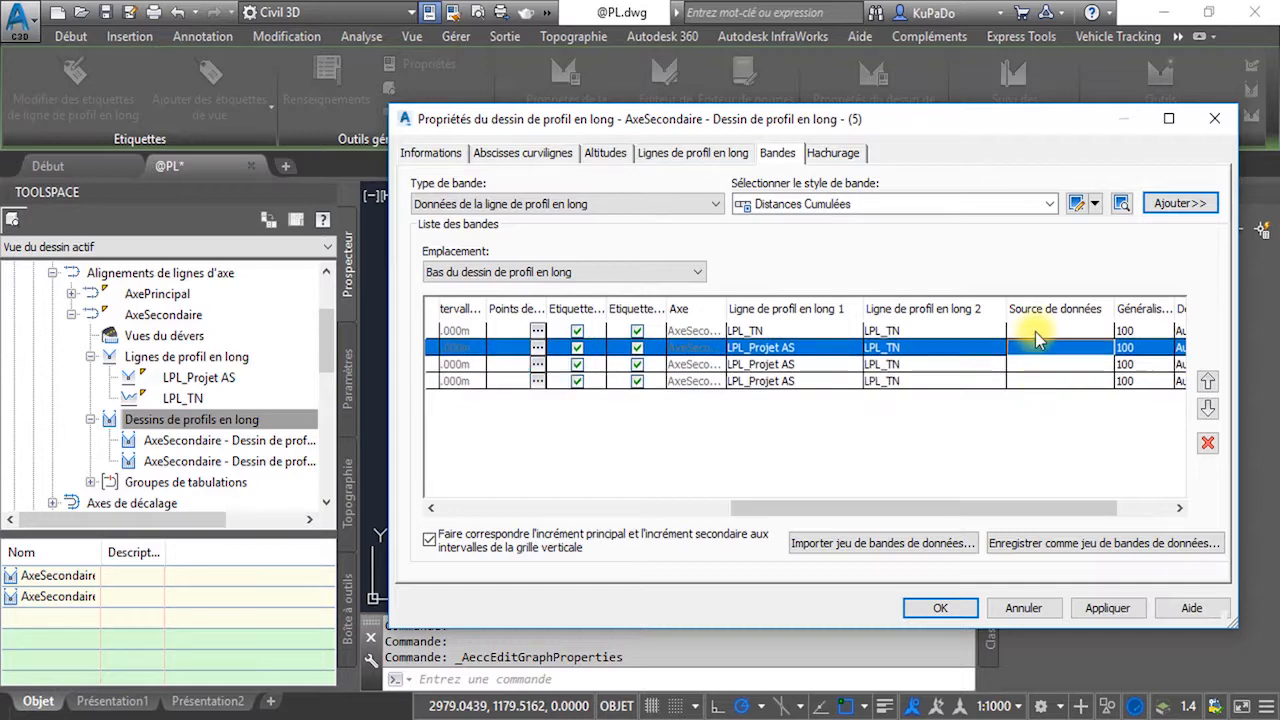
{"action": "left_click", "coordinate": [1035, 329]}
{"action": "left_click", "coordinate": [1037, 347]}
{"action": "left_click", "coordinate": [1037, 364]}
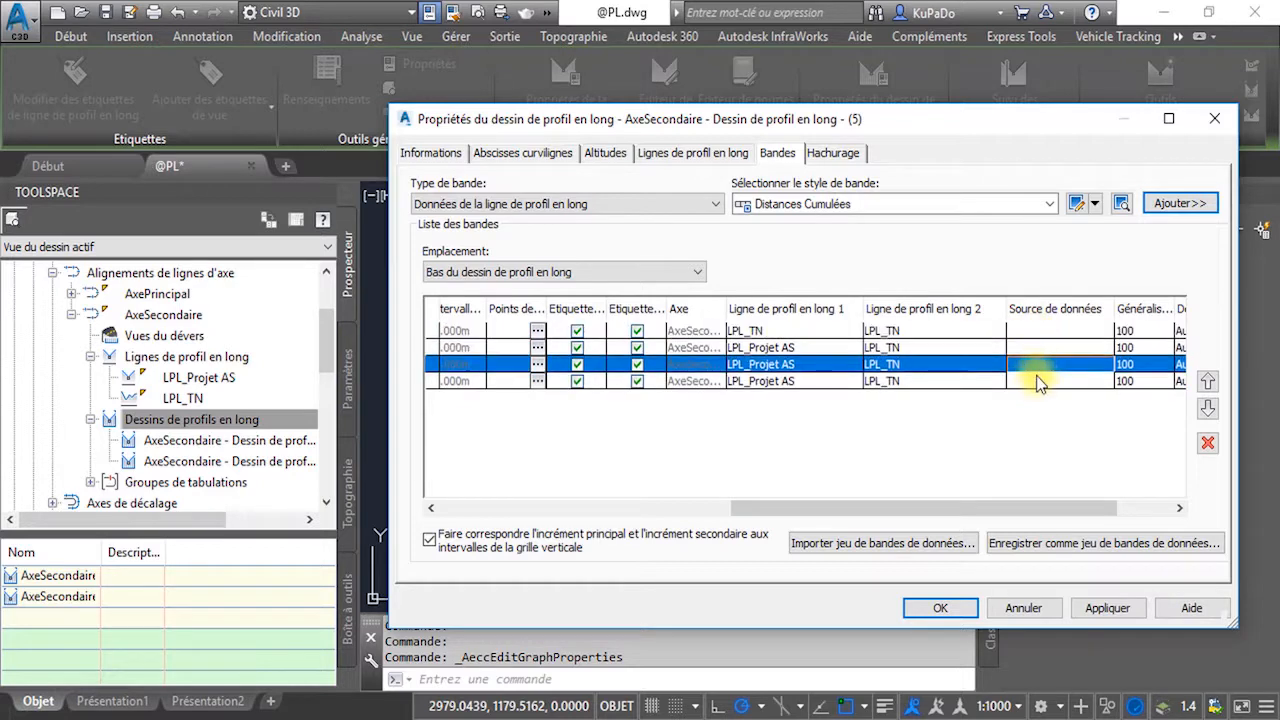
{"action": "left_click", "coordinate": [1037, 380]}
{"action": "left_click", "coordinate": [1038, 347]}
{"action": "left_click", "coordinate": [1040, 331]}
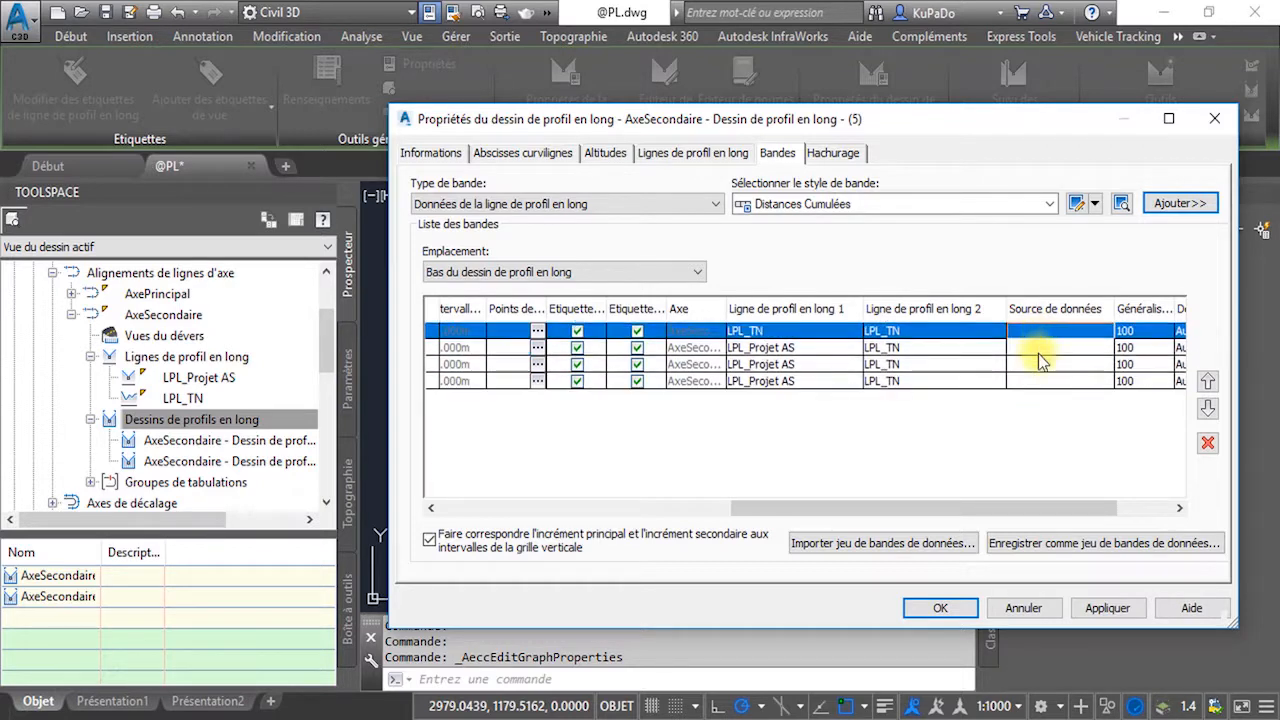
{"action": "left_click", "coordinate": [1038, 347]}
{"action": "left_click", "coordinate": [1038, 364]}
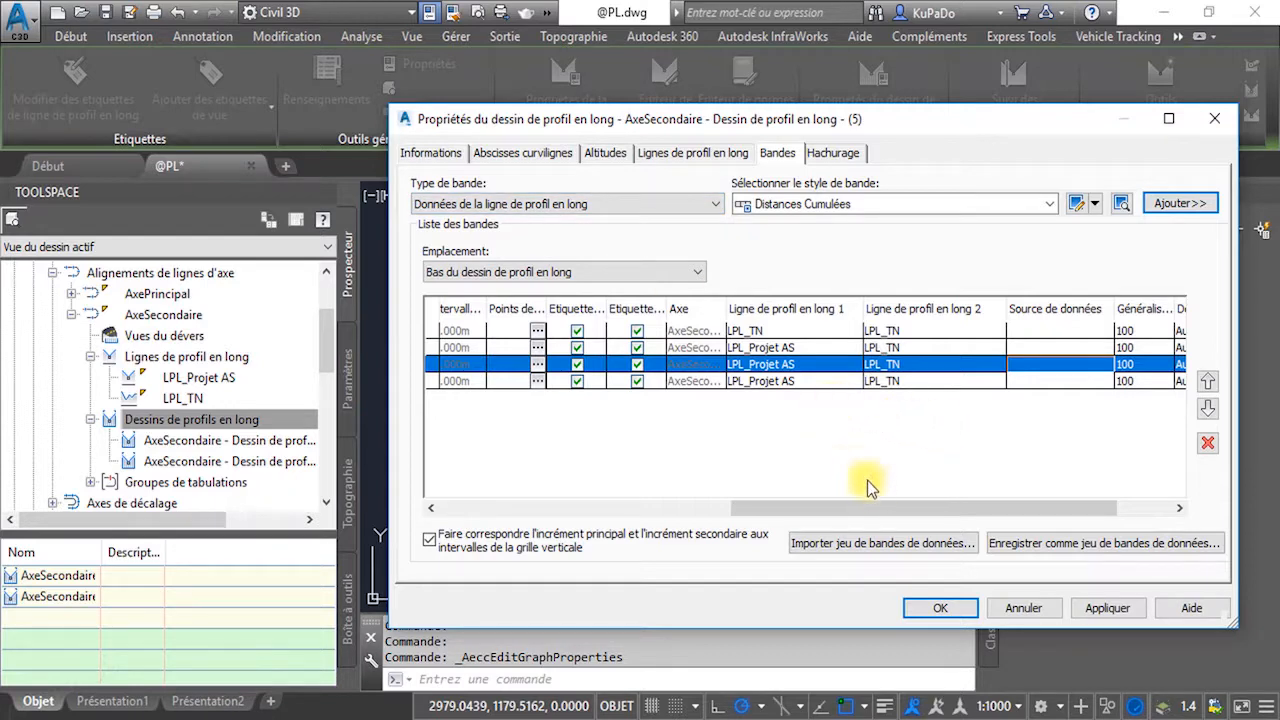
- Turn off Afficher les étiquettes for all four bands, apply it and check the profile view in the drawing
{"action": "left_click_drag", "start_coordinate": [880, 507], "coordinate": [590, 507]}
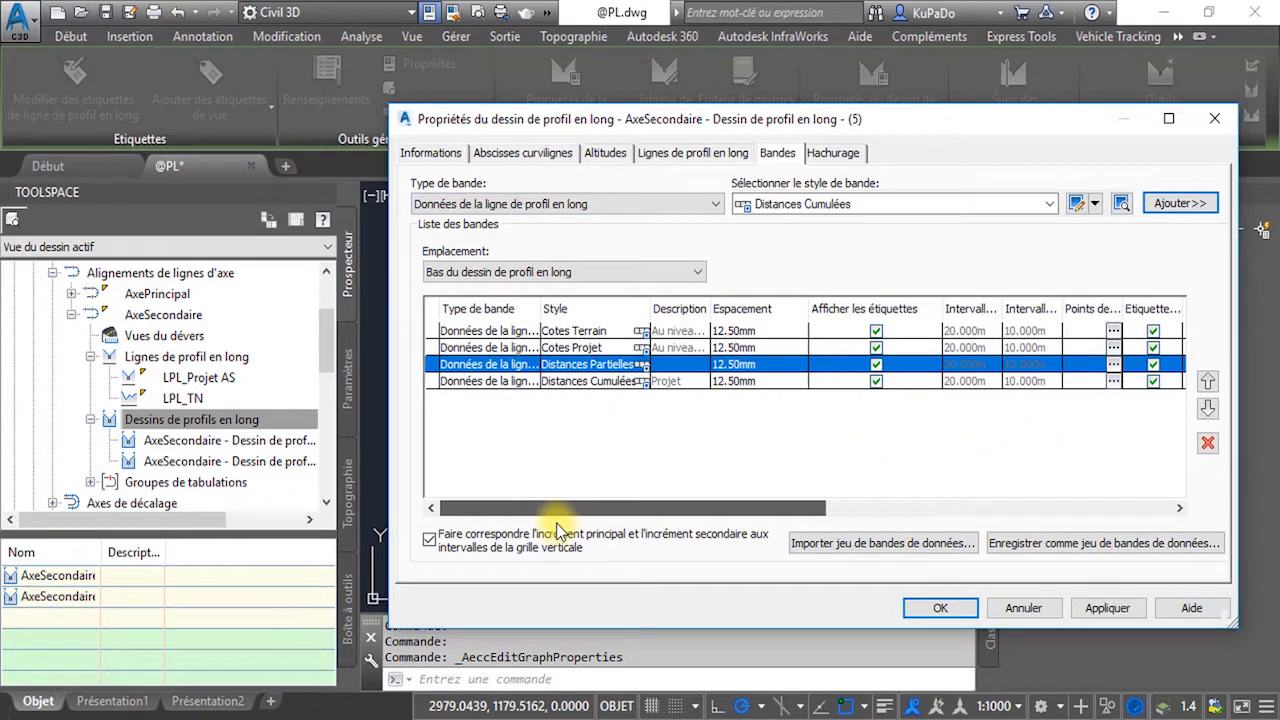
{"action": "left_click", "coordinate": [876, 381]}
{"action": "left_click", "coordinate": [876, 364]}
{"action": "left_click", "coordinate": [876, 347]}
{"action": "left_click", "coordinate": [876, 331]}
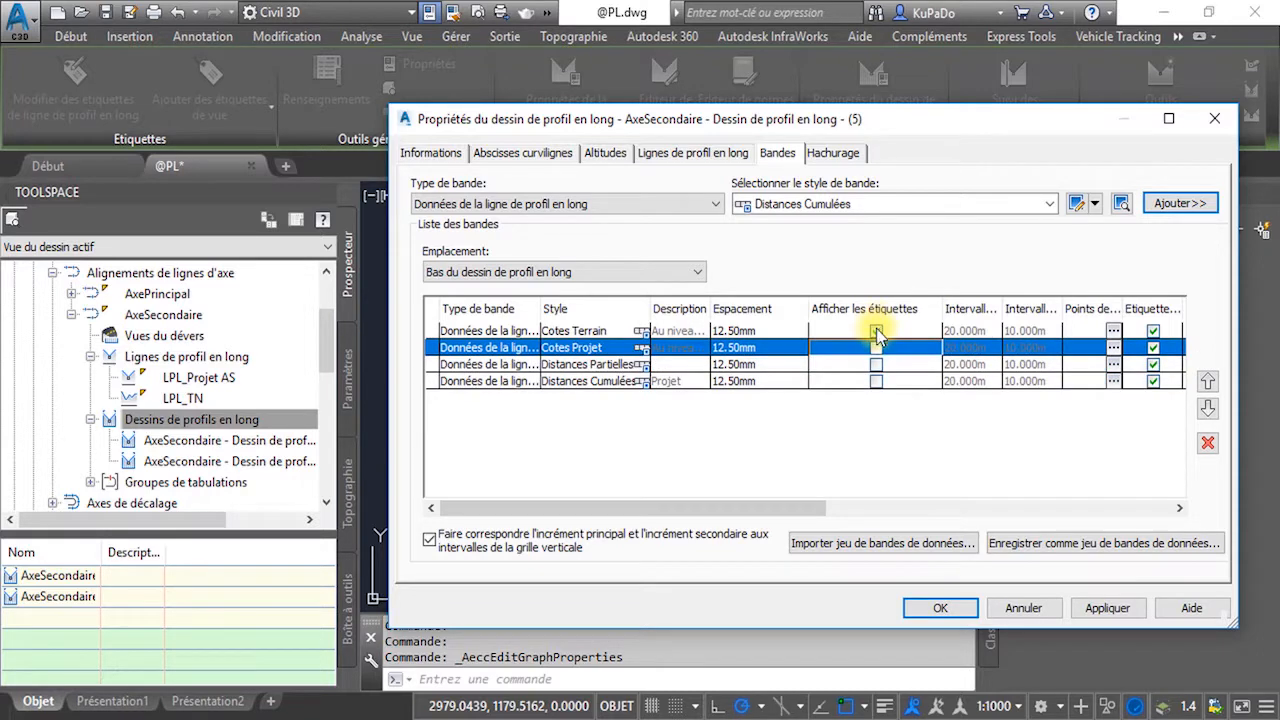
{"action": "left_click", "coordinate": [876, 332]}
{"action": "left_click", "coordinate": [1108, 611]}
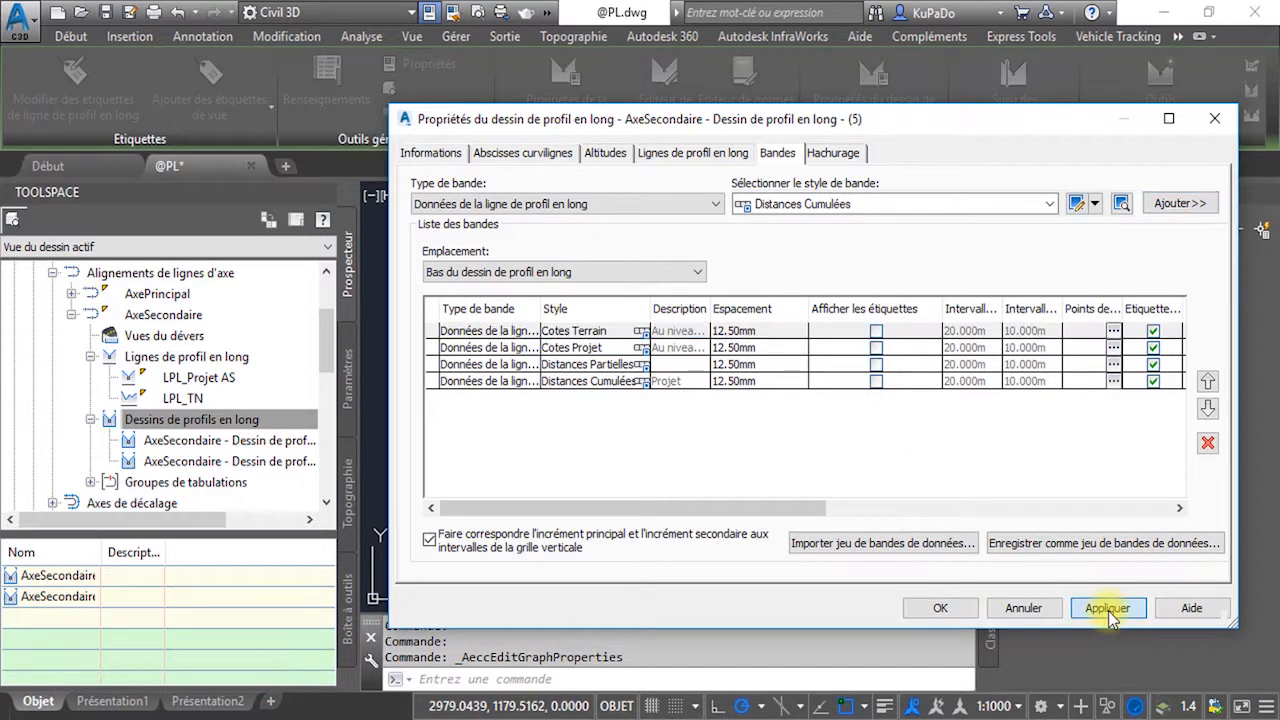
{"action": "mouse_move", "coordinate": [950, 120]}
{"action": "left_mouse_down"}
{"action": "mouse_move", "coordinate": [903, 308]}
{"action": "mouse_move", "coordinate": [889, 605]}
{"action": "left_mouse_up"}
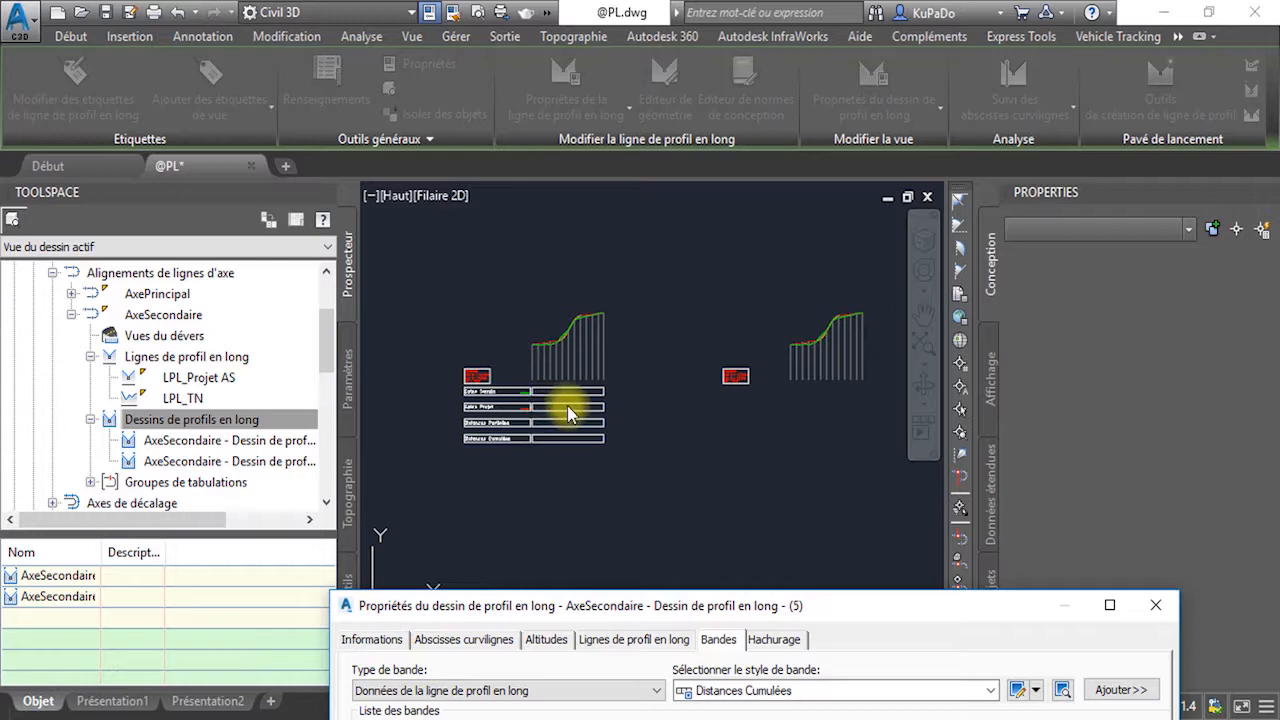
{"action": "left_click_drag", "start_coordinate": [708, 600], "coordinate": [778, 226]}
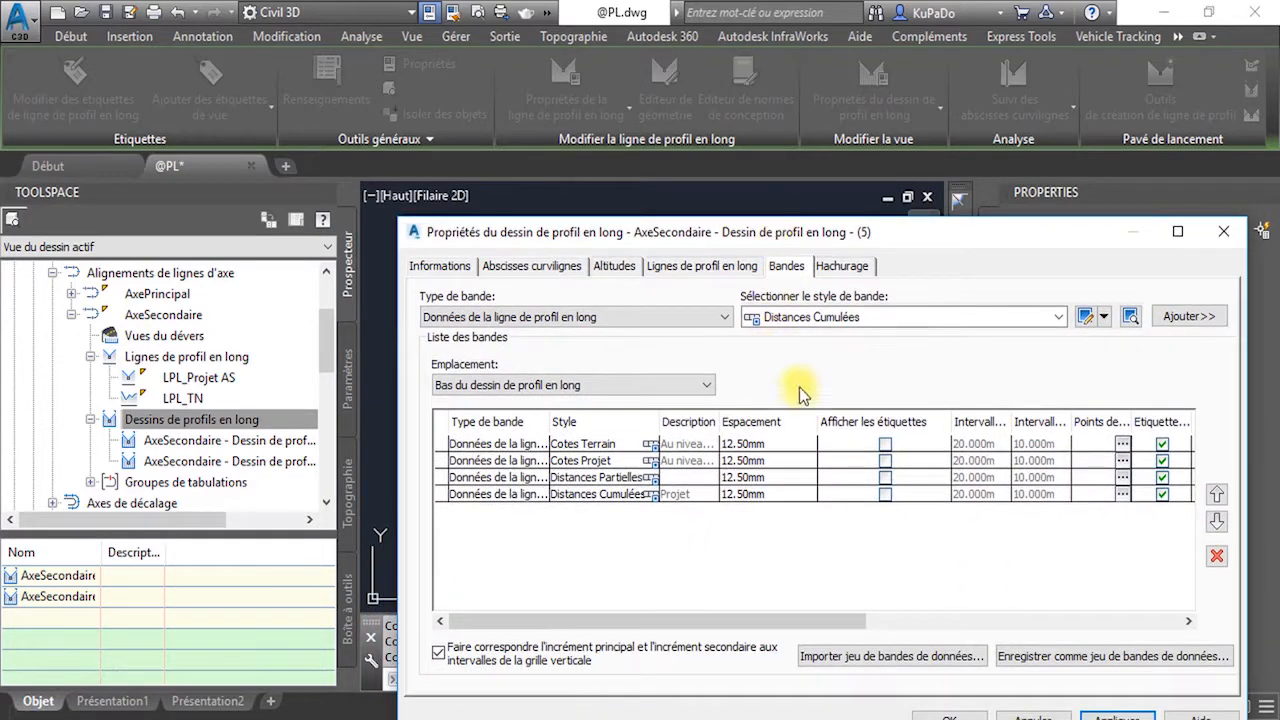
- Turn Afficher les étiquettes back on for all four bands and apply the change
{"action": "left_click", "coordinate": [884, 443]}
{"action": "left_click", "coordinate": [885, 460]}
{"action": "left_click", "coordinate": [885, 477]}
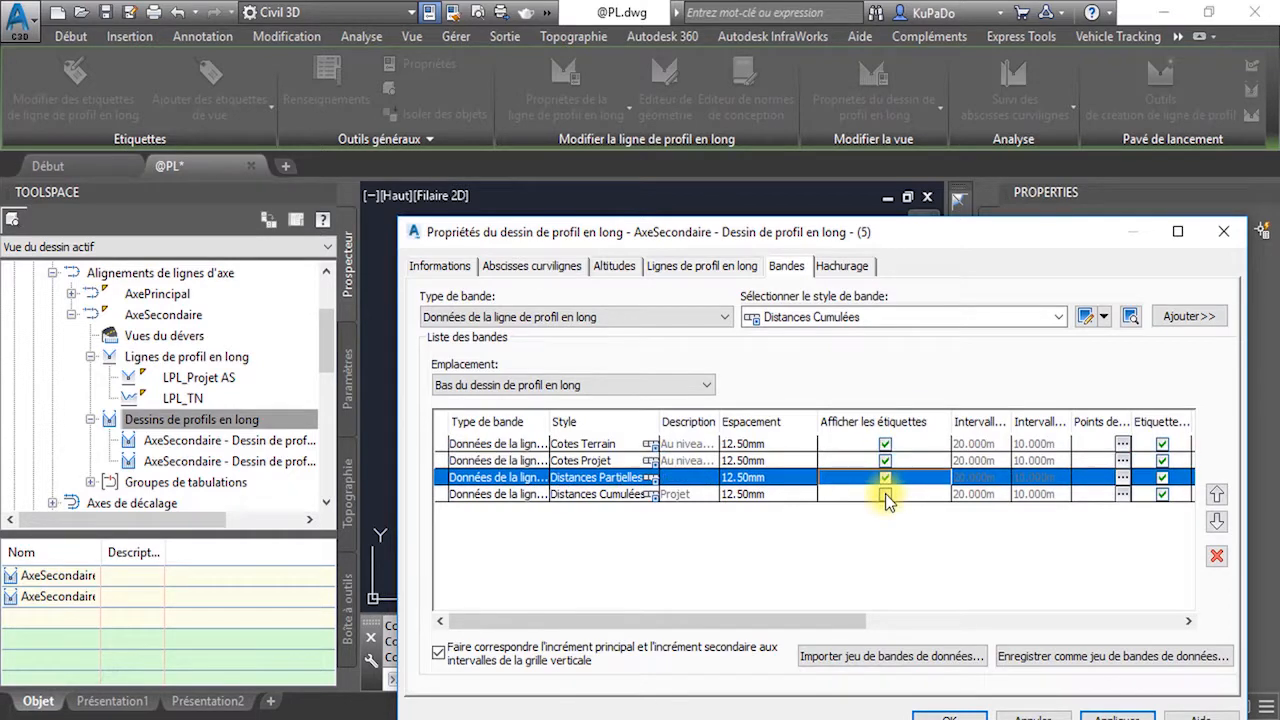
{"action": "left_click", "coordinate": [885, 494]}
{"action": "left_click", "coordinate": [1114, 716]}
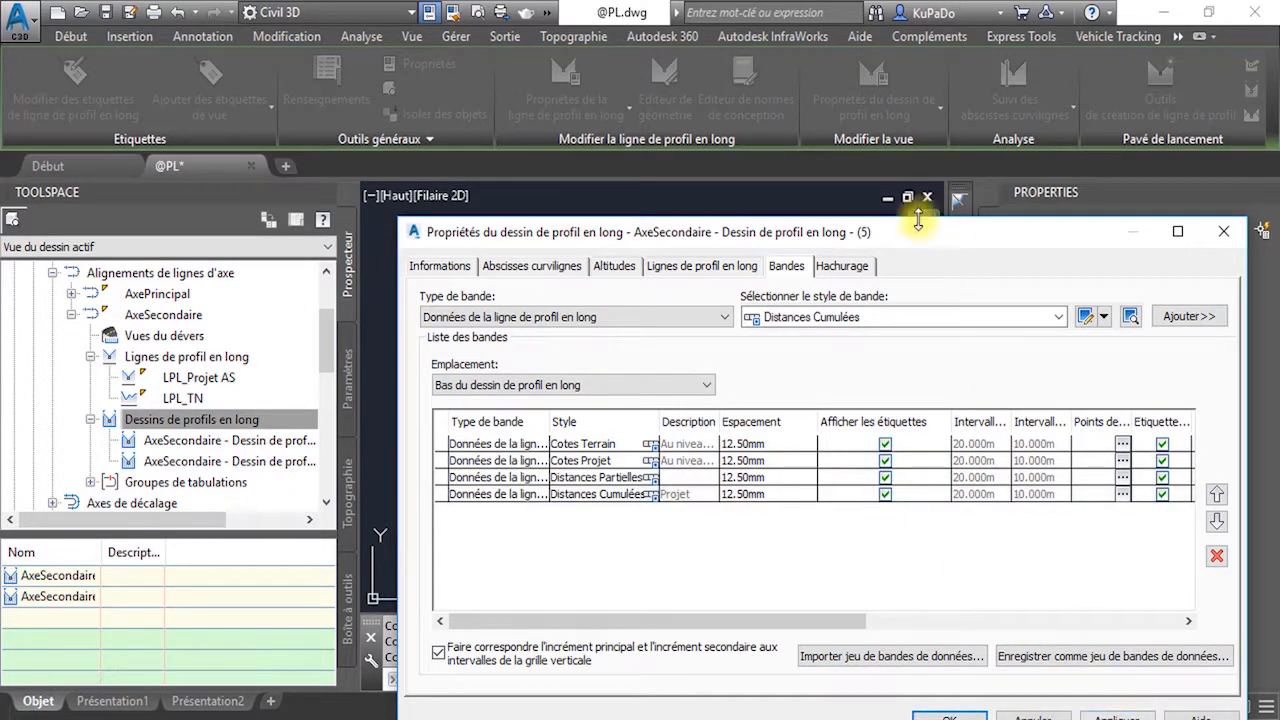
- Accept the profile view properties and examine the labels in the four bands beneath the profile view
{"action": "left_click_drag", "start_coordinate": [915, 232], "coordinate": [882, 630]}
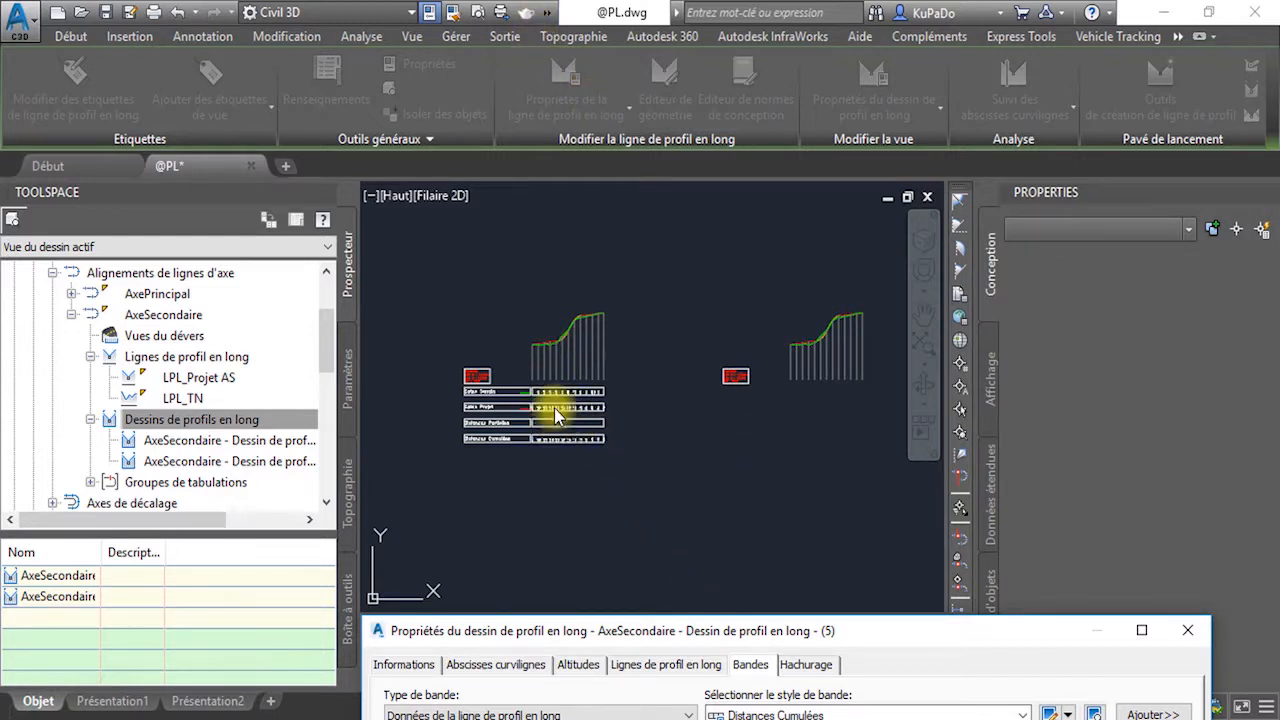
{"action": "left_click_drag", "start_coordinate": [853, 629], "coordinate": [831, 232]}
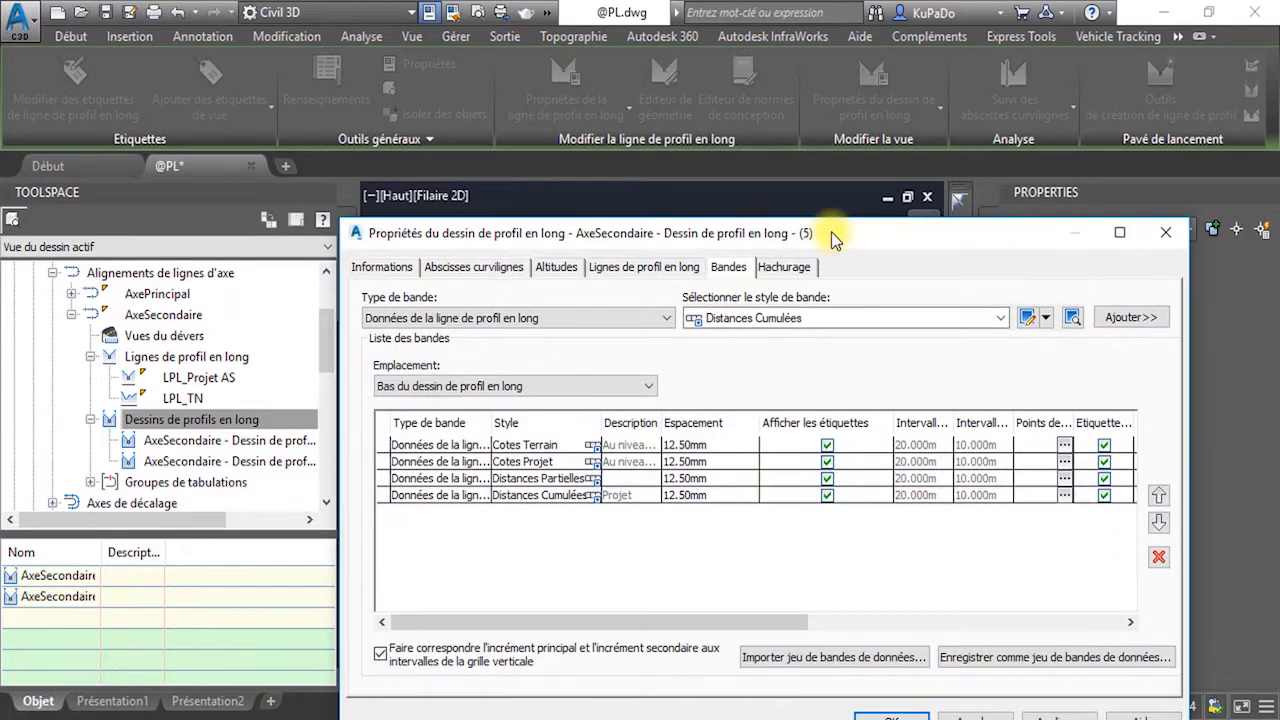
{"action": "left_click", "coordinate": [911, 718]}
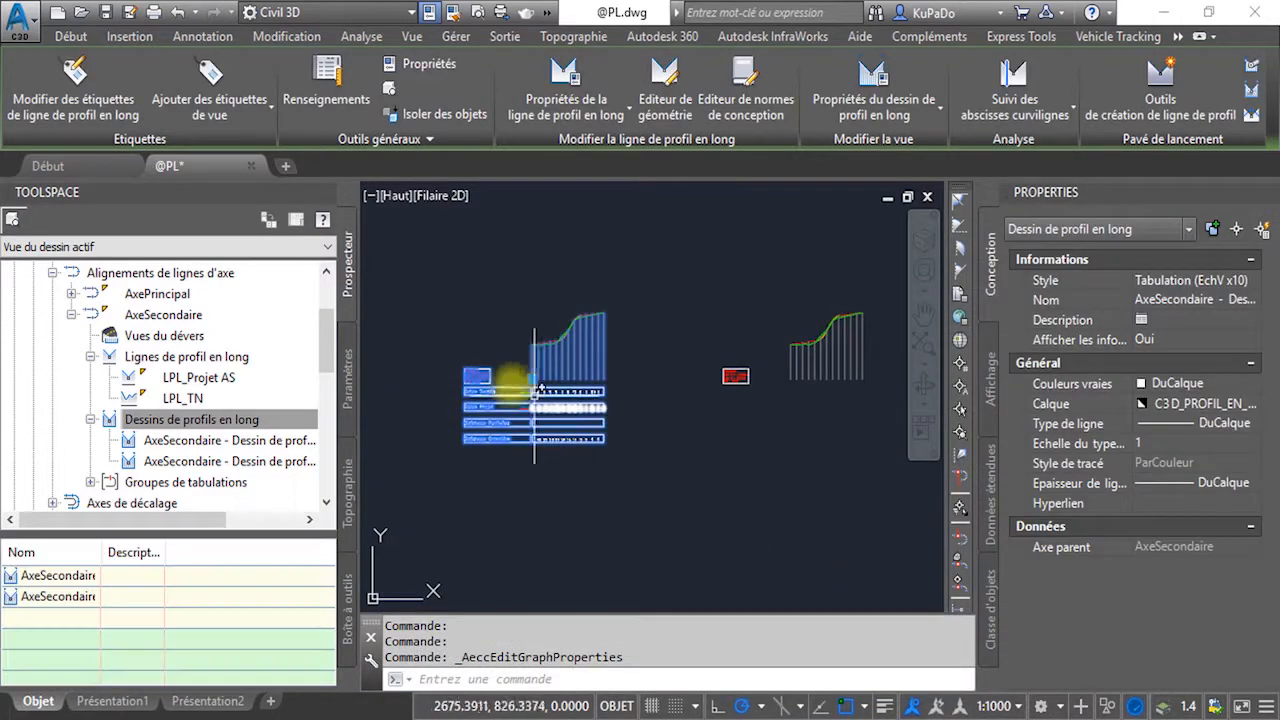
{"action": "scroll", "coordinate": [663, 466], "scroll_direction": "up", "scroll_amount": 5}
{"action": "scroll", "coordinate": [563, 363], "scroll_direction": "down", "scroll_amount": 4}
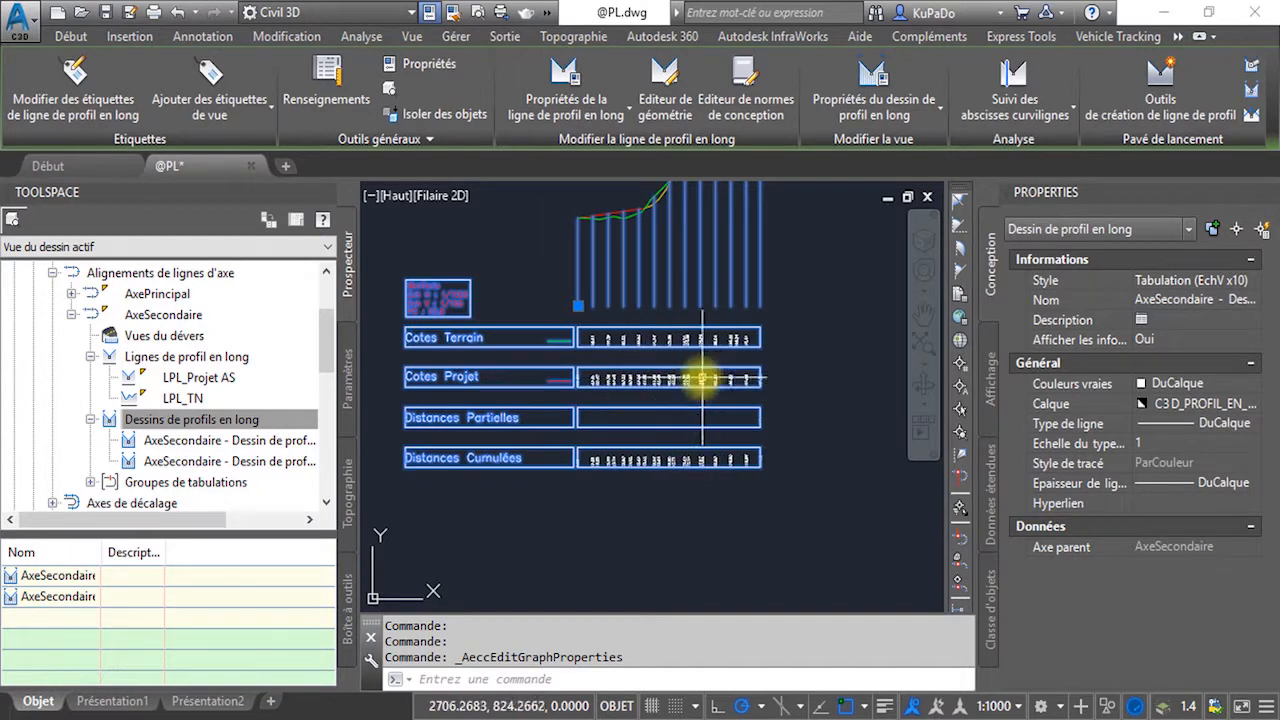
{"action": "scroll", "coordinate": [612, 345], "scroll_direction": "up", "scroll_amount": 2}
{"action": "scroll", "coordinate": [602, 421], "scroll_direction": "up", "scroll_amount": 1}
{"action": "scroll", "coordinate": [543, 400], "scroll_direction": "down", "scroll_amount": 3}
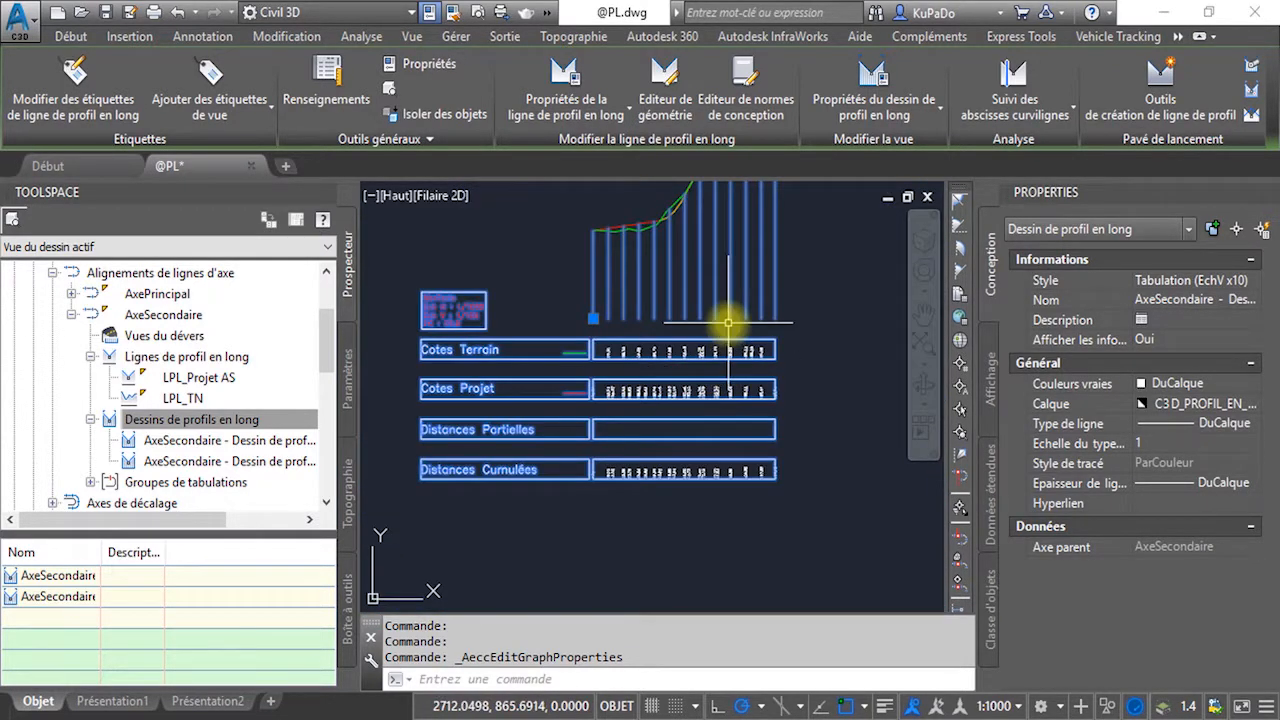
- Try an Espacement of 0 for the Cotes Terrain band of the profile view, and undo the change
{"action": "left_click", "coordinate": [905, 85]}
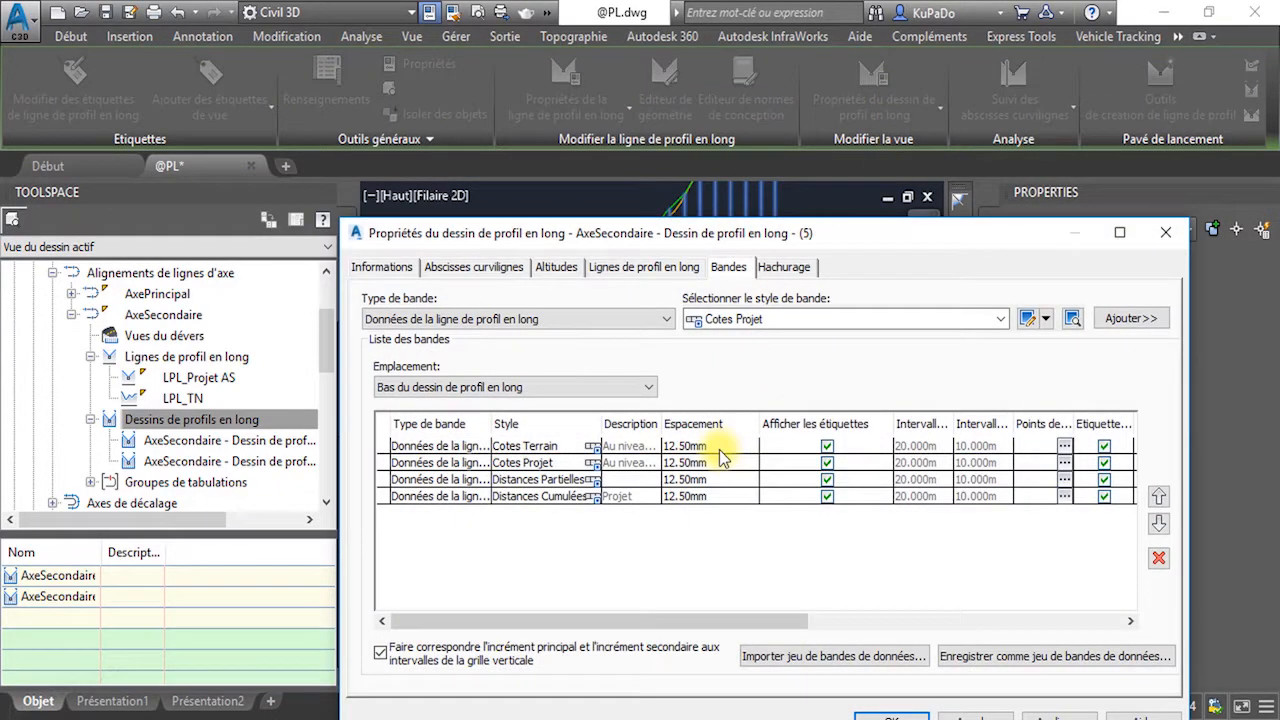
{"action": "left_click", "coordinate": [719, 449]}
{"action": "left_click", "coordinate": [719, 449]}
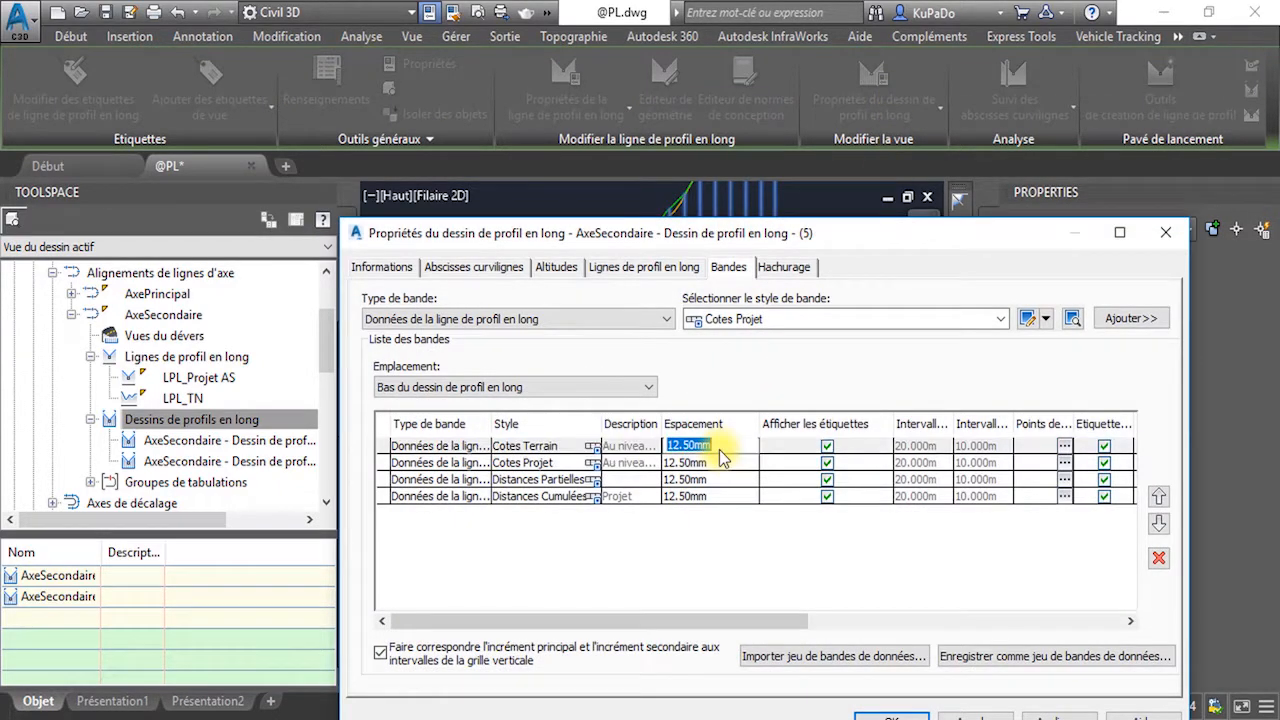
{"action": "type", "text": "0"}
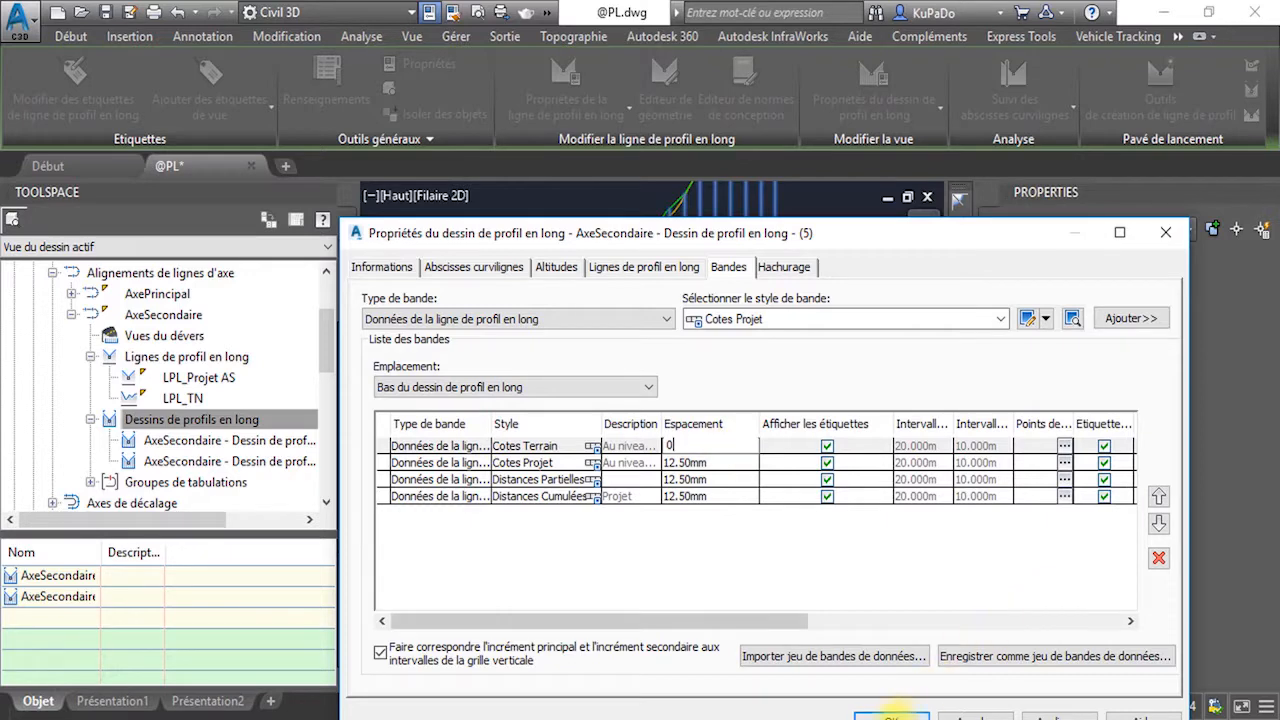
{"action": "left_click", "coordinate": [891, 716]}
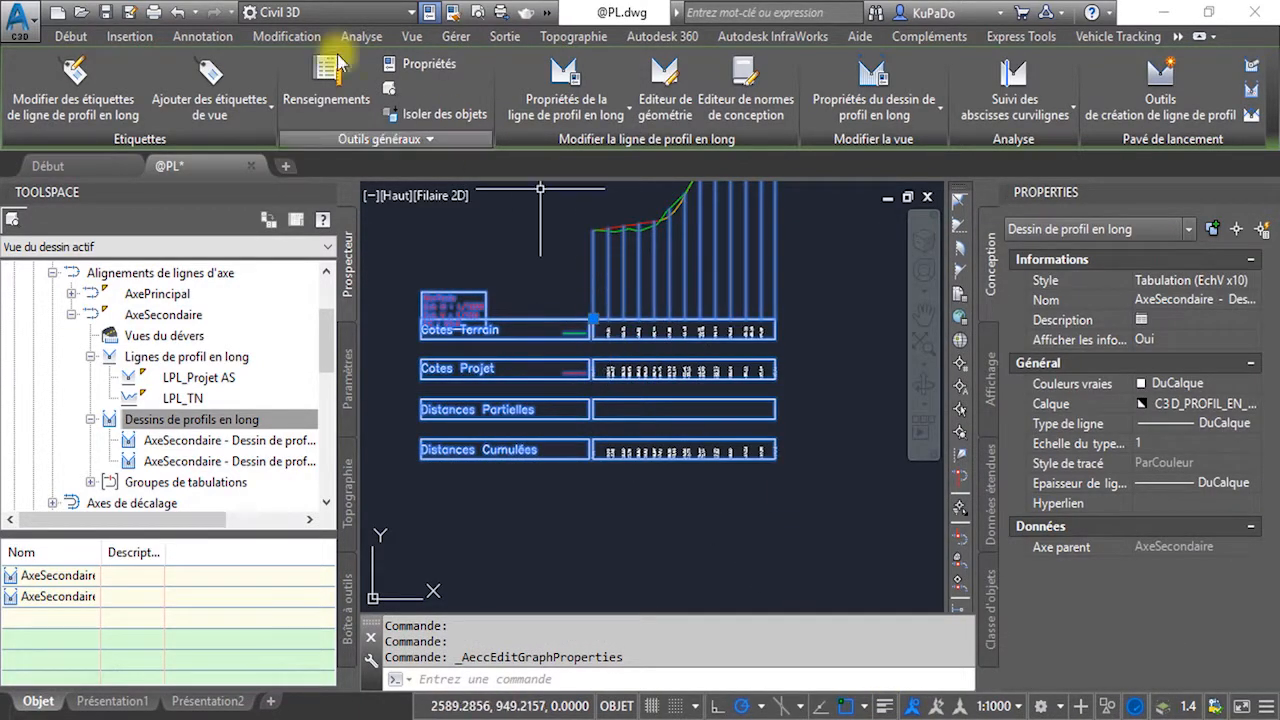
{"action": "left_click", "coordinate": [175, 14]}
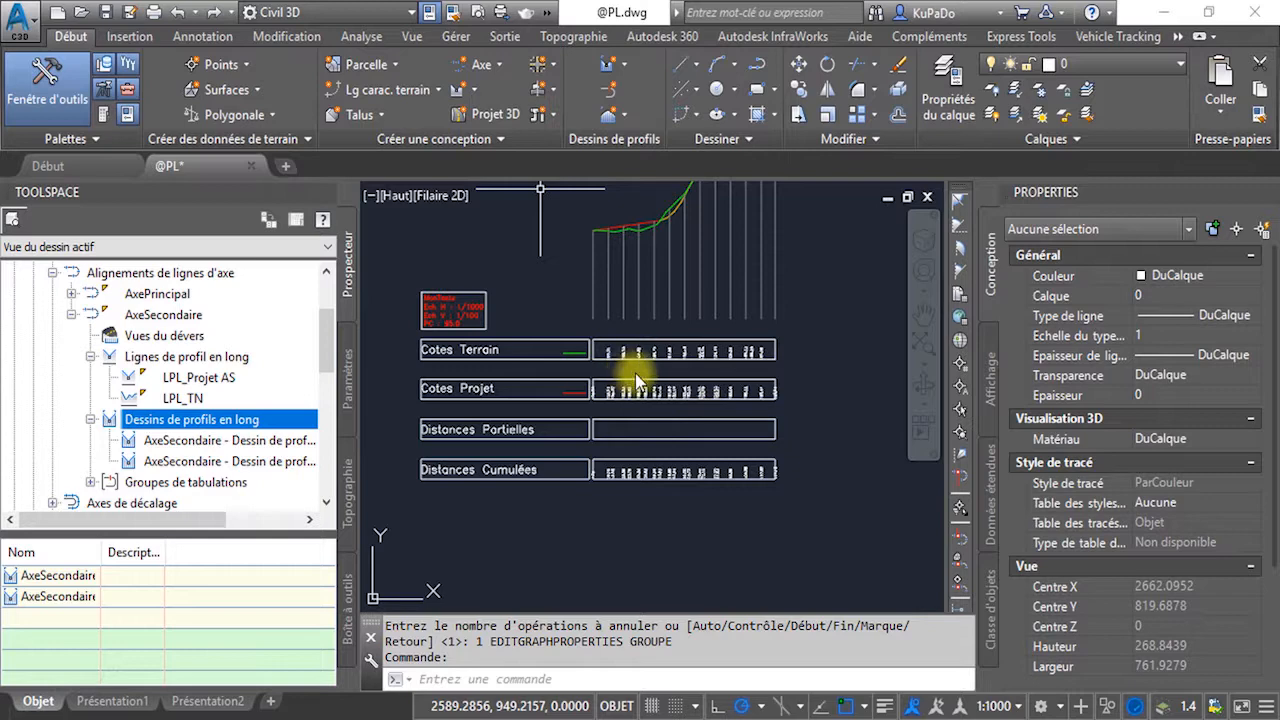
- Reopen the properties of the profile view with four bands and set Espacement to 0 for the Cotes Terrain and Cotes Projet bands
{"action": "left_click", "coordinate": [717, 334]}
{"action": "left_click", "coordinate": [604, 300]}
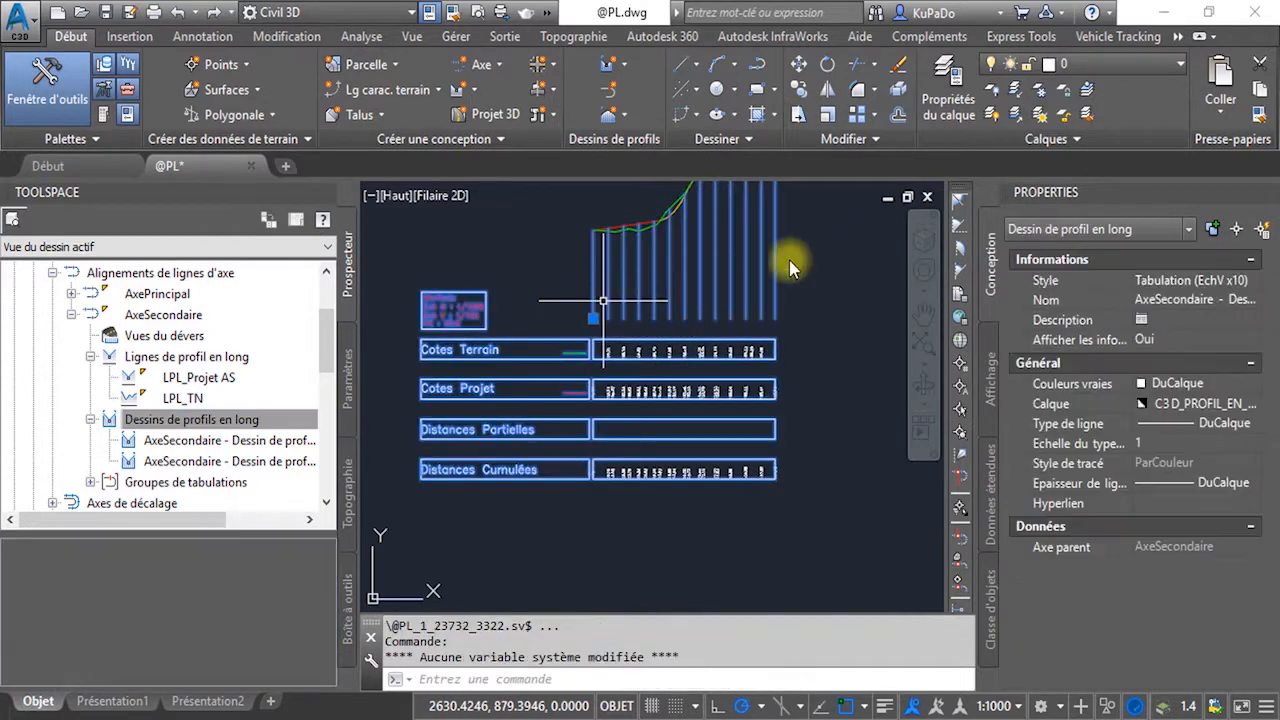
{"action": "left_click", "coordinate": [868, 80]}
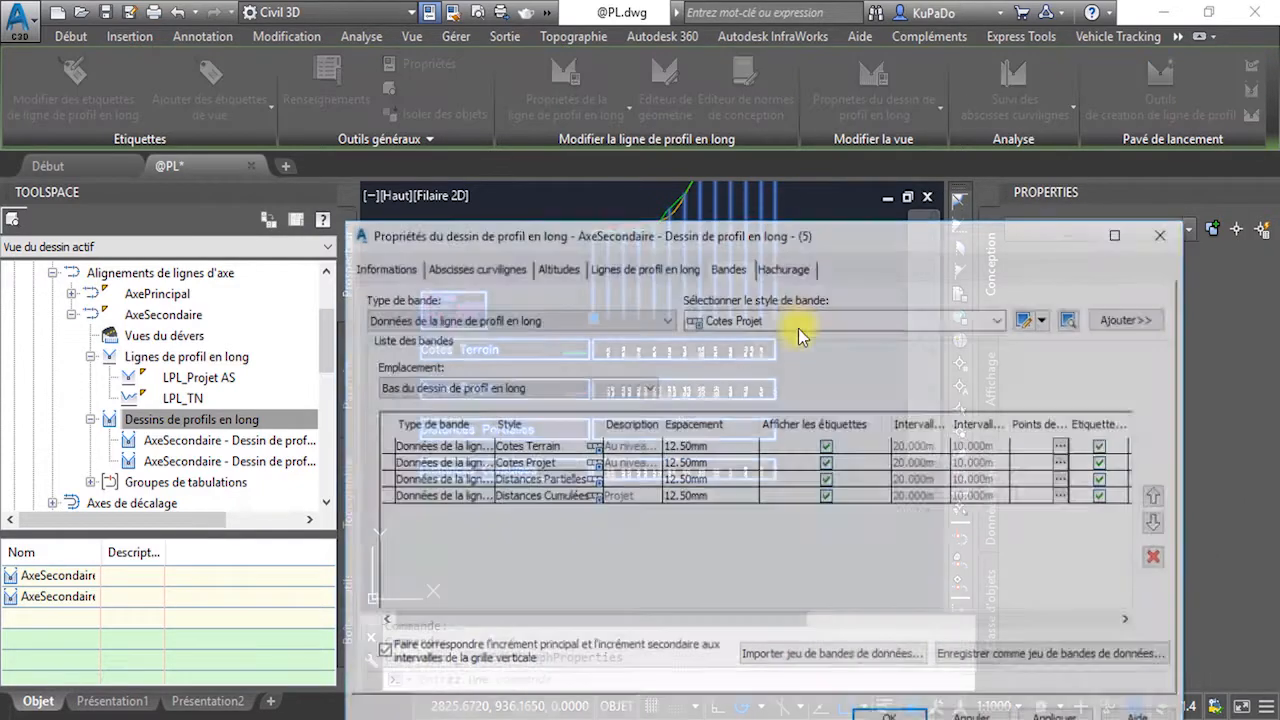
{"action": "left_click", "coordinate": [712, 443]}
{"action": "left_click", "coordinate": [712, 443]}
{"action": "type", "text": "0"}
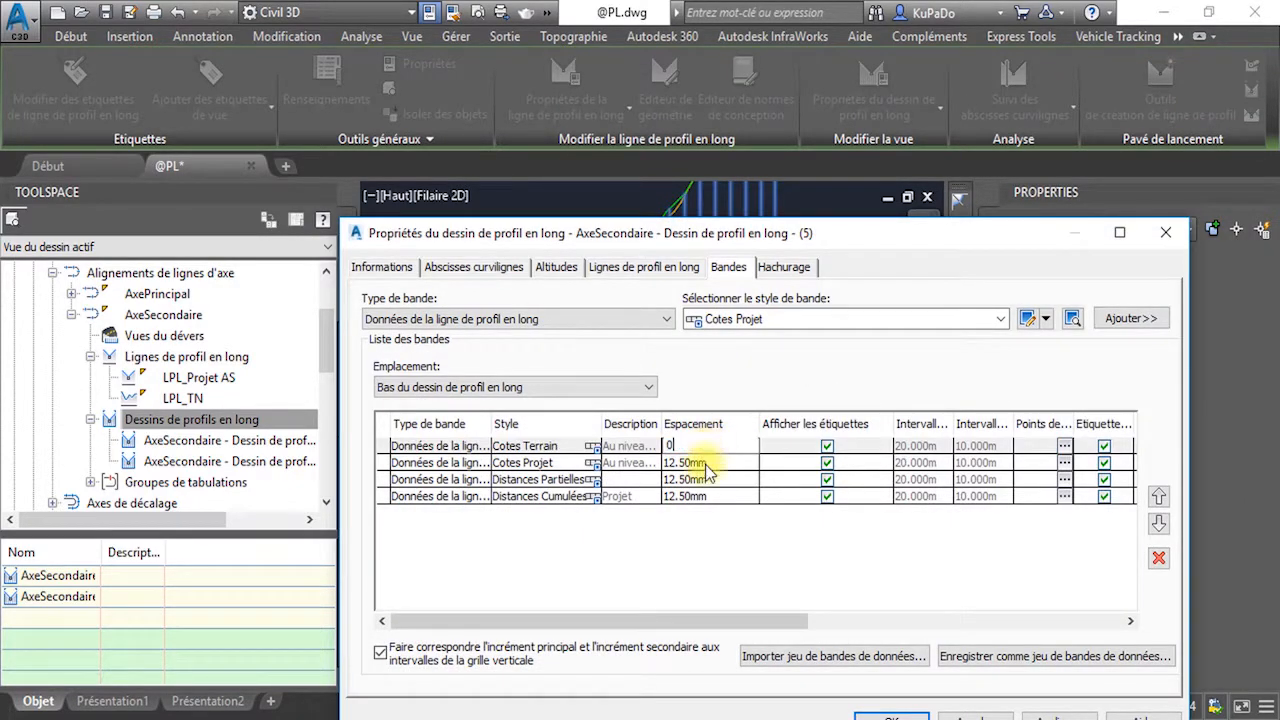
{"action": "left_click", "coordinate": [705, 463]}
{"action": "left_click", "coordinate": [708, 462]}
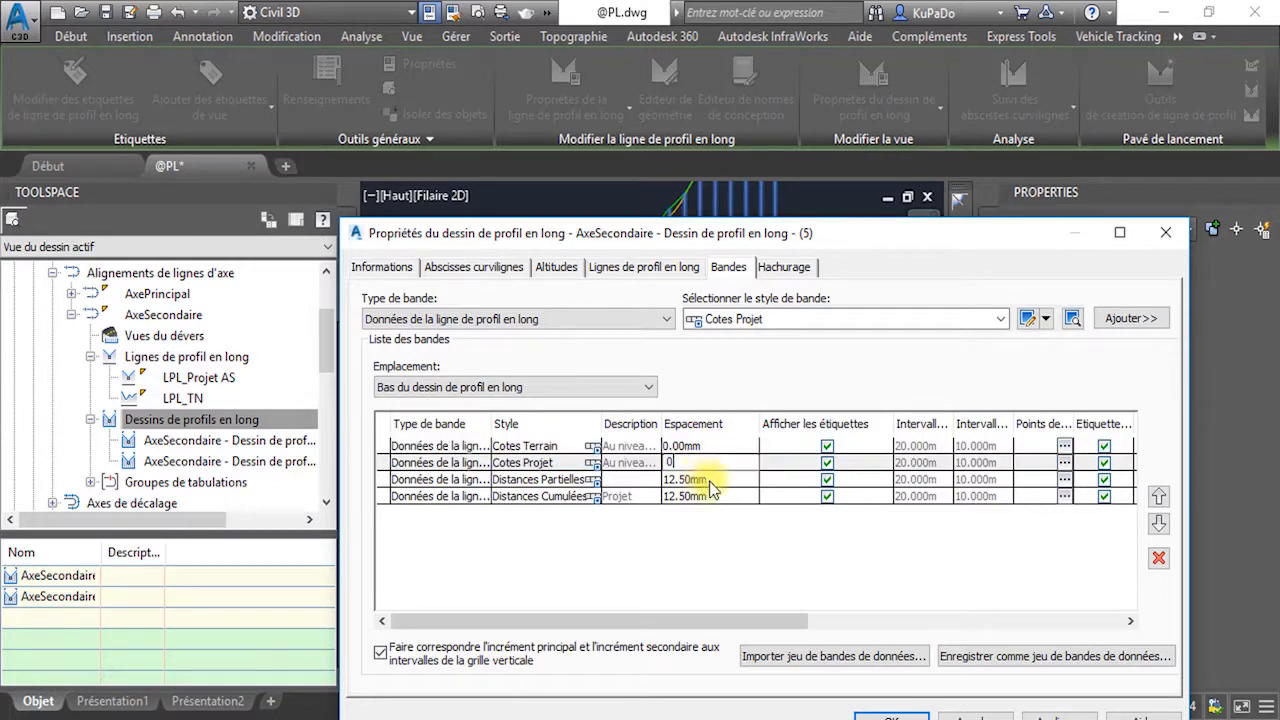
- Set Espacement to 0 for the Distances Partielles and Distances Cumulées bands, accept the properties and deselect the profile view
{"action": "left_click", "coordinate": [711, 480]}
{"action": "left_click", "coordinate": [711, 480]}
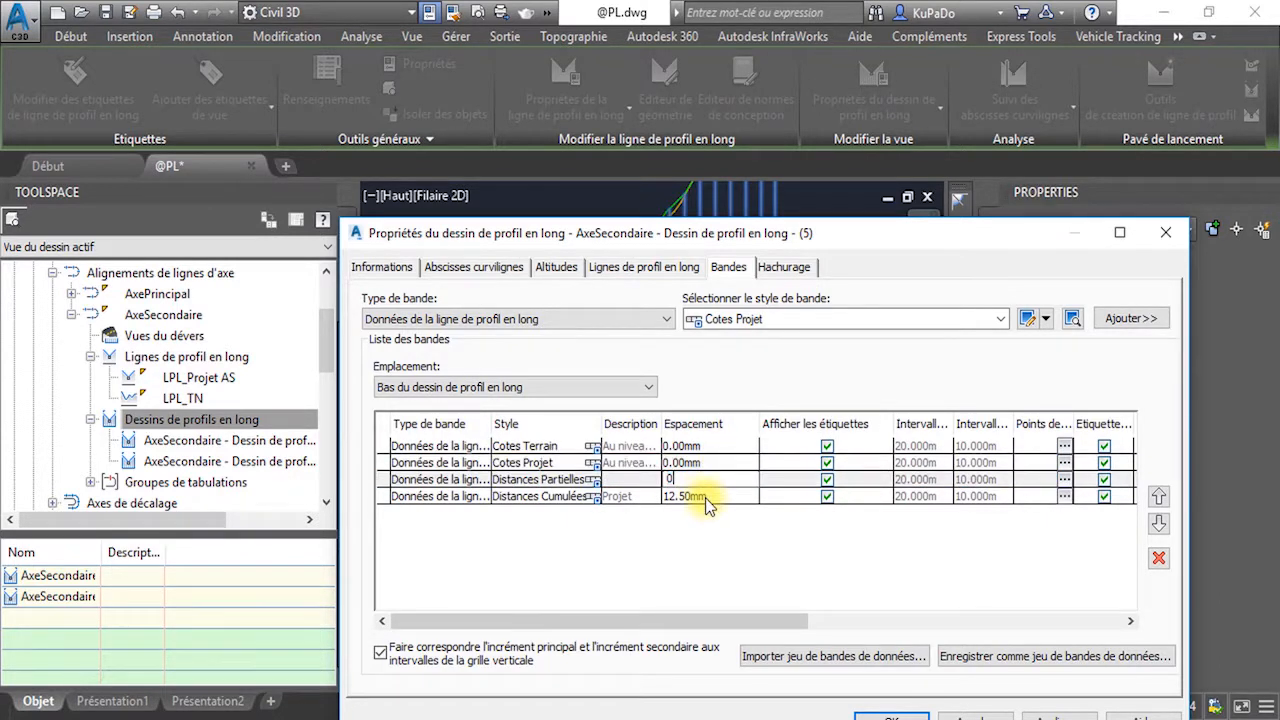
{"action": "double_click", "coordinate": [706, 497]}
{"action": "type", "text": "0"}
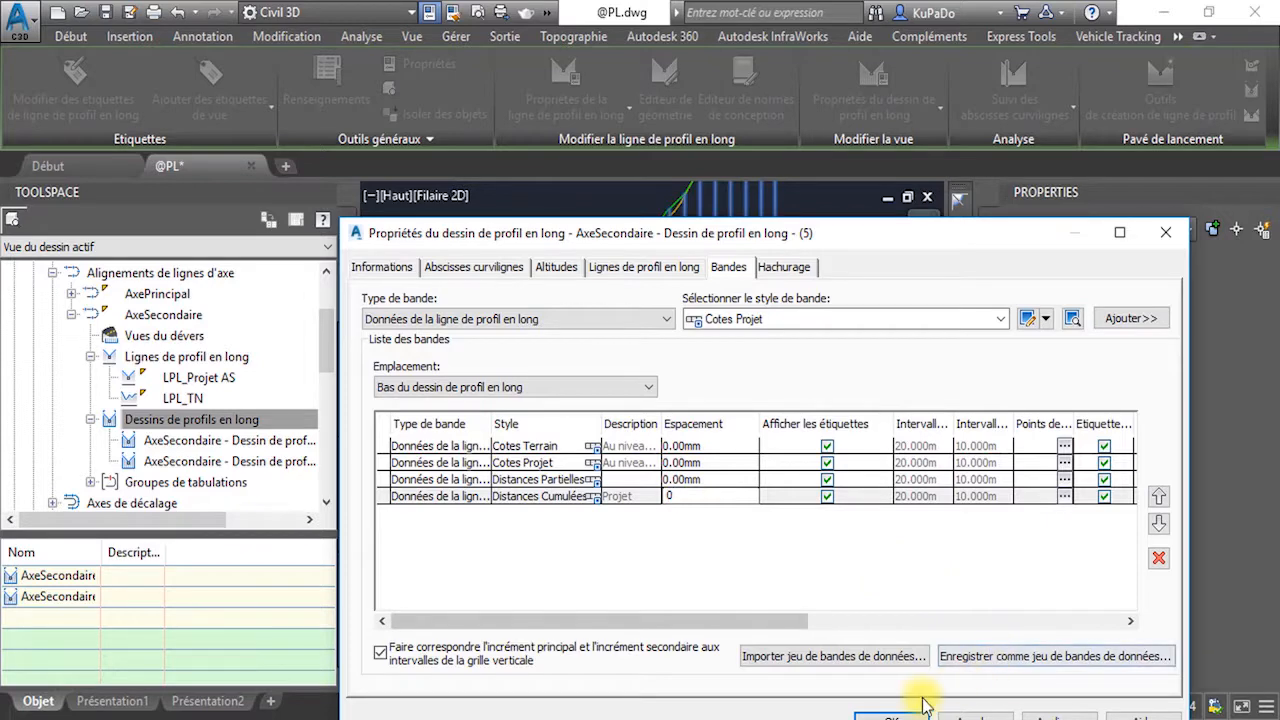
{"action": "left_click", "coordinate": [898, 716]}
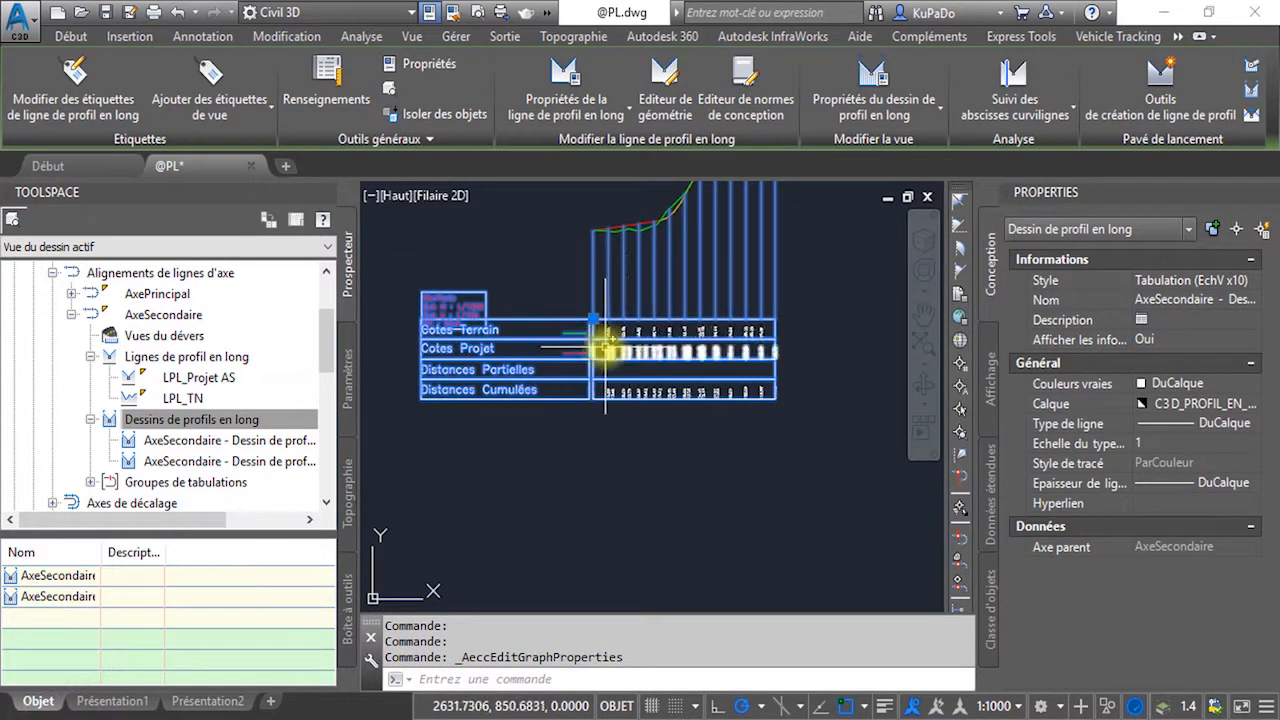
{"action": "scroll", "coordinate": [626, 420], "scroll_direction": "up", "scroll_amount": 5}
{"action": "scroll", "coordinate": [626, 420], "scroll_direction": "down", "scroll_amount": 5}
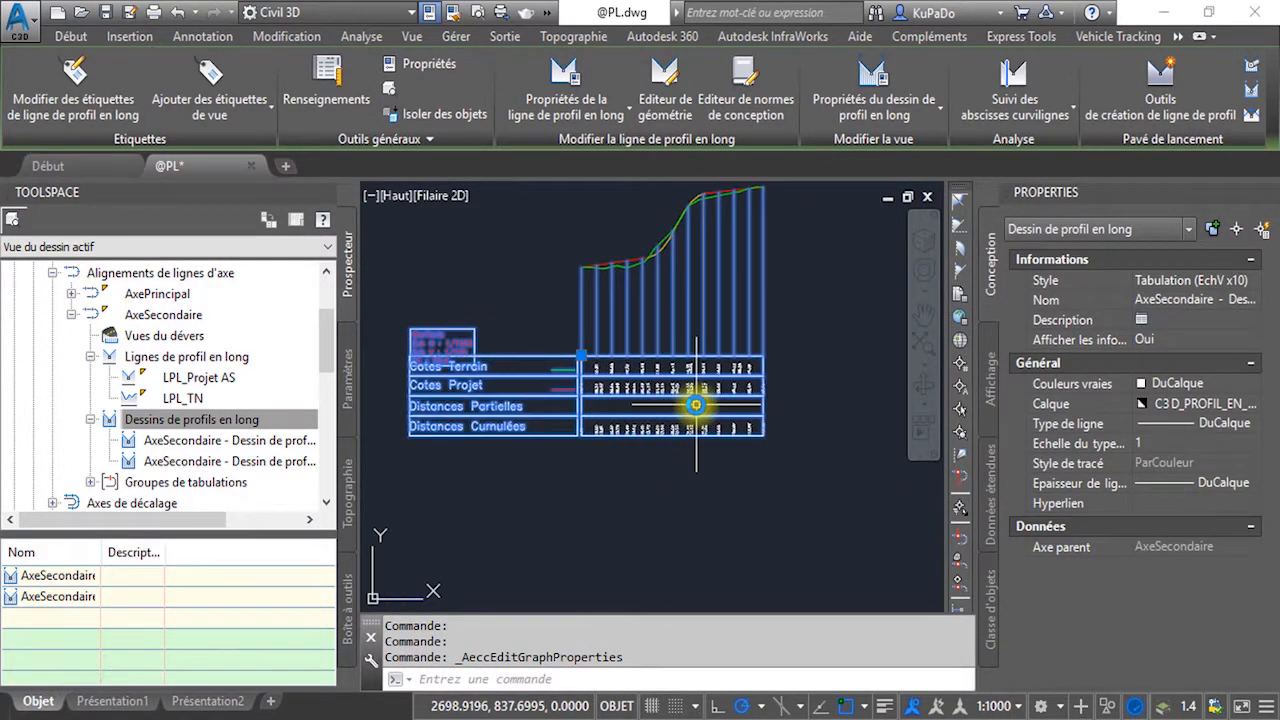
{"action": "key", "text": "Escape"}
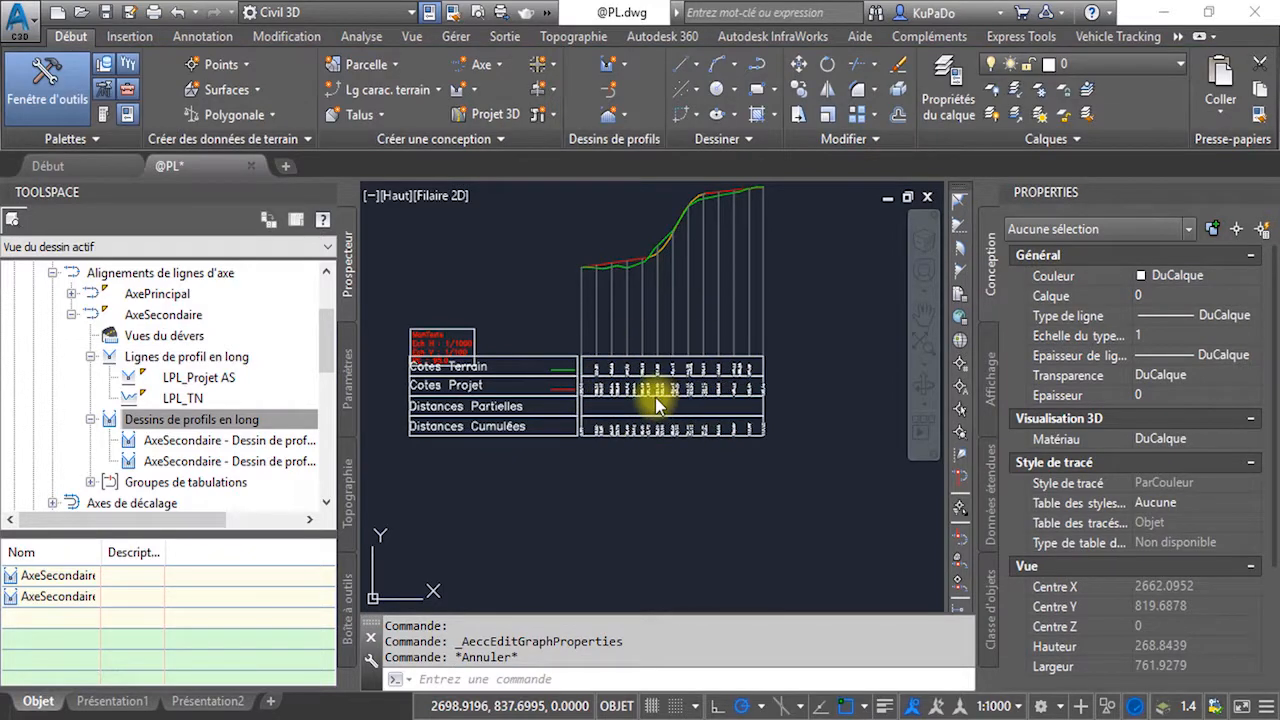
- Add a Ligne de coupe band with the Cotes TN style to the duplicate AxeSecondaire profile view that has no bands
{"action": "mouse_move", "coordinate": [691, 450]}
{"action": "middle_mouse_down"}
{"action": "mouse_move", "coordinate": [629, 443]}
{"action": "mouse_move", "coordinate": [486, 466]}
{"action": "mouse_move", "coordinate": [543, 443]}
{"action": "middle_mouse_up"}
{"action": "left_click", "coordinate": [572, 431]}
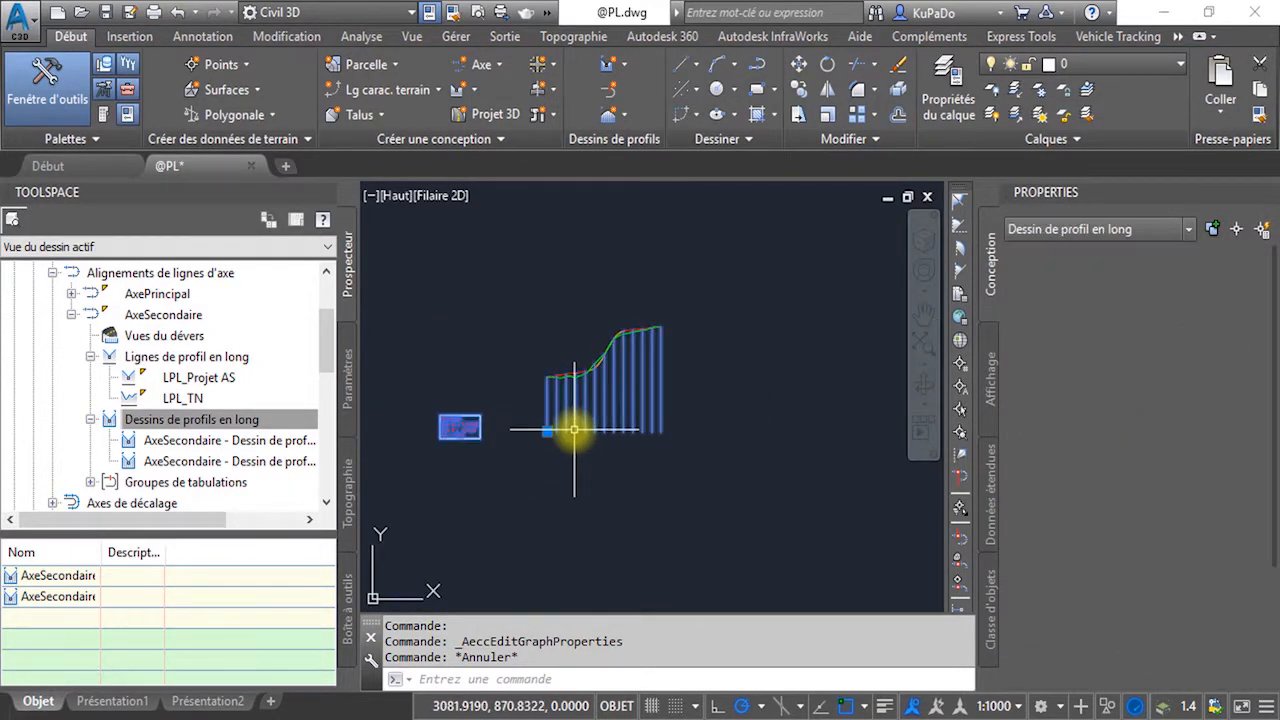
{"action": "left_click", "coordinate": [897, 74]}
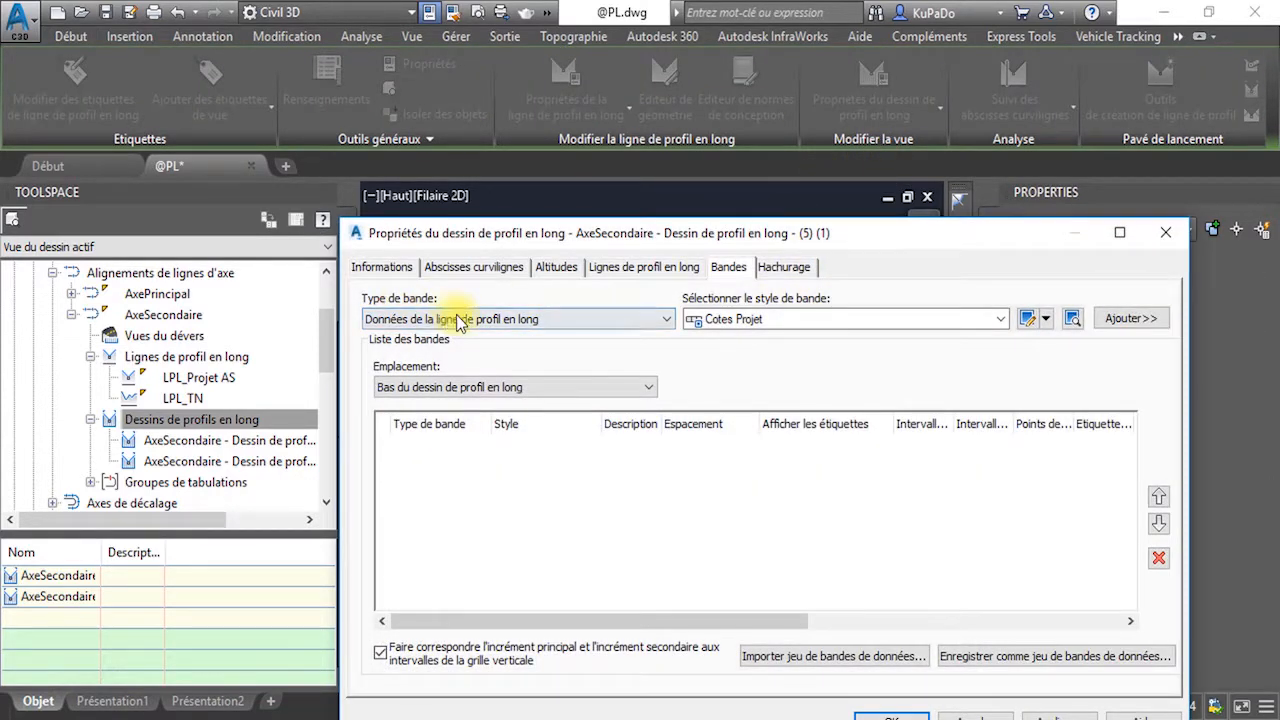
{"action": "left_click", "coordinate": [412, 319]}
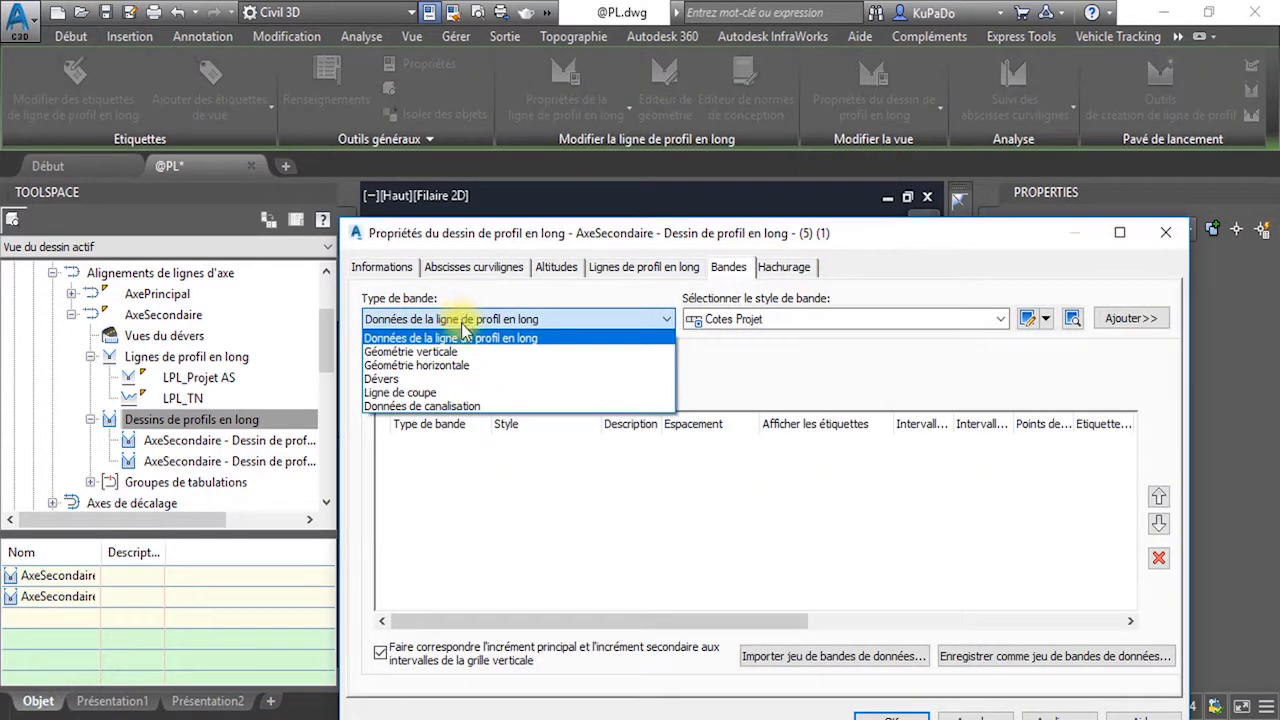
{"action": "left_click", "coordinate": [437, 394]}
{"action": "left_click", "coordinate": [855, 318]}
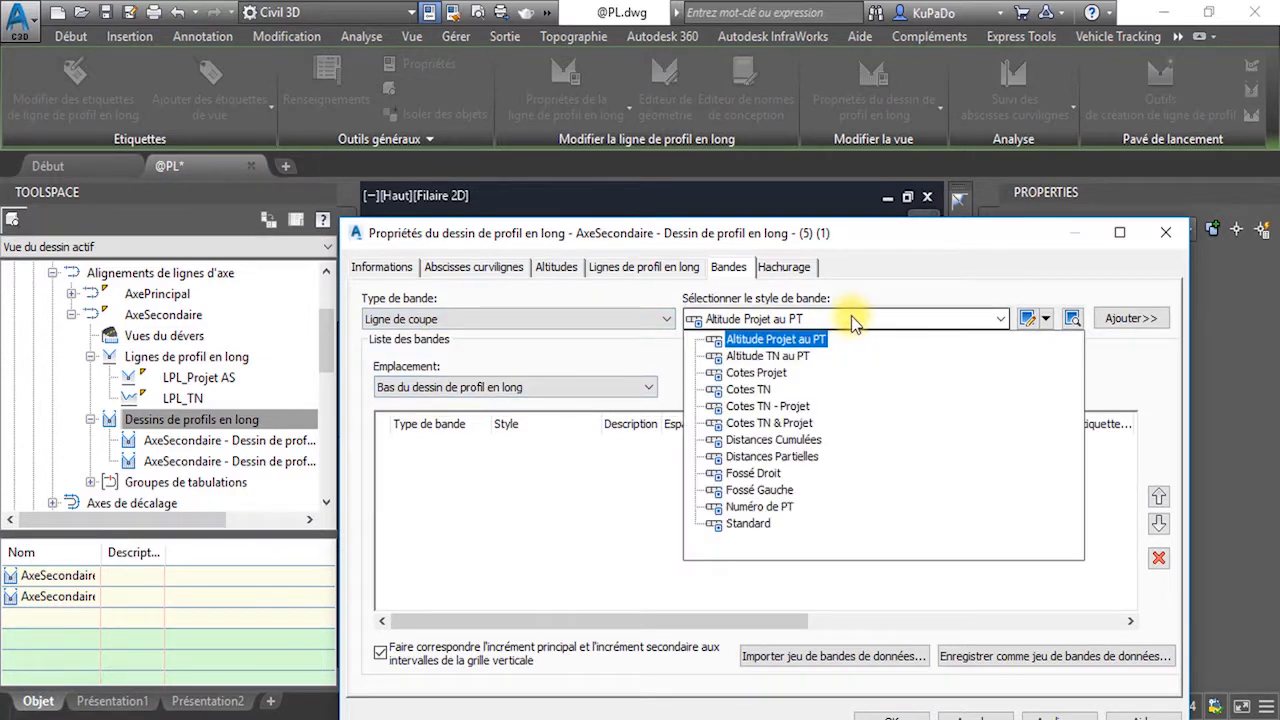
{"action": "left_click", "coordinate": [780, 389]}
{"action": "left_click", "coordinate": [1131, 318]}
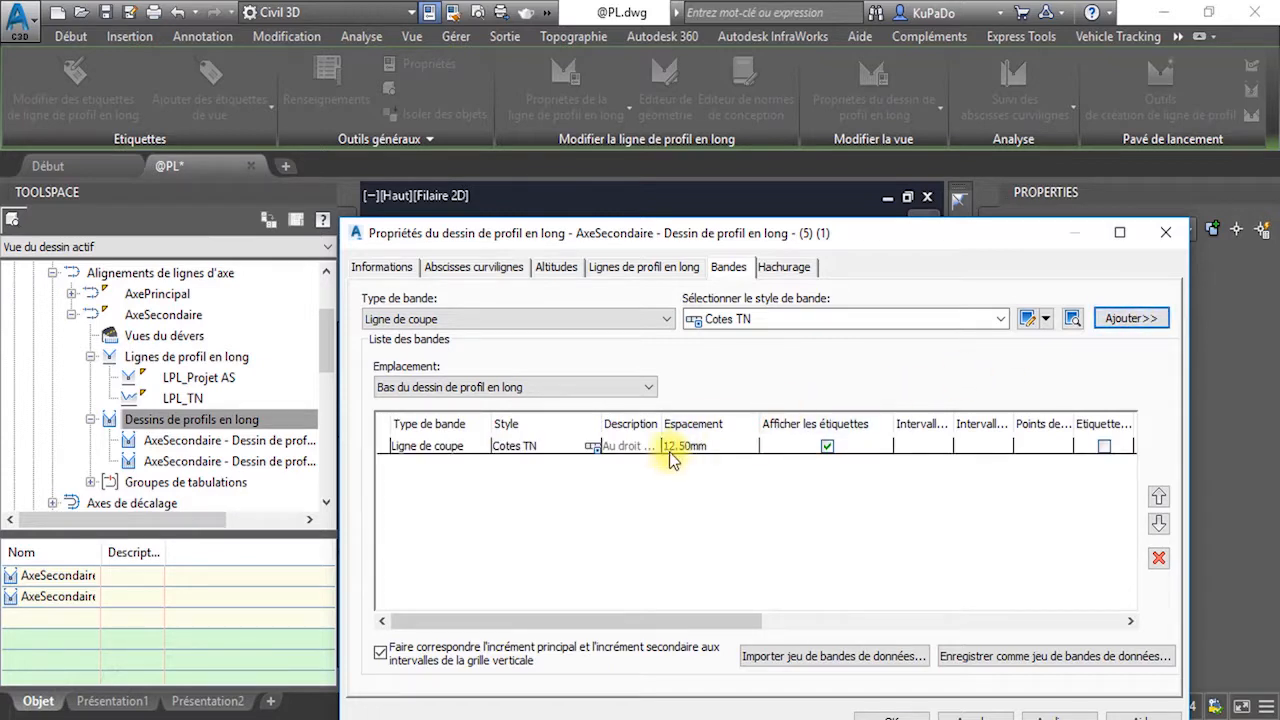
- Set the Espacement of the Cotes TN band to 0
{"action": "left_click", "coordinate": [713, 450]}
{"action": "left_click", "coordinate": [714, 450]}
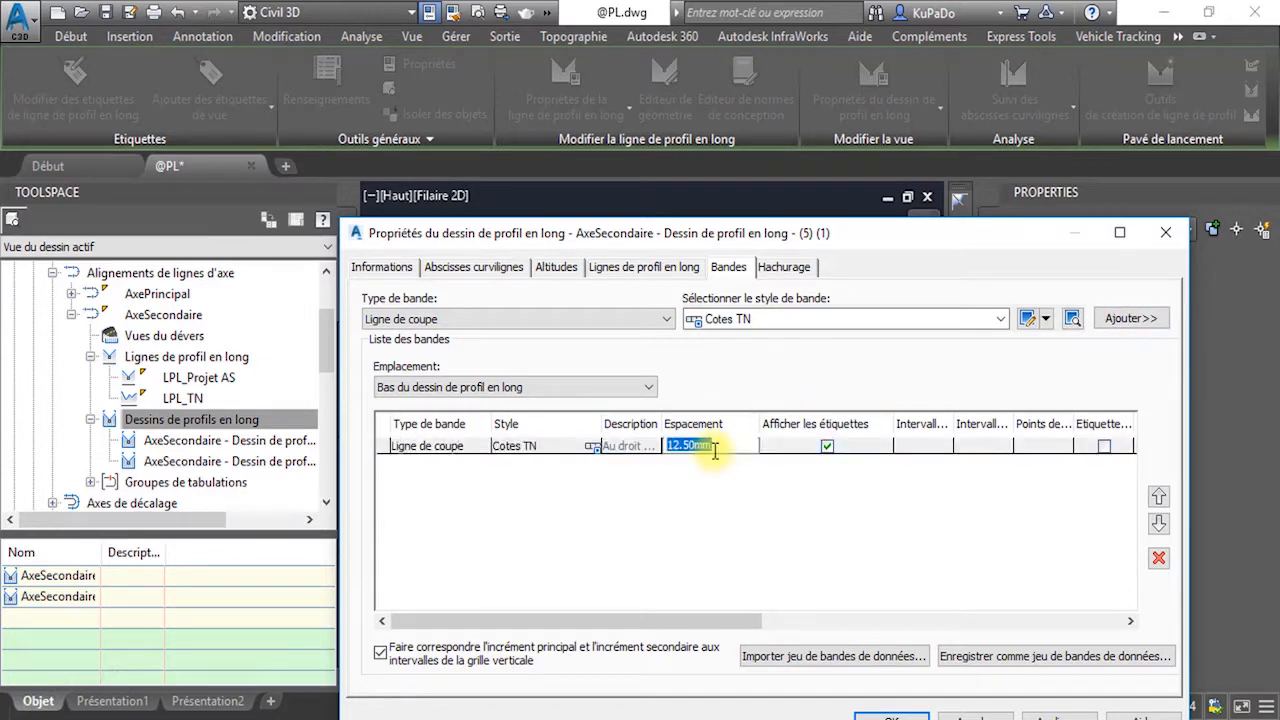
{"action": "type", "text": "0"}
{"action": "key", "text": "Return"}
- Add a Ligne de coupe band with the Cotes Projet style and set its Espacement to 0
{"action": "left_click", "coordinate": [922, 318]}
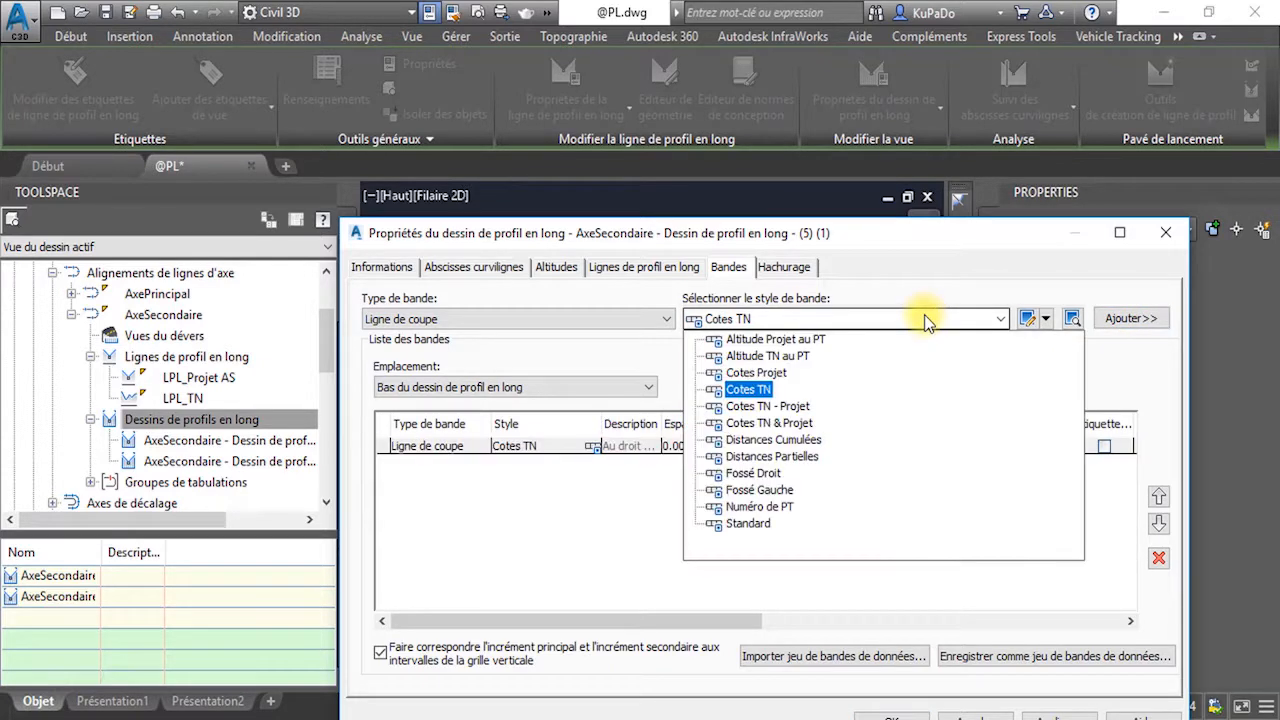
{"action": "left_click", "coordinate": [755, 372]}
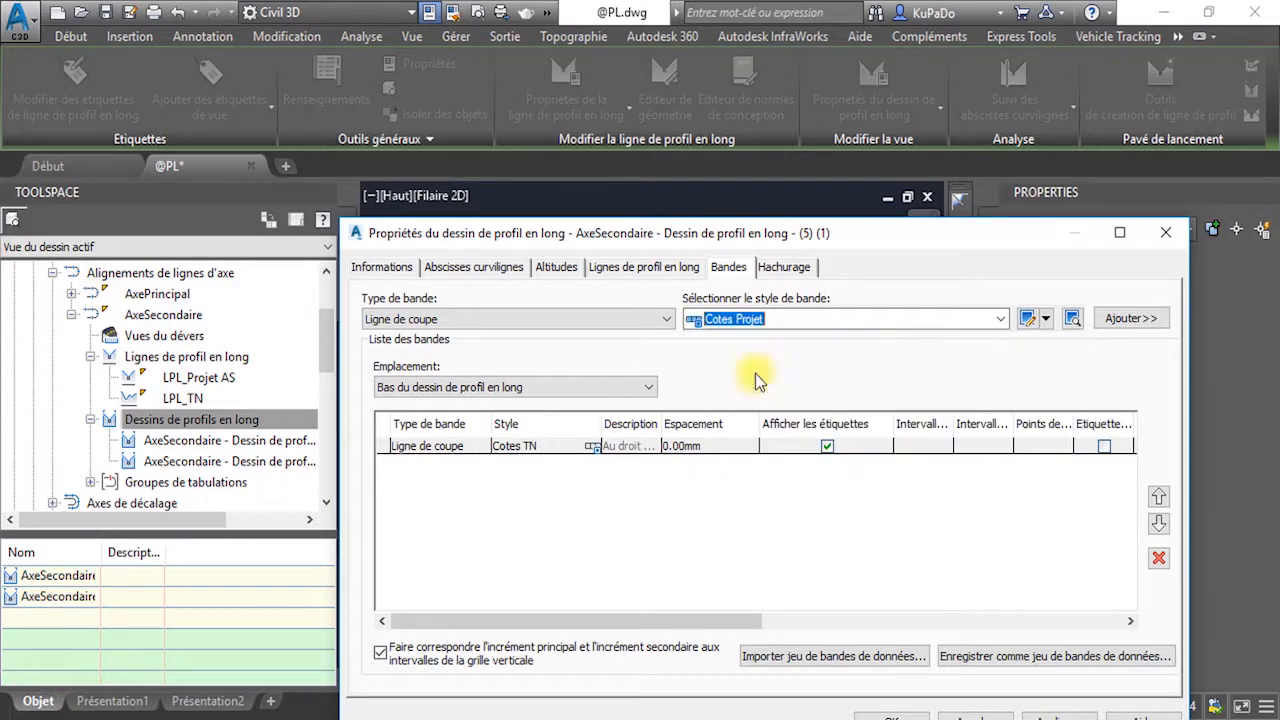
{"action": "left_click", "coordinate": [1128, 318]}
{"action": "left_click", "coordinate": [712, 464]}
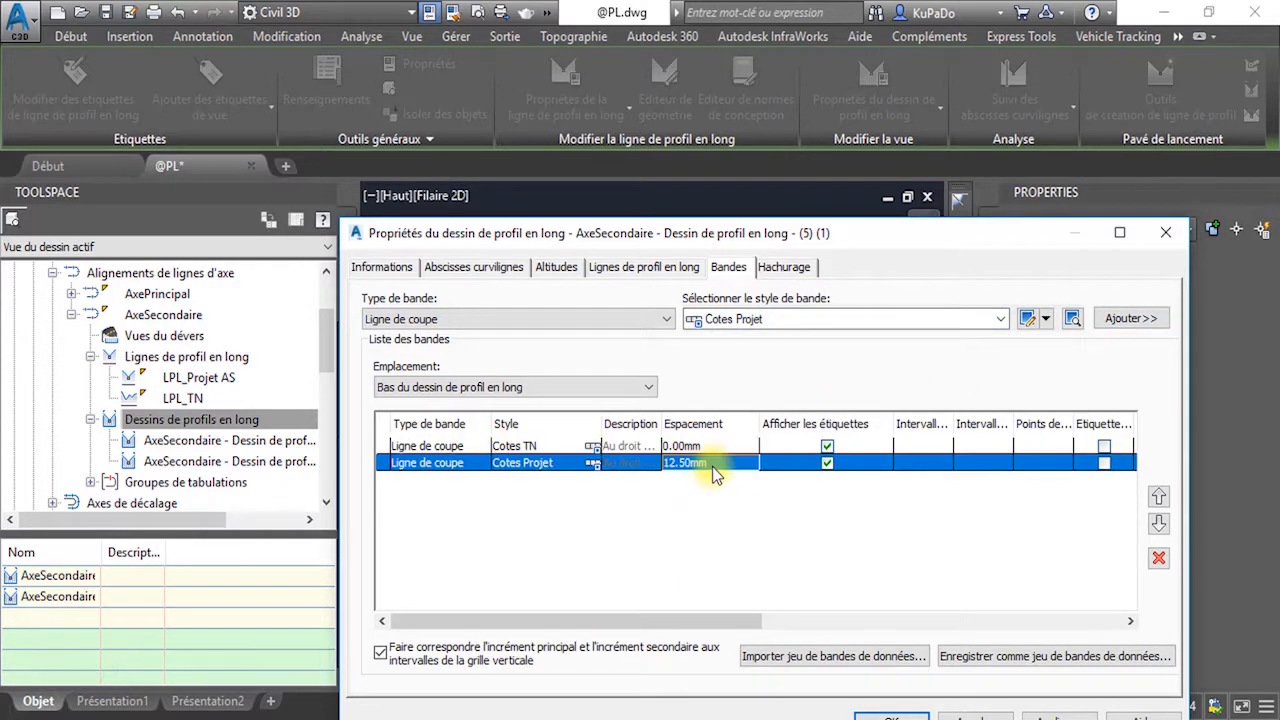
{"action": "left_click", "coordinate": [712, 464]}
{"action": "type", "text": "0"}
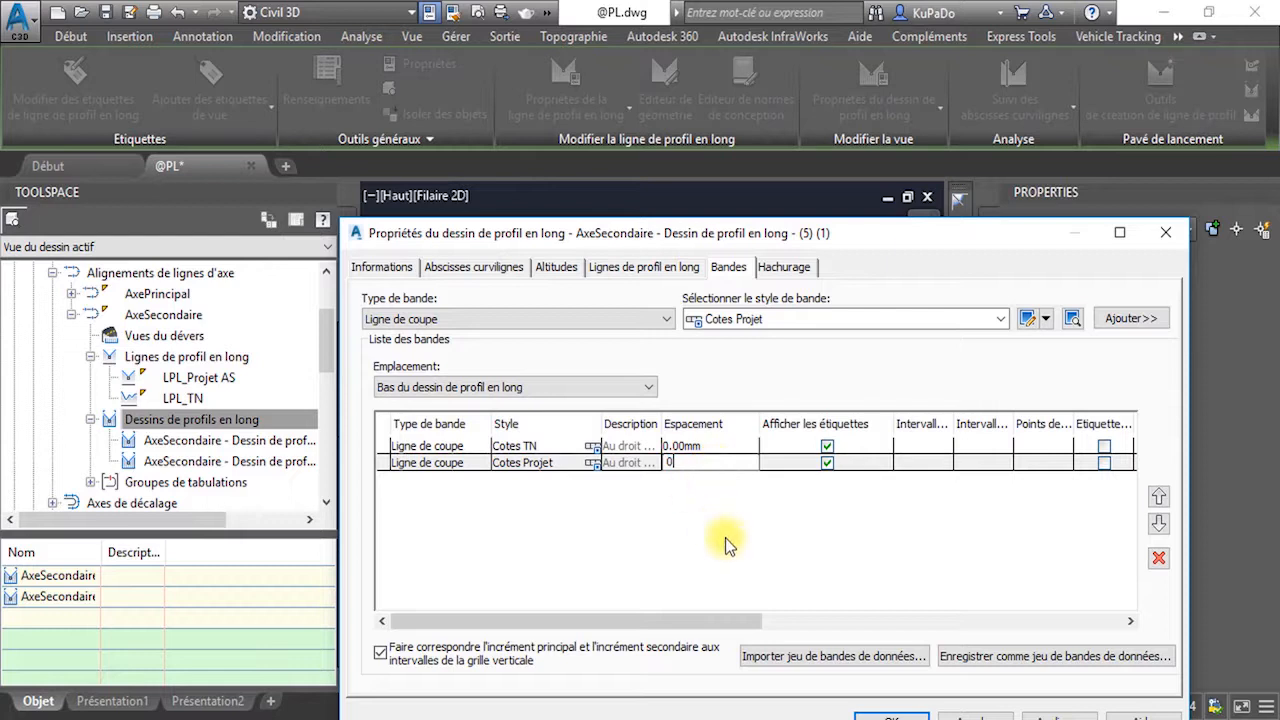
{"action": "key", "text": "Return"}
- Add a Ligne de coupe band with the Cotes TN - Projet style and set its Espacement to 0
{"action": "left_click", "coordinate": [876, 319]}
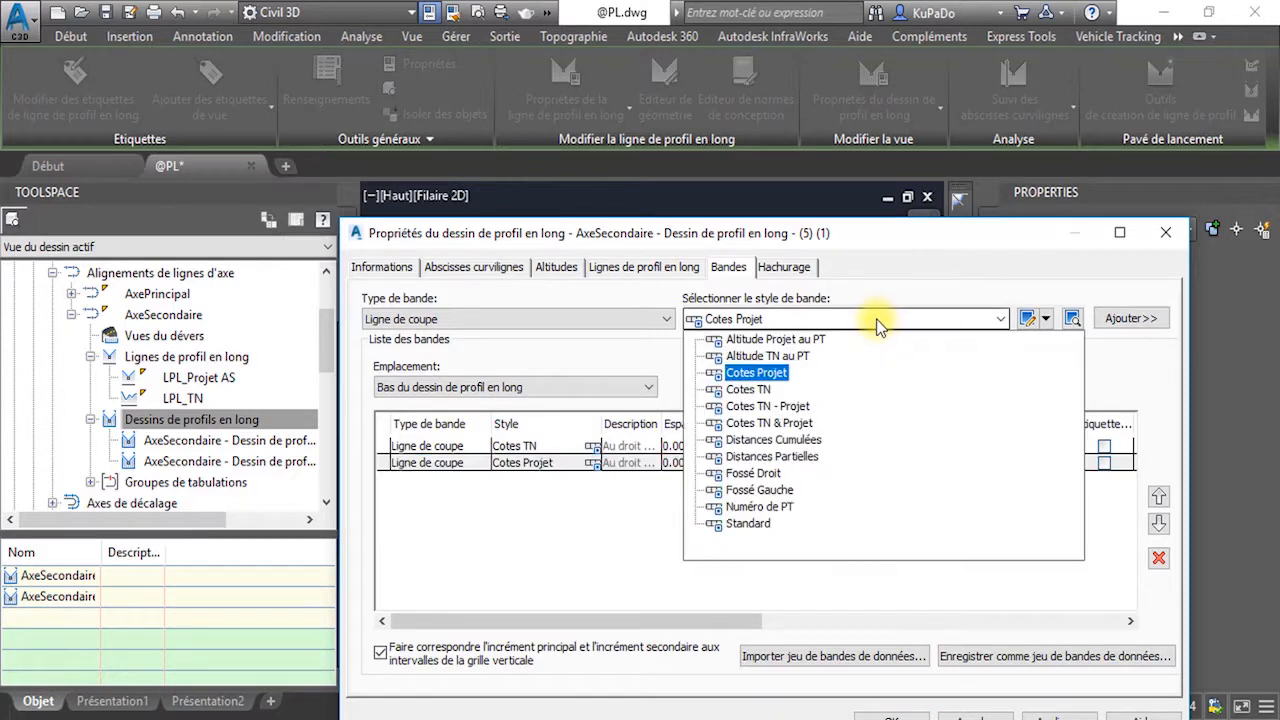
{"action": "left_click", "coordinate": [786, 407]}
{"action": "left_click", "coordinate": [1124, 318]}
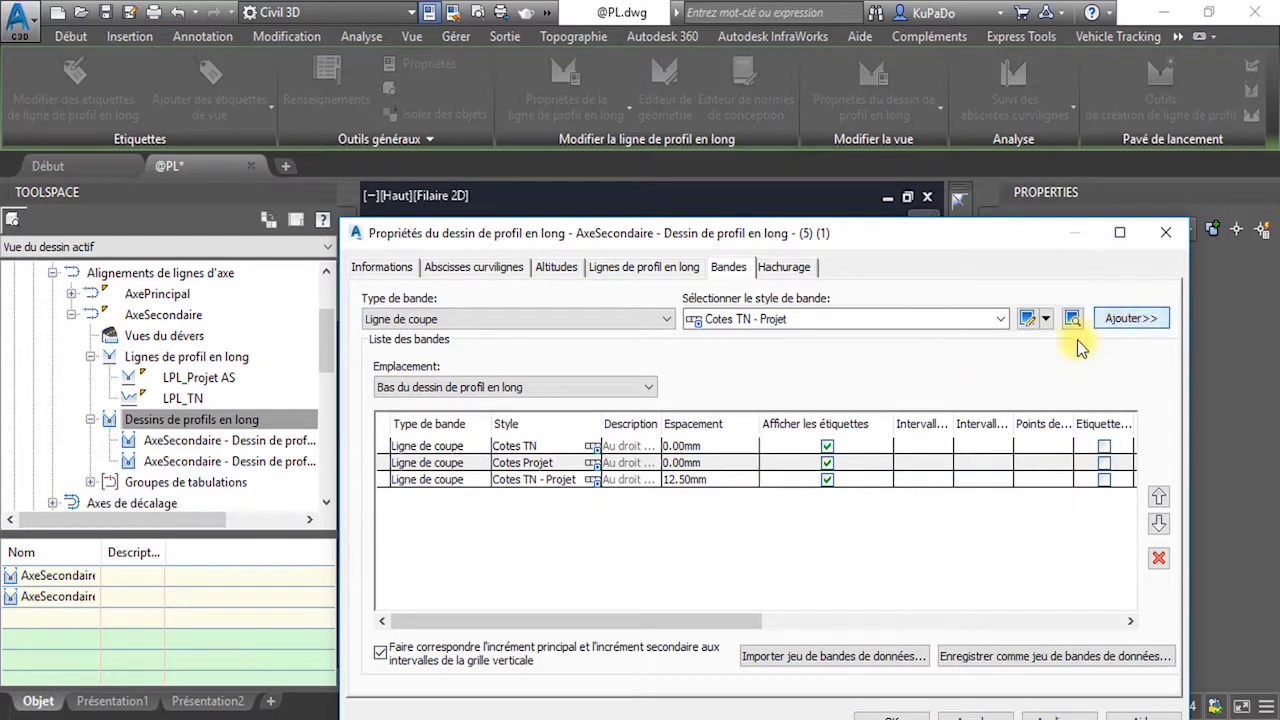
{"action": "left_click", "coordinate": [722, 478]}
{"action": "left_click", "coordinate": [721, 478]}
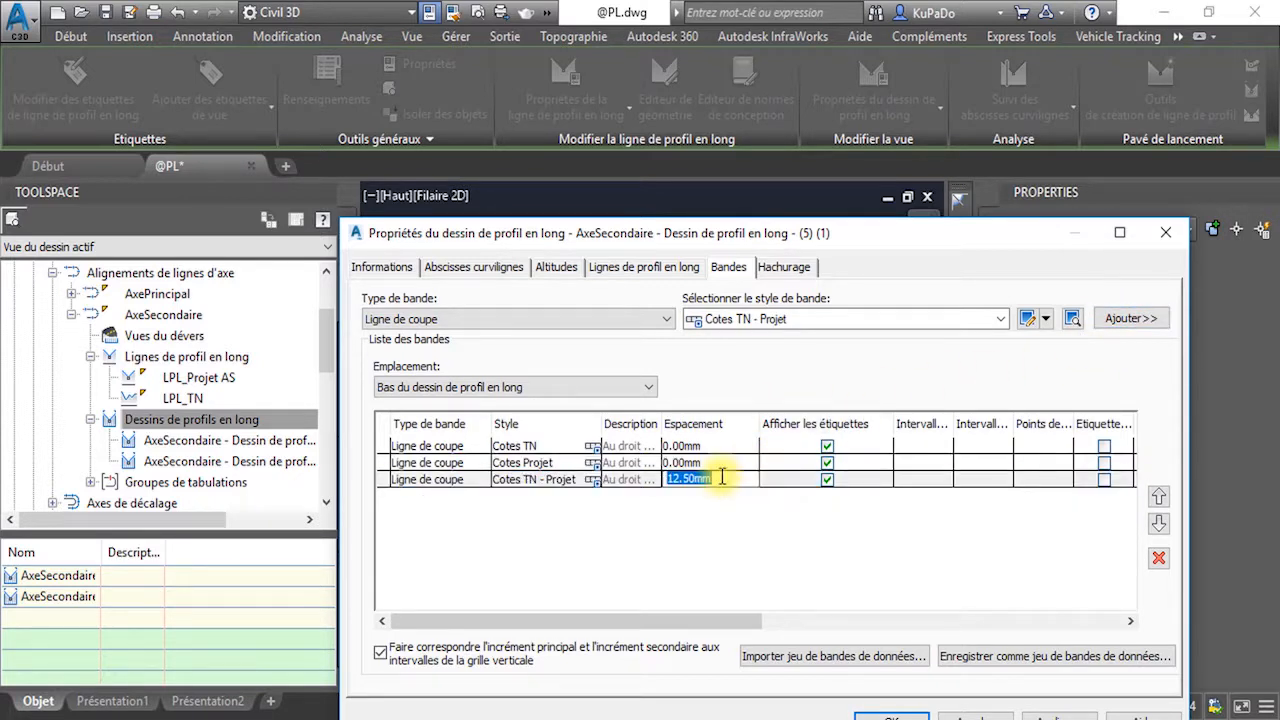
{"action": "type", "text": "0"}
{"action": "key", "text": "Return"}
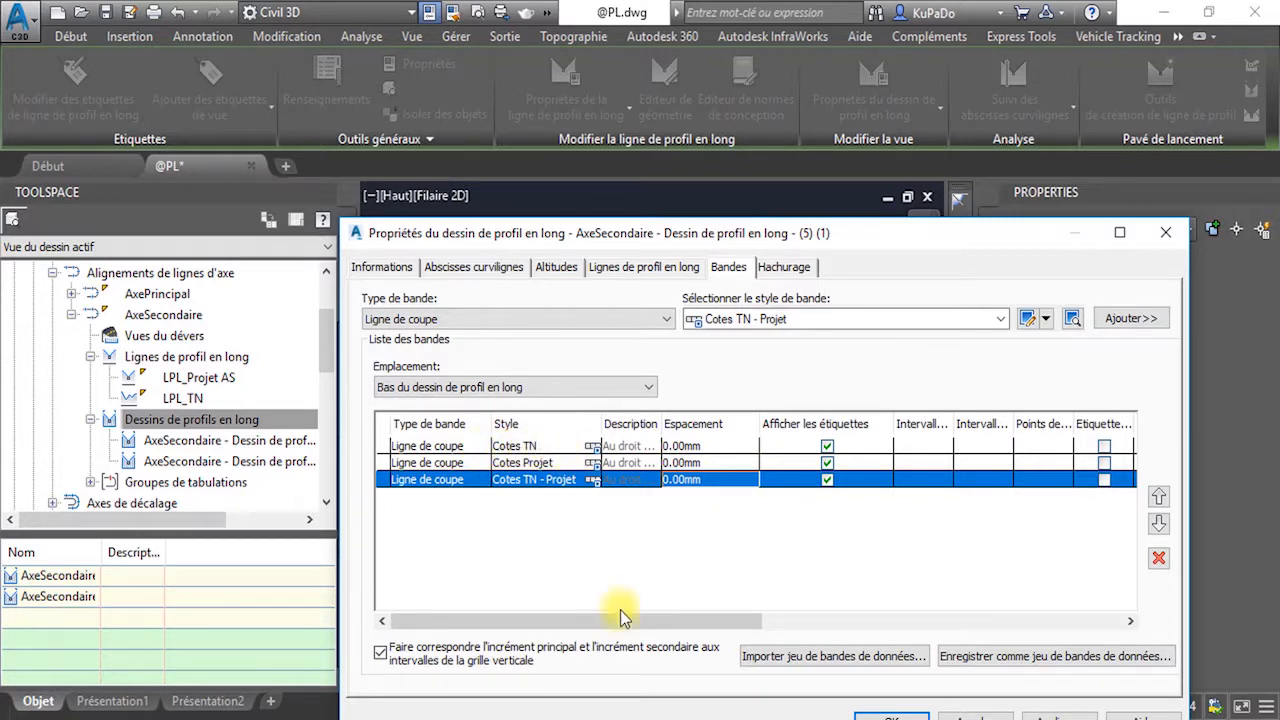
- Check the Source de données choices for the Cotes TN band and keep TAB_AxeS selected
{"action": "left_click_drag", "start_coordinate": [620, 620], "coordinate": [950, 619]}
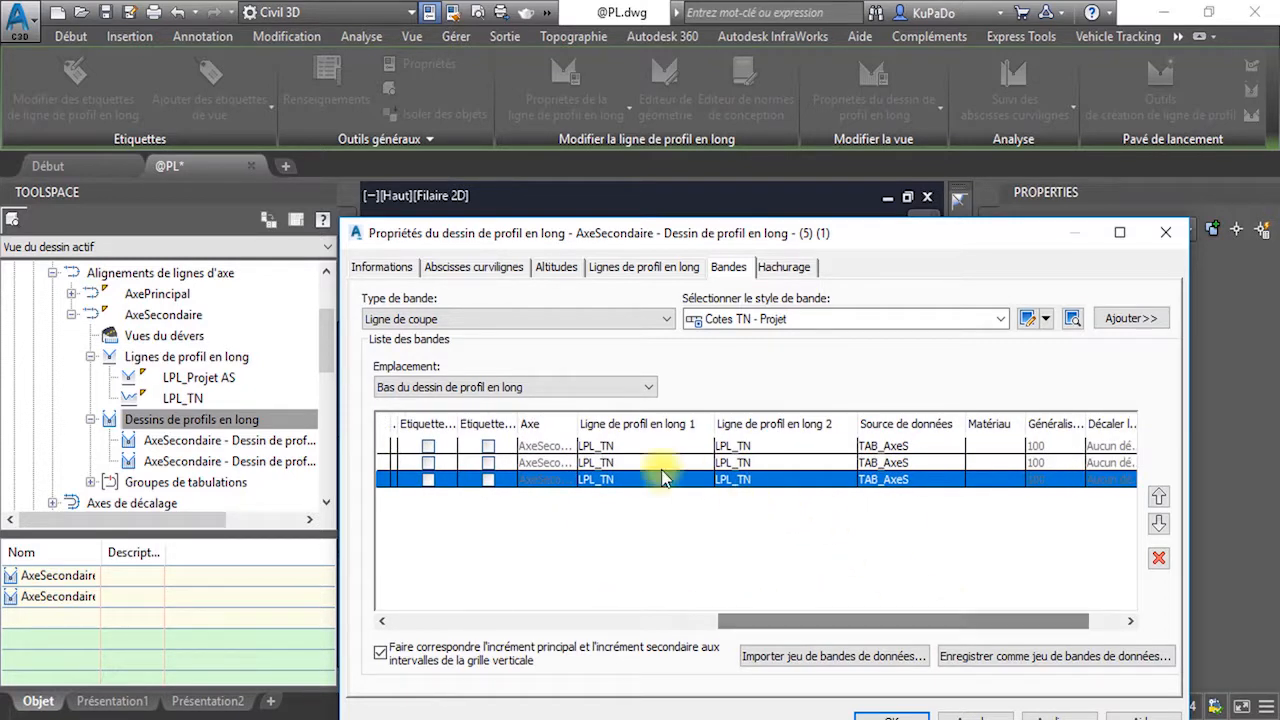
{"action": "left_click", "coordinate": [878, 446]}
{"action": "left_click", "coordinate": [885, 449]}
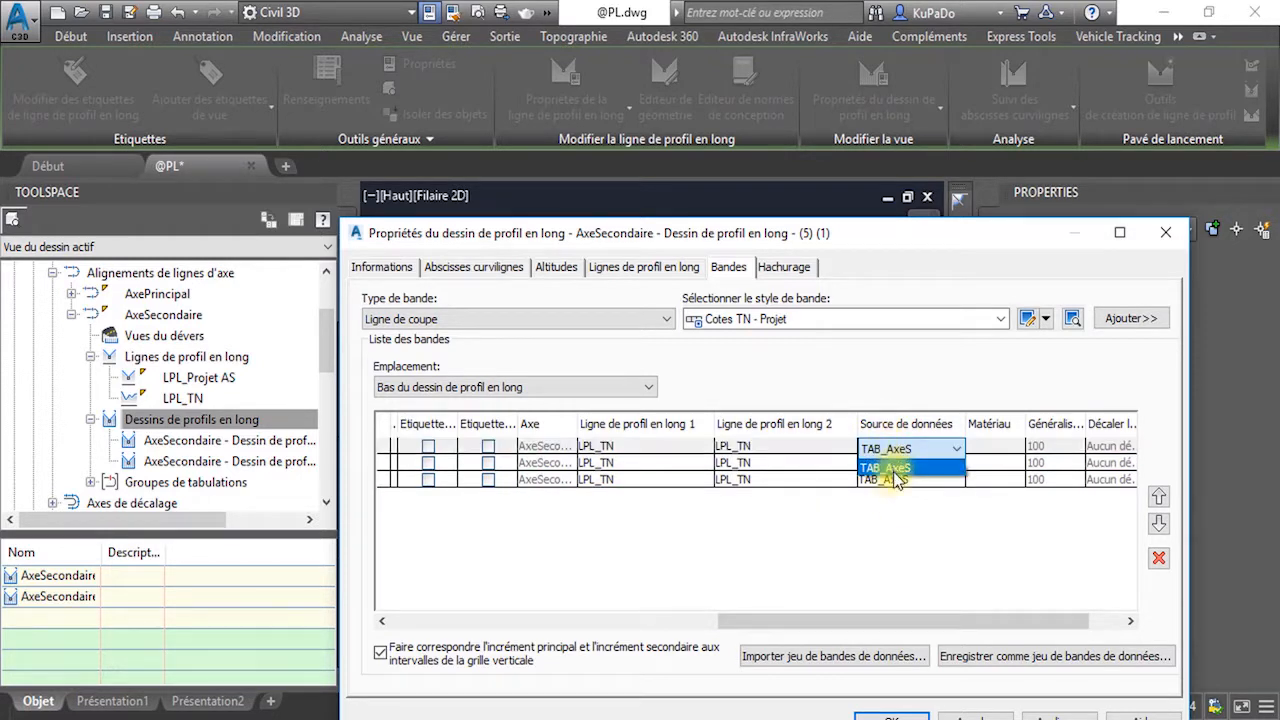
{"action": "left_click", "coordinate": [893, 480]}
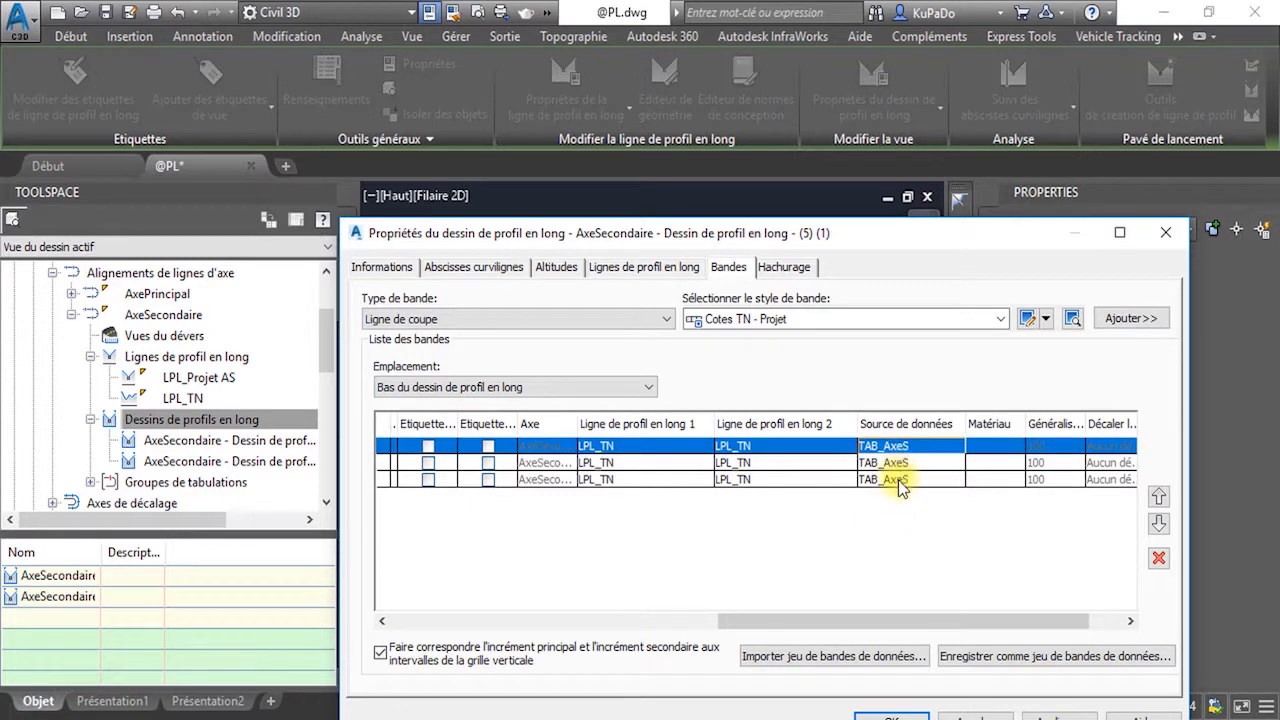
{"action": "left_click", "coordinate": [897, 448]}
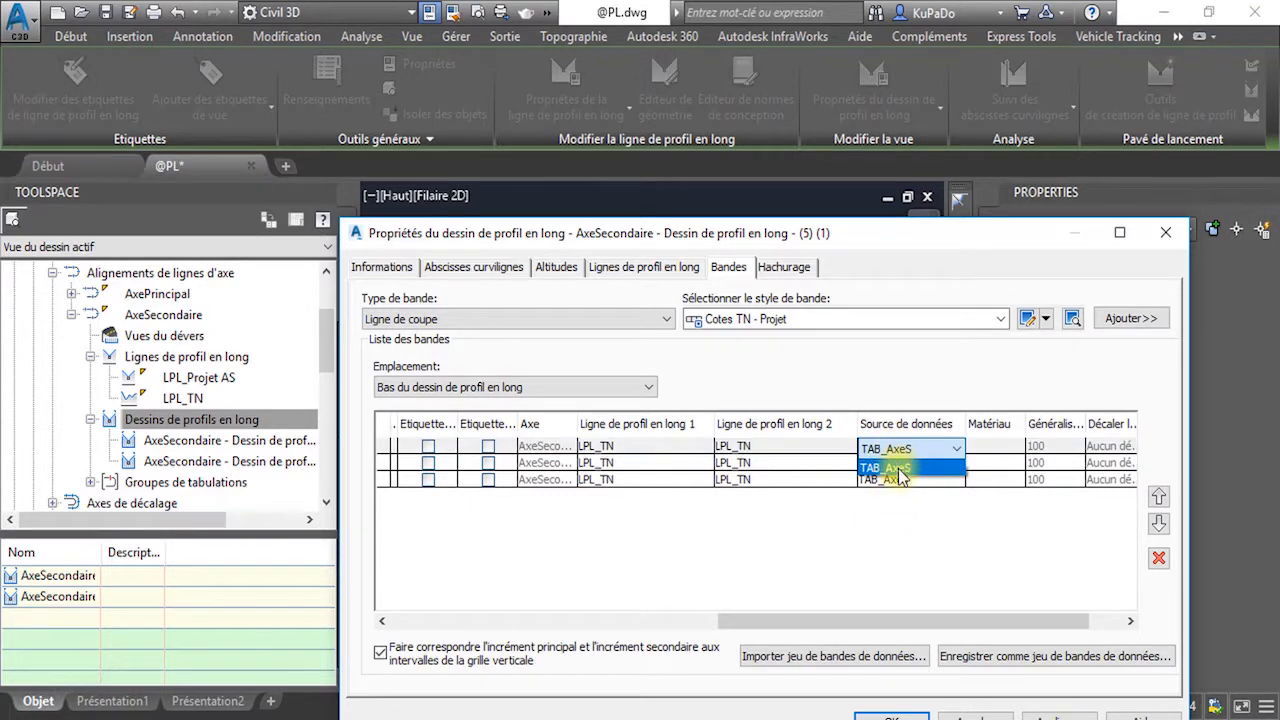
{"action": "left_click", "coordinate": [900, 468]}
{"action": "left_click", "coordinate": [897, 448]}
{"action": "left_click", "coordinate": [890, 467]}
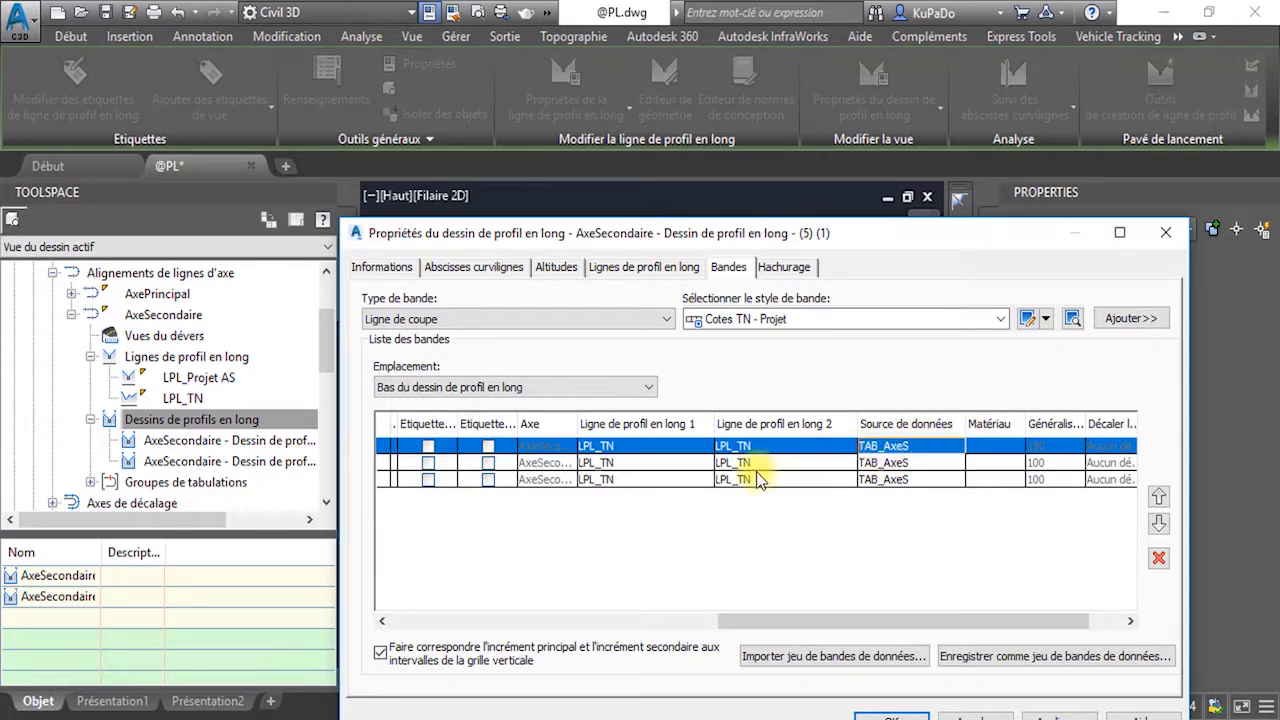
- Set both Ligne de profil en long 1 and Ligne de profil en long 2 of the Cotes Projet band to LPL_Projet AS
{"action": "left_click", "coordinate": [670, 463]}
{"action": "left_click", "coordinate": [705, 463]}
{"action": "left_click", "coordinate": [712, 497]}
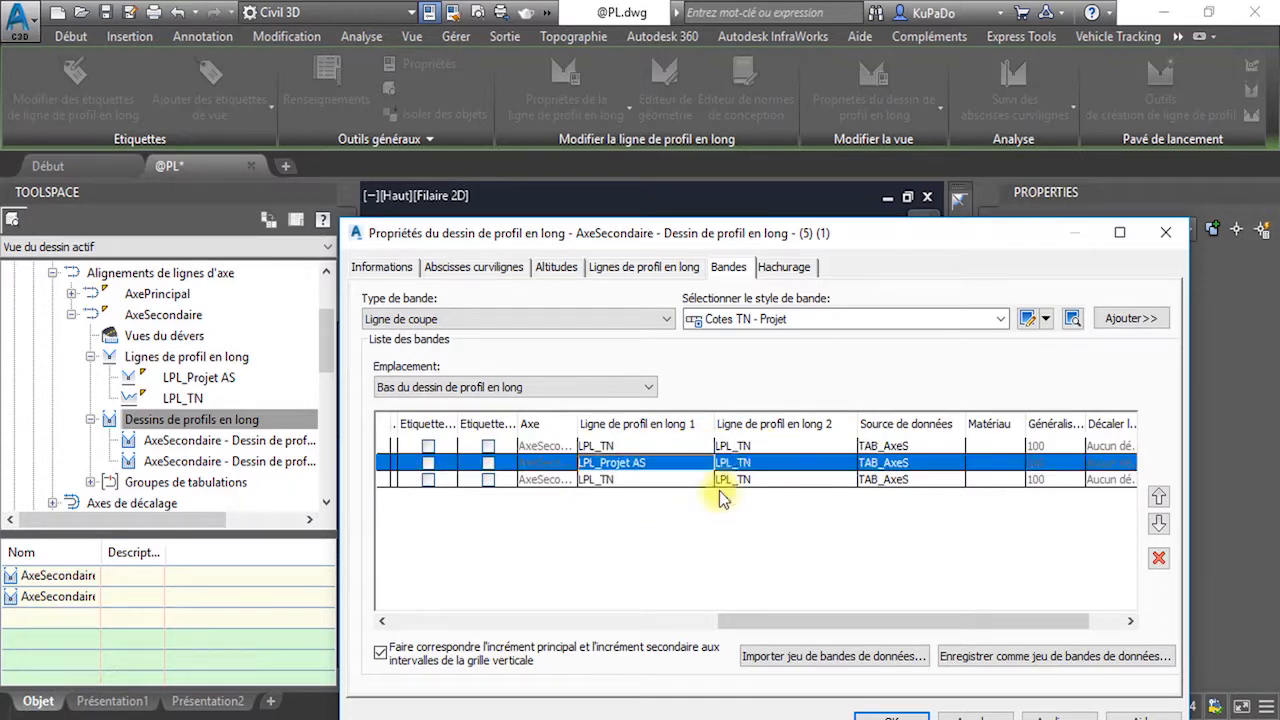
{"action": "left_click", "coordinate": [744, 466]}
{"action": "left_click", "coordinate": [749, 496]}
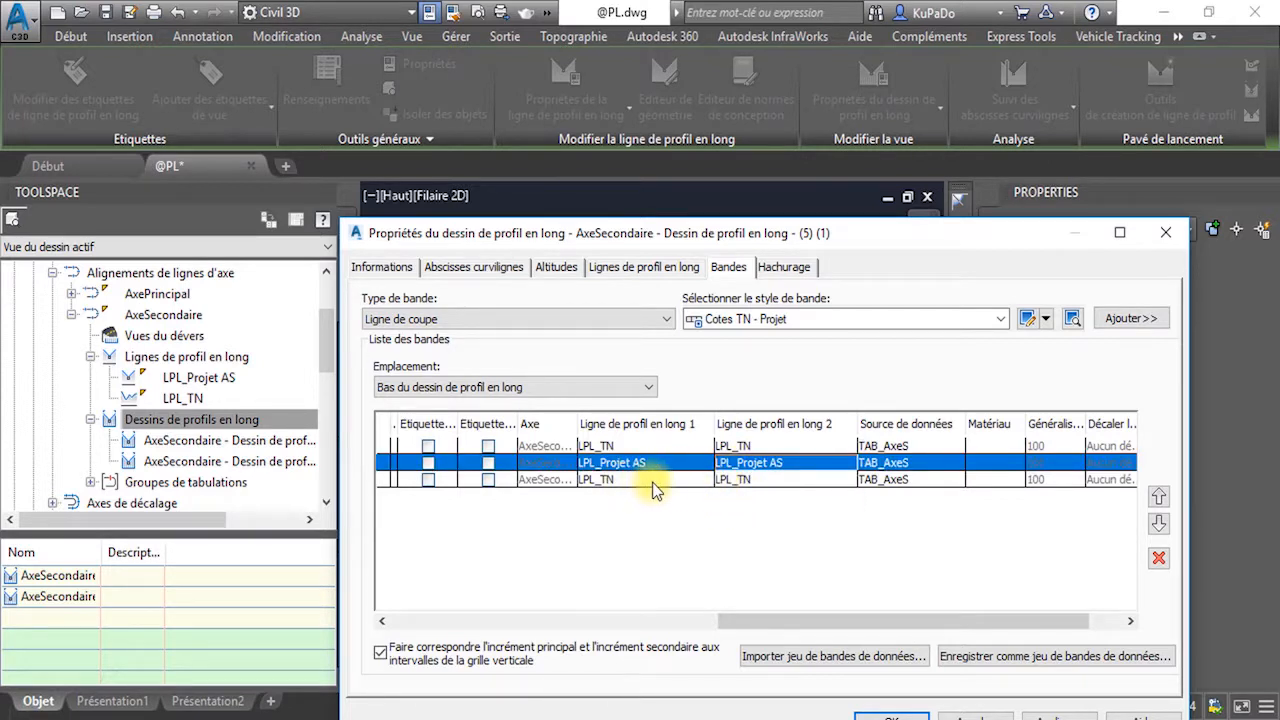
- Set Ligne de profil en long 2 of the Cotes TN - Projet band to LPL_Projet AS
{"action": "left_click", "coordinate": [767, 481]}
{"action": "left_click", "coordinate": [767, 481]}
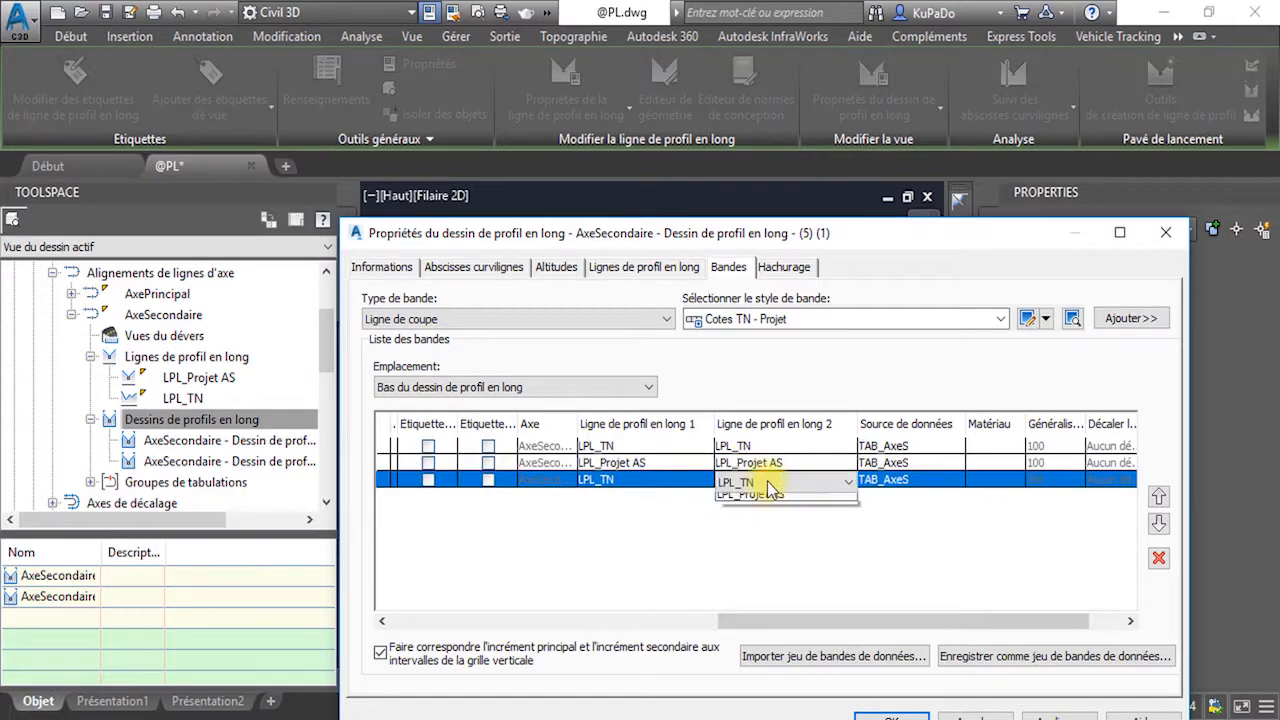
{"action": "left_click", "coordinate": [770, 514]}
- Add two Ligne de coupe bands with the Distances Partielles and Distances Cumulées styles
{"action": "left_click_drag", "start_coordinate": [822, 621], "coordinate": [463, 621]}
{"action": "left_click", "coordinate": [783, 322]}
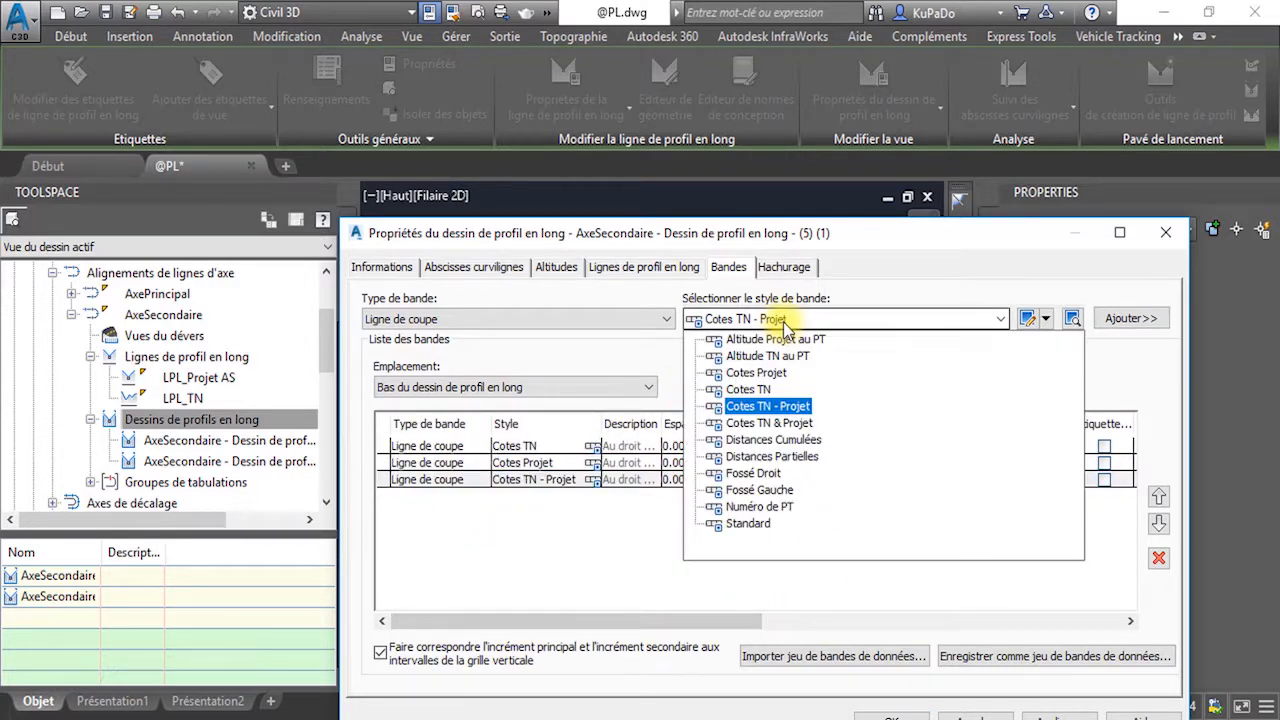
{"action": "left_click", "coordinate": [803, 456]}
{"action": "left_click", "coordinate": [1131, 318]}
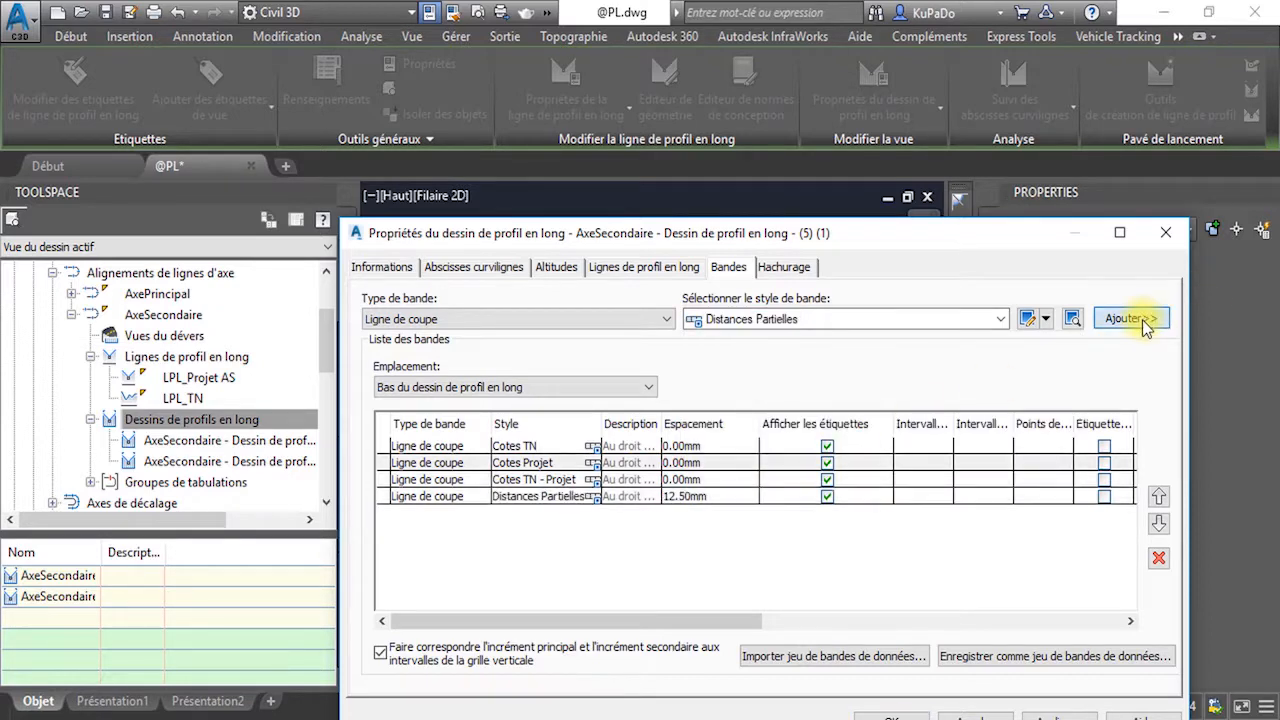
{"action": "left_click", "coordinate": [840, 320]}
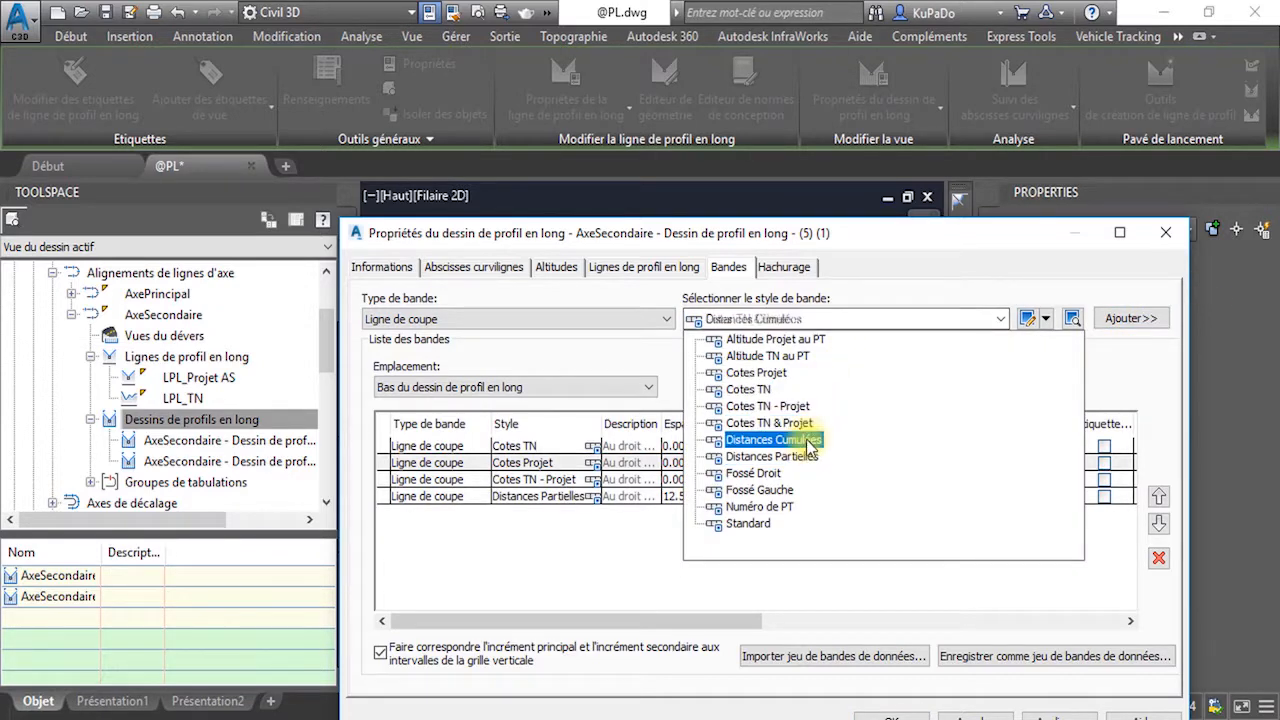
{"action": "left_click", "coordinate": [790, 440]}
{"action": "left_click", "coordinate": [1131, 318]}
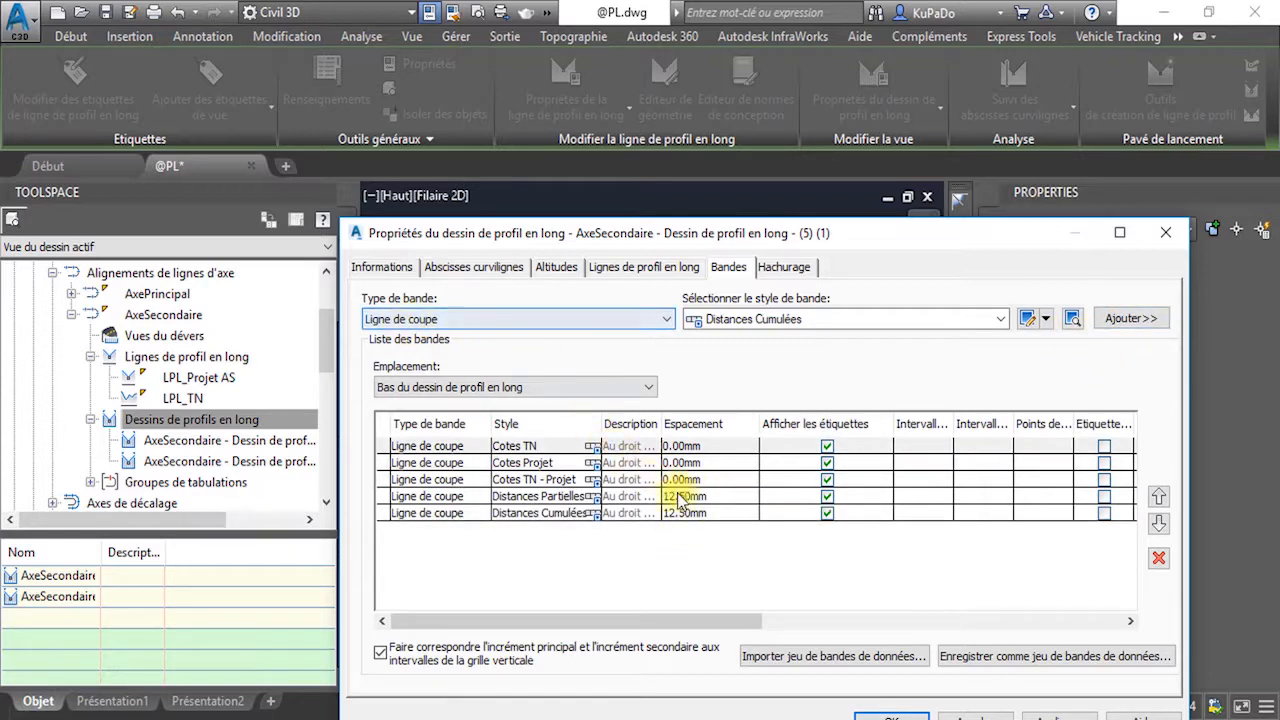
- Set the Espacement of the Distances Partielles and Distances Cumulées bands to 0
{"action": "left_click", "coordinate": [720, 500]}
{"action": "left_click", "coordinate": [719, 499]}
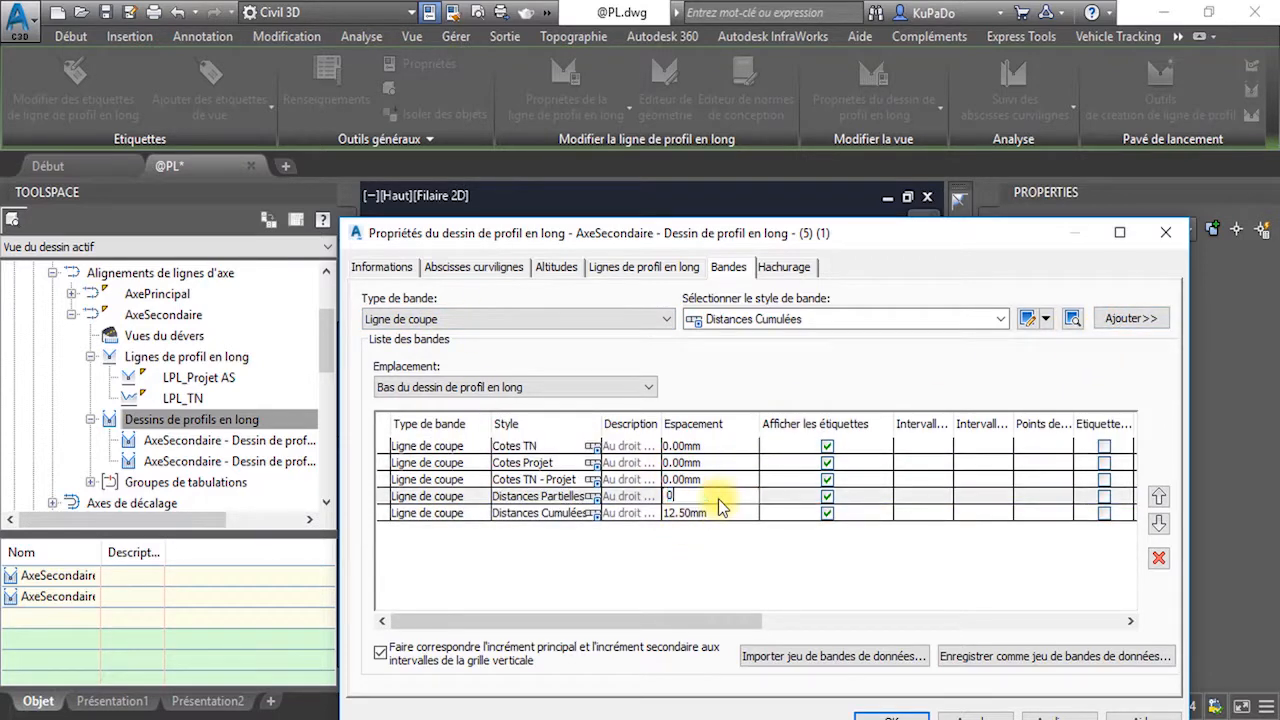
{"action": "type", "text": "0"}
{"action": "left_click", "coordinate": [734, 514]}
{"action": "left_click", "coordinate": [734, 514]}
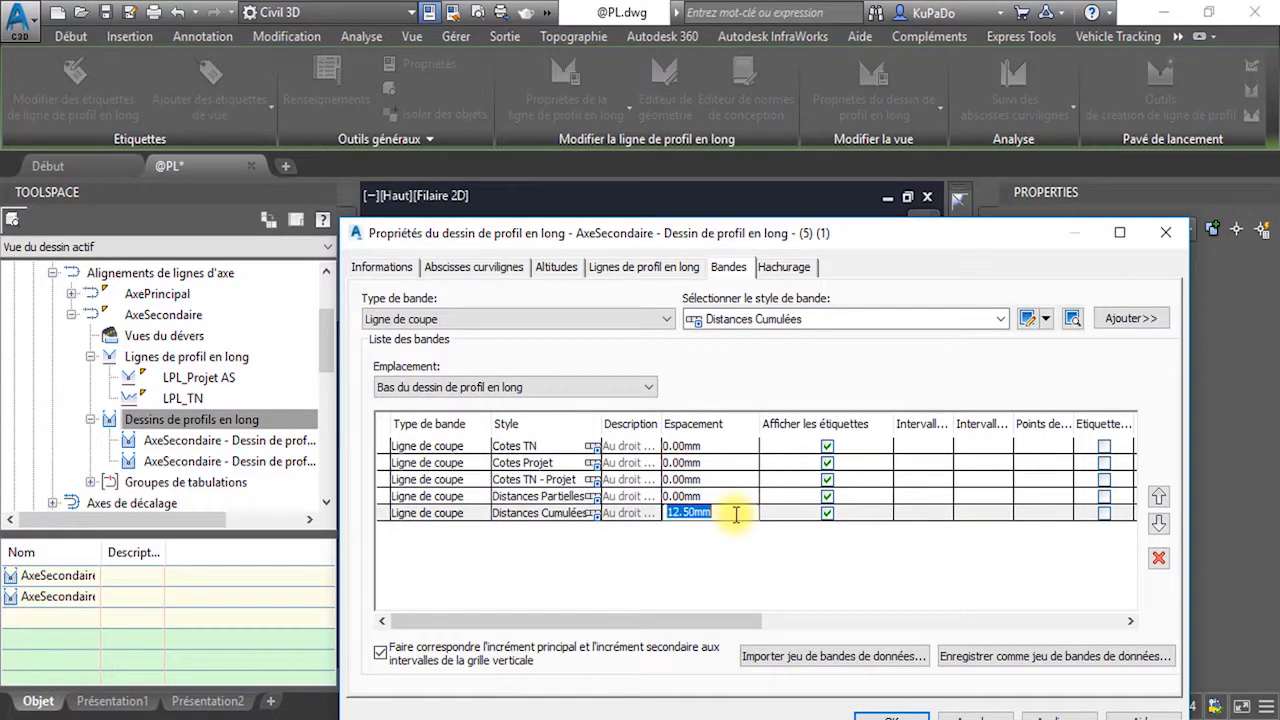
{"action": "left_click", "coordinate": [894, 556]}
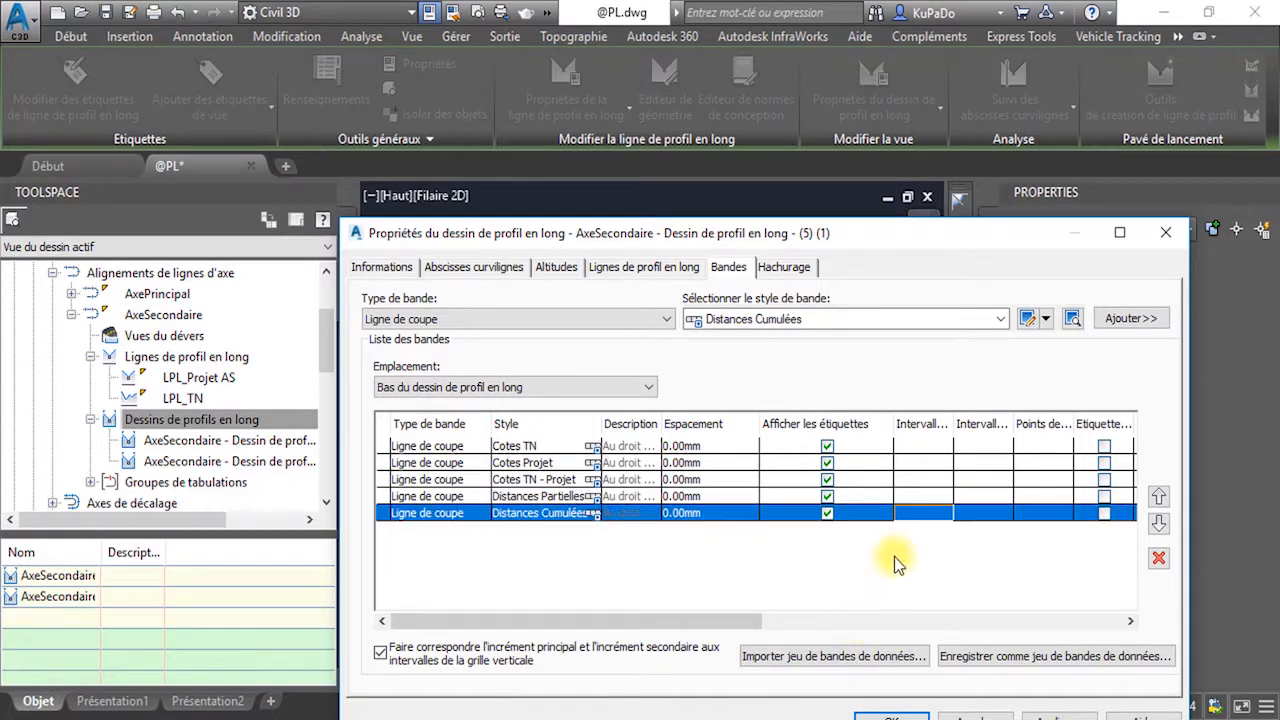
- Add a Ligne de coupe band with the Numéro de PT style and set its Espacement to 0
{"action": "left_click", "coordinate": [883, 318]}
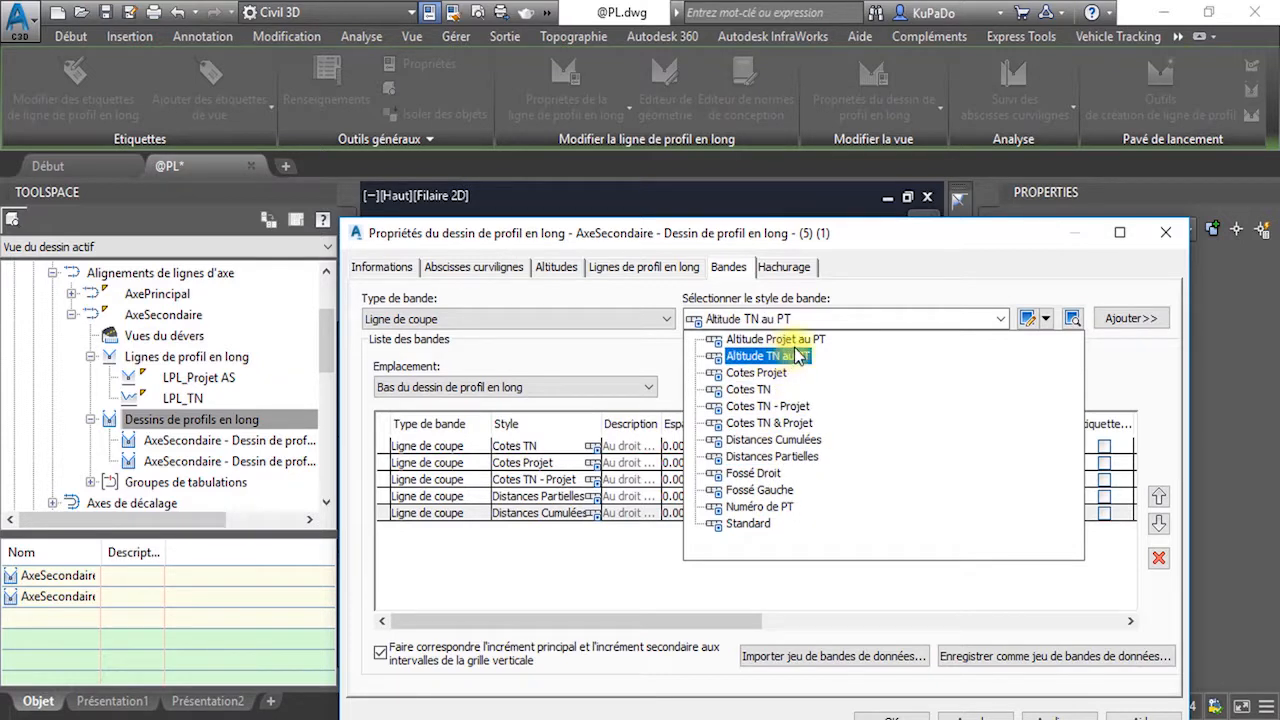
{"action": "left_click", "coordinate": [784, 506]}
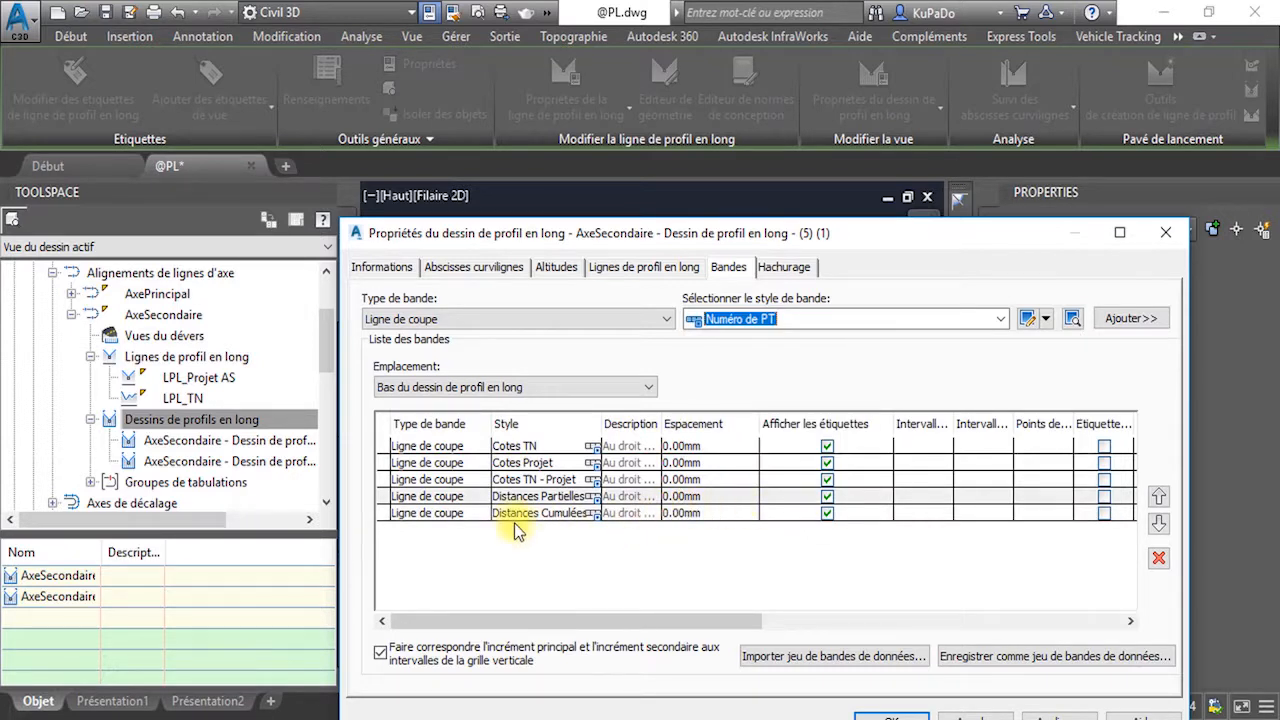
{"action": "left_click", "coordinate": [1148, 318]}
{"action": "left_click", "coordinate": [703, 529]}
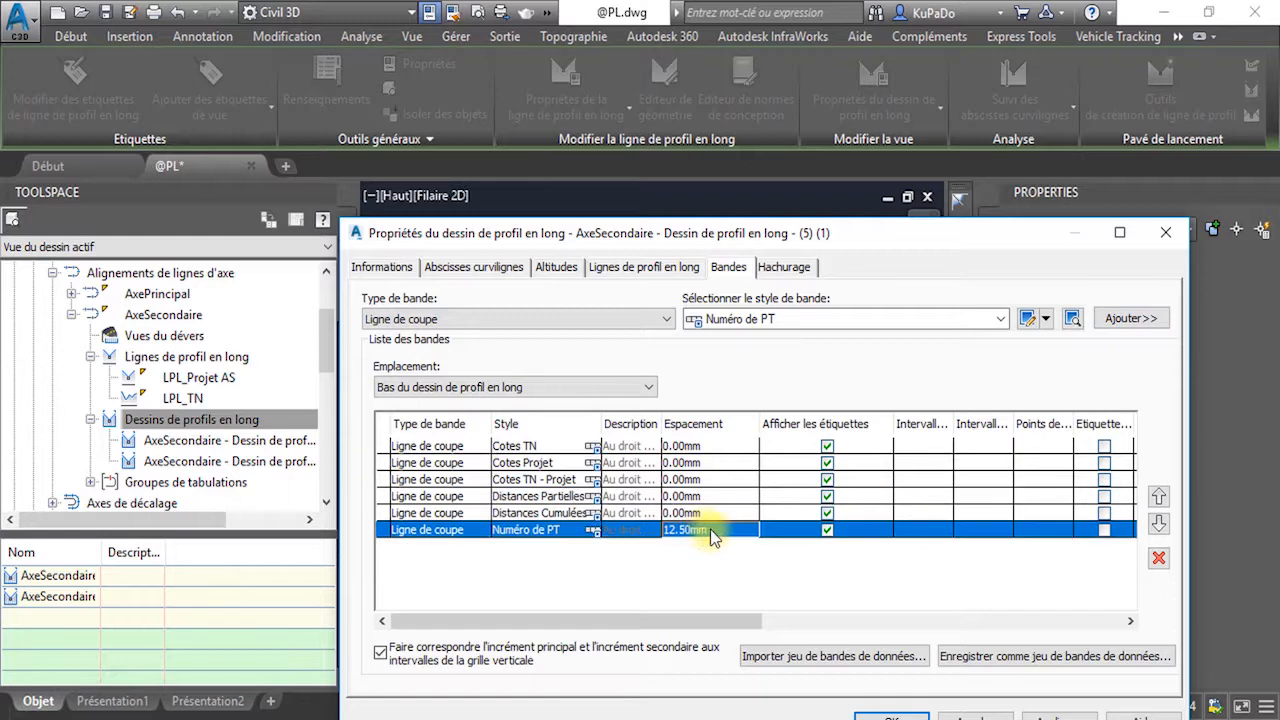
{"action": "left_click", "coordinate": [710, 529]}
{"action": "type", "text": "0"}
{"action": "left_click", "coordinate": [737, 584]}
- Try the Numéro de PT band above Distances Cumulées, and return it to the end of the band list
{"action": "left_click", "coordinate": [565, 532]}
{"action": "left_click", "coordinate": [1158, 505]}
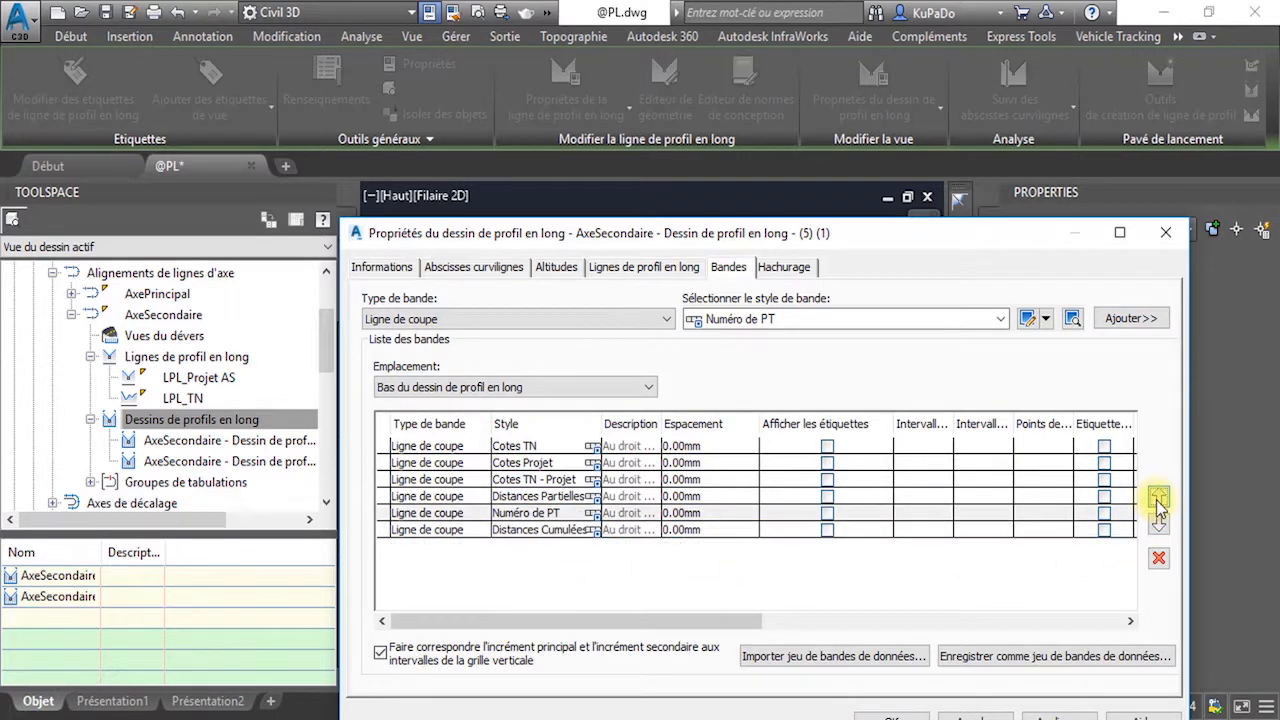
{"action": "left_click", "coordinate": [495, 513]}
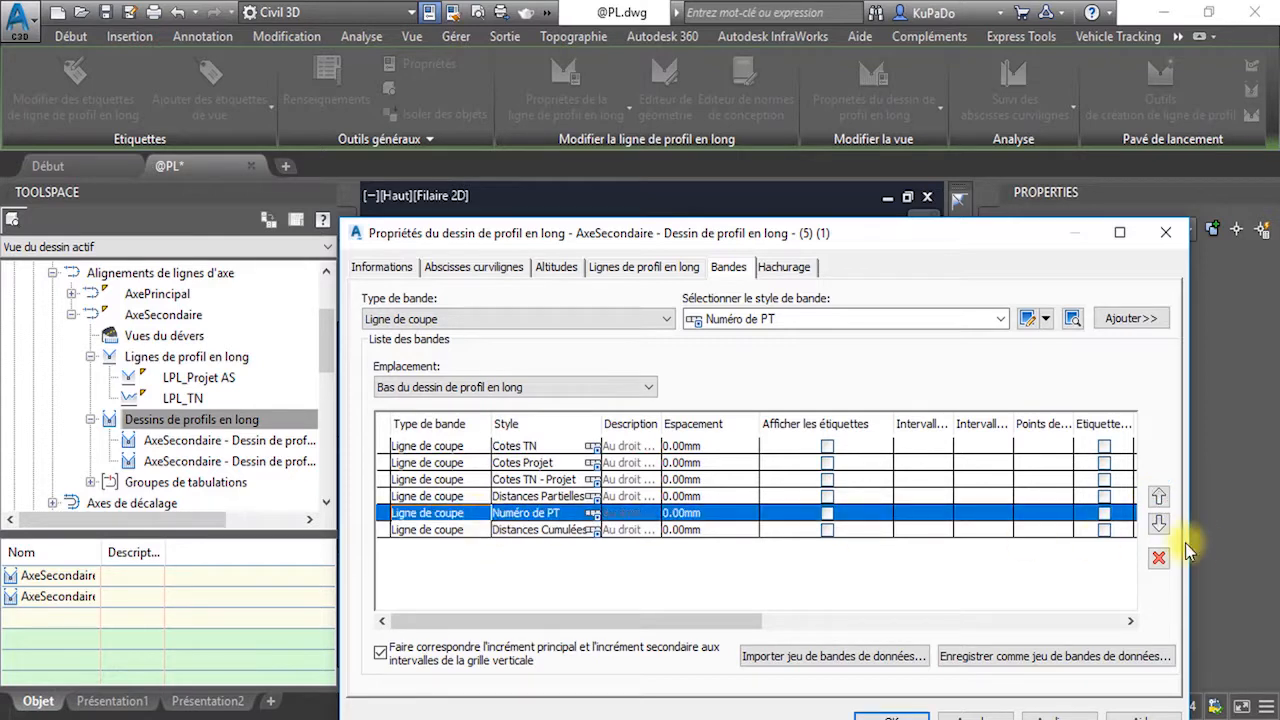
{"action": "left_click", "coordinate": [1158, 523]}
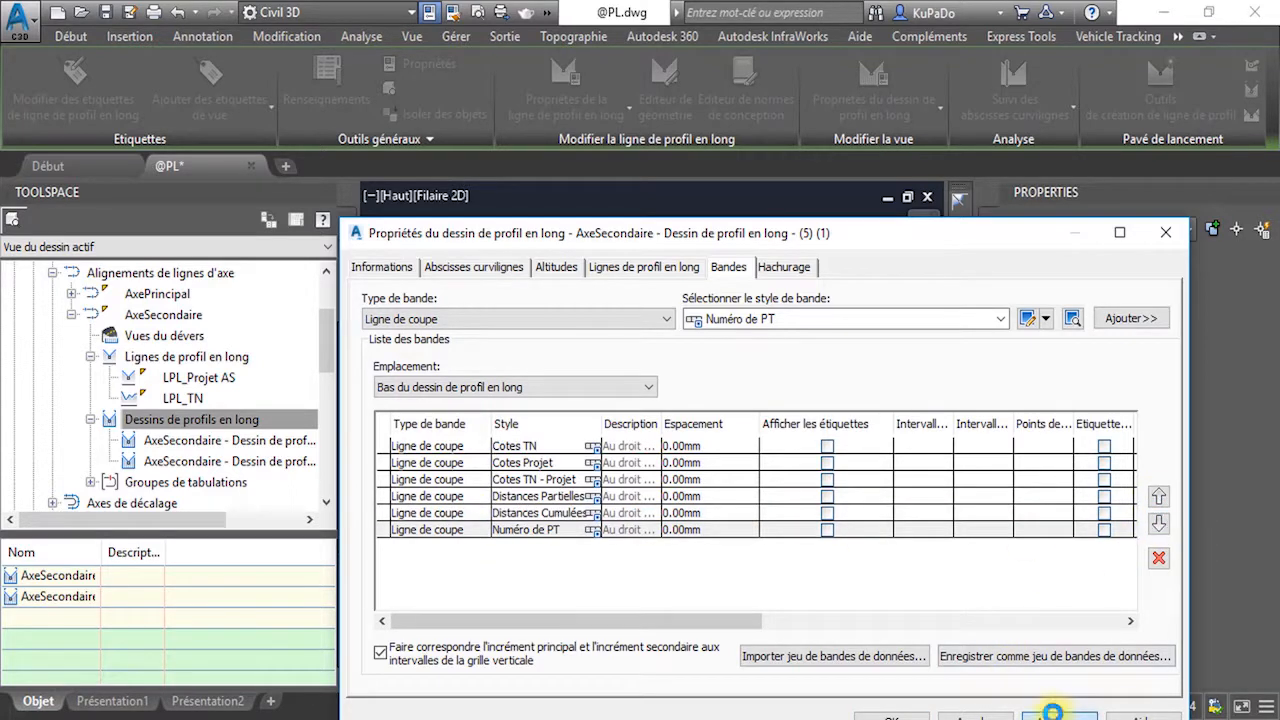
- Enable Afficher les étiquettes for all six Ligne de coupe bands and apply the change to the profile view
{"action": "mouse_move", "coordinate": [905, 243]}
{"action": "left_mouse_down"}
{"action": "mouse_move", "coordinate": [897, 710]}
{"action": "mouse_move", "coordinate": [897, 697]}
{"action": "left_mouse_up"}
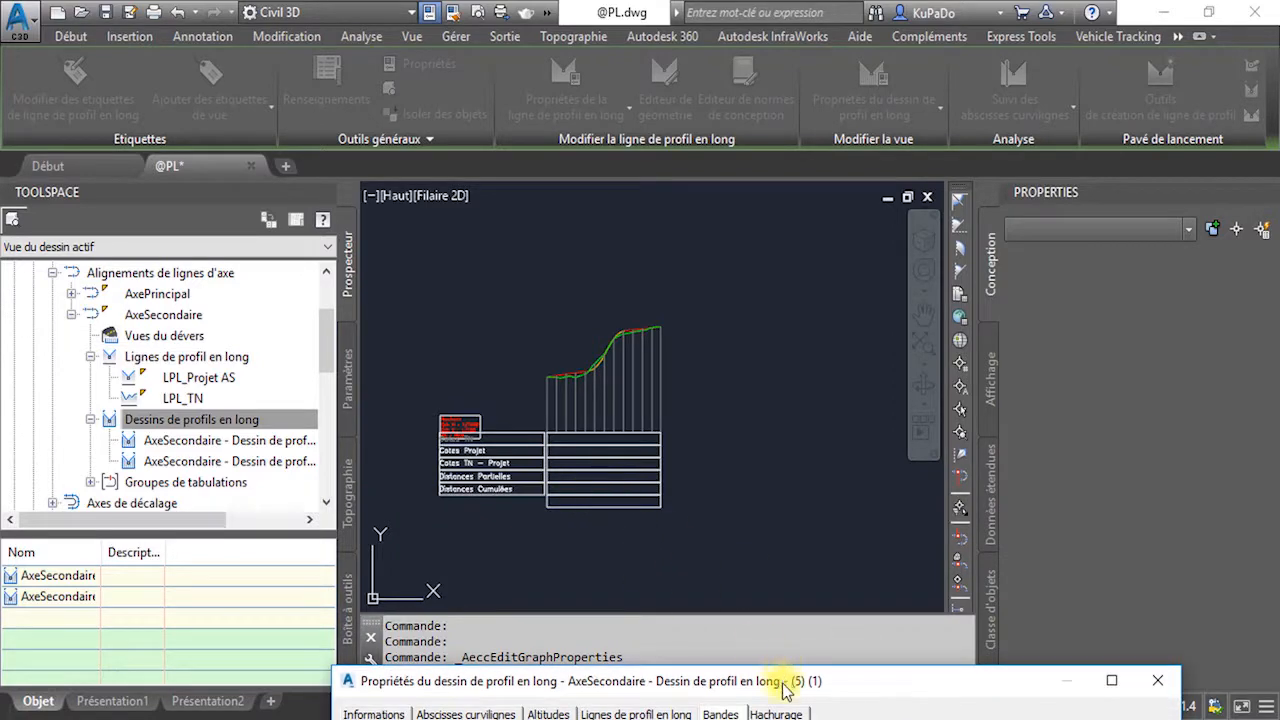
{"action": "left_click_drag", "start_coordinate": [785, 682], "coordinate": [814, 251]}
{"action": "left_click", "coordinate": [848, 463]}
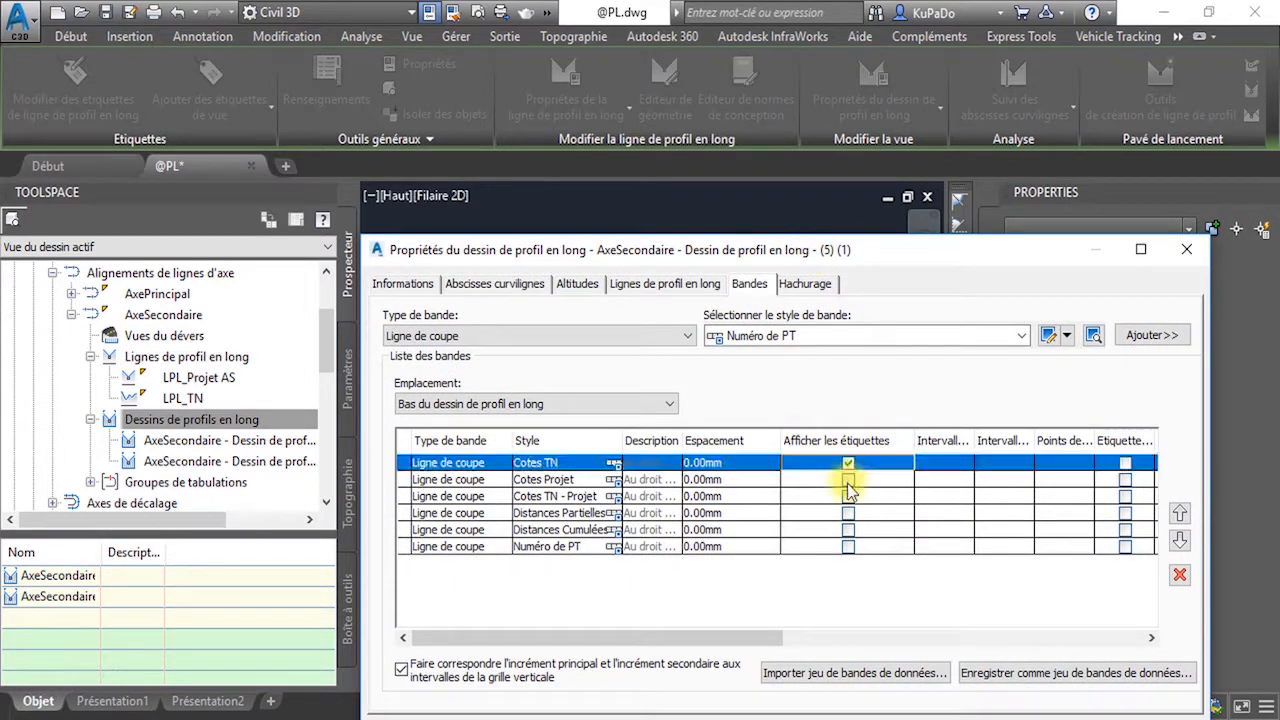
{"action": "left_click", "coordinate": [848, 479]}
{"action": "left_click", "coordinate": [848, 496]}
{"action": "left_click", "coordinate": [848, 513]}
{"action": "left_click", "coordinate": [848, 530]}
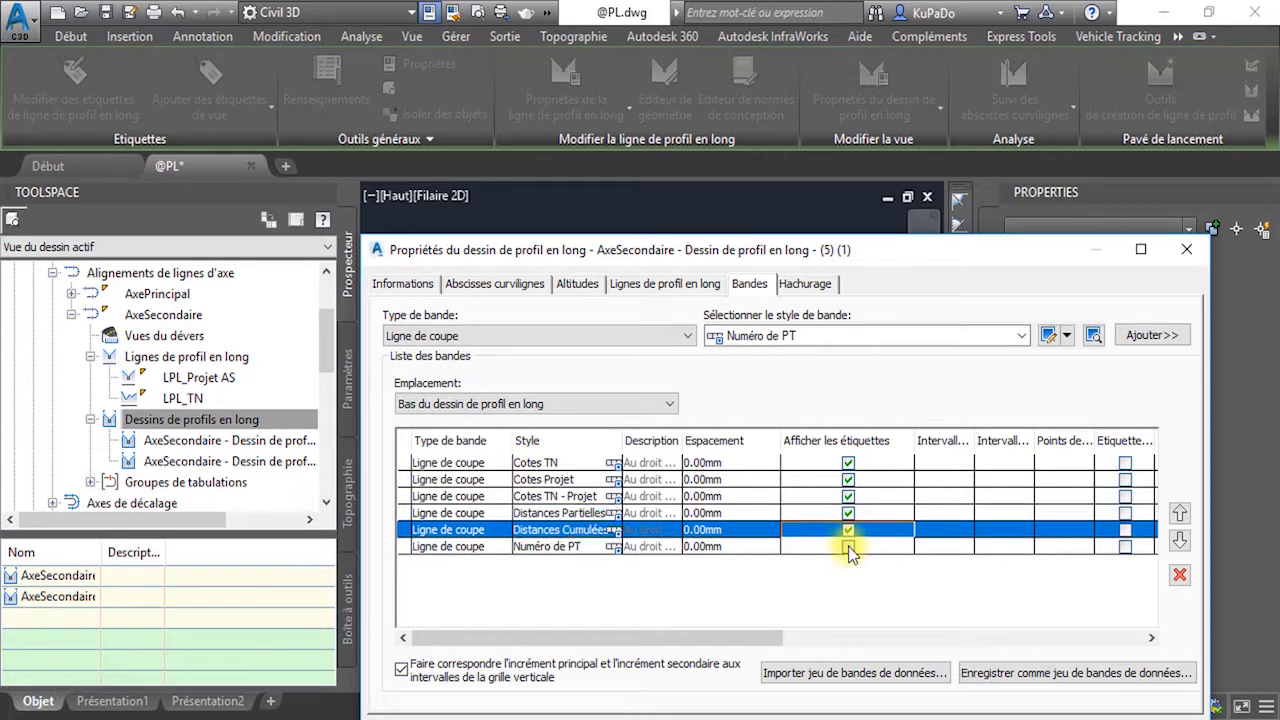
{"action": "left_click", "coordinate": [848, 546]}
{"action": "mouse_move", "coordinate": [1009, 242]}
{"action": "left_mouse_down"}
{"action": "mouse_move", "coordinate": [1035, 124]}
{"action": "mouse_move", "coordinate": [847, 641]}
{"action": "left_mouse_up"}
{"action": "left_click", "coordinate": [1105, 616]}
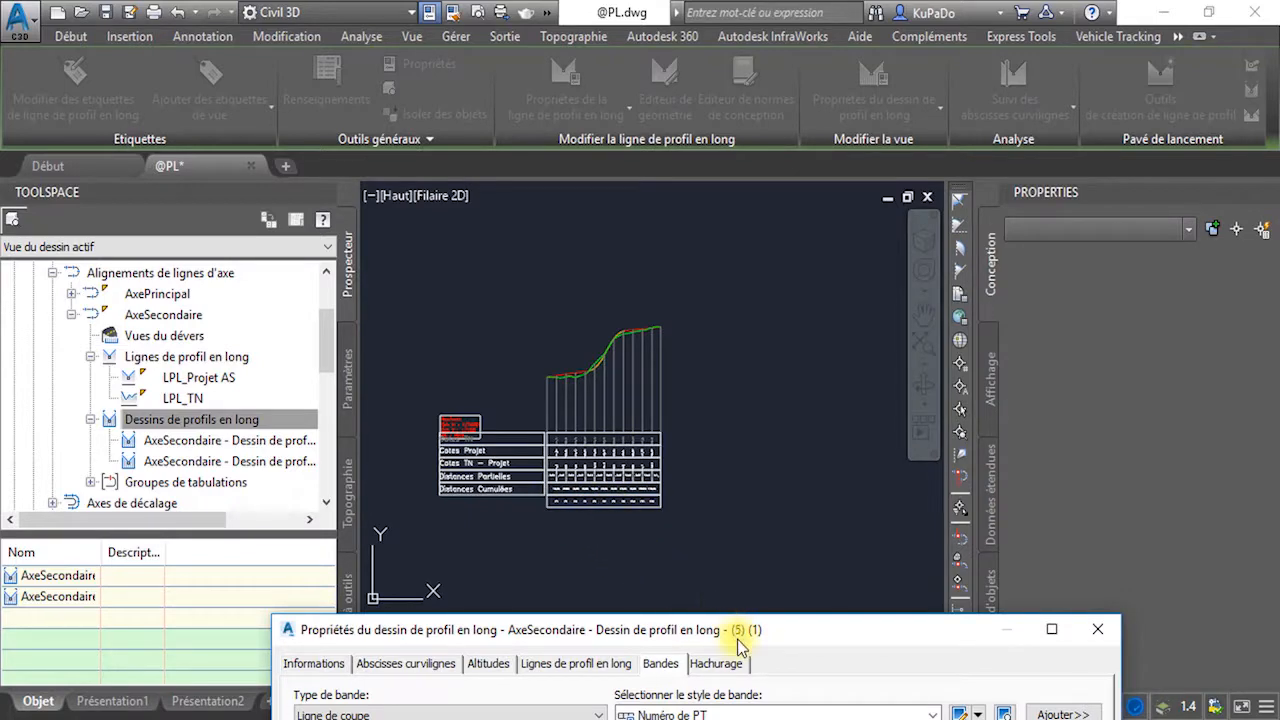
- Enable both Etiquette options beside the Axe column for all six bands, and apply them to the profile view
{"action": "left_click_drag", "start_coordinate": [737, 632], "coordinate": [775, 192]}
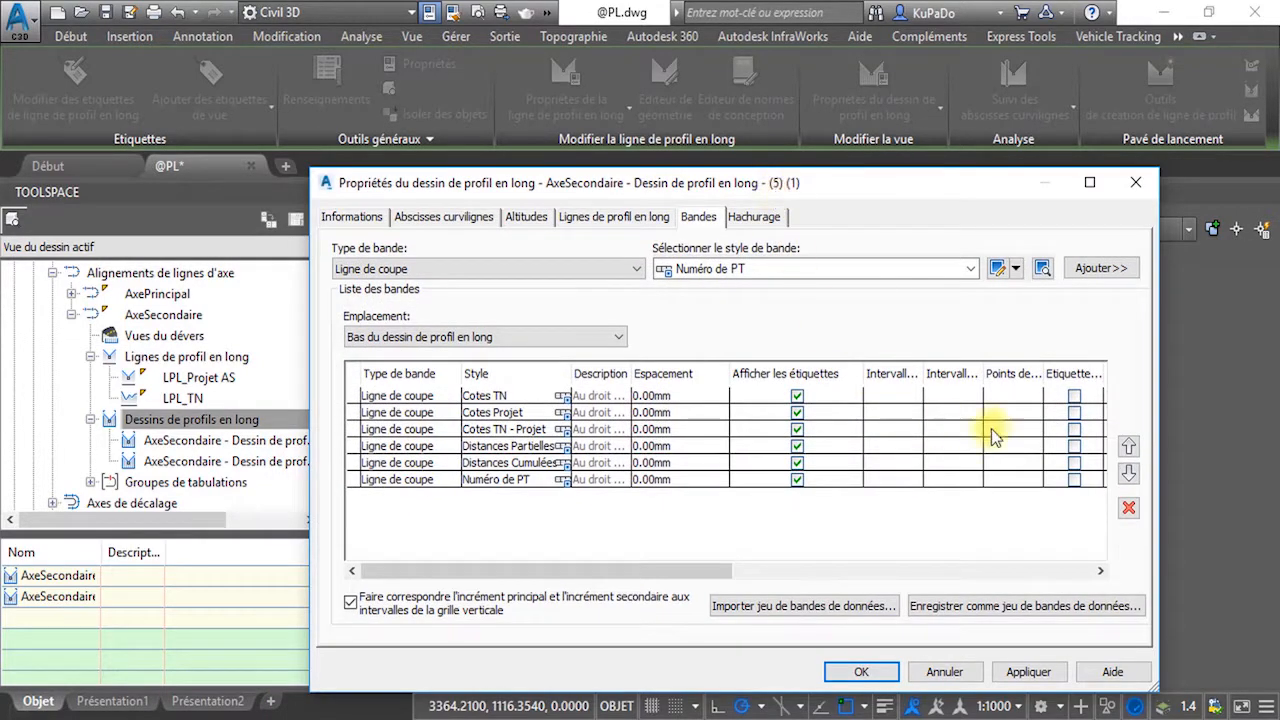
{"action": "left_click_drag", "start_coordinate": [708, 563], "coordinate": [881, 560]}
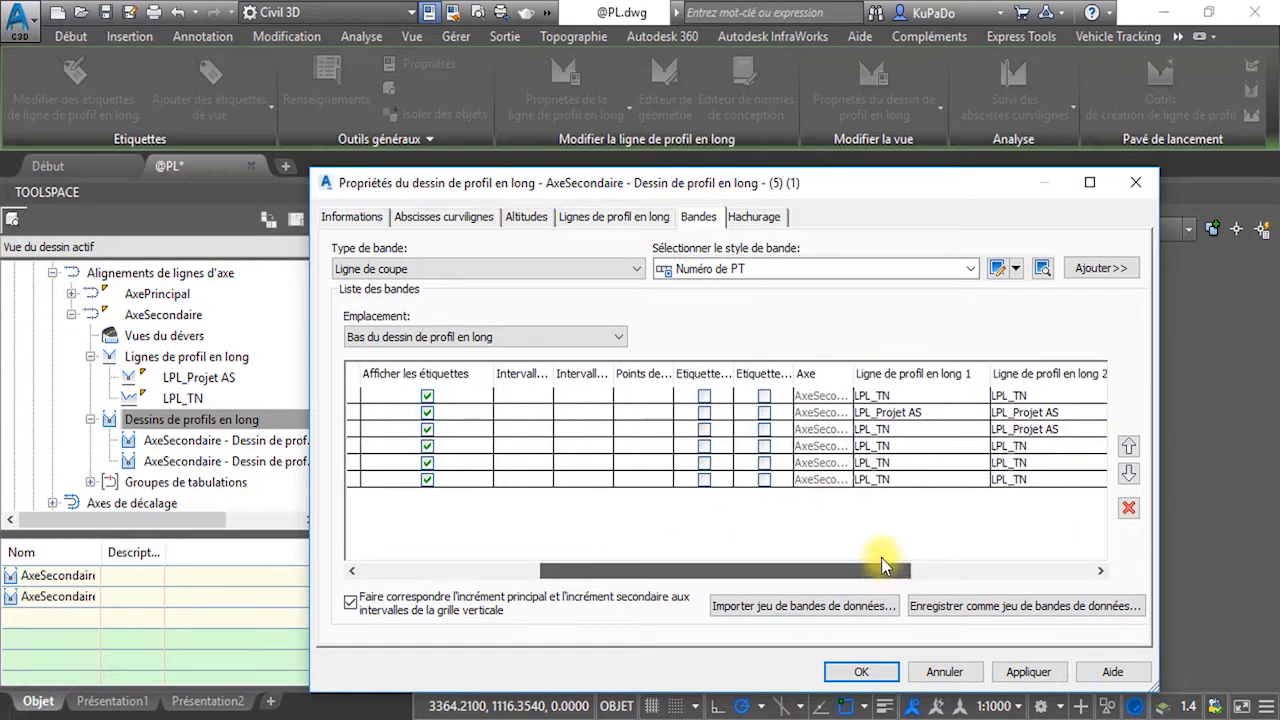
{"action": "left_click", "coordinate": [764, 395]}
{"action": "left_click", "coordinate": [704, 396]}
{"action": "left_click", "coordinate": [704, 412]}
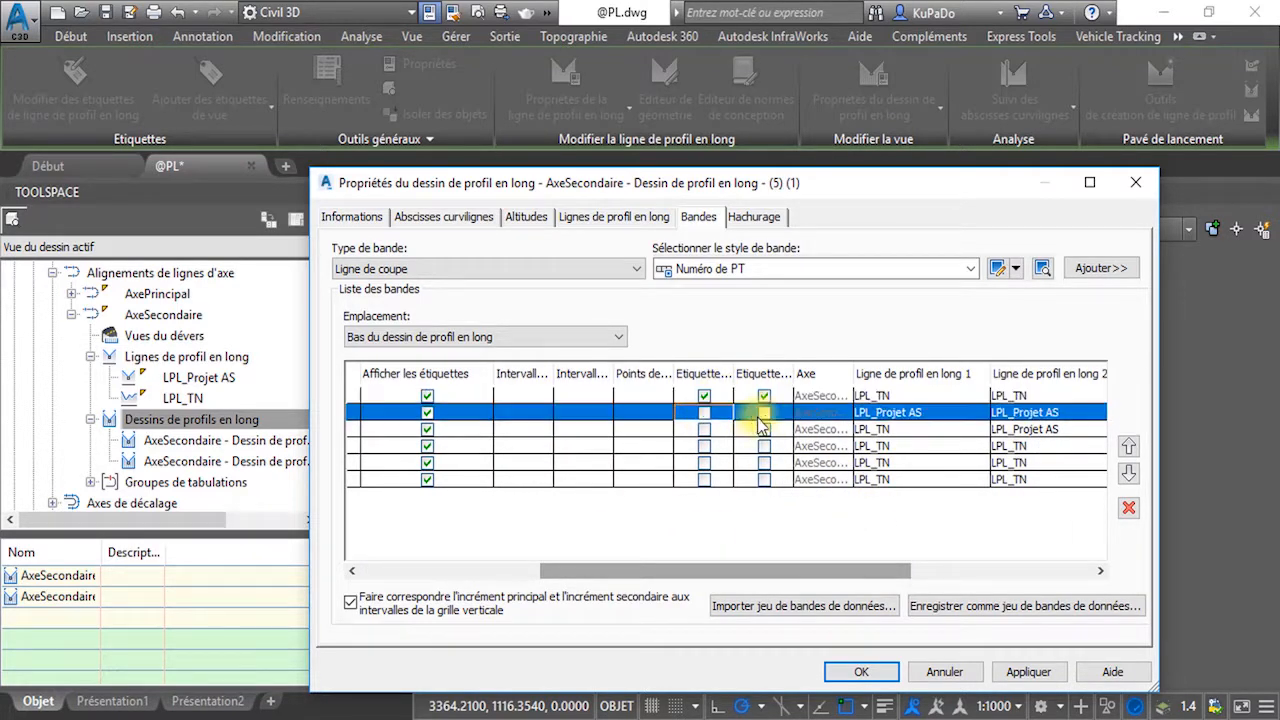
{"action": "left_click", "coordinate": [764, 413]}
{"action": "left_click", "coordinate": [764, 429]}
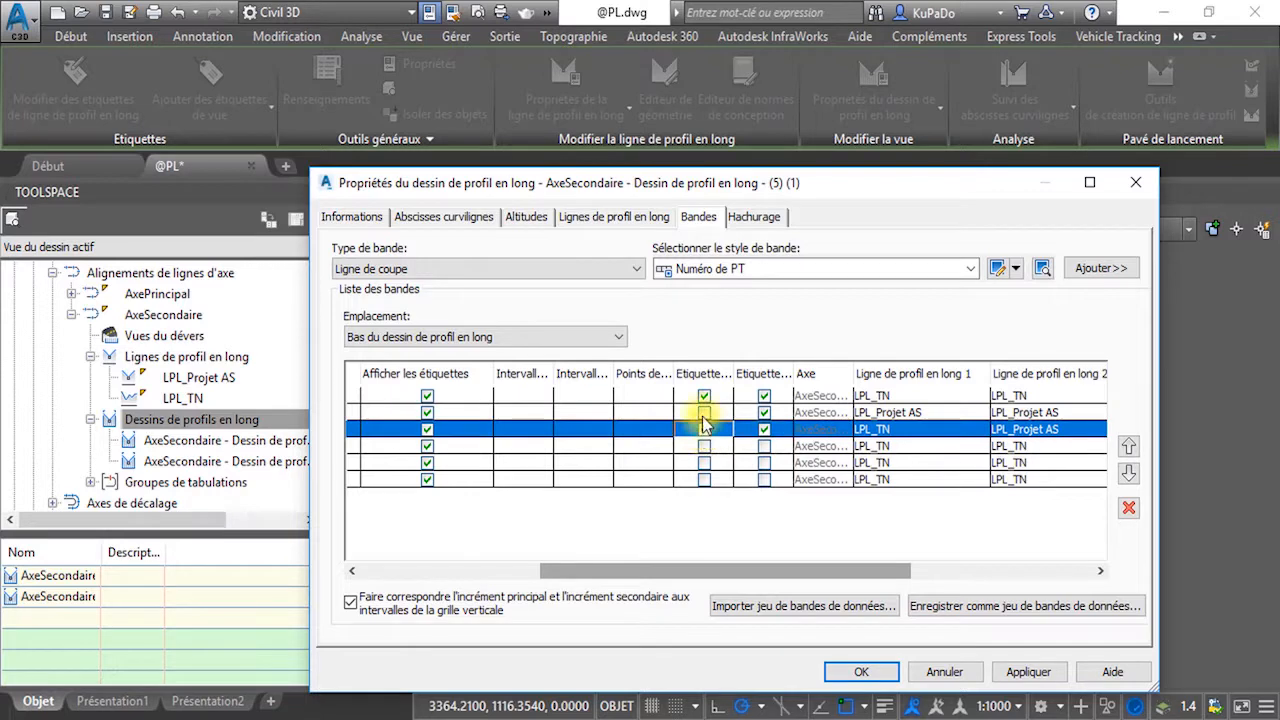
{"action": "left_click", "coordinate": [704, 412]}
{"action": "left_click", "coordinate": [704, 429]}
{"action": "left_click", "coordinate": [704, 446]}
{"action": "left_click", "coordinate": [764, 446]}
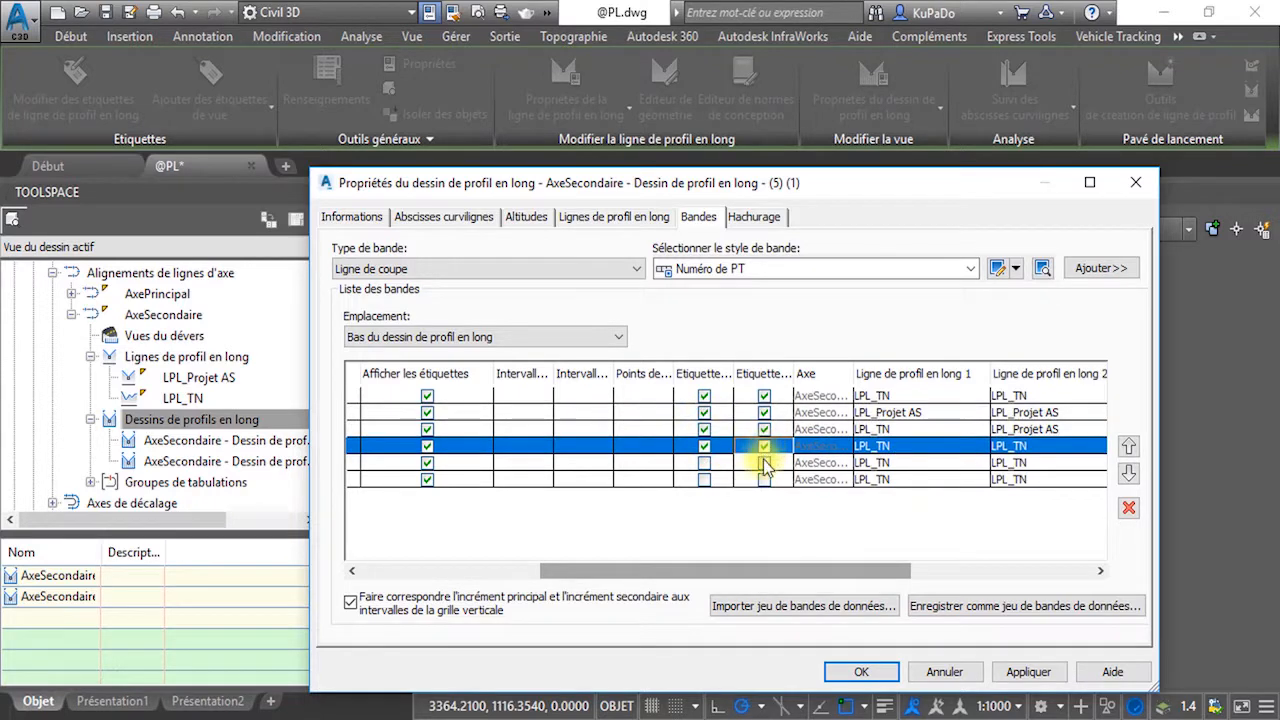
{"action": "left_click", "coordinate": [764, 462]}
{"action": "left_click", "coordinate": [704, 462]}
{"action": "left_click", "coordinate": [704, 479]}
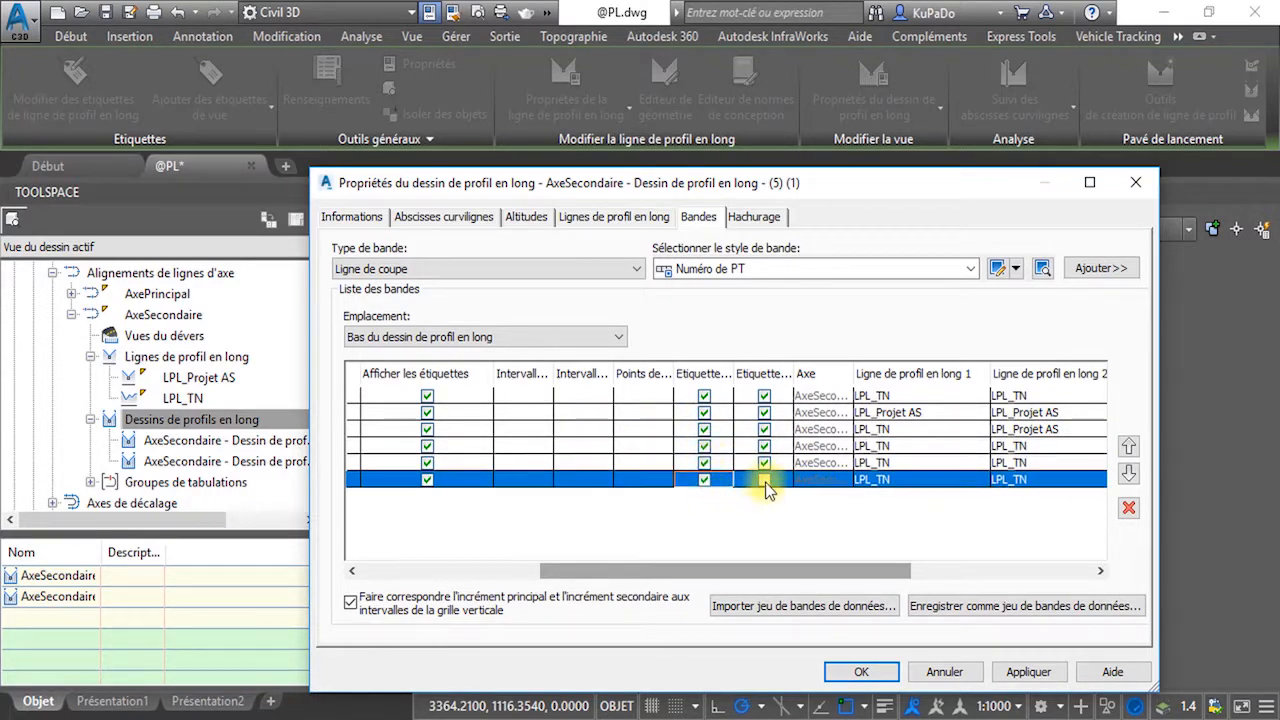
{"action": "left_click", "coordinate": [764, 479]}
{"action": "left_click_drag", "start_coordinate": [891, 190], "coordinate": [898, 663]}
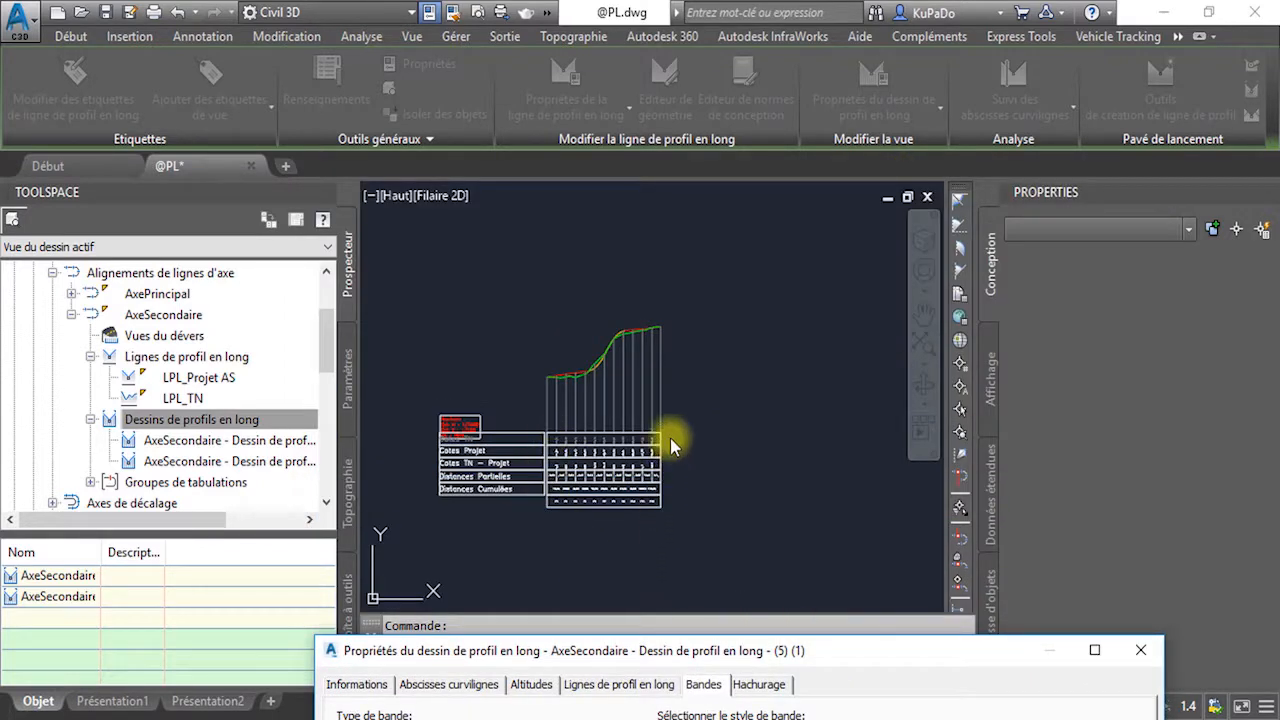
{"action": "left_click_drag", "start_coordinate": [769, 662], "coordinate": [879, 463]}
{"action": "left_click", "coordinate": [1118, 597]}
{"action": "left_click_drag", "start_coordinate": [882, 402], "coordinate": [876, 621]}
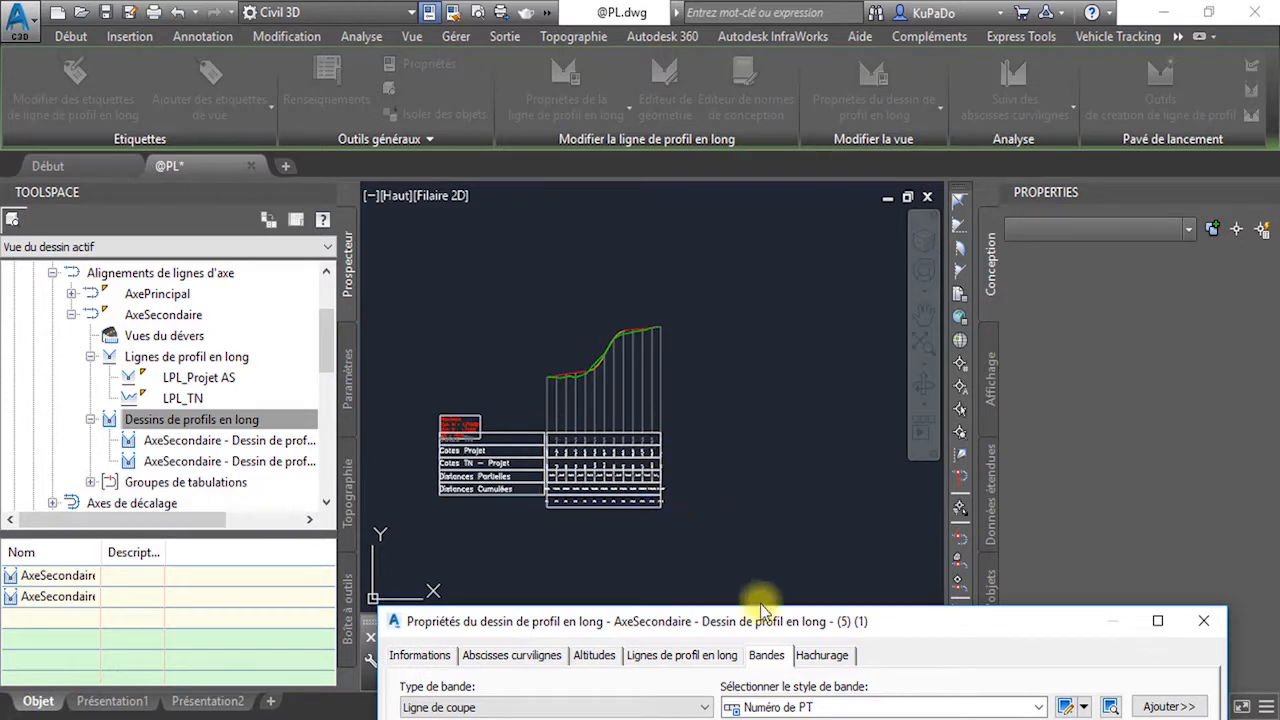
- Reorder the bands so Numéro de PT comes first, above Cotes TN, and apply the new order
{"action": "left_click_drag", "start_coordinate": [773, 621], "coordinate": [795, 219]}
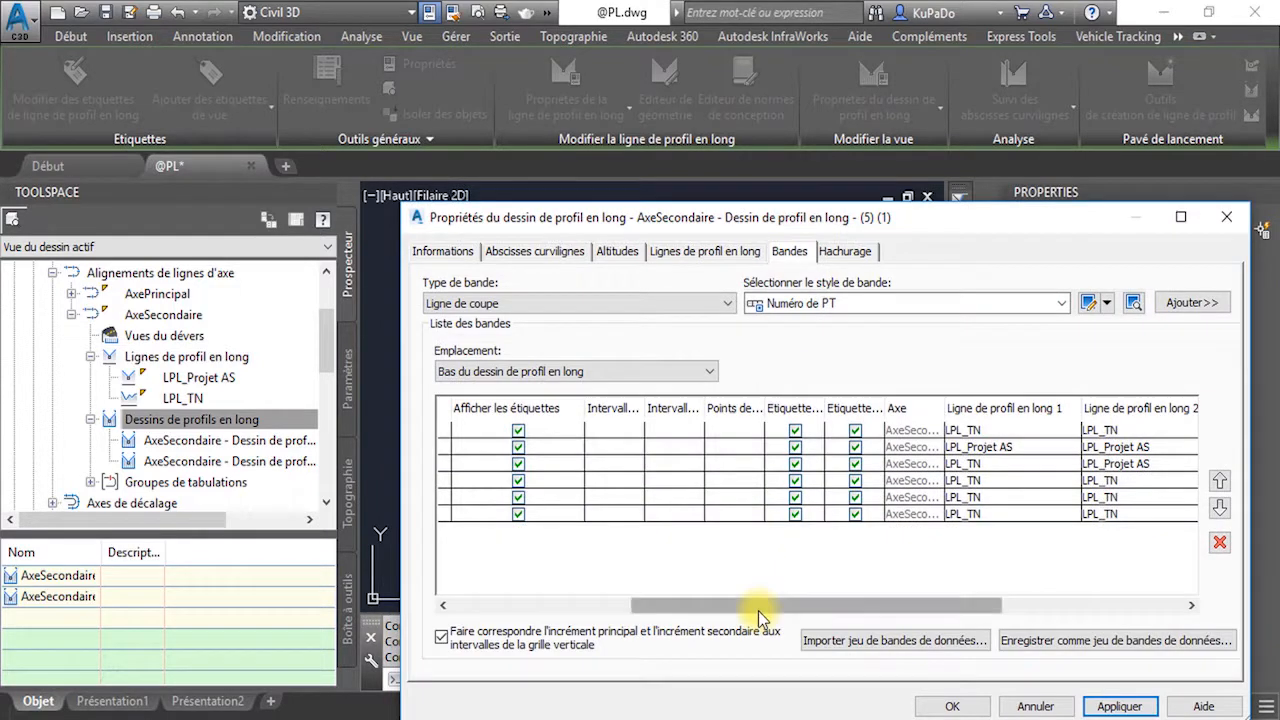
{"action": "left_click_drag", "start_coordinate": [751, 607], "coordinate": [542, 605]}
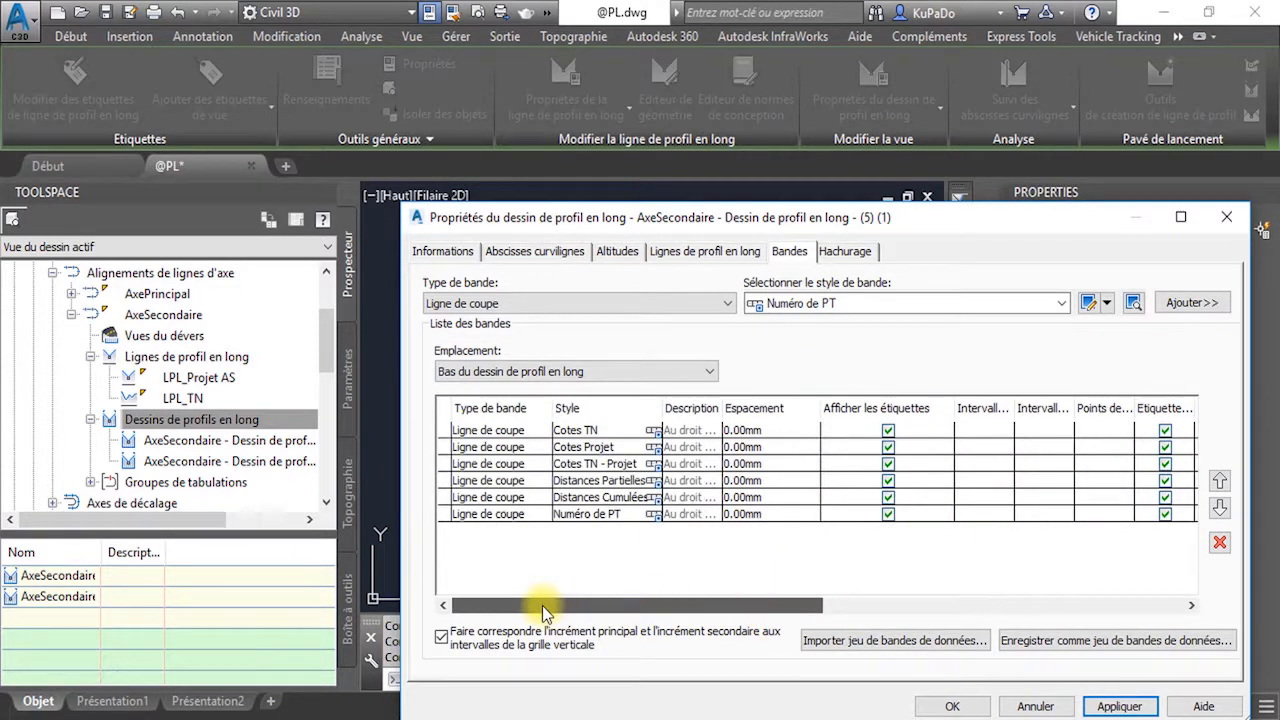
{"action": "left_click", "coordinate": [590, 515]}
{"action": "left_click", "coordinate": [1220, 482]}
{"action": "left_click", "coordinate": [1220, 482]}
{"action": "left_click", "coordinate": [1220, 482]}
{"action": "left_click", "coordinate": [1220, 482]}
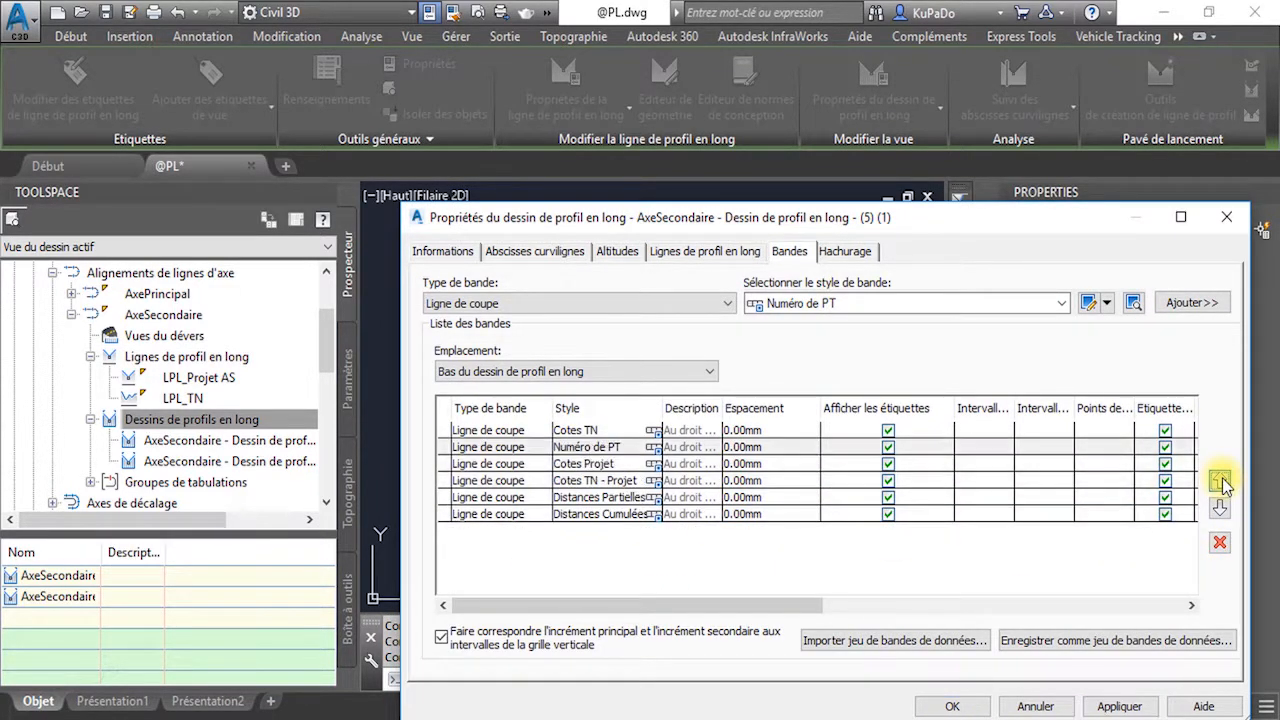
{"action": "left_click", "coordinate": [1220, 482]}
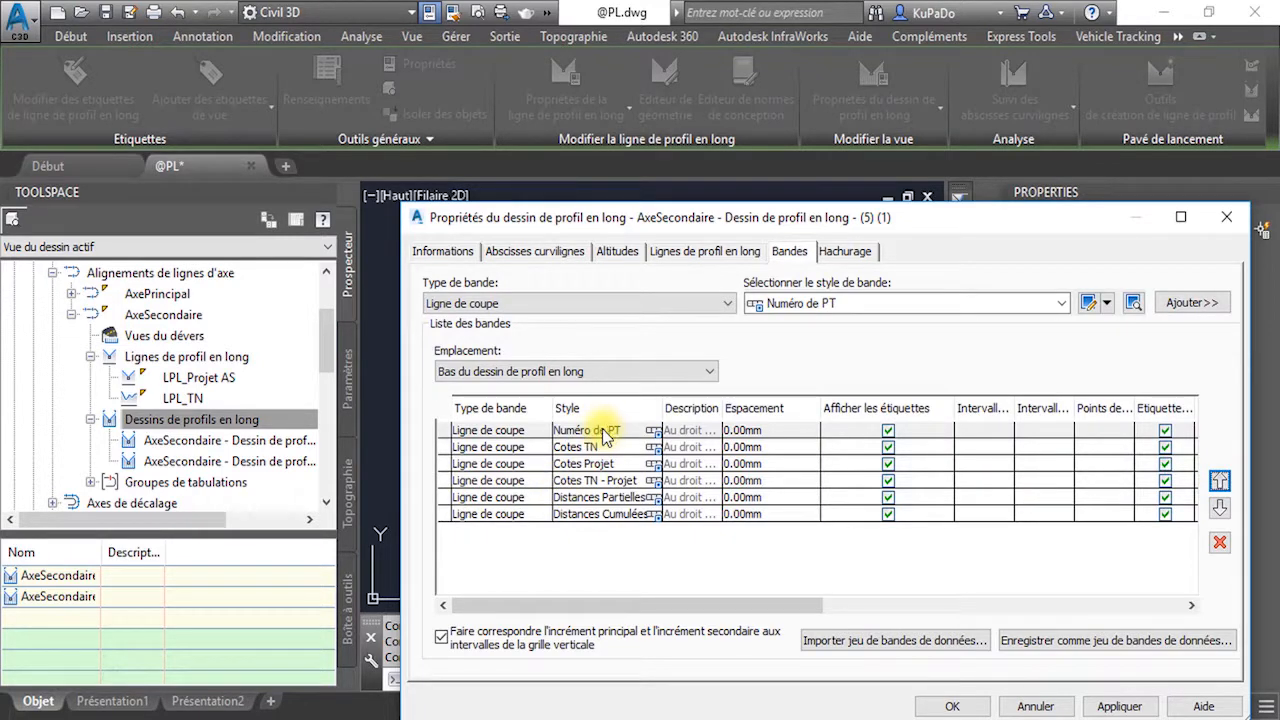
{"action": "left_click", "coordinate": [1112, 705]}
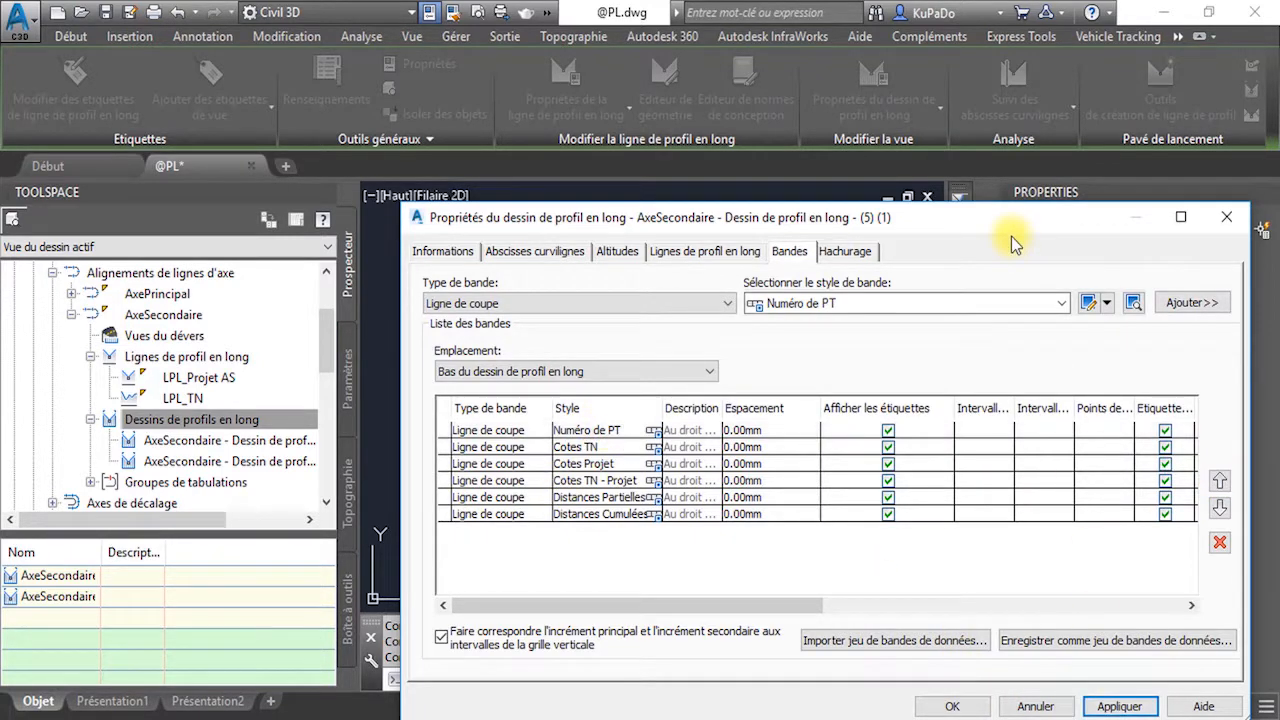
- Add a Géométrie verticale band with the Déclivités Projet style
{"action": "left_click", "coordinate": [646, 301]}
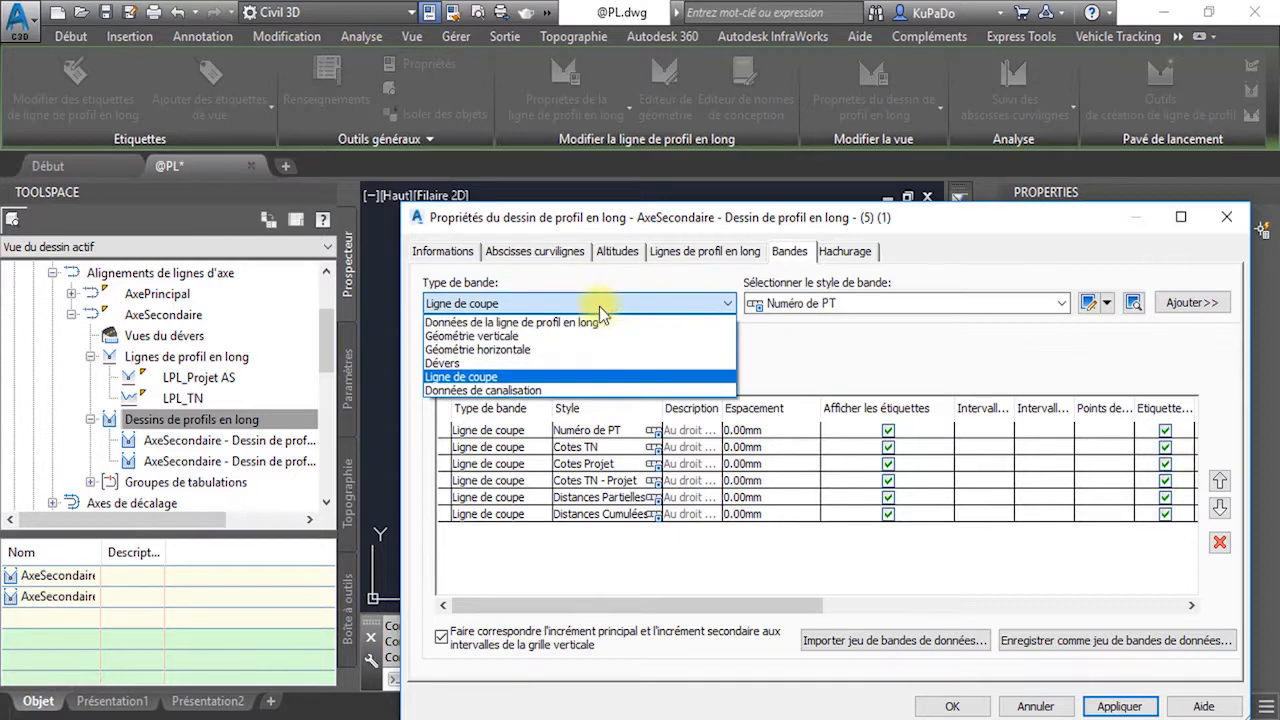
{"action": "left_click", "coordinate": [484, 338]}
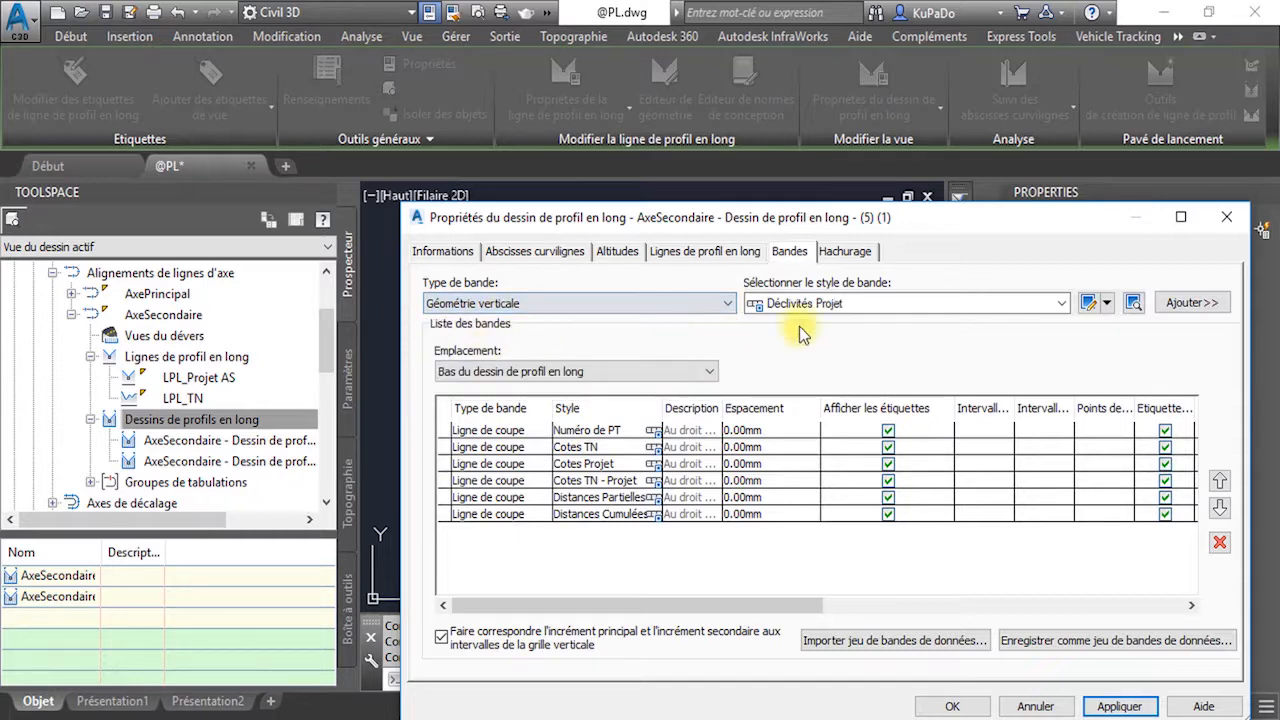
{"action": "left_click", "coordinate": [841, 307]}
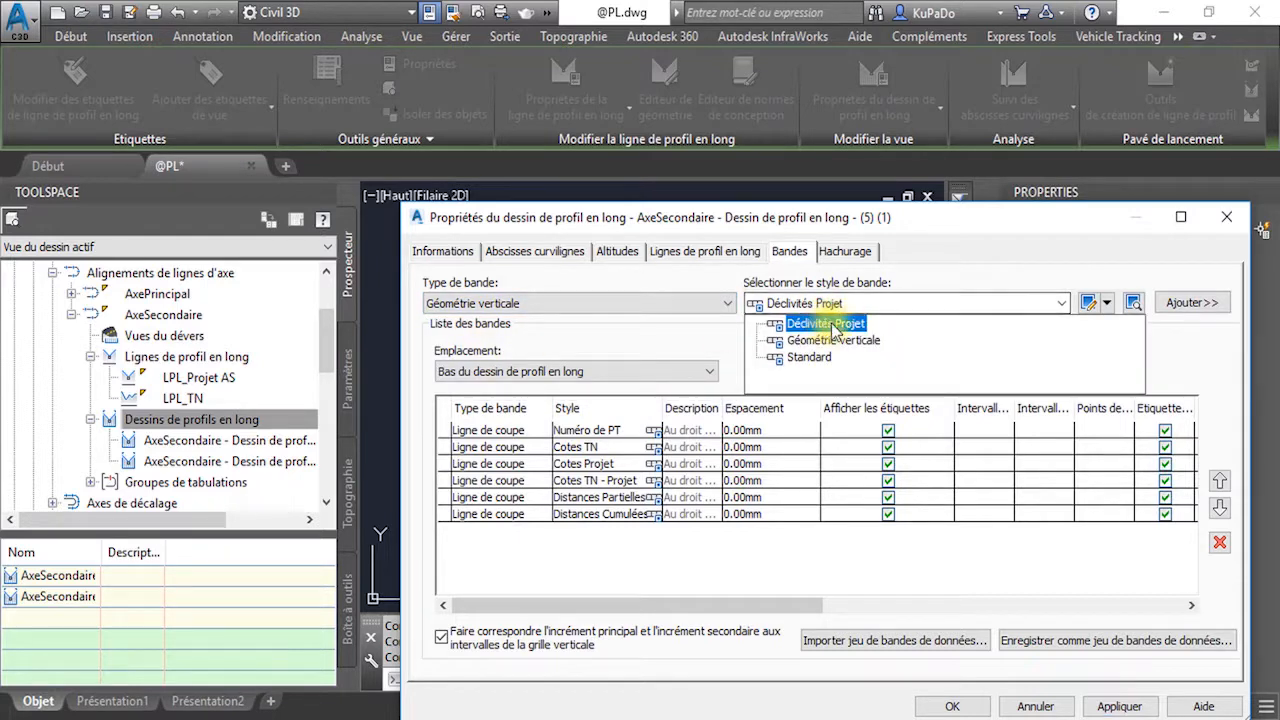
{"action": "left_click", "coordinate": [826, 324]}
{"action": "left_click", "coordinate": [1191, 302]}
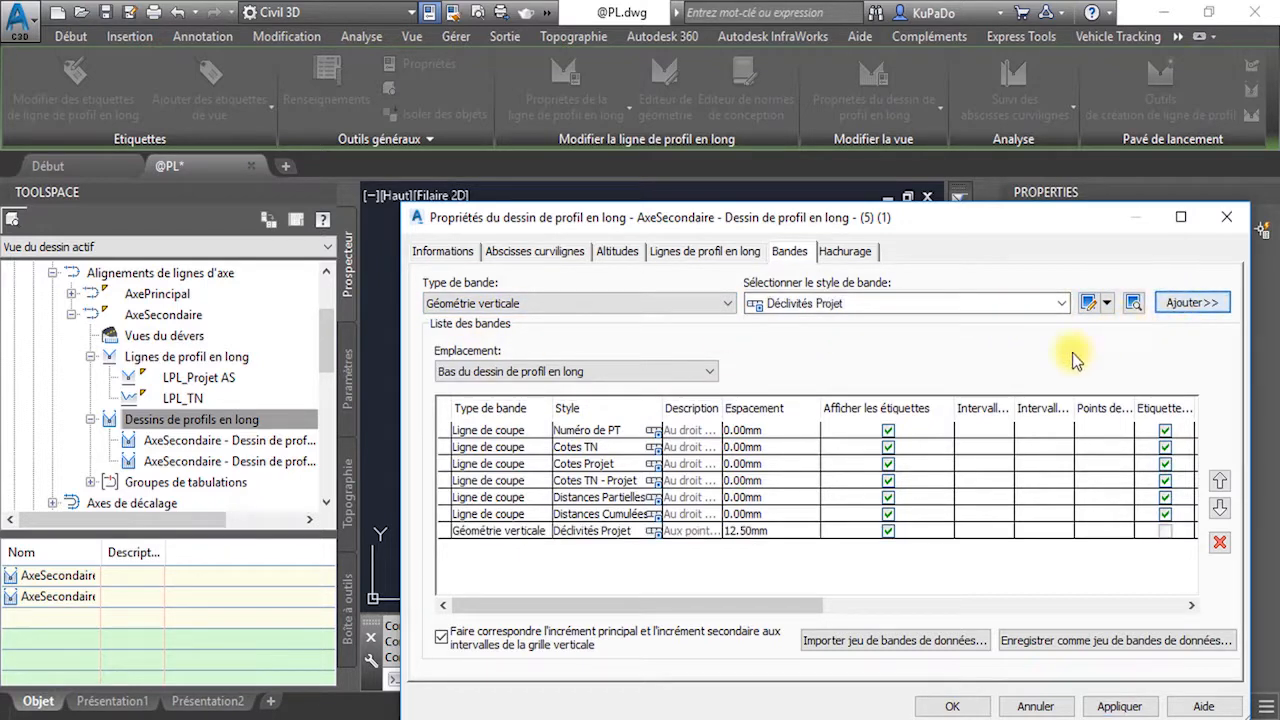
- Set the spacing (Espacement) of the Déclivités Projet band to 0 mm
{"action": "left_click", "coordinate": [785, 530]}
{"action": "left_click", "coordinate": [786, 530]}
{"action": "type", "text": "0"}
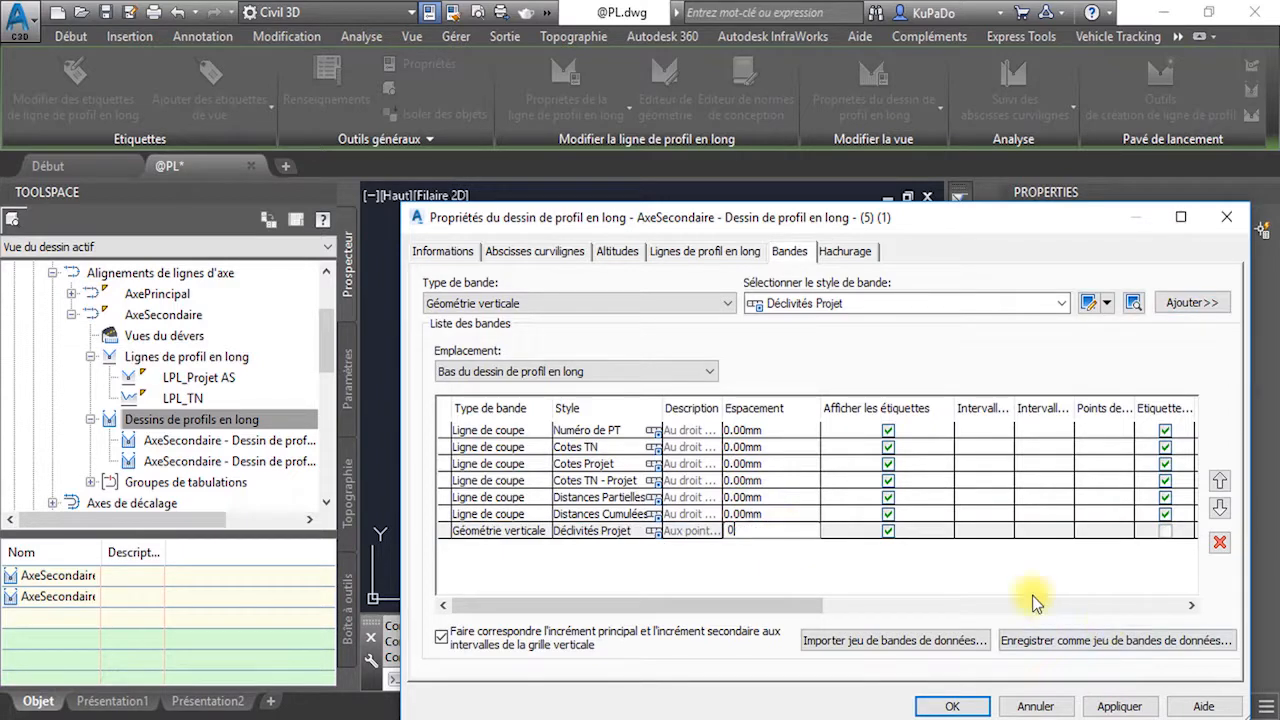
{"action": "key", "text": "Return"}
- Add a Géométrie horizontale band with the Alignements et Courbes style and set its spacing to 0 mm
{"action": "left_click", "coordinate": [510, 305]}
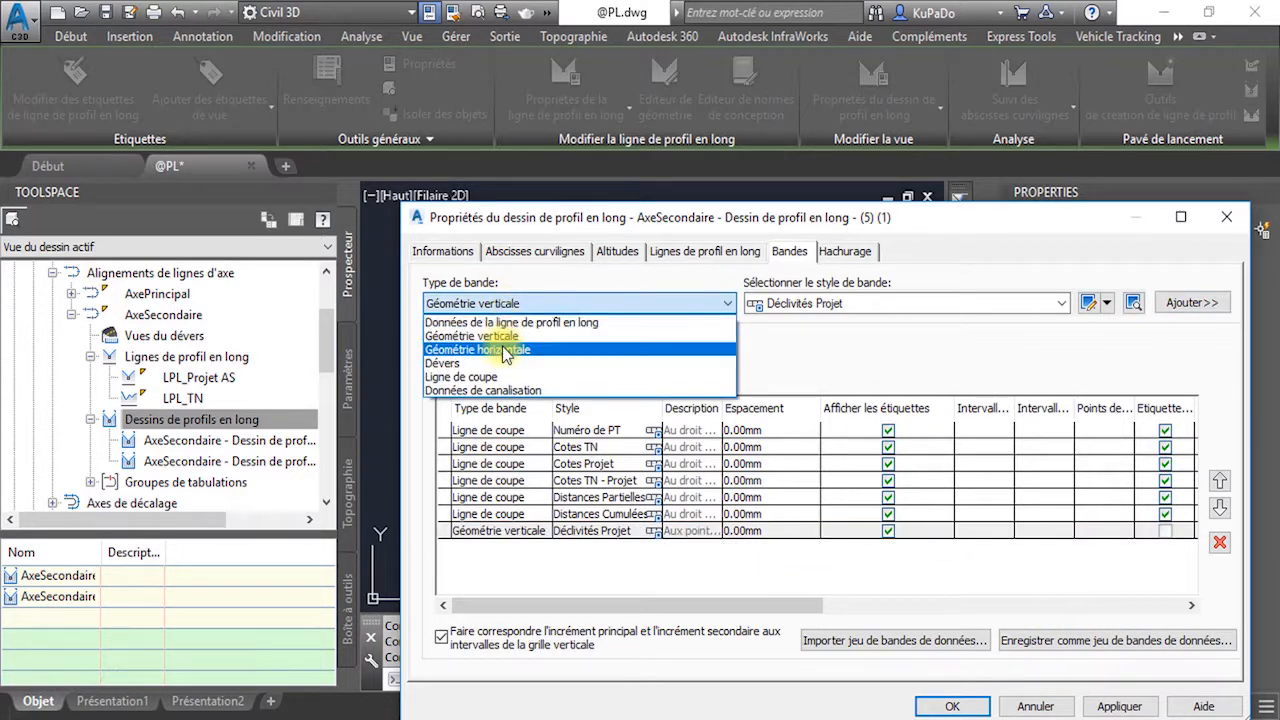
{"action": "left_click", "coordinate": [502, 346]}
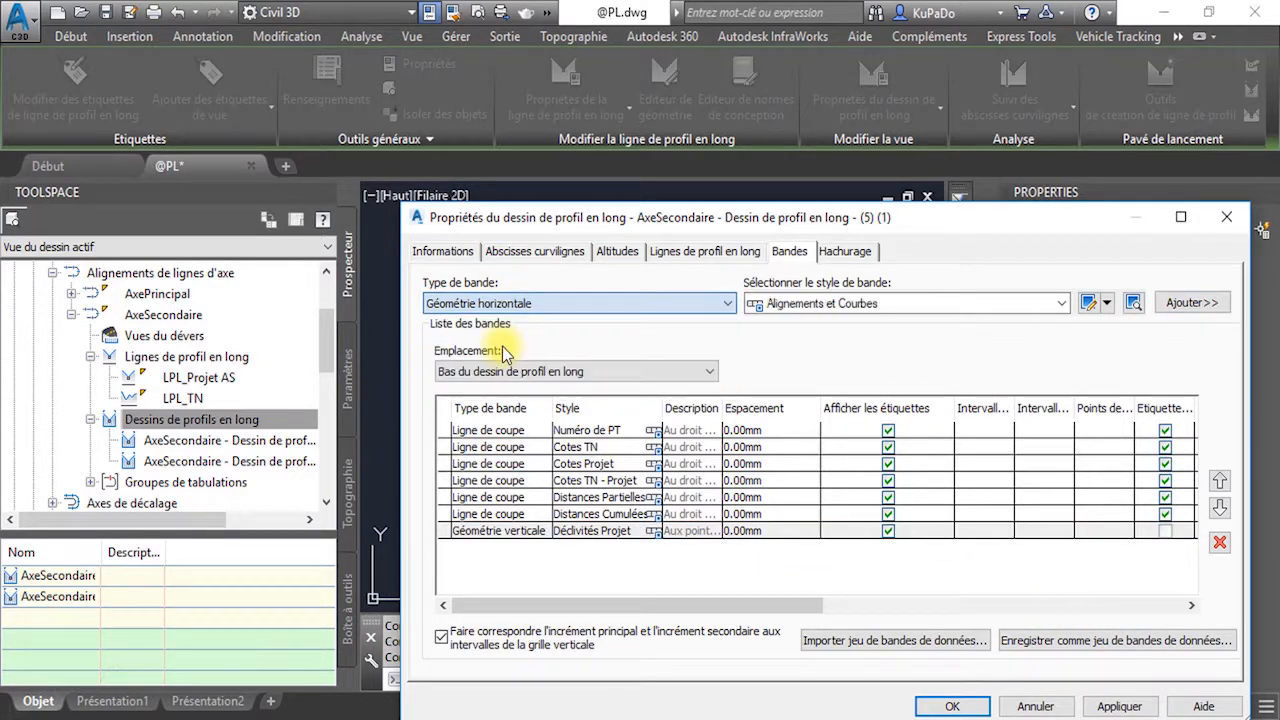
{"action": "left_click", "coordinate": [866, 304]}
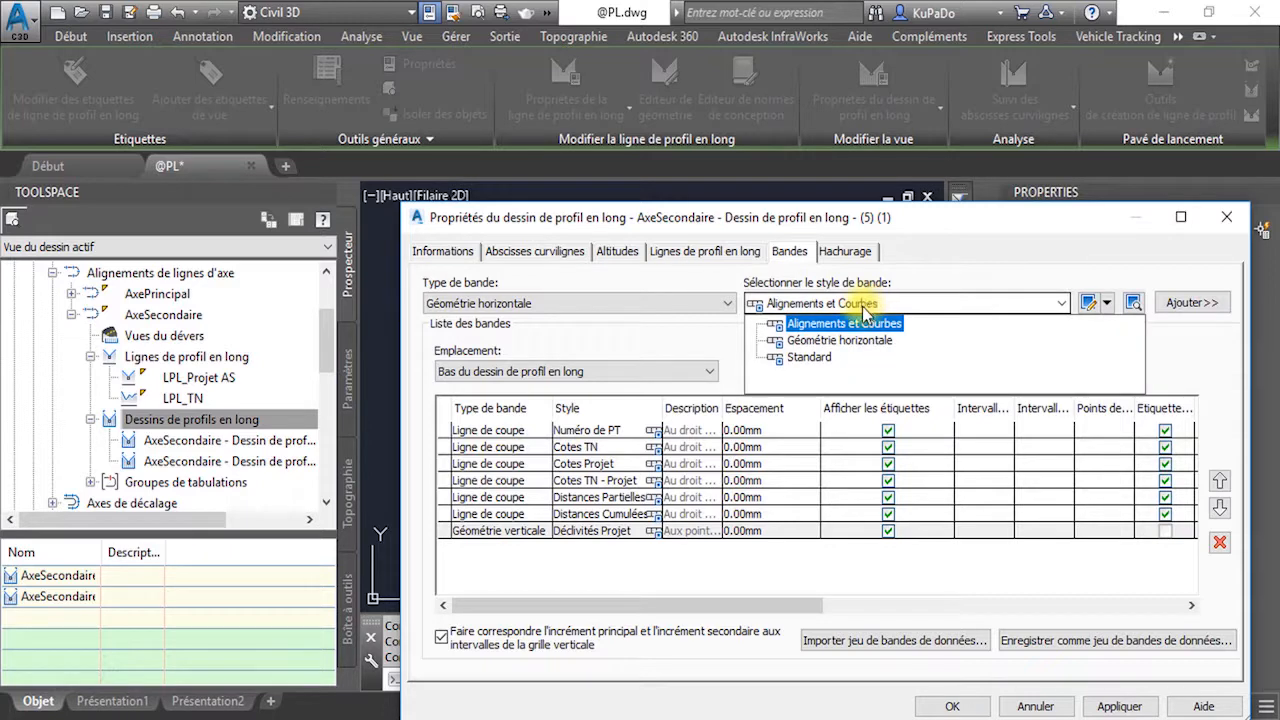
{"action": "left_click", "coordinate": [876, 325]}
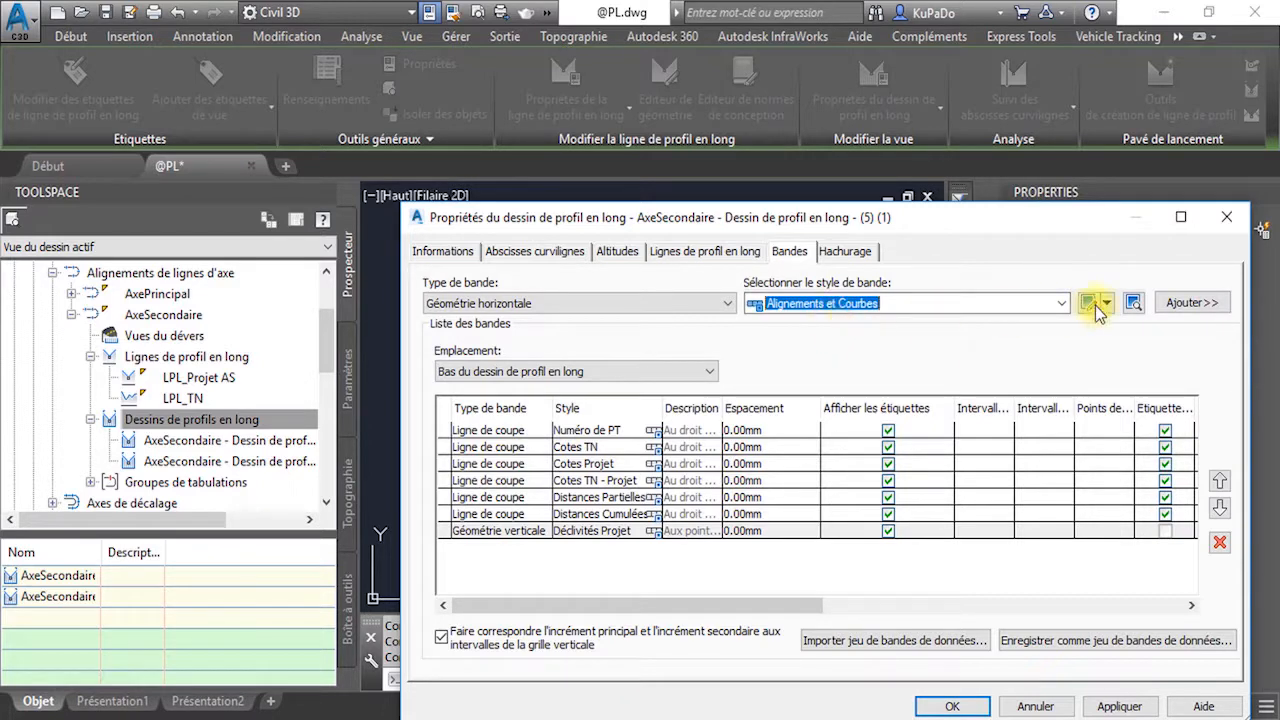
{"action": "left_click", "coordinate": [1190, 302]}
{"action": "left_click", "coordinate": [769, 548]}
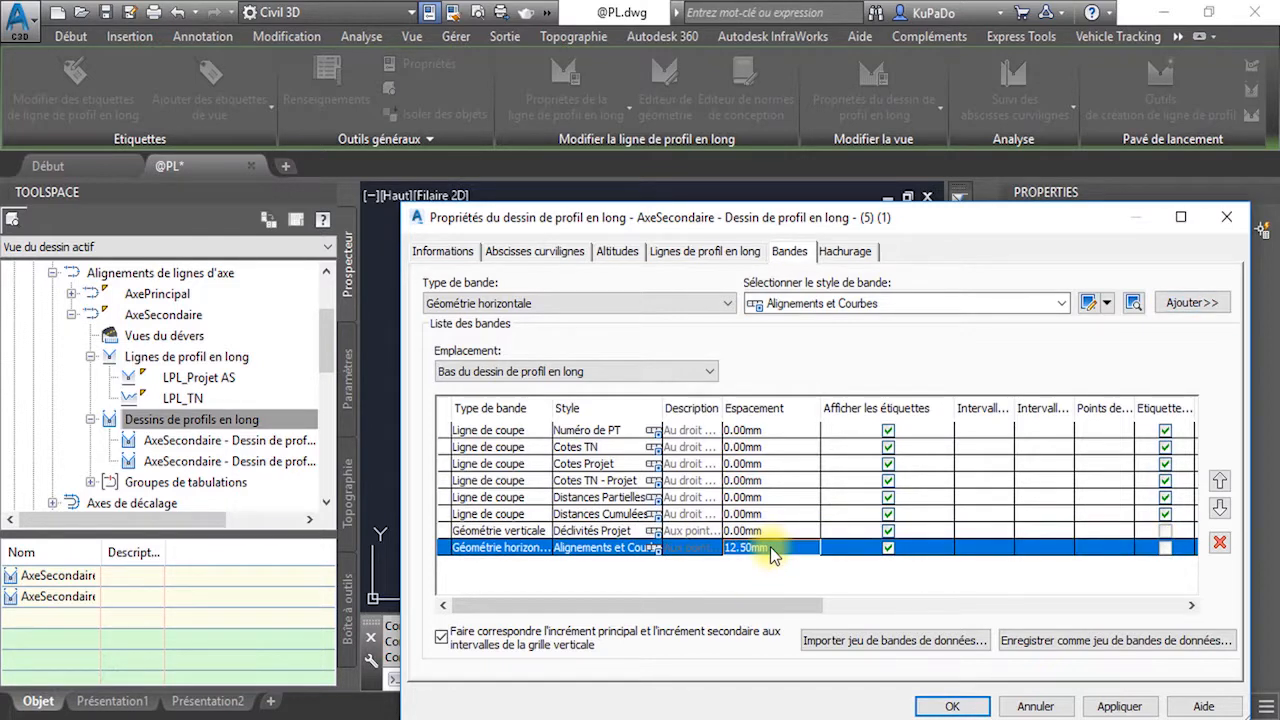
{"action": "left_click", "coordinate": [771, 547]}
{"action": "key", "text": "Return"}
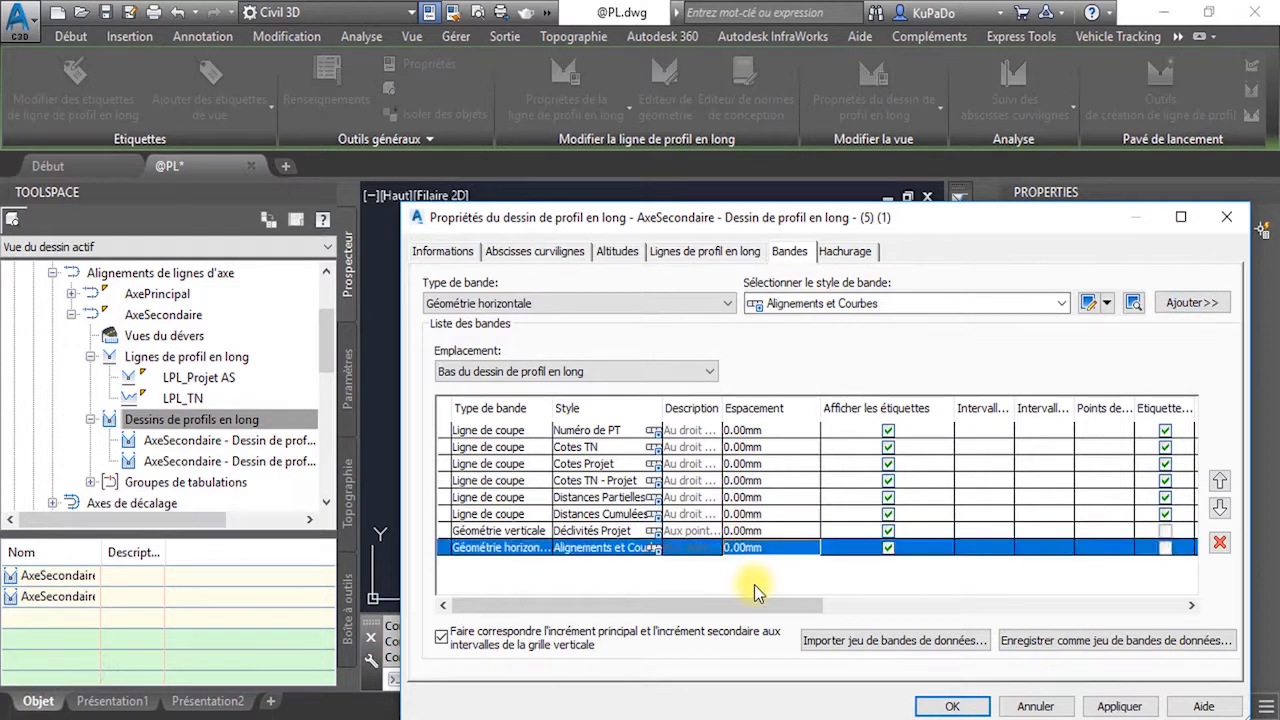
- Add a Dévers band in the Diagramme de Pente style with 0 mm spacing and both the start and end station labels enabled
{"action": "left_click", "coordinate": [610, 303]}
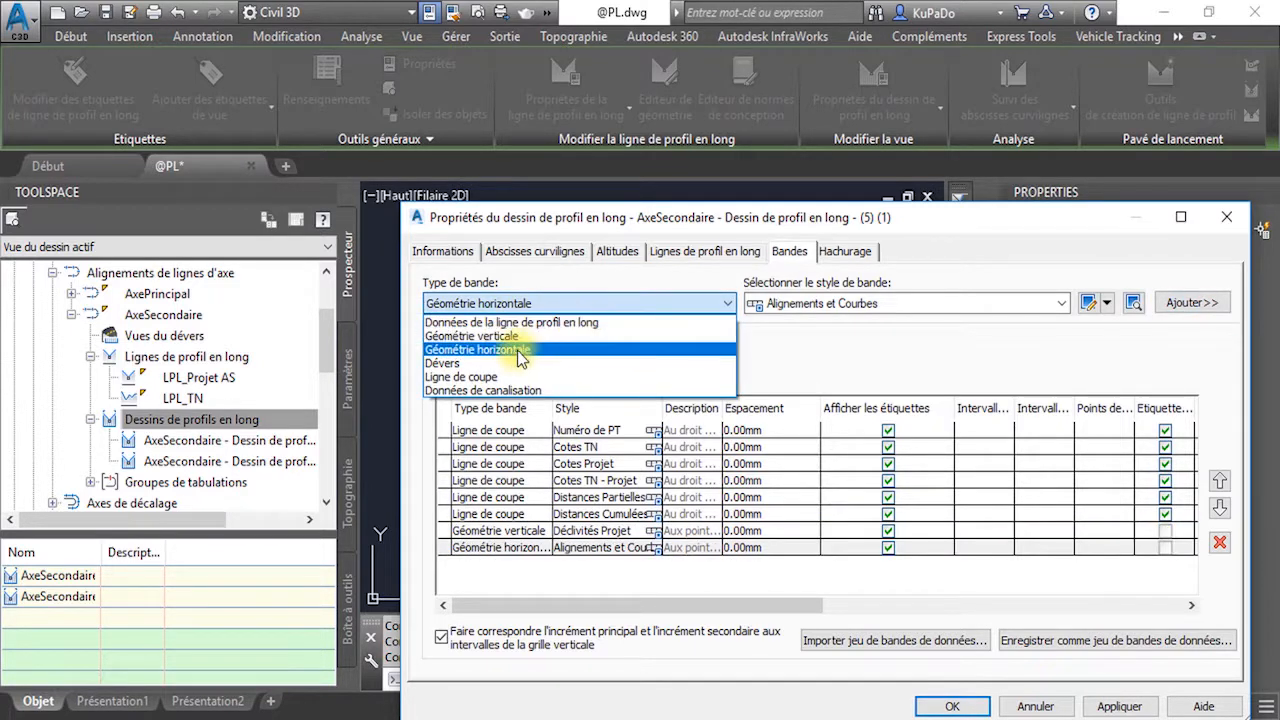
{"action": "left_click", "coordinate": [457, 366]}
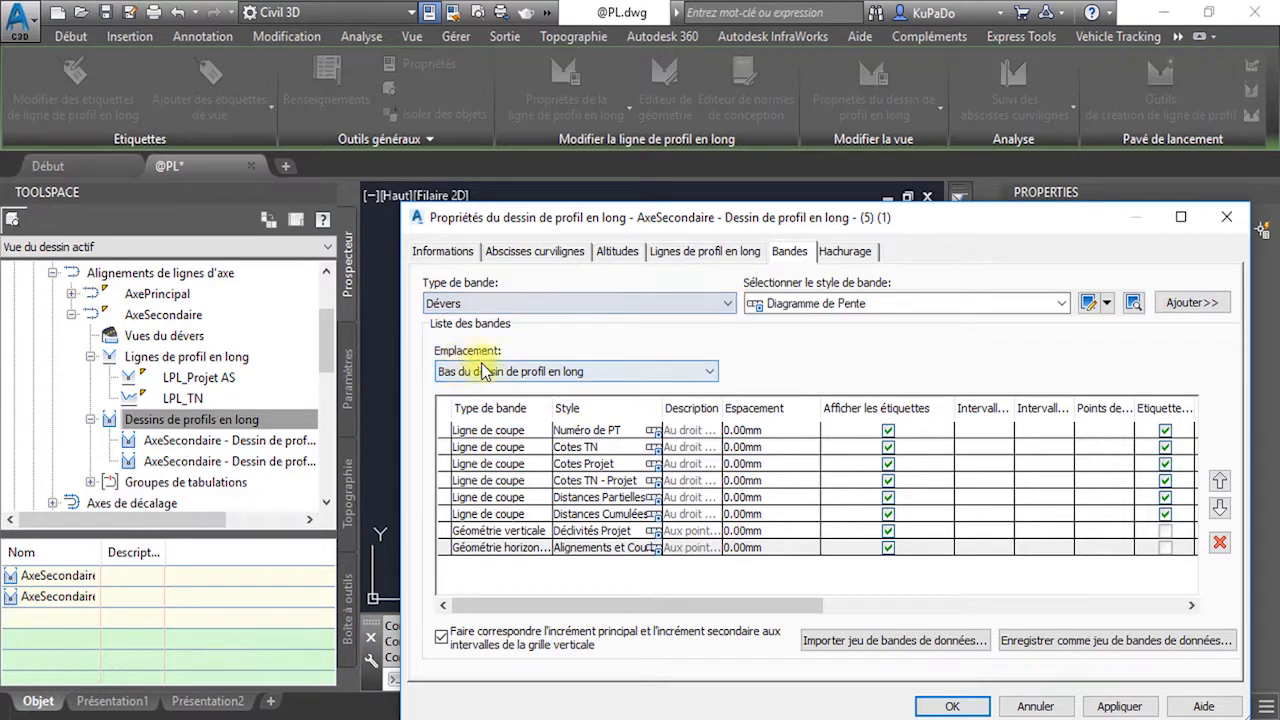
{"action": "left_click", "coordinate": [1163, 300]}
{"action": "left_click", "coordinate": [783, 562]}
{"action": "left_click", "coordinate": [783, 562]}
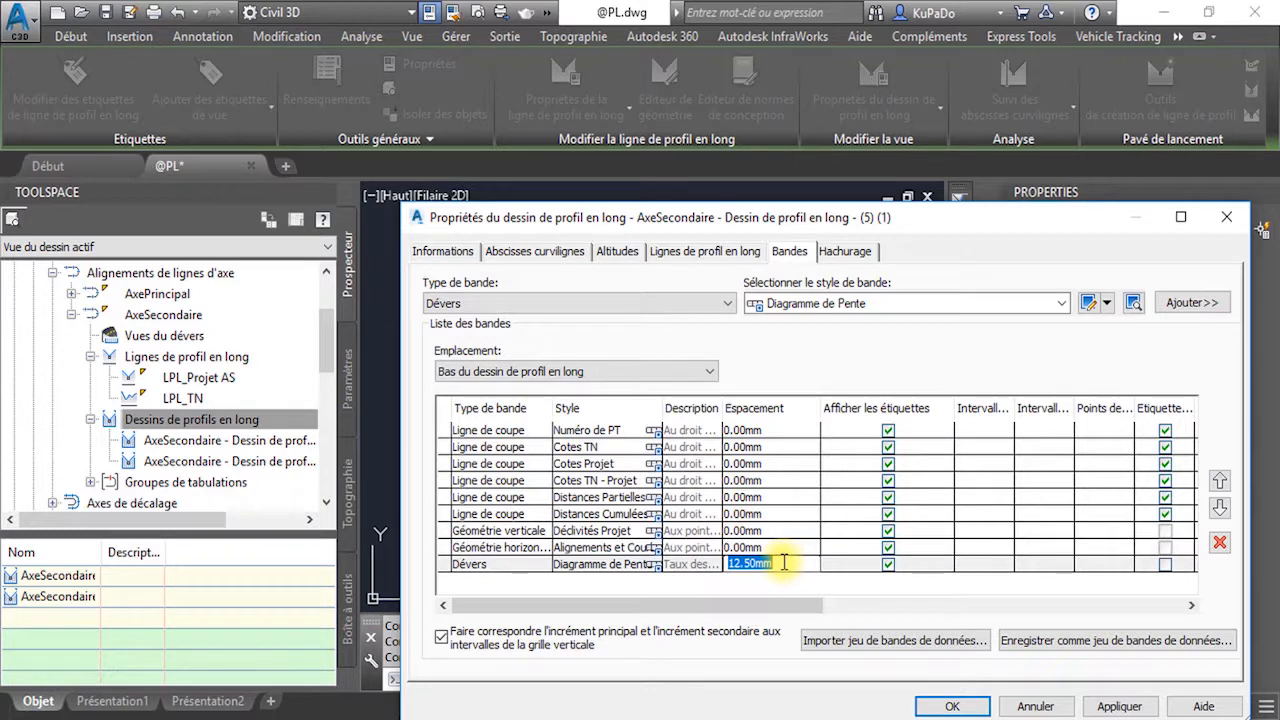
{"action": "key", "text": "Return"}
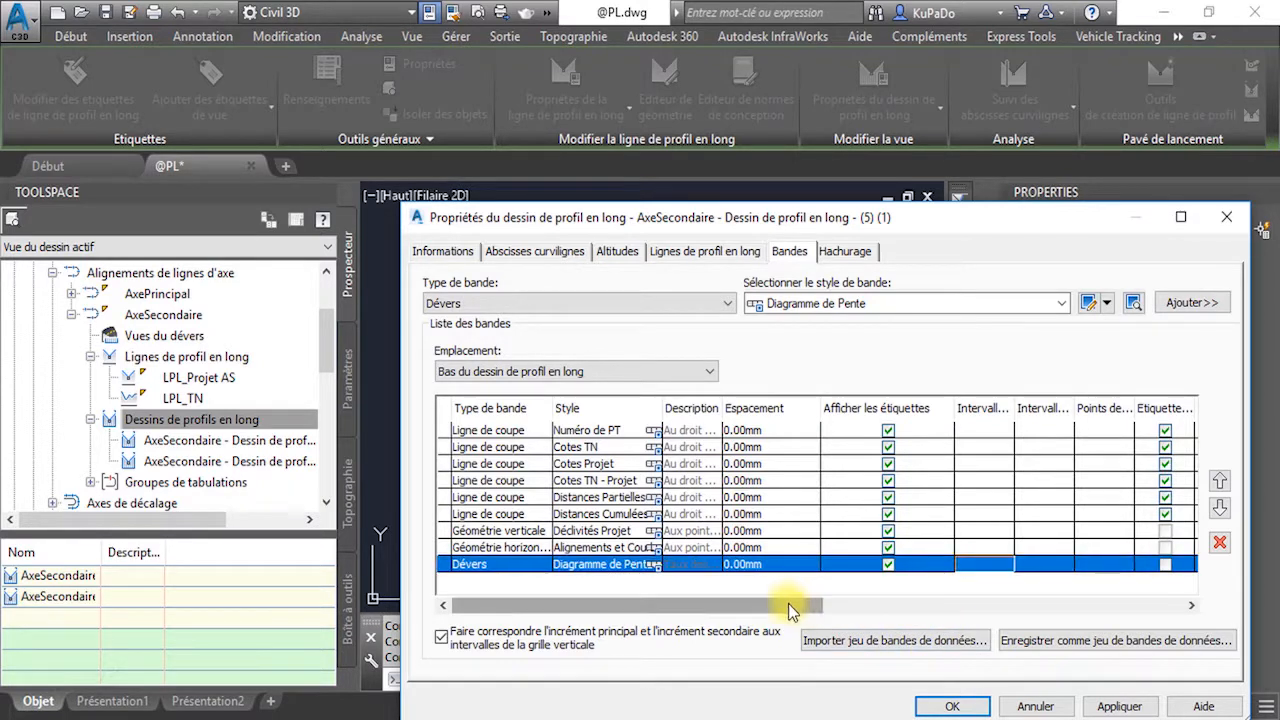
{"action": "left_click_drag", "start_coordinate": [788, 603], "coordinate": [963, 599]}
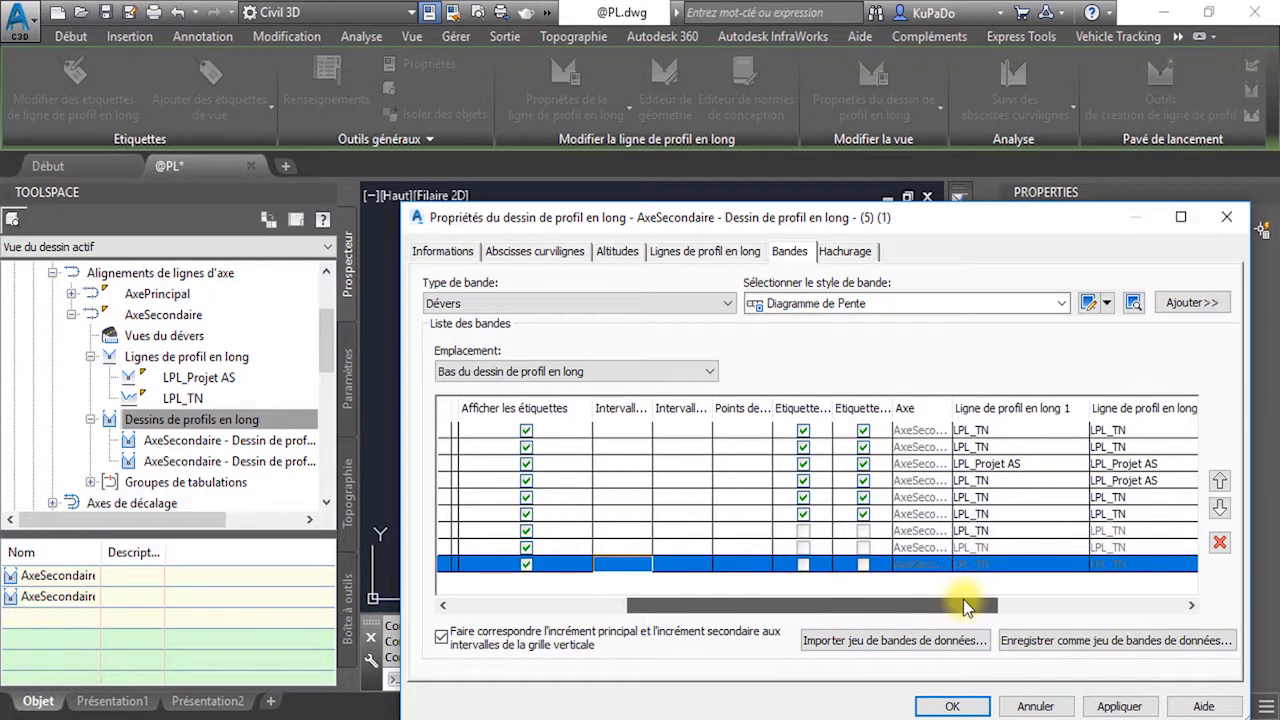
{"action": "left_click", "coordinate": [805, 565]}
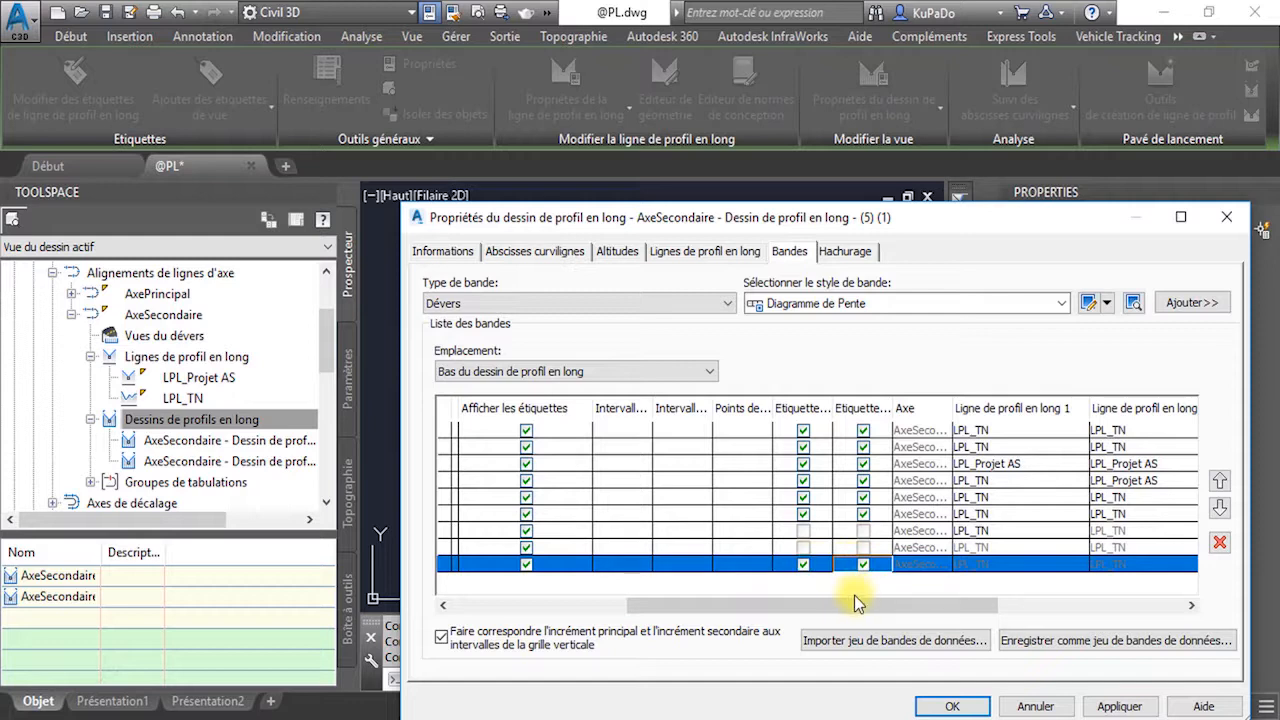
- Set both Ligne de profil en long 1 and 2 of the Distances Partielles band to LPL_Projet AS
{"action": "left_click_drag", "start_coordinate": [854, 595], "coordinate": [1026, 600]}
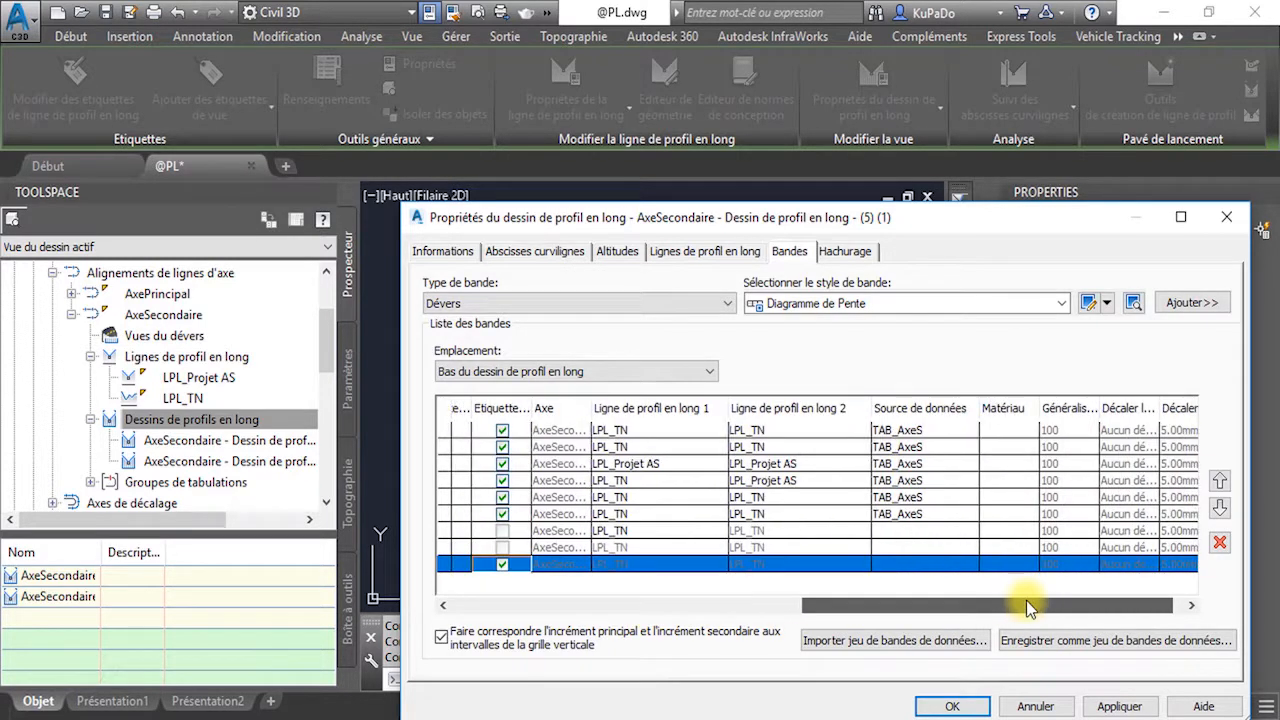
{"action": "left_click", "coordinate": [762, 500]}
{"action": "left_click", "coordinate": [762, 500]}
{"action": "left_click", "coordinate": [758, 531]}
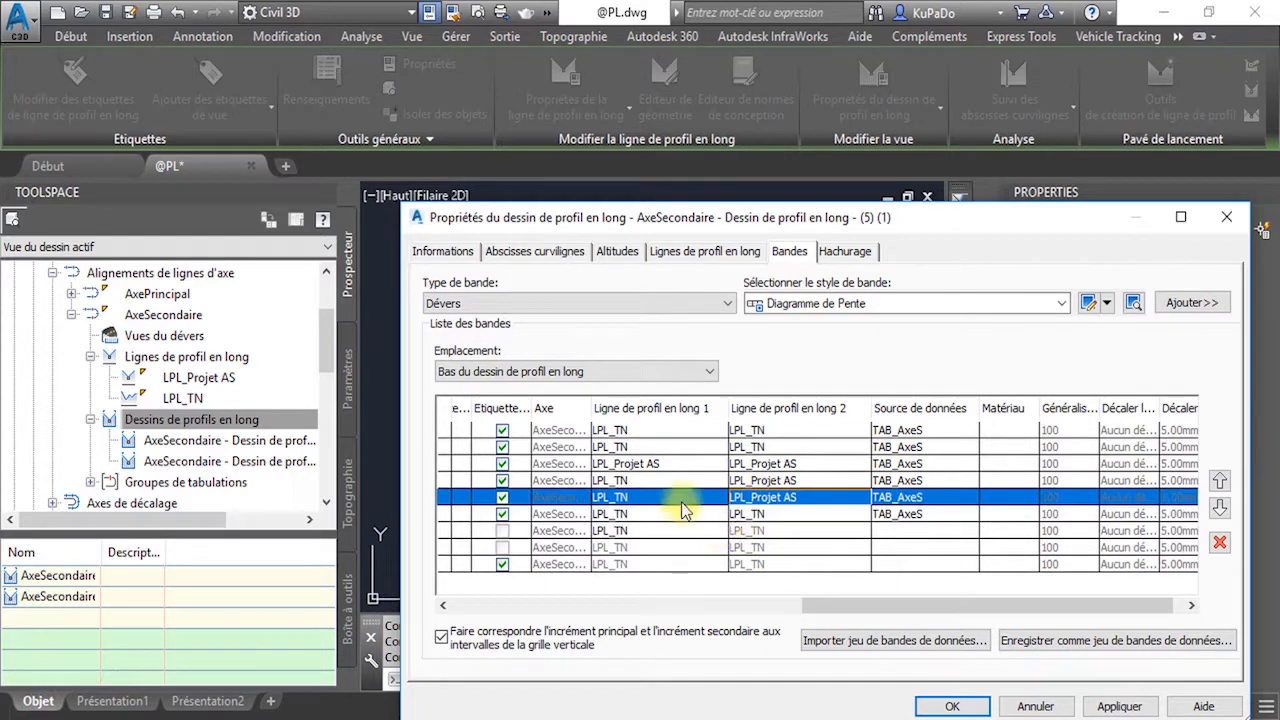
{"action": "left_click", "coordinate": [680, 496]}
{"action": "left_click", "coordinate": [672, 532]}
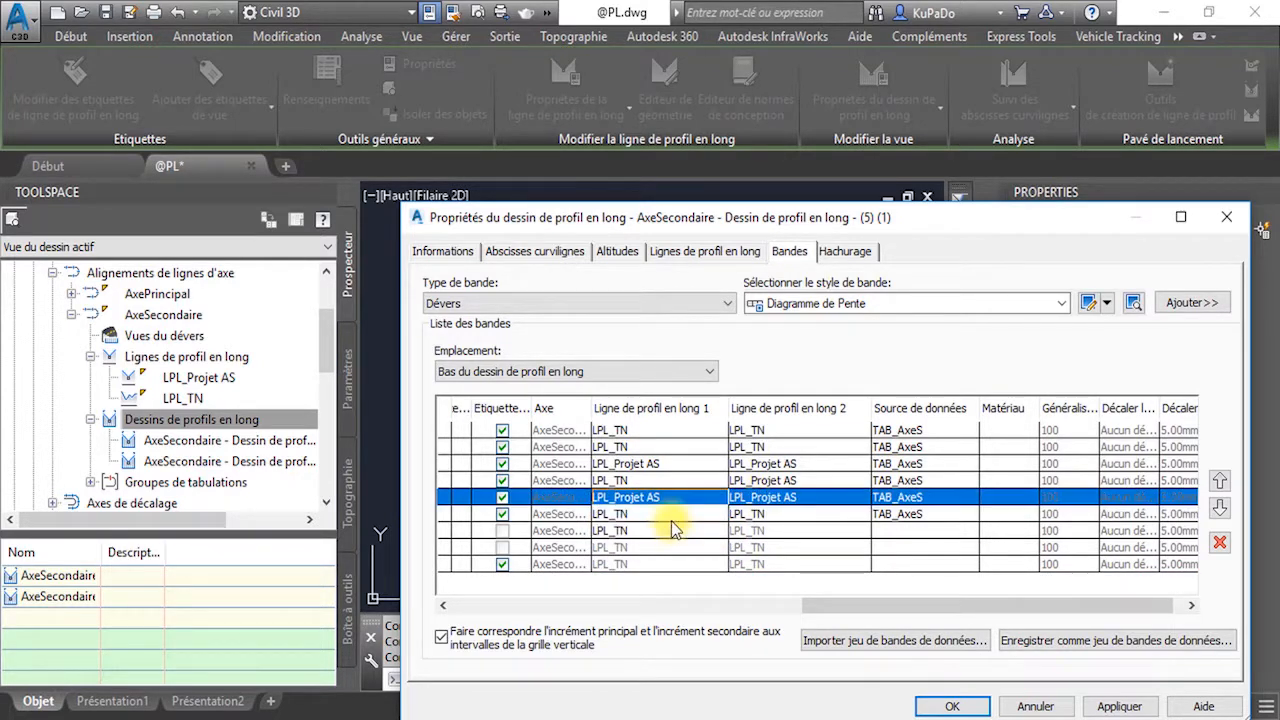
- Assign LPL_Projet AS as Ligne de profil en long 1 and 2 of the Distances Cumulées band
{"action": "left_click", "coordinate": [673, 516]}
{"action": "left_click", "coordinate": [673, 516]}
{"action": "left_click", "coordinate": [676, 544]}
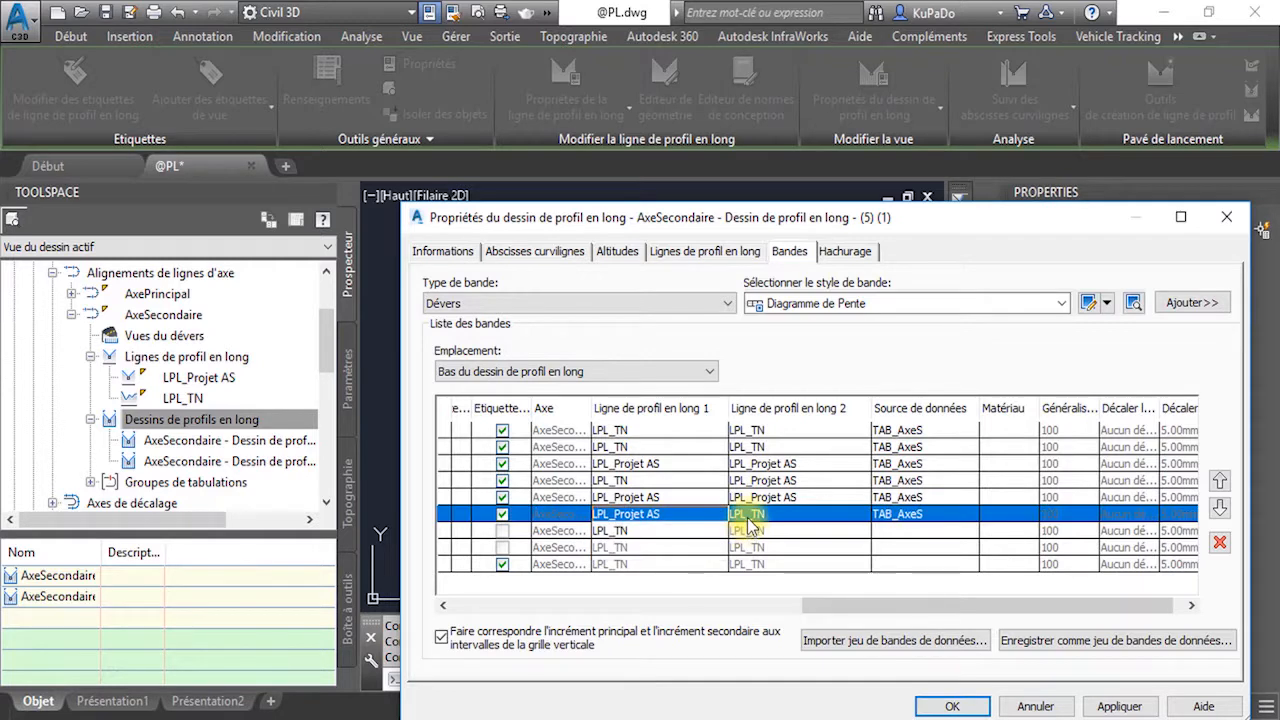
{"action": "left_click", "coordinate": [750, 515]}
{"action": "left_click", "coordinate": [750, 549]}
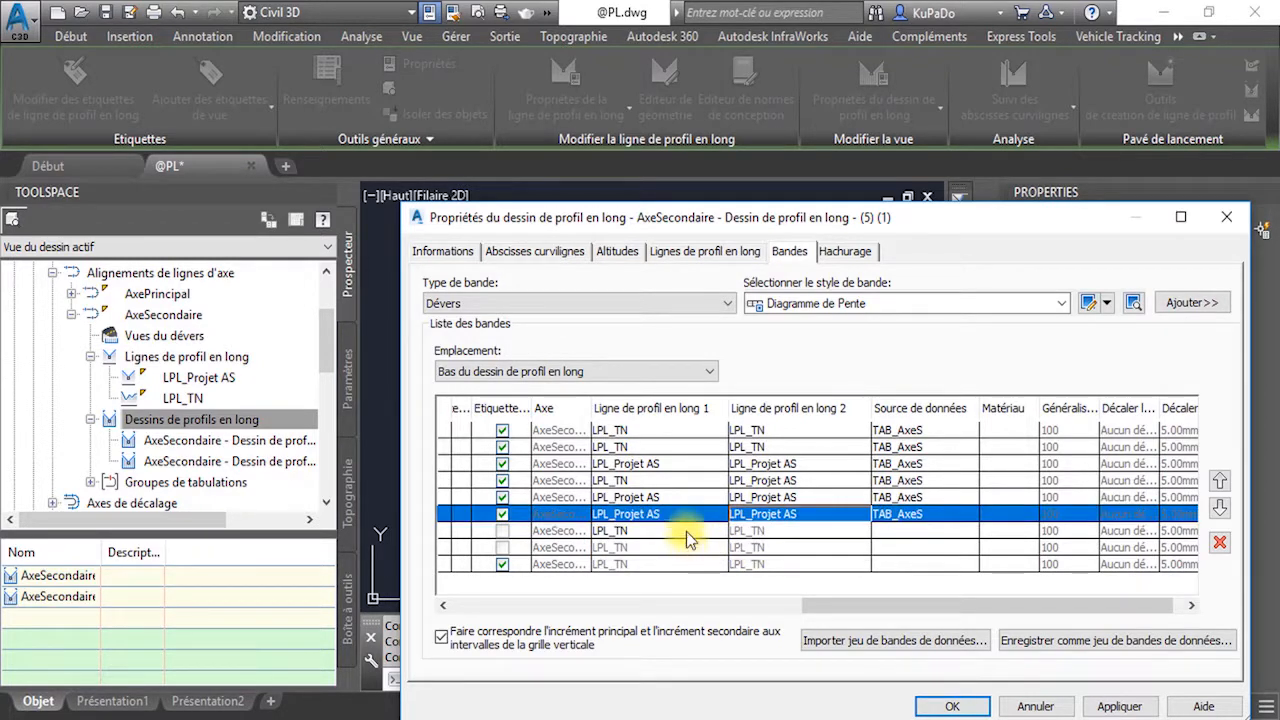
- Set Ligne de profil en long 1 of the Déclivités Projet band to LPL_Projet AS
{"action": "left_click", "coordinate": [686, 531]}
{"action": "left_click", "coordinate": [686, 533]}
{"action": "left_click", "coordinate": [686, 563]}
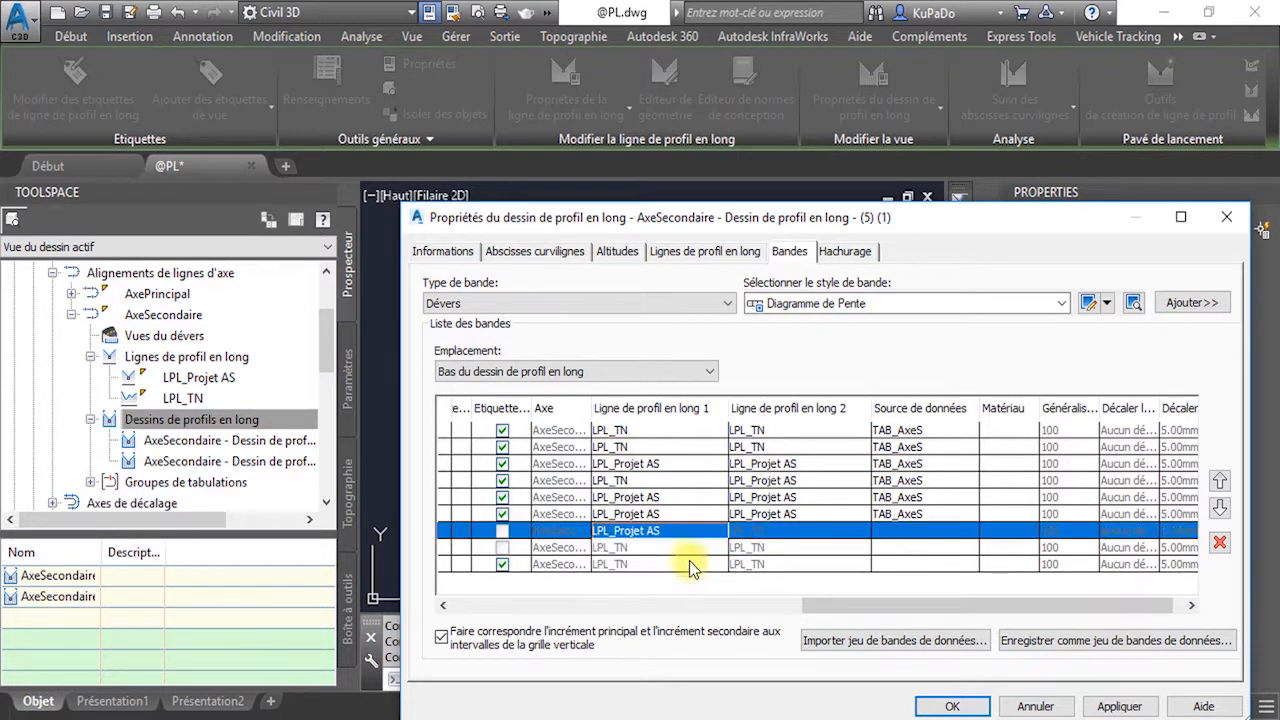
- Check the Source de données and Matériau cells of the last three bands and the columns offered for the band list
{"action": "left_click", "coordinate": [910, 550]}
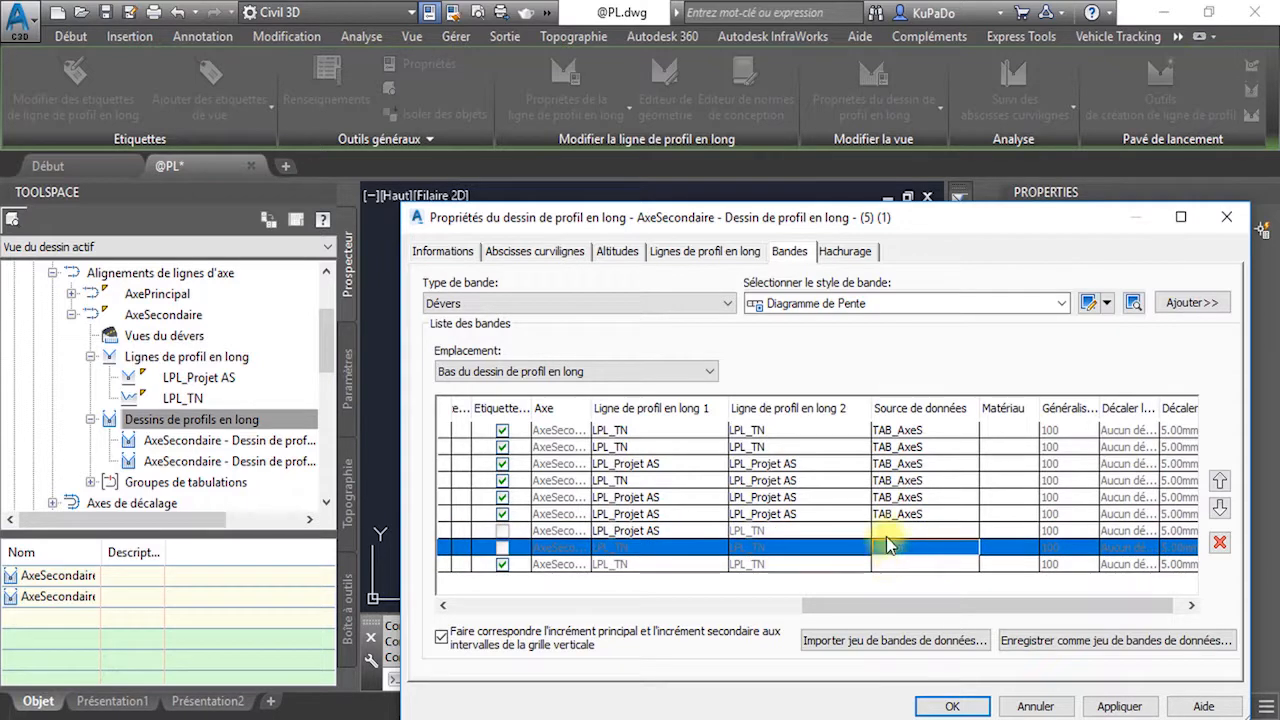
{"action": "left_click", "coordinate": [886, 532]}
{"action": "left_click", "coordinate": [924, 531]}
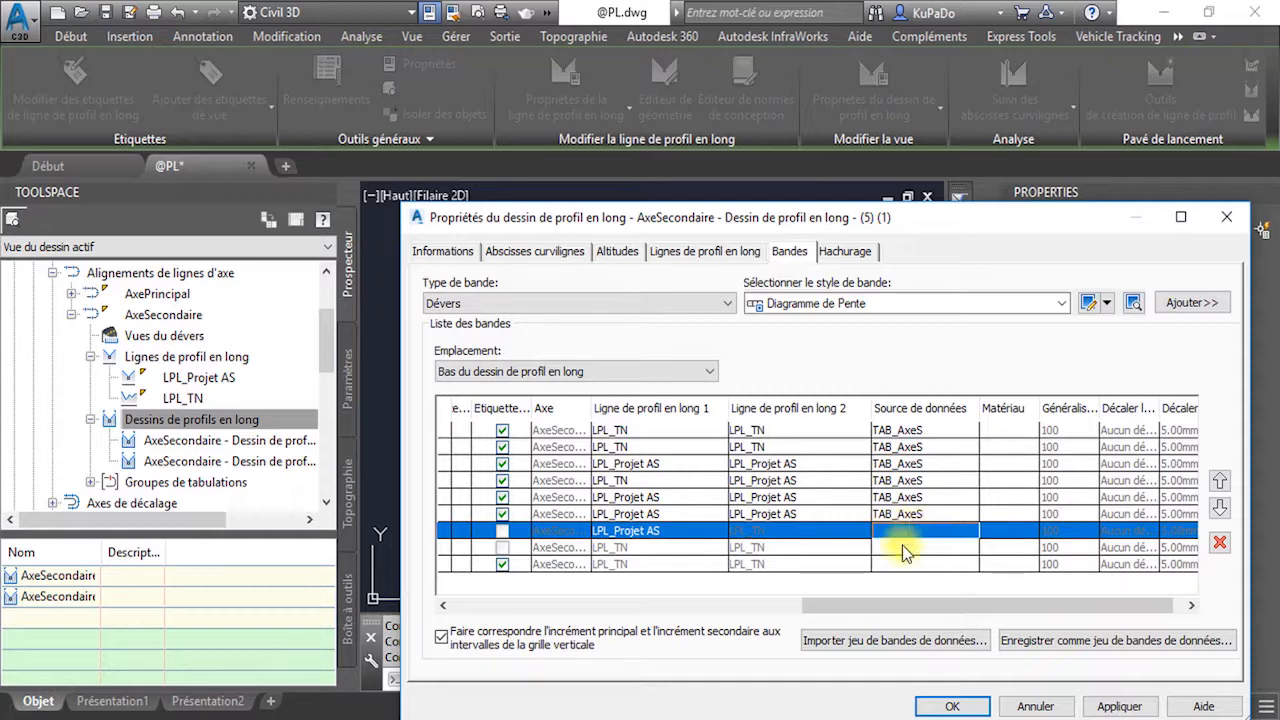
{"action": "left_click", "coordinate": [901, 547]}
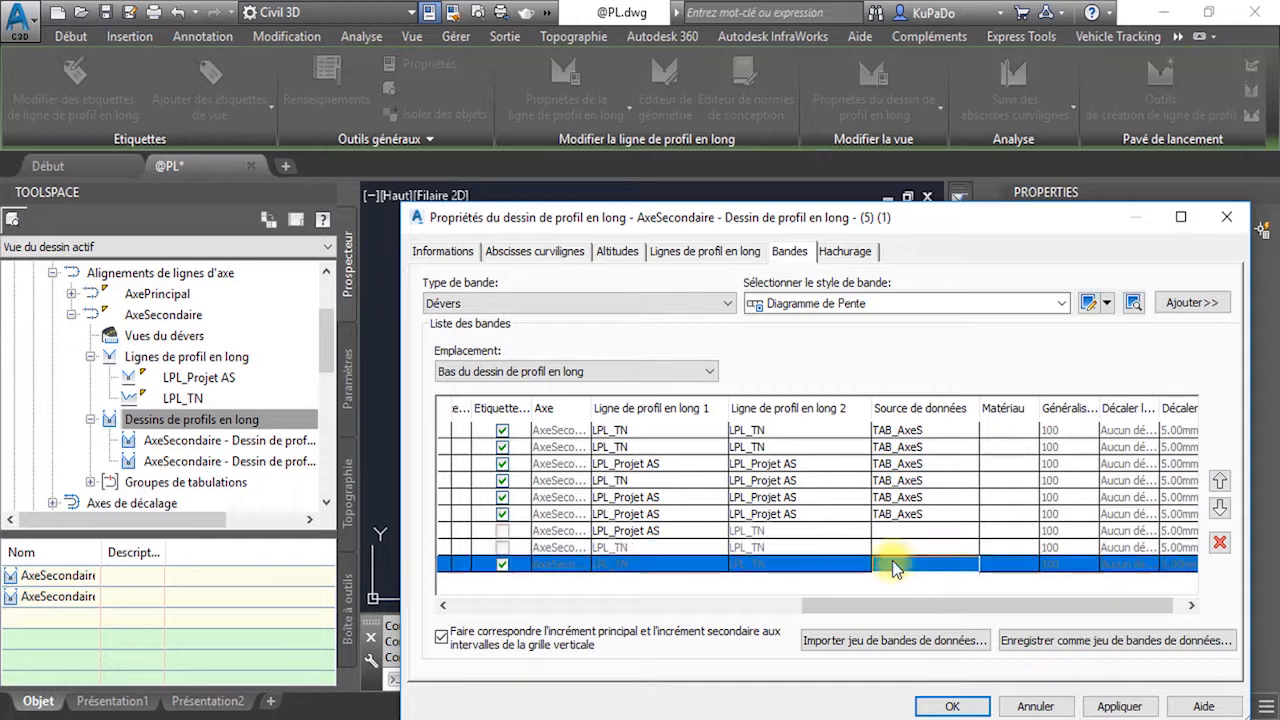
{"action": "left_click", "coordinate": [1005, 546]}
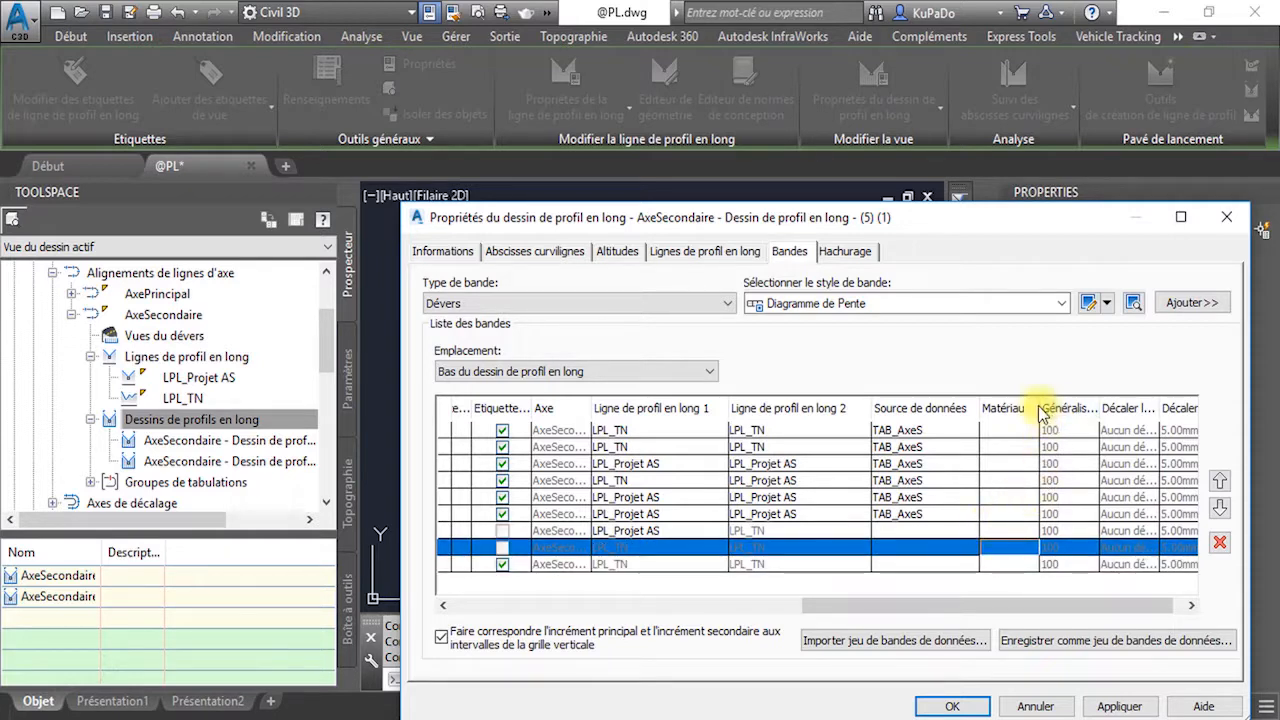
{"action": "right_click", "coordinate": [1075, 417]}
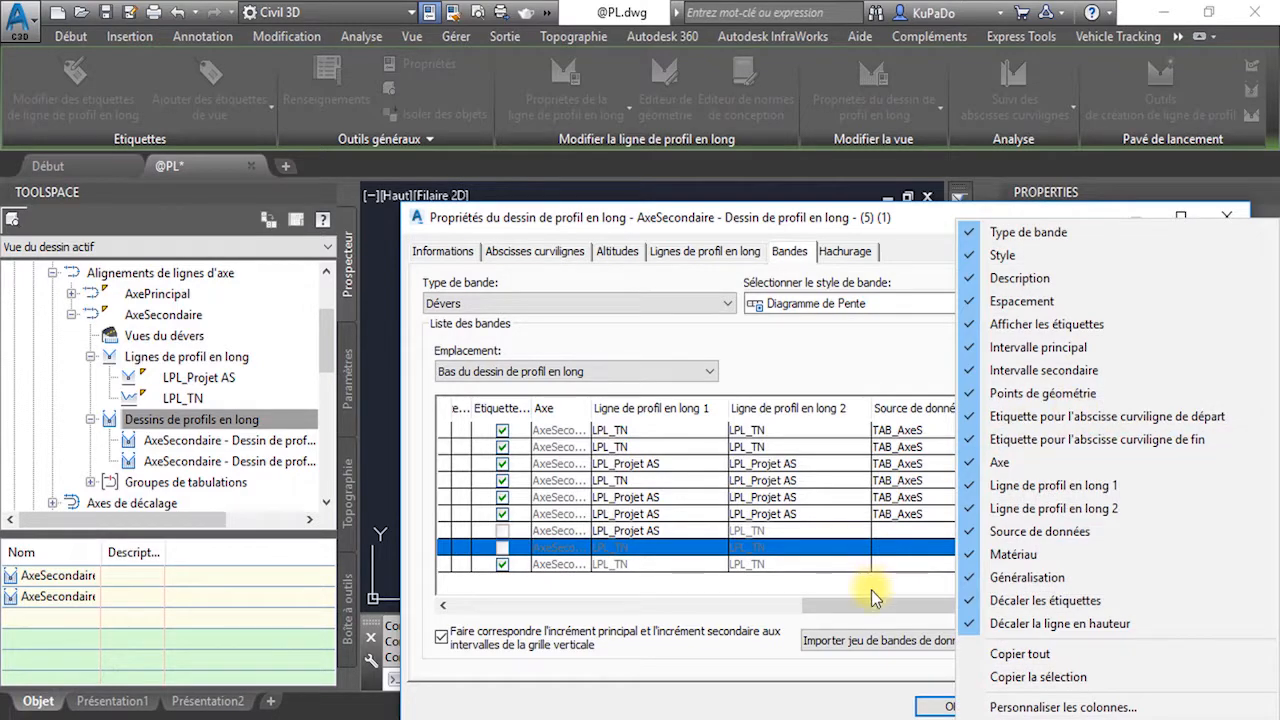
{"action": "left_click", "coordinate": [921, 640]}
- Accept the profile view properties, deselect the view and examine its updated bands
{"action": "left_click", "coordinate": [952, 706]}
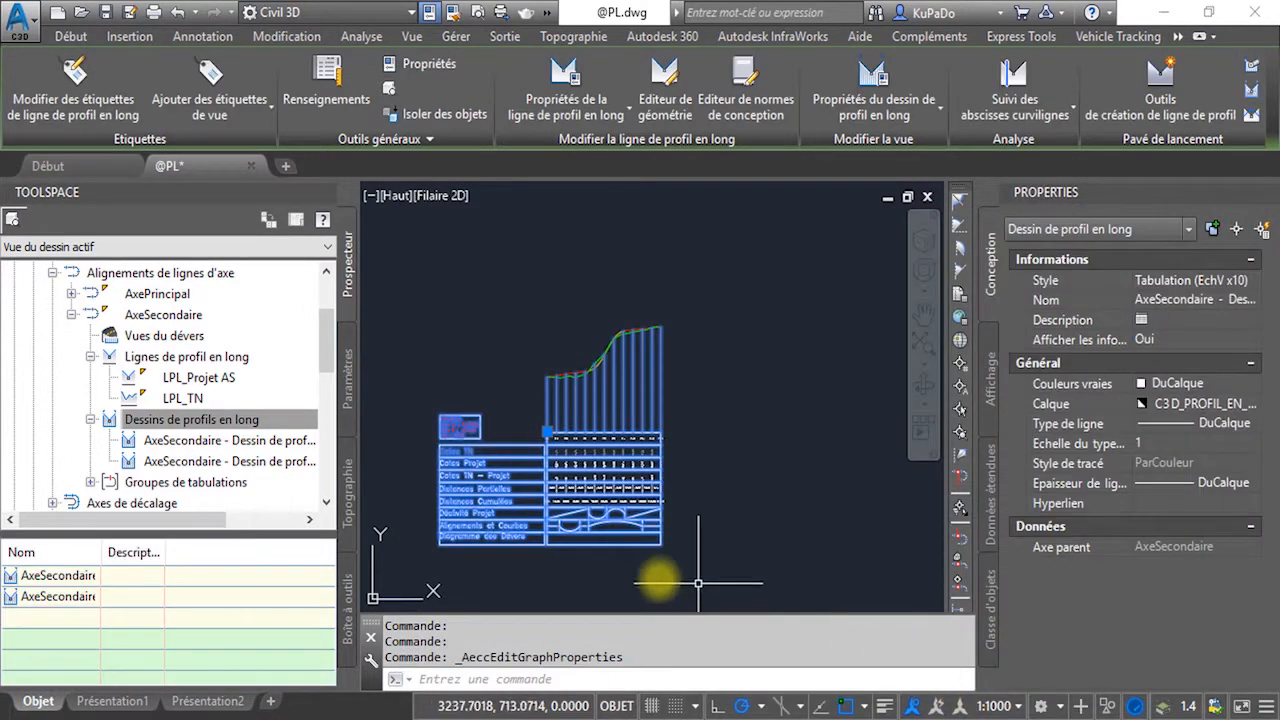
{"action": "mouse_move", "coordinate": [657, 571]}
{"action": "middle_mouse_down"}
{"action": "mouse_move", "coordinate": [791, 577]}
{"action": "mouse_move", "coordinate": [830, 546]}
{"action": "middle_mouse_up"}
{"action": "scroll", "coordinate": [788, 540], "scroll_direction": "up", "scroll_amount": 4}
{"action": "key", "text": "Escape"}
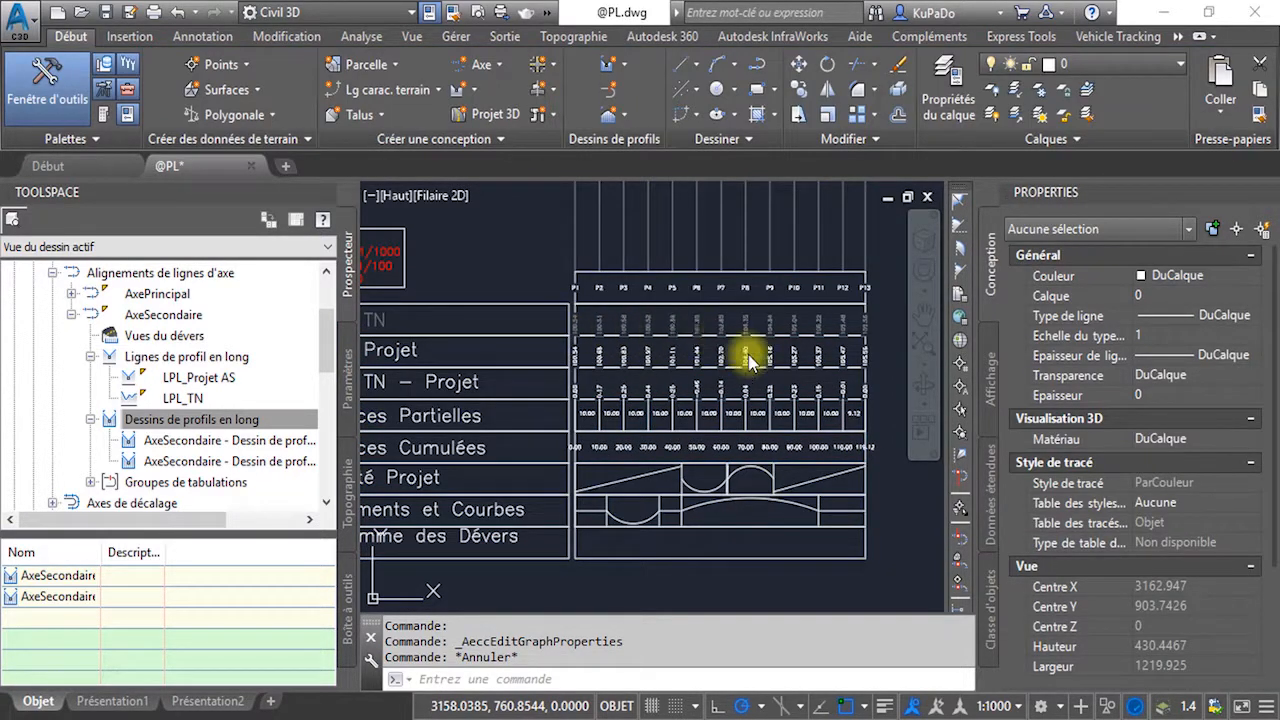
{"action": "scroll", "coordinate": [779, 395], "scroll_direction": "down", "scroll_amount": 2}
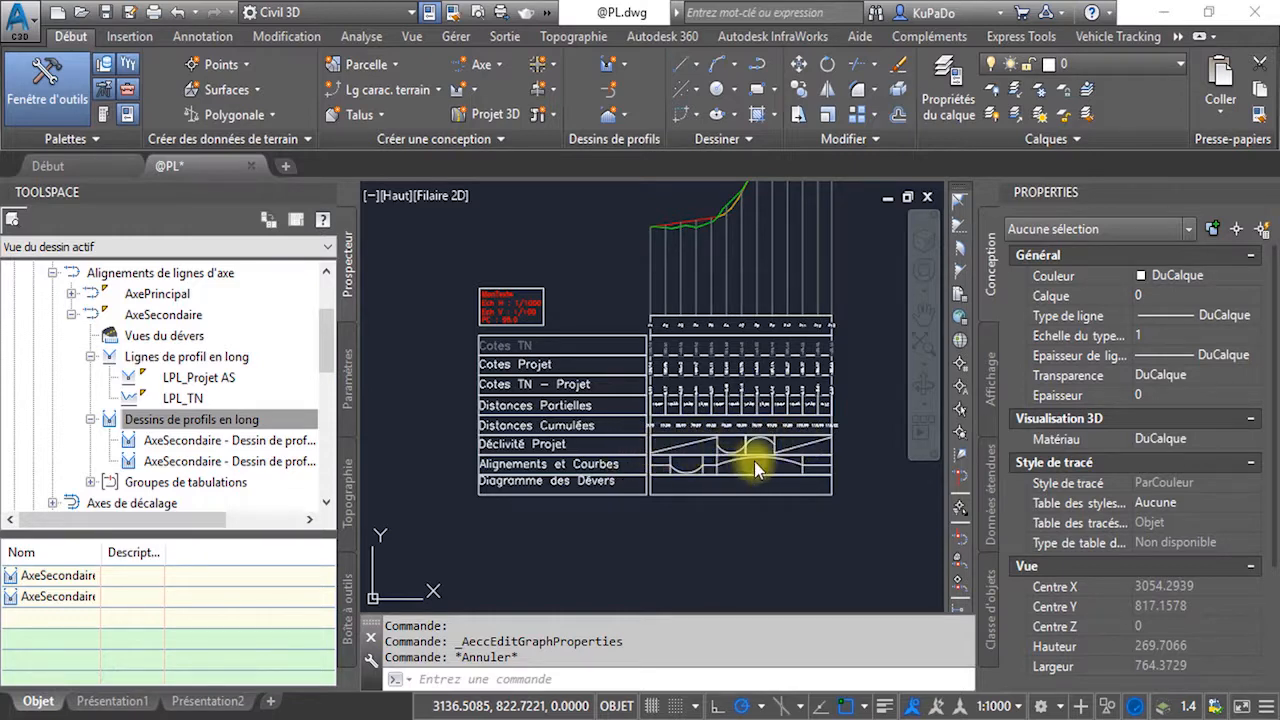
- Erase the AxeSecondaire profile view with only four bands, located between the other two profile views
{"action": "left_click", "coordinate": [754, 524]}
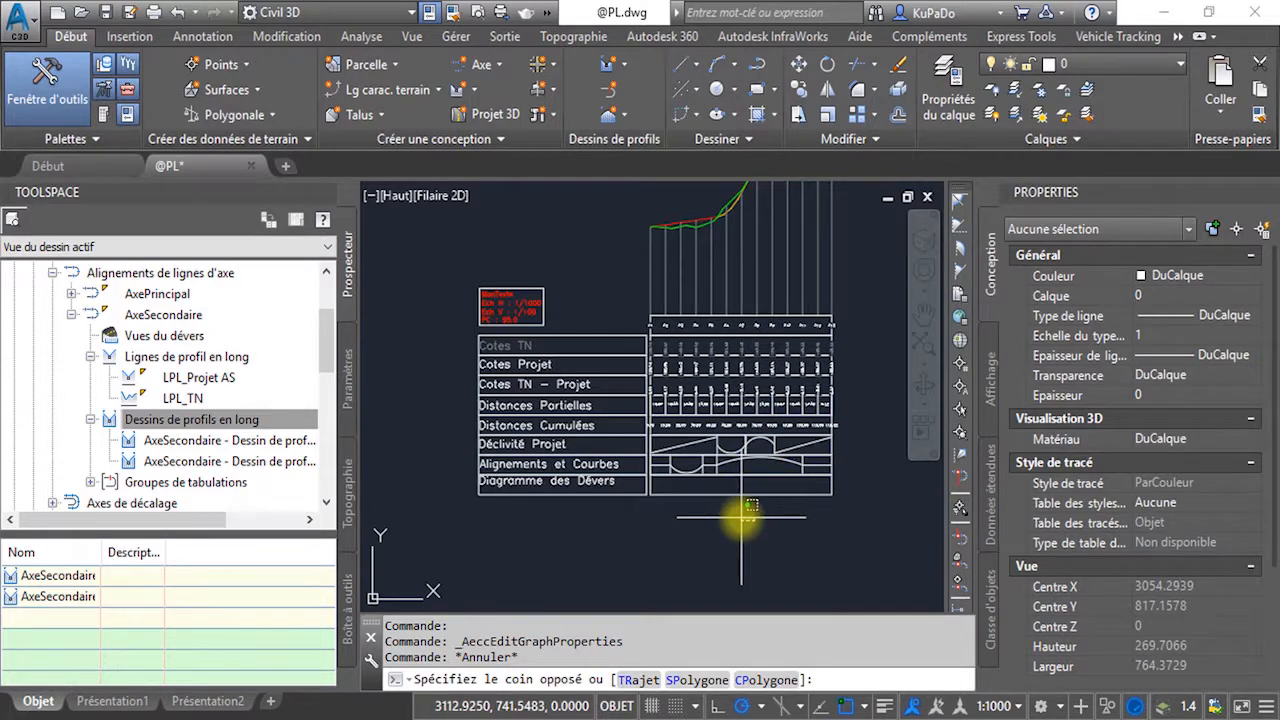
{"action": "scroll", "coordinate": [737, 523], "scroll_direction": "down", "scroll_amount": 3}
{"action": "scroll", "coordinate": [577, 500], "scroll_direction": "up", "scroll_amount": 1}
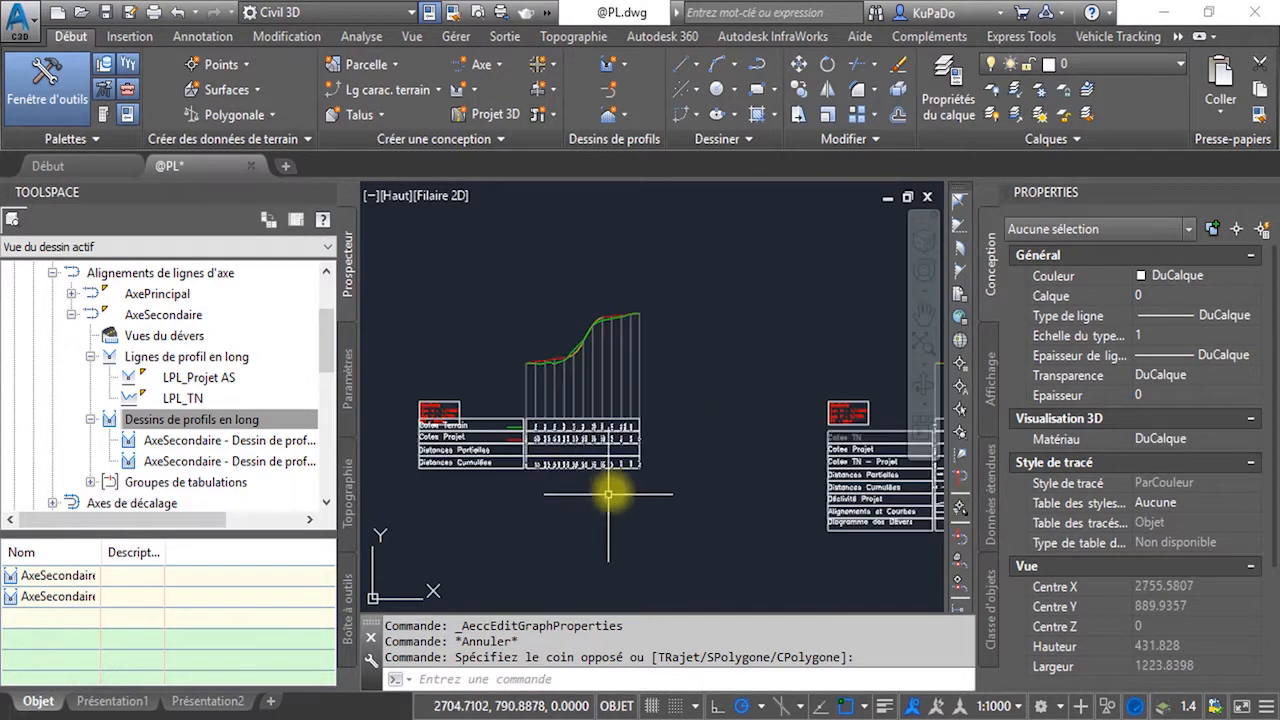
{"action": "middle_click_drag", "start_coordinate": [834, 470], "coordinate": [750, 471]}
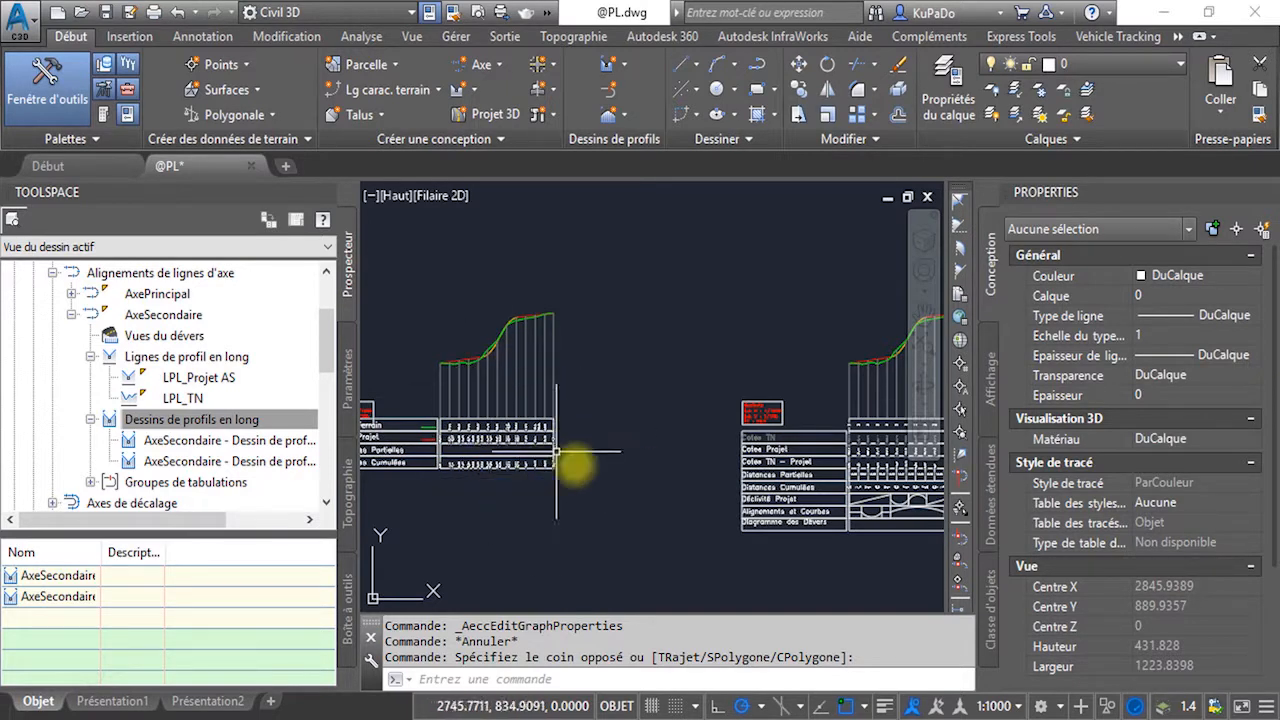
{"action": "middle_click_drag", "start_coordinate": [620, 458], "coordinate": [507, 468]}
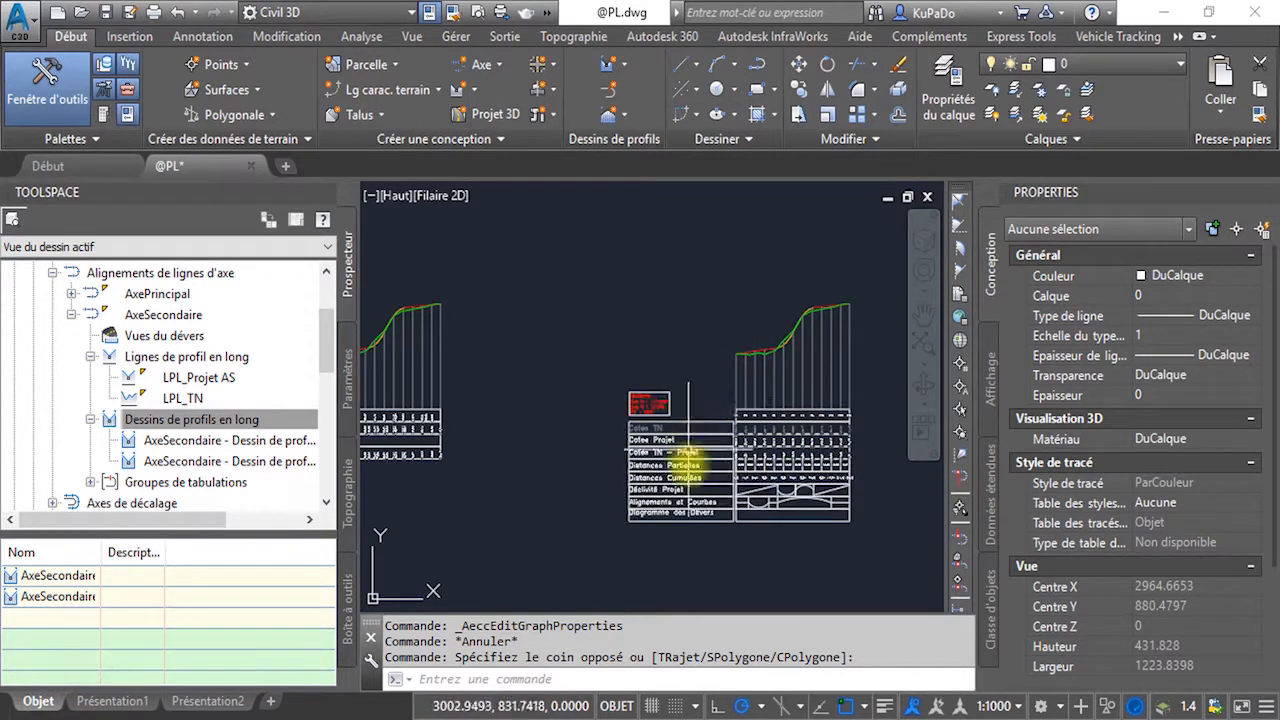
{"action": "scroll", "coordinate": [729, 434], "scroll_direction": "down", "scroll_amount": 4}
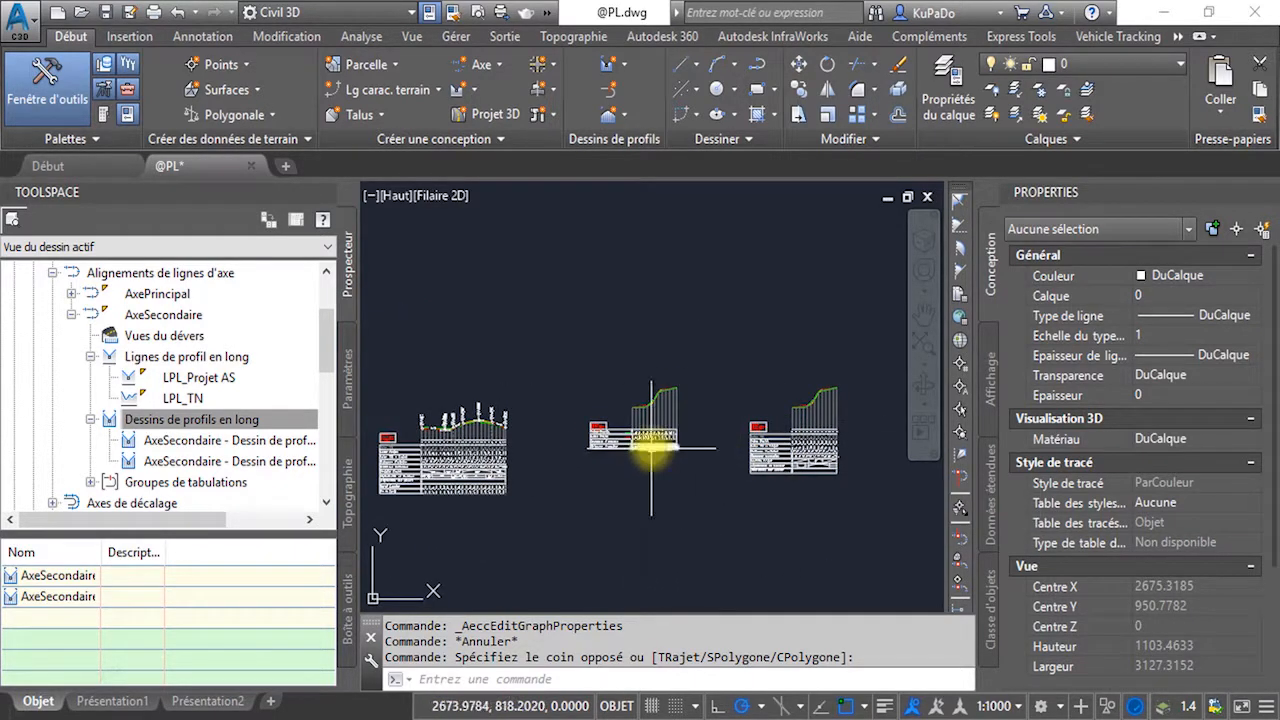
{"action": "left_click", "coordinate": [621, 432]}
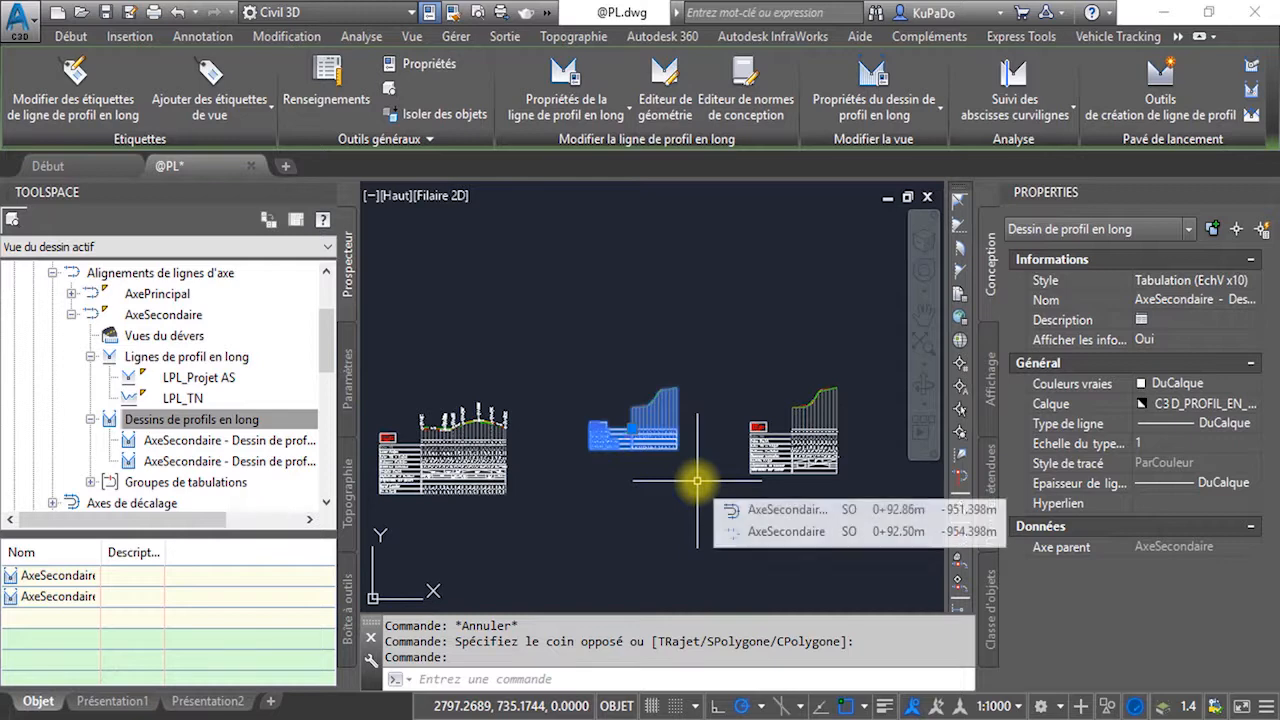
{"action": "key", "text": "Delete"}
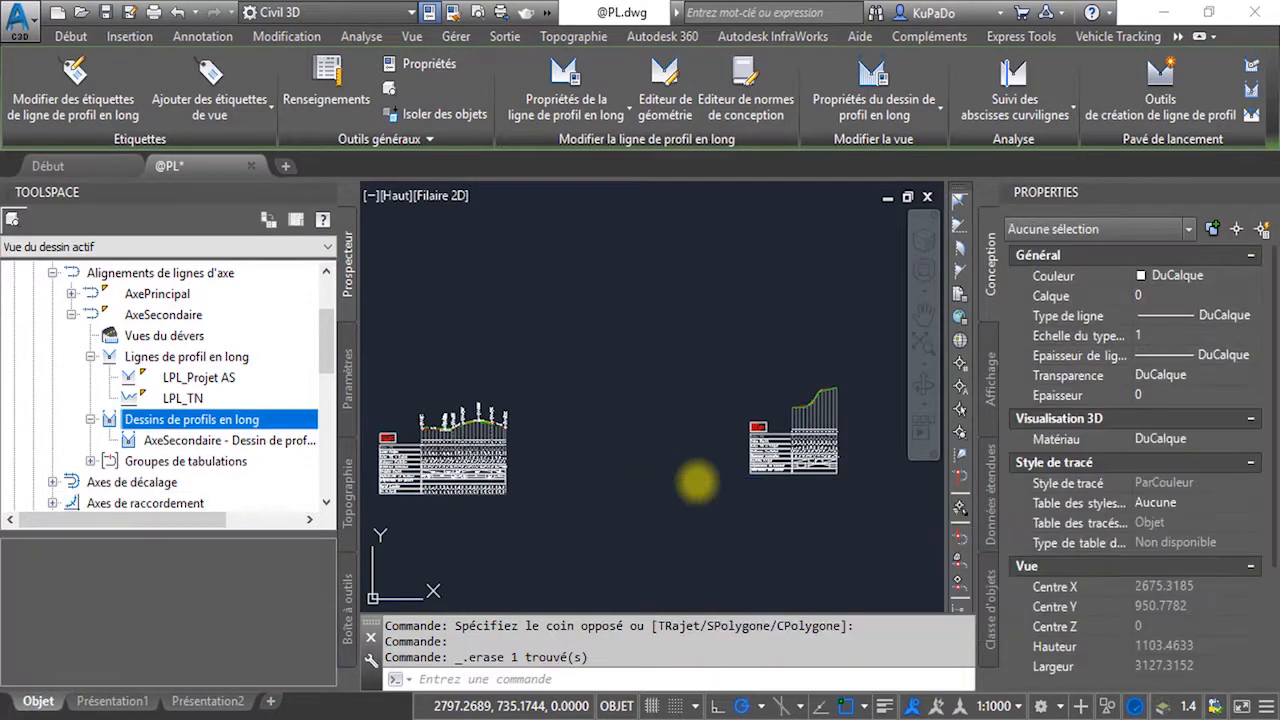
- Move the AxeSecondaire profile view closer to the AxePrincipal profile view, beside its band table
{"action": "left_click", "coordinate": [783, 435]}
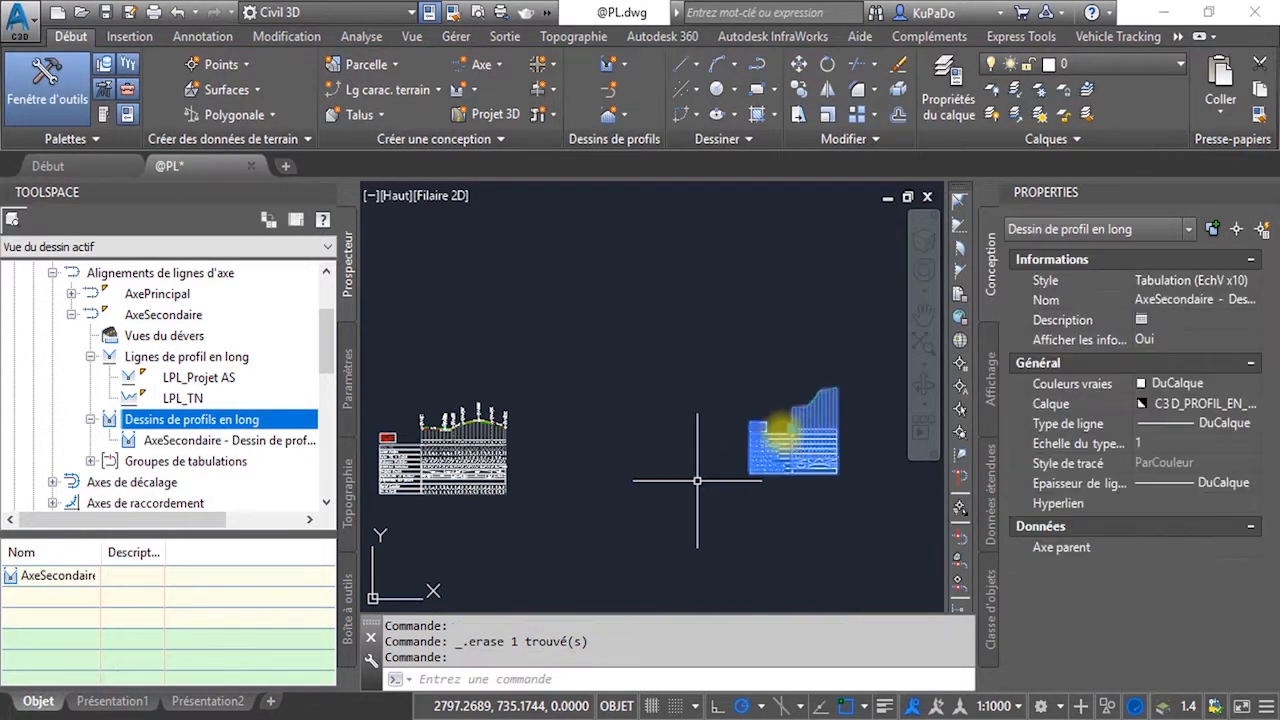
{"action": "left_click", "coordinate": [791, 428]}
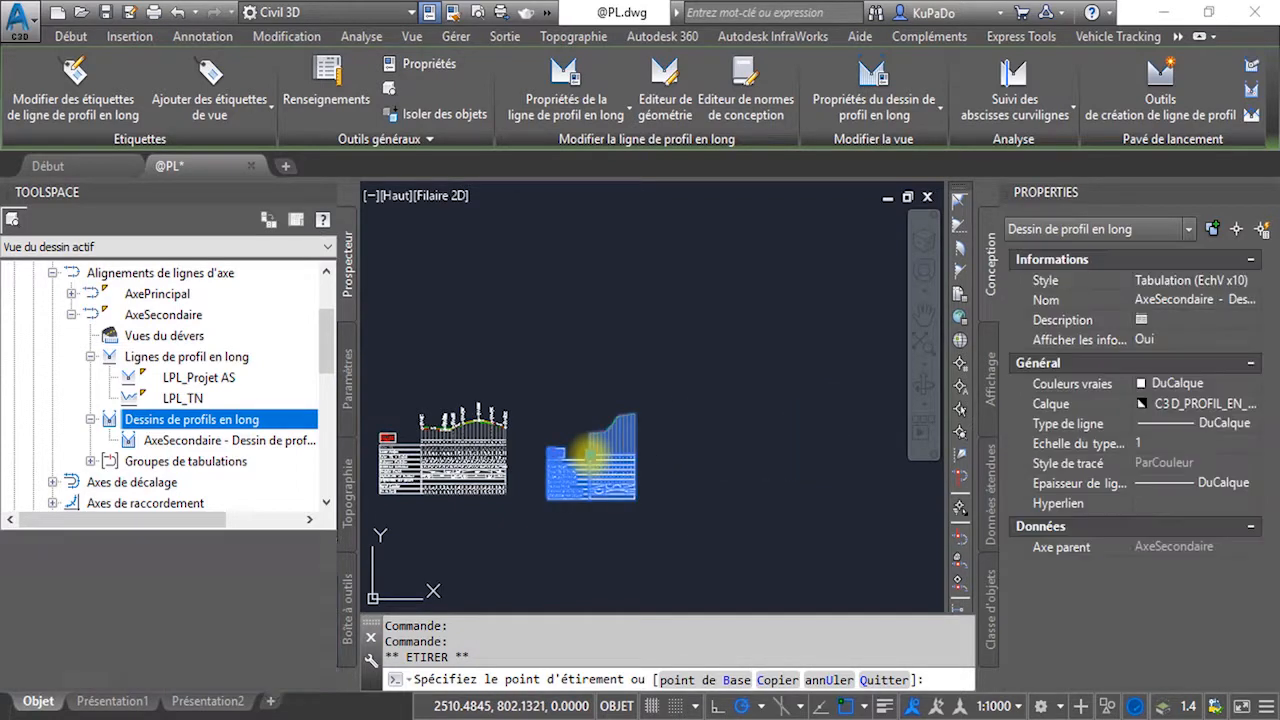
{"action": "left_click", "coordinate": [590, 460]}
{"action": "scroll", "coordinate": [590, 460], "scroll_direction": "up", "scroll_amount": 4}
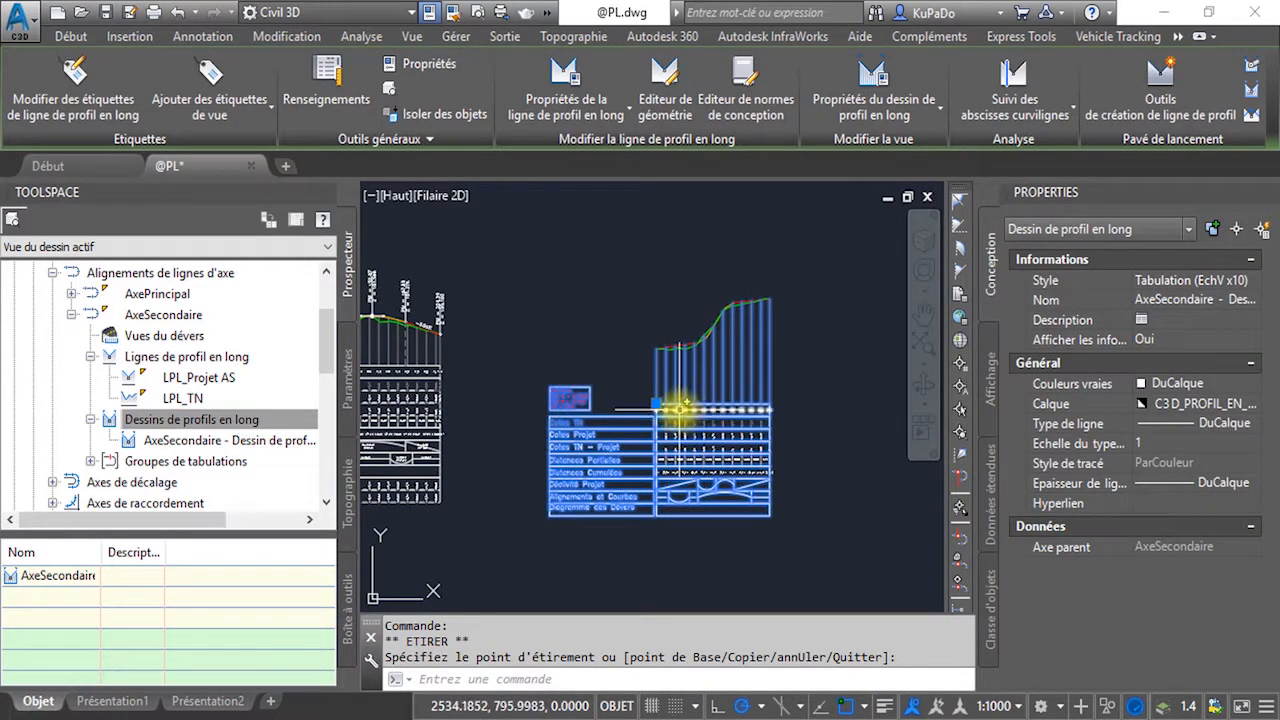
- Check the automatic altitude range in the AxeSecondaire profile view properties and close them without changes
{"action": "left_click", "coordinate": [873, 92]}
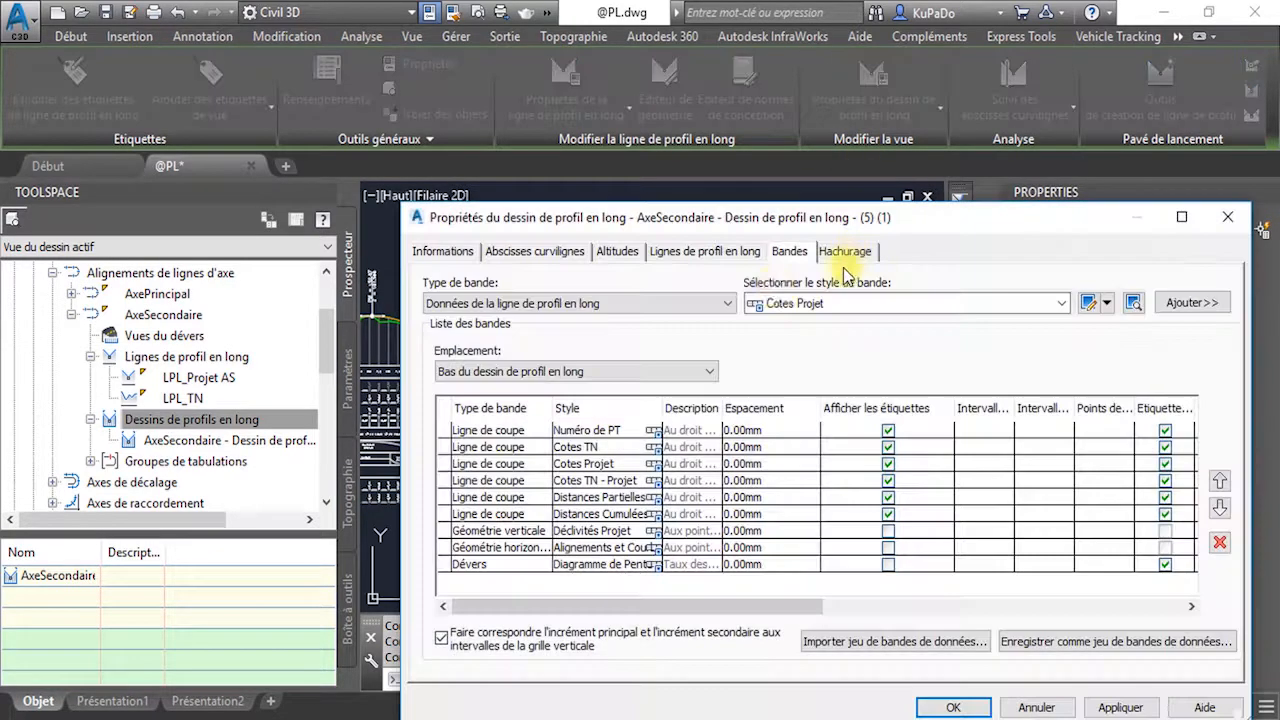
{"action": "left_click", "coordinate": [617, 251]}
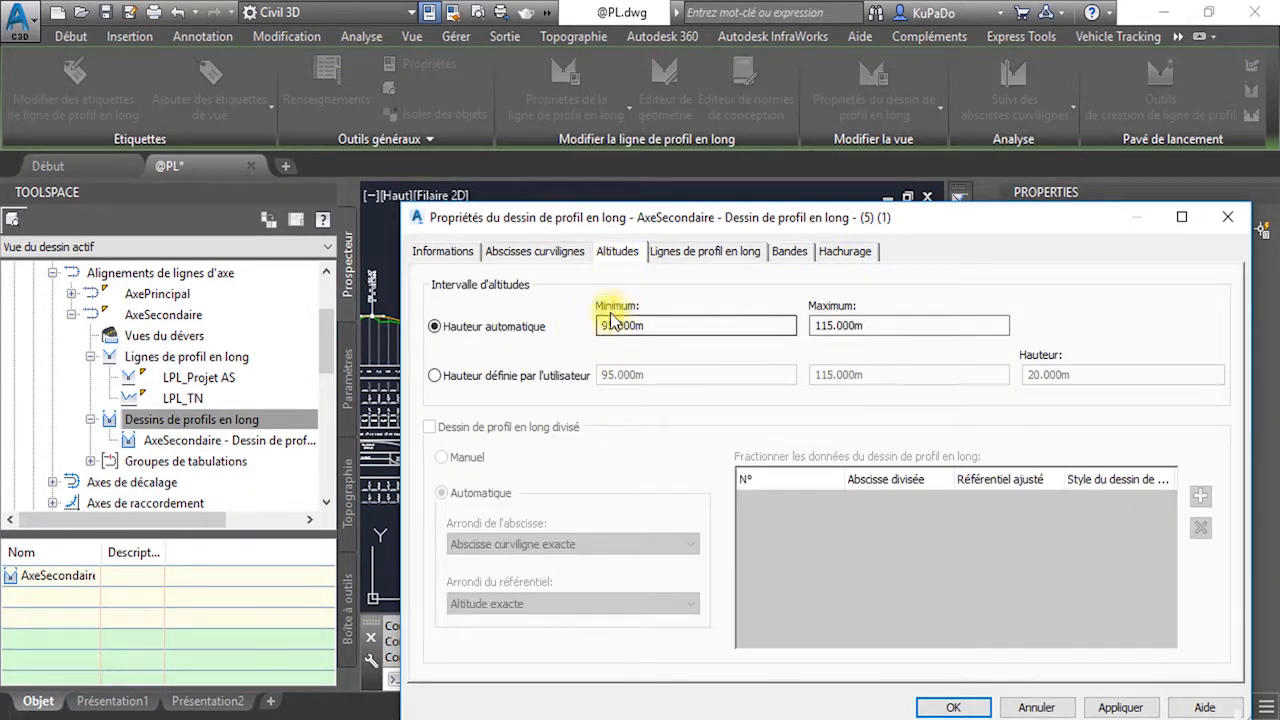
{"action": "left_click", "coordinate": [1227, 217]}
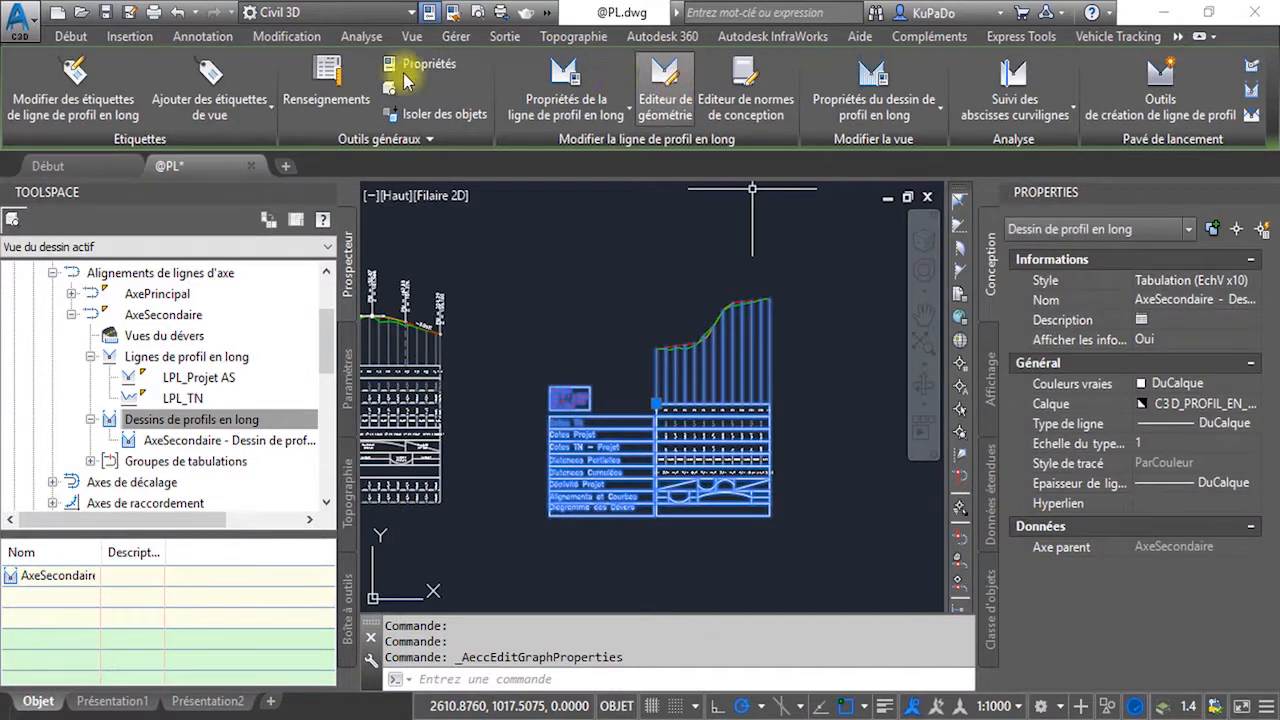
- Examine the station range and height pages of the profile view creation wizard for AxeSecondaire, and close it without creating a view
{"action": "left_click", "coordinate": [62, 37]}
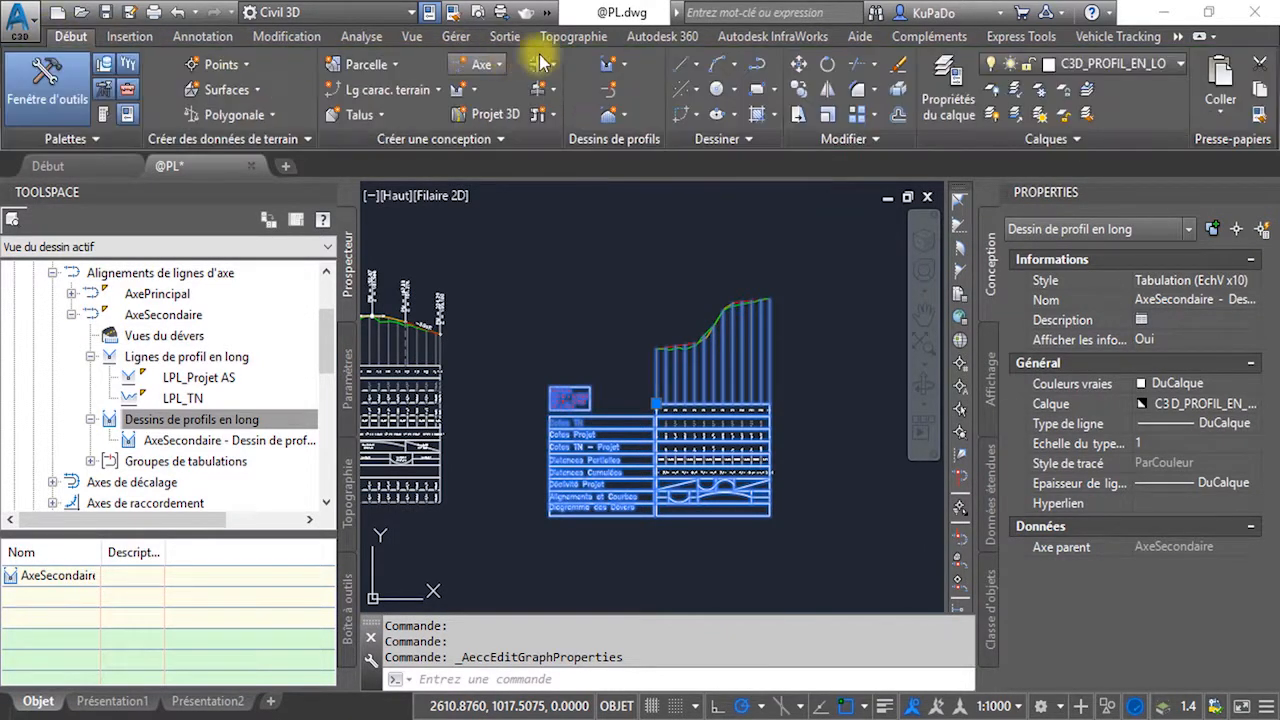
{"action": "left_click", "coordinate": [615, 66]}
{"action": "left_click", "coordinate": [700, 97]}
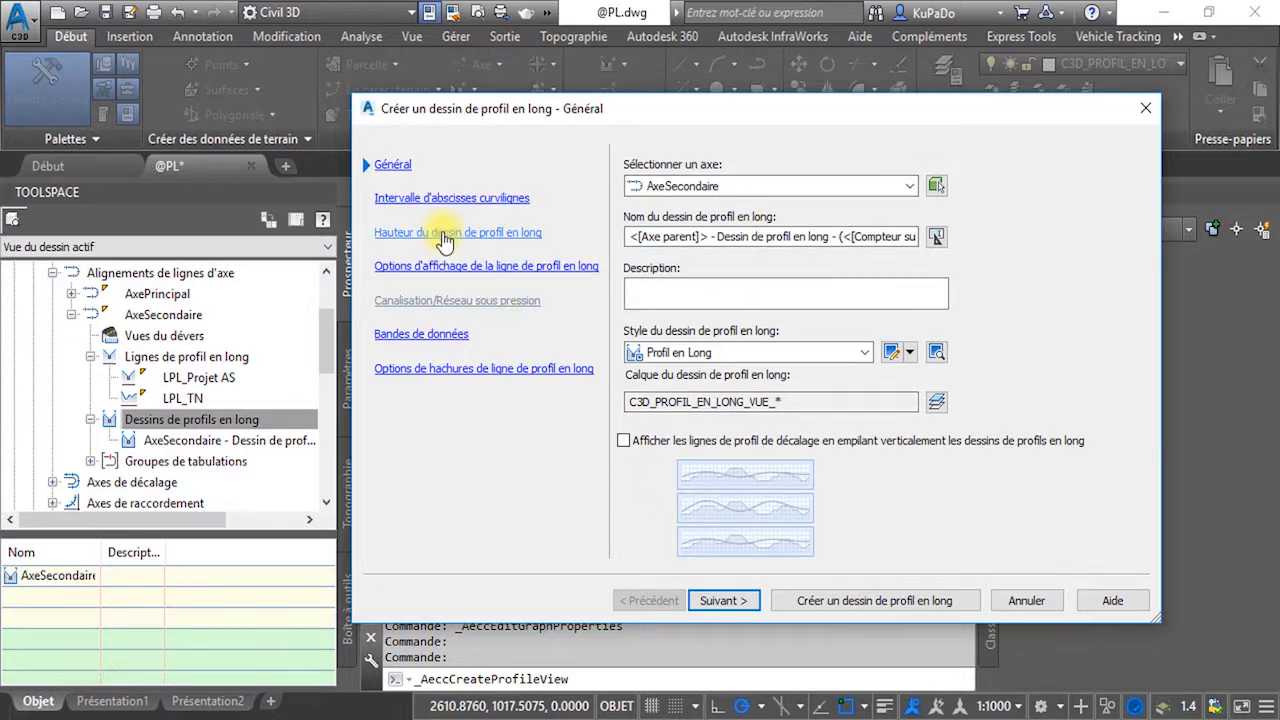
{"action": "left_click", "coordinate": [722, 601]}
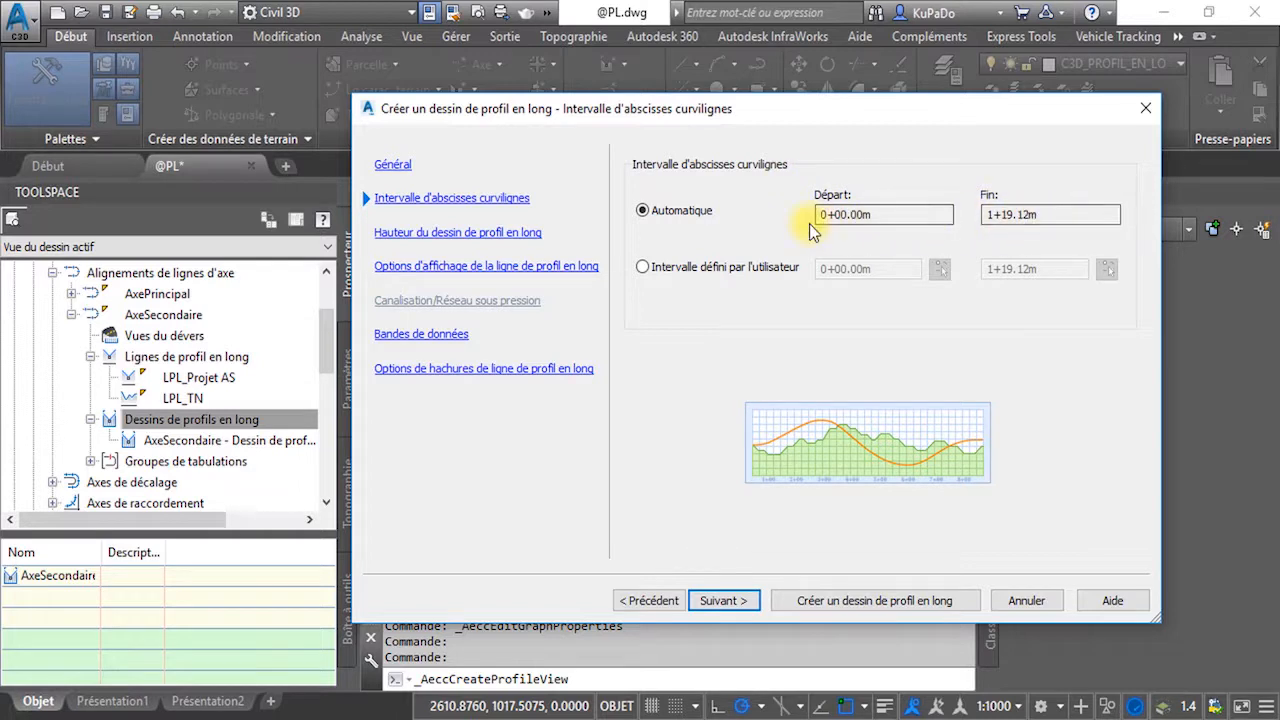
{"action": "left_click", "coordinate": [472, 233]}
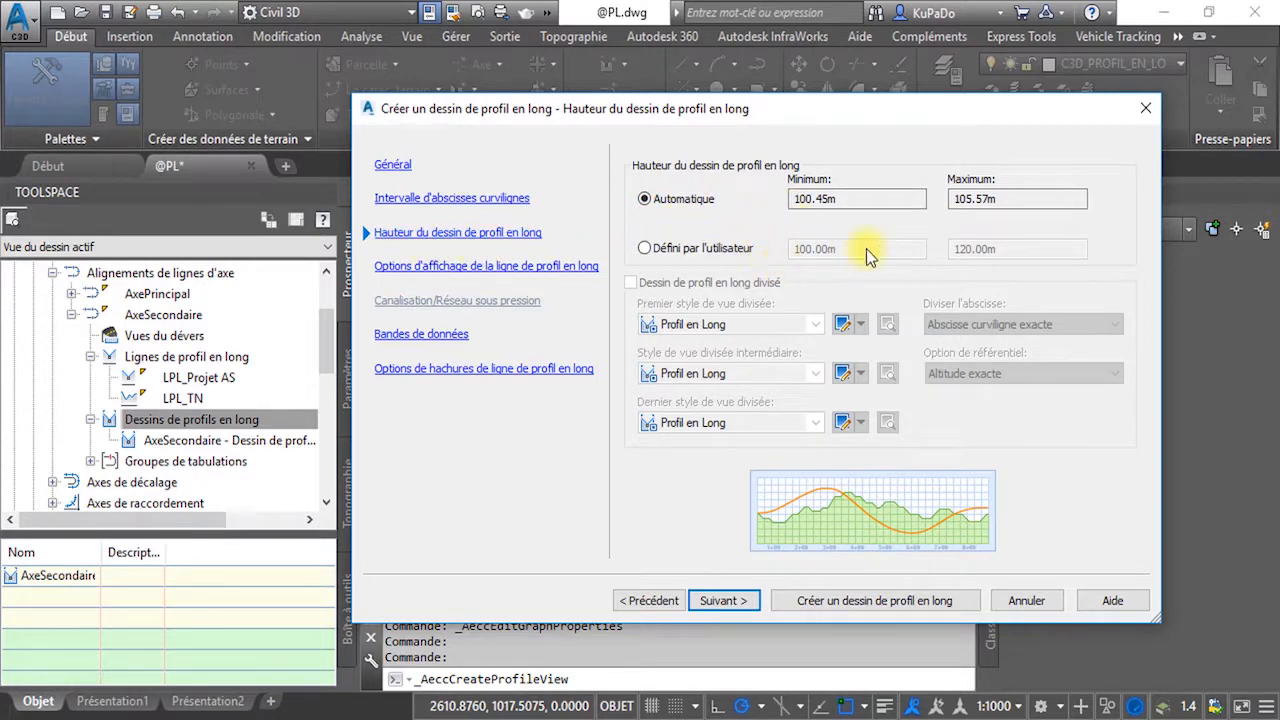
{"action": "left_click", "coordinate": [1146, 108]}
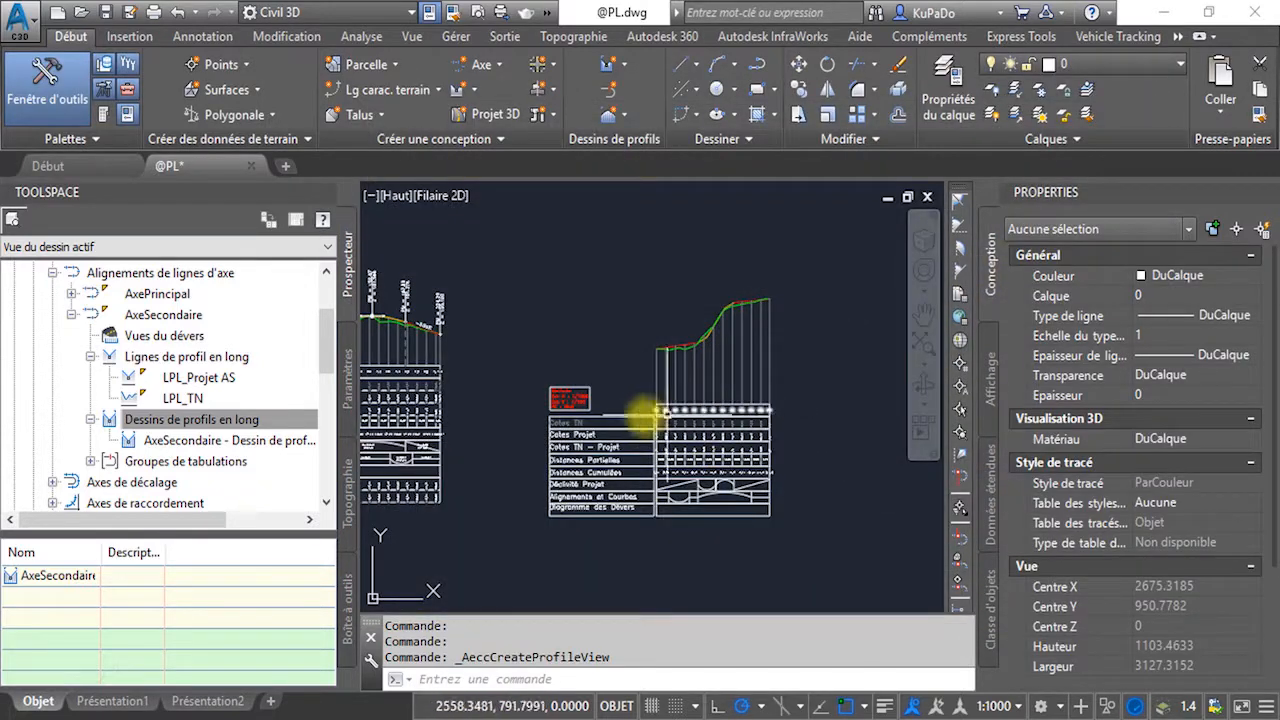
- Switch the AxeSecondaire profile view to a user-defined height with a minimum altitude of 100 m, apply it and uncover the view
{"action": "left_click", "coordinate": [652, 412]}
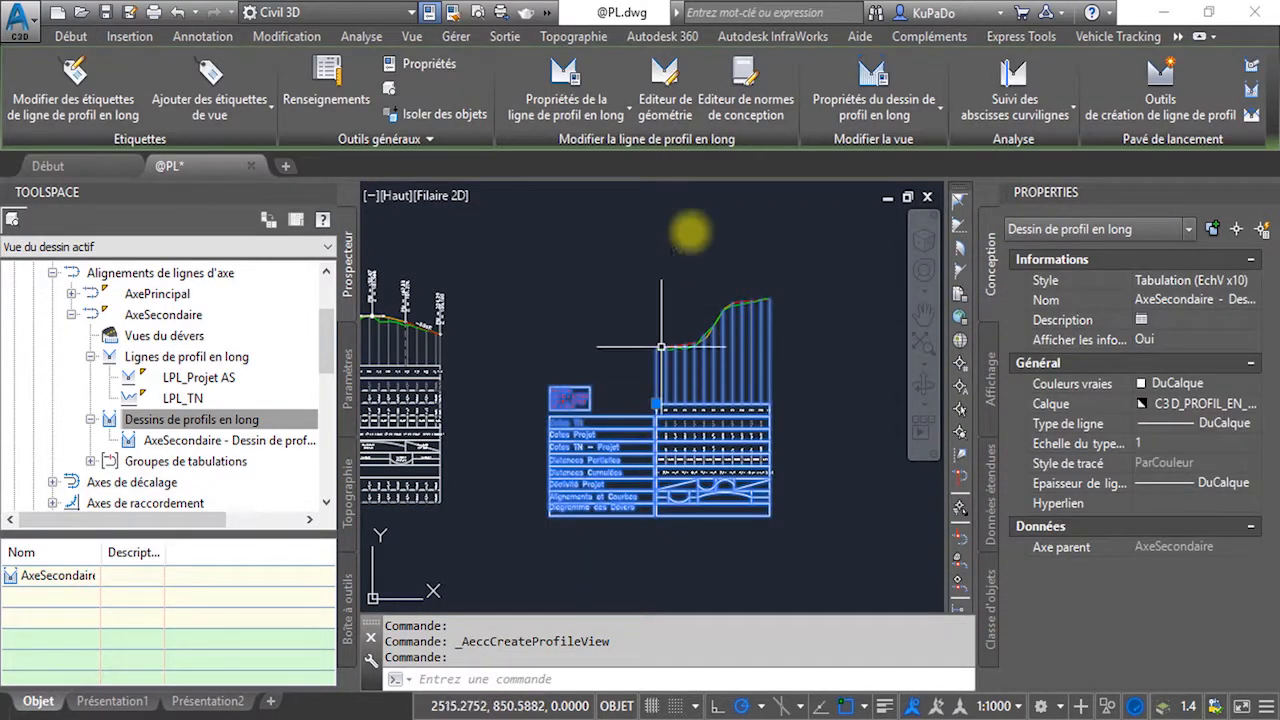
{"action": "left_click", "coordinate": [820, 118]}
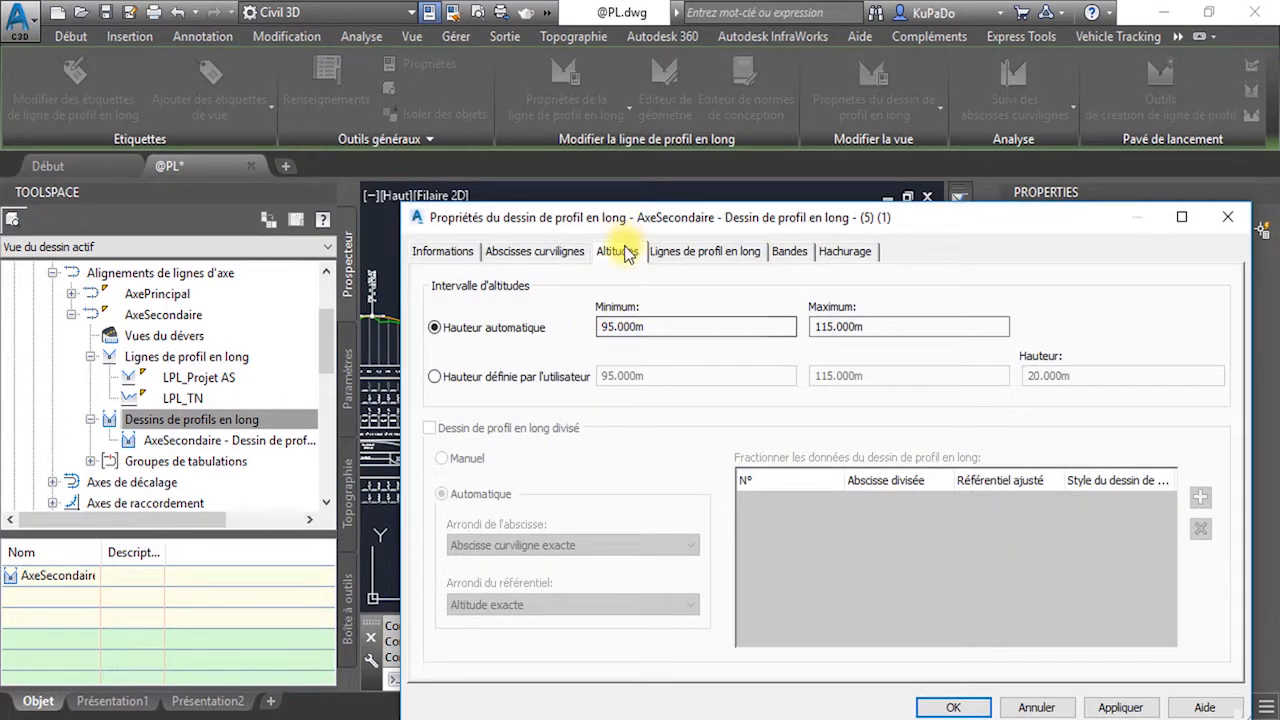
{"action": "left_click_drag", "start_coordinate": [745, 217], "coordinate": [778, 463]}
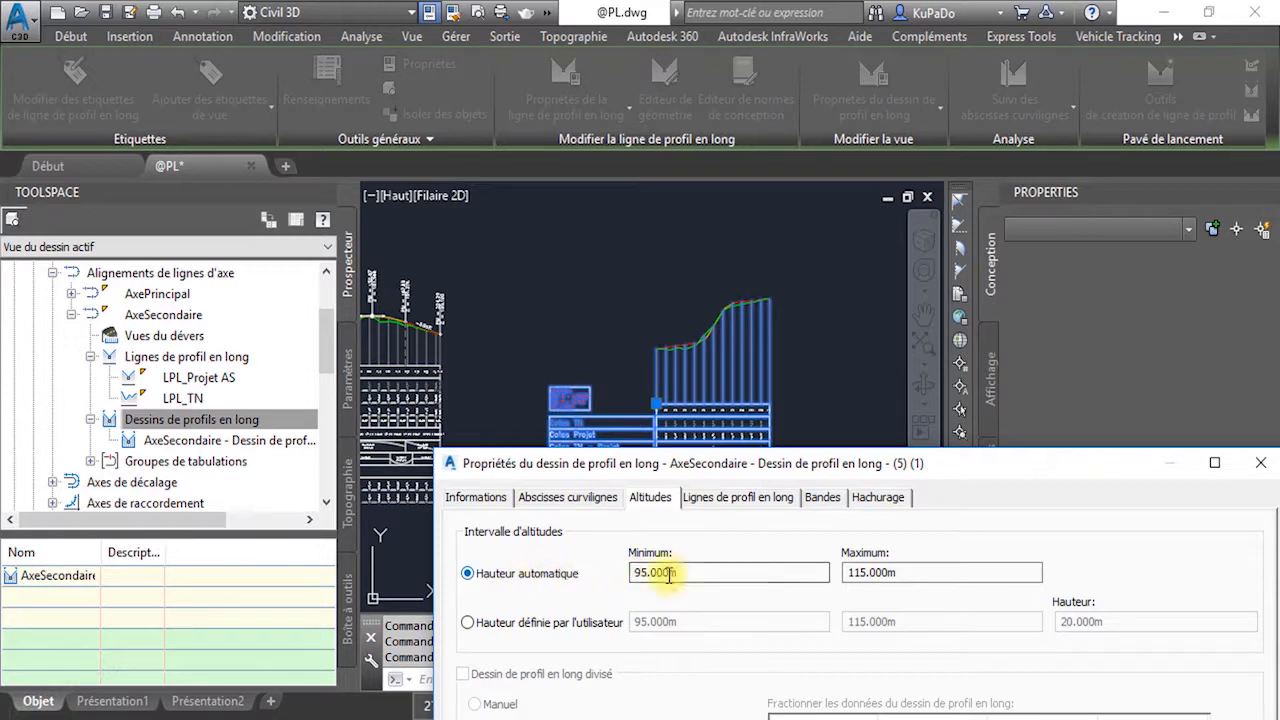
{"action": "left_click", "coordinate": [468, 623]}
{"action": "double_click", "coordinate": [676, 624]}
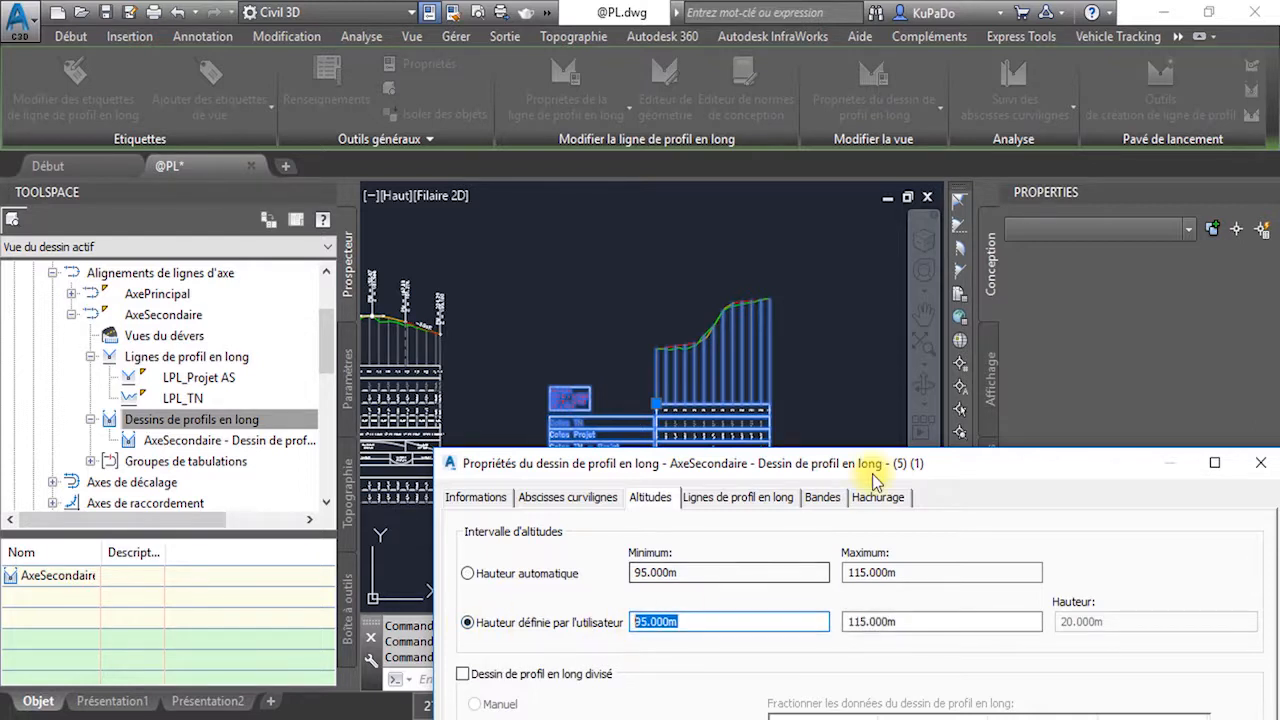
{"action": "left_click_drag", "start_coordinate": [879, 463], "coordinate": [810, 155]}
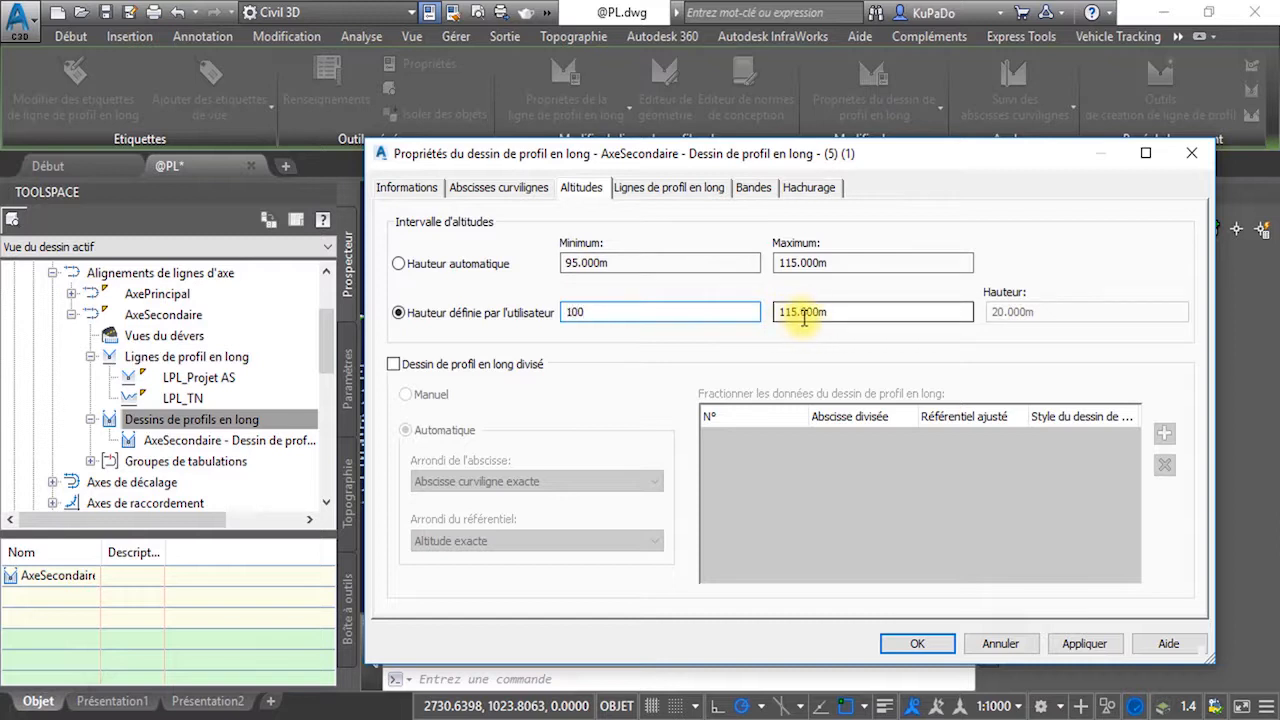
{"action": "type", "text": "100"}
{"action": "left_click", "coordinate": [1083, 643]}
{"action": "left_click_drag", "start_coordinate": [933, 172], "coordinate": [920, 537]}
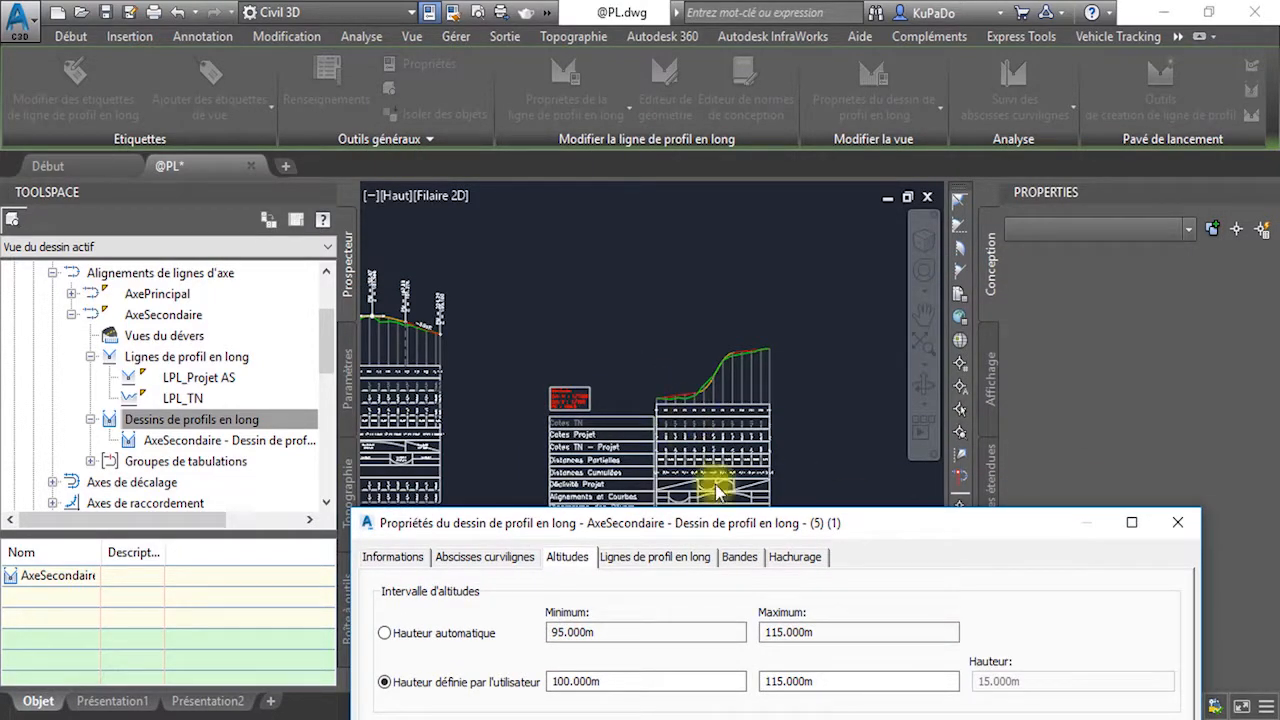
- Set the user-defined minimum altitude to 95 m, apply it and uncover the profile view for comparison
{"action": "mouse_move", "coordinate": [743, 530]}
{"action": "left_mouse_down"}
{"action": "mouse_move", "coordinate": [1075, 232]}
{"action": "mouse_move", "coordinate": [1128, 52]}
{"action": "mouse_move", "coordinate": [455, 94]}
{"action": "mouse_move", "coordinate": [670, 92]}
{"action": "left_mouse_up"}
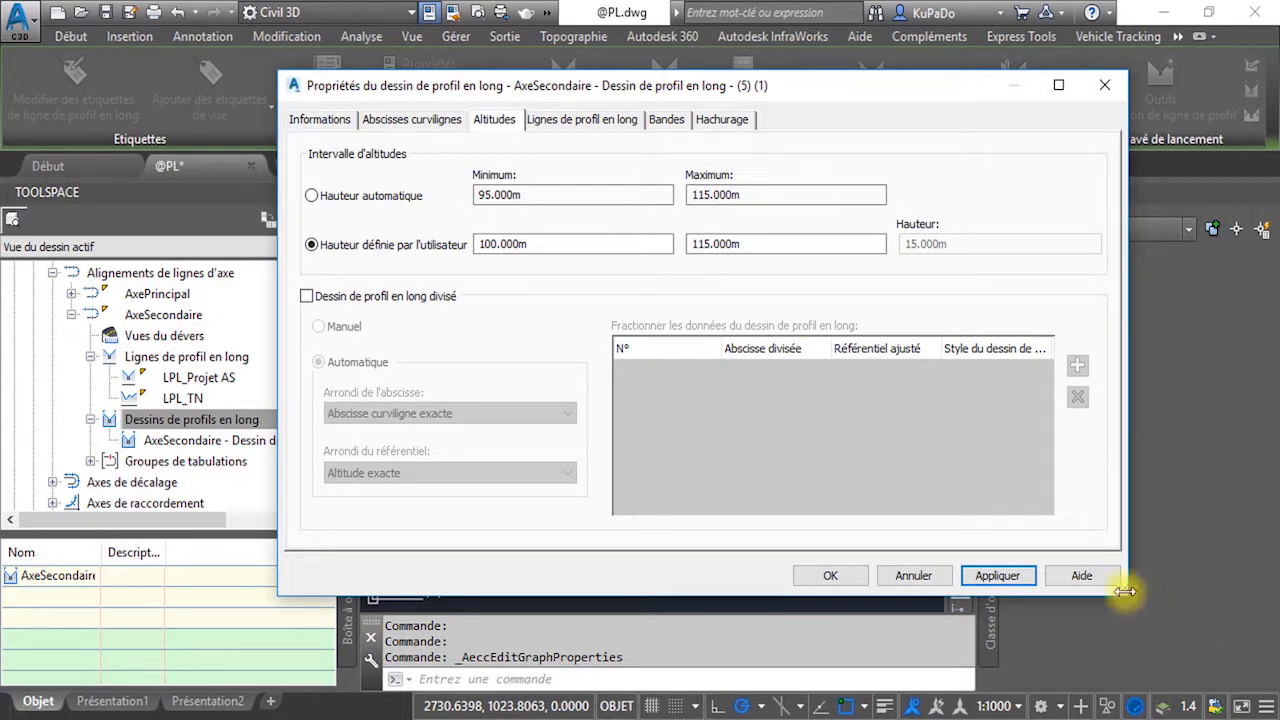
{"action": "left_click_drag", "start_coordinate": [1124, 592], "coordinate": [848, 385]}
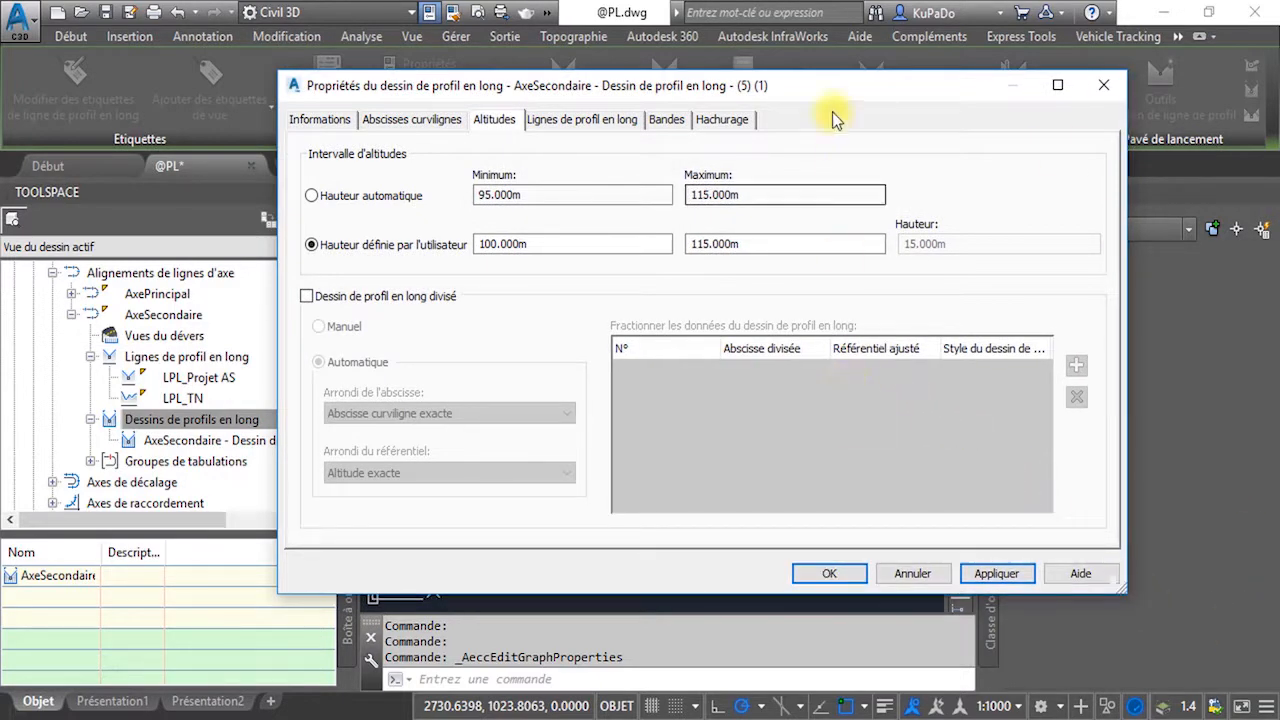
{"action": "left_click_drag", "start_coordinate": [820, 82], "coordinate": [934, 216]}
{"action": "left_click_drag", "start_coordinate": [700, 371], "coordinate": [549, 373]}
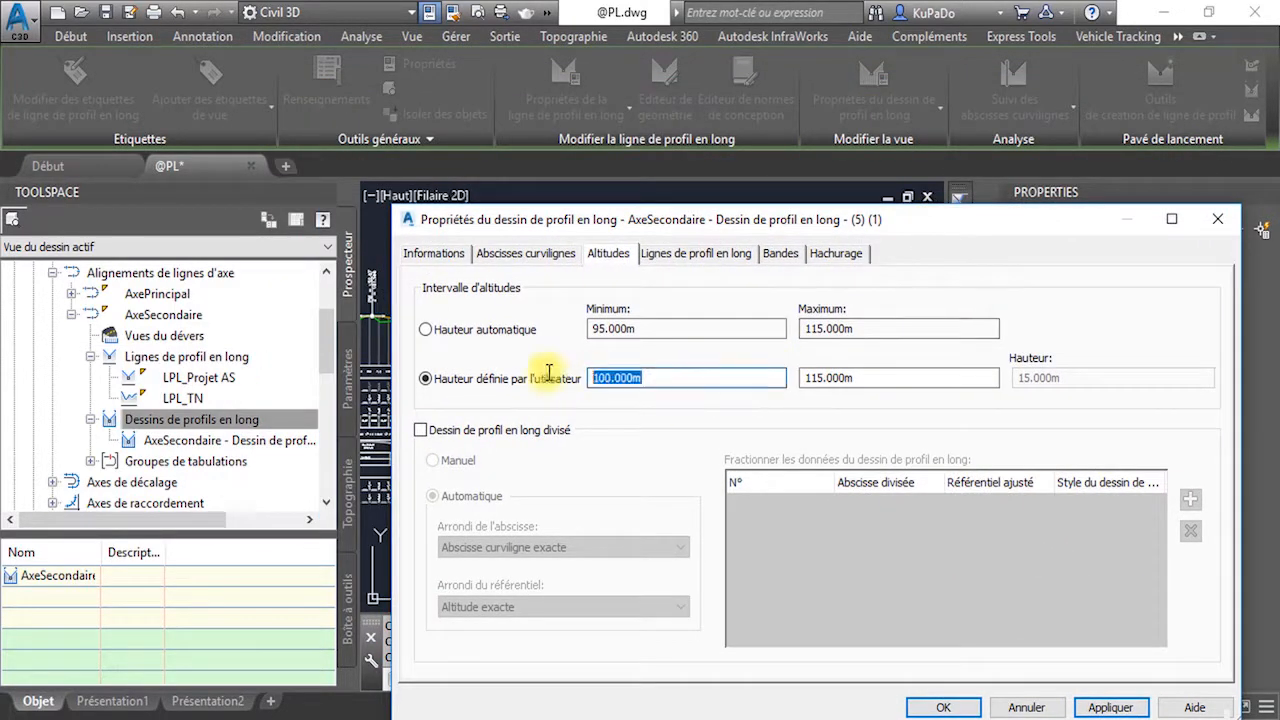
{"action": "type", "text": "95"}
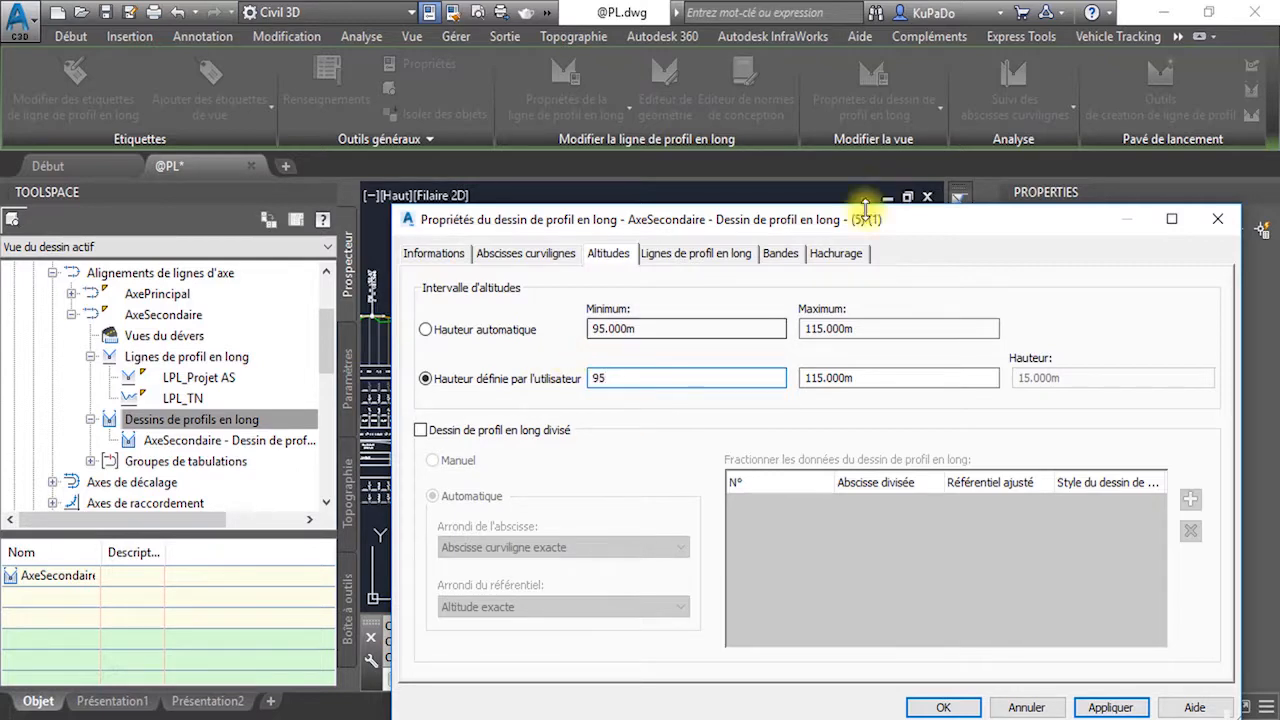
{"action": "mouse_move", "coordinate": [857, 218]}
{"action": "left_mouse_down"}
{"action": "mouse_move", "coordinate": [715, 498]}
{"action": "mouse_move", "coordinate": [733, 588]}
{"action": "left_mouse_up"}
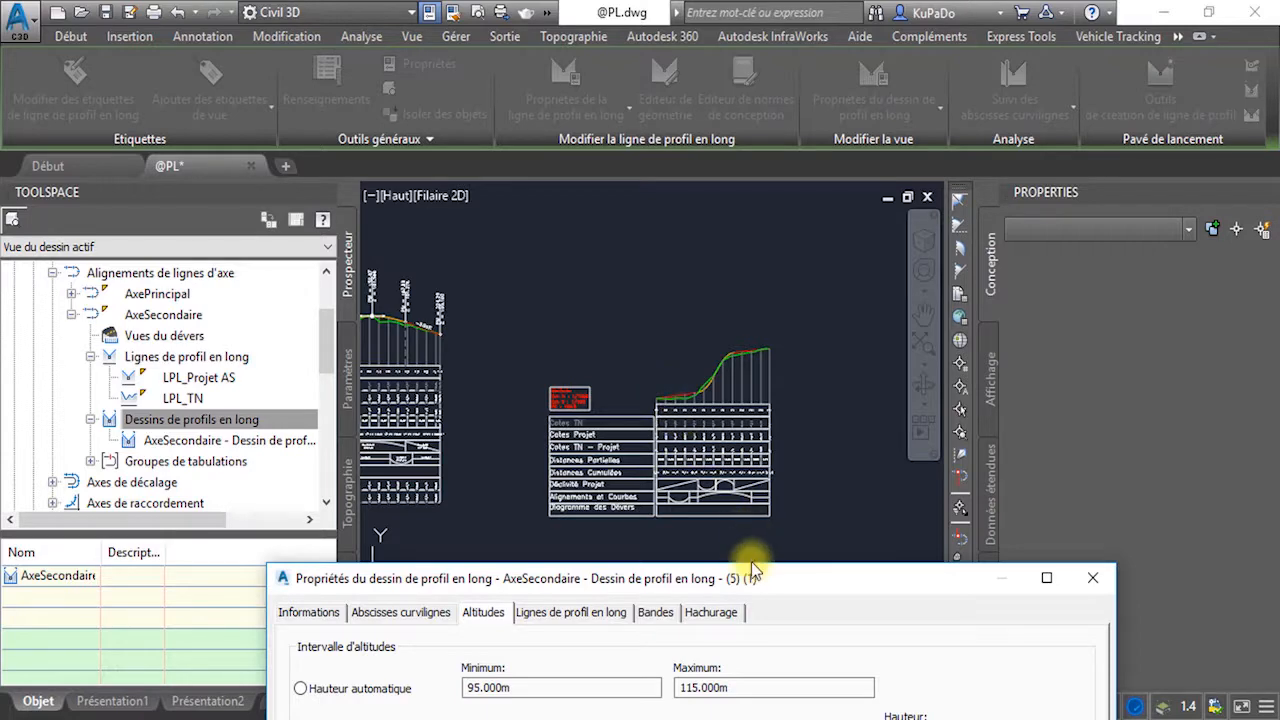
{"action": "left_click_drag", "start_coordinate": [752, 585], "coordinate": [844, 167]}
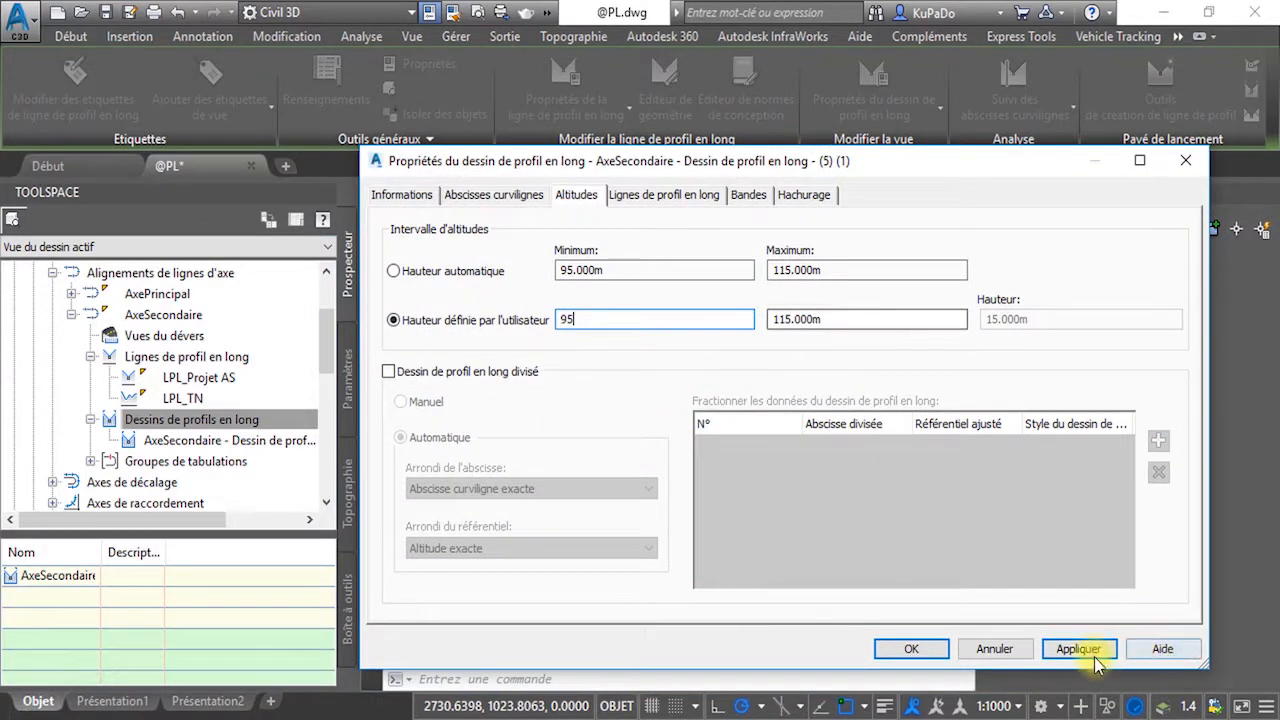
{"action": "left_click_drag", "start_coordinate": [926, 167], "coordinate": [870, 510]}
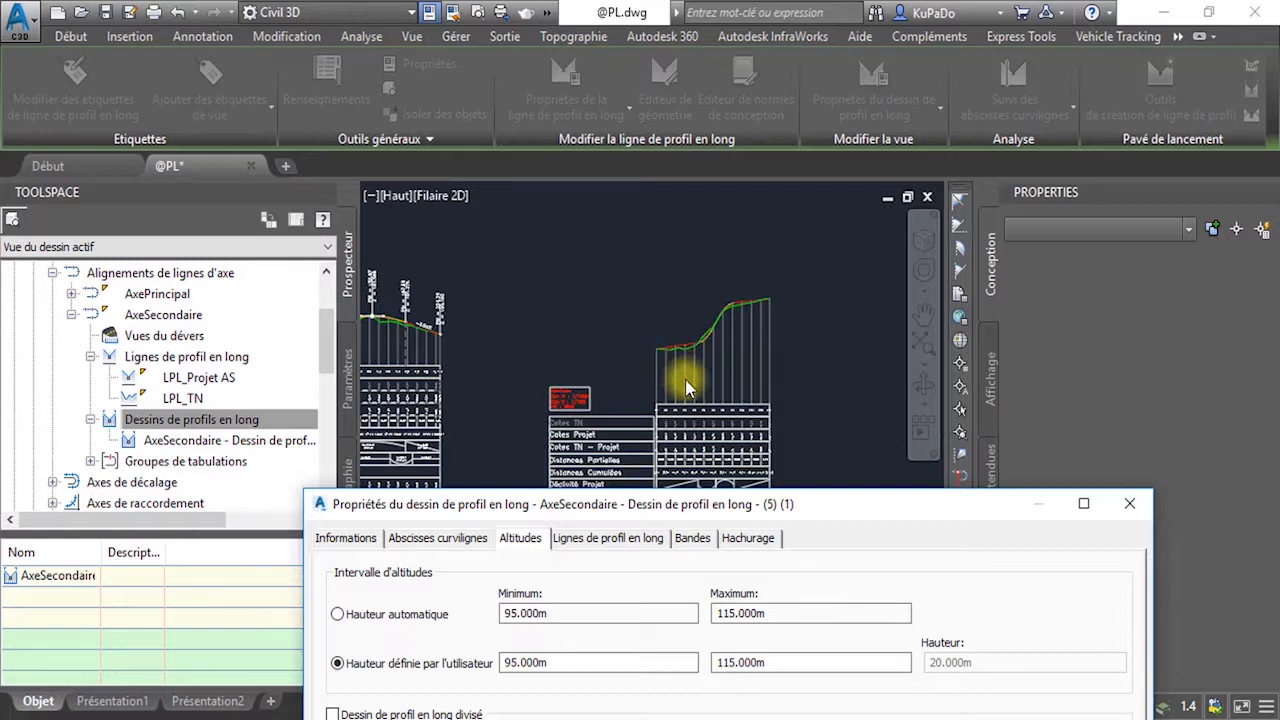
- Change the user-defined minimum altitude back to 100 m, accept the properties, inspect the profile view and deselect it
{"action": "left_click_drag", "start_coordinate": [778, 506], "coordinate": [840, 368]}
{"action": "left_click_drag", "start_coordinate": [620, 520], "coordinate": [536, 521]}
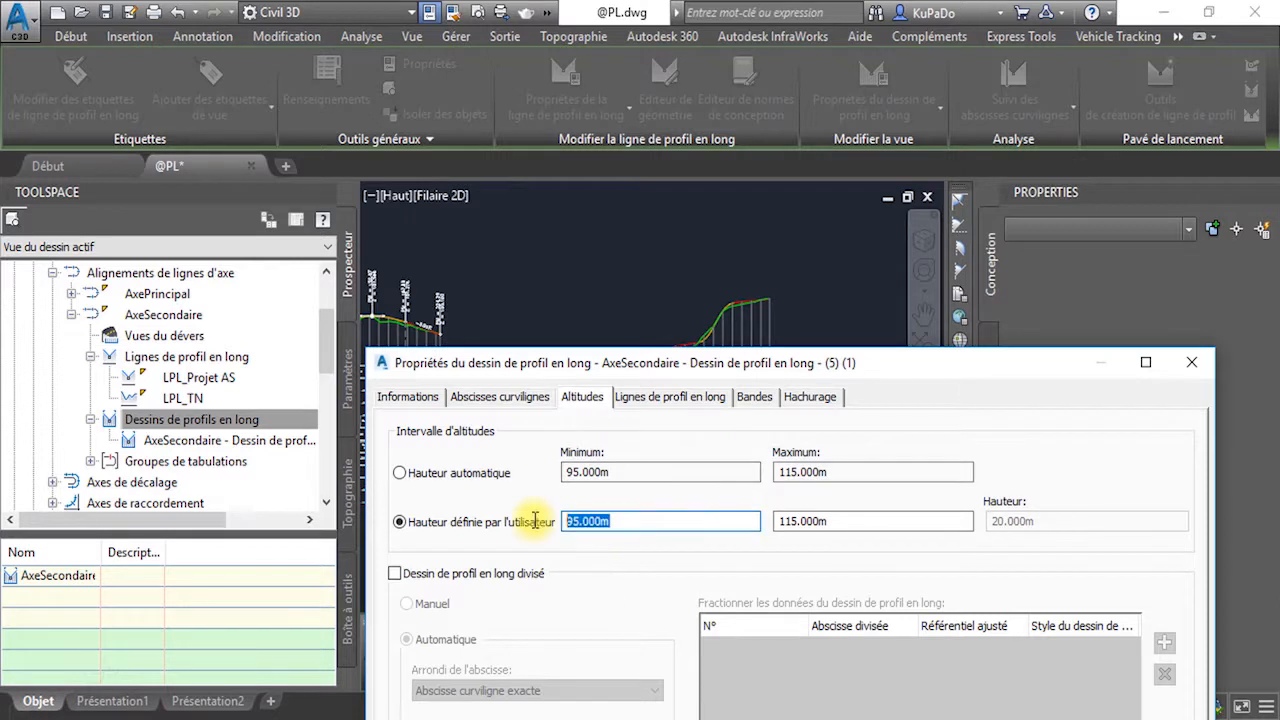
{"action": "type", "text": "100"}
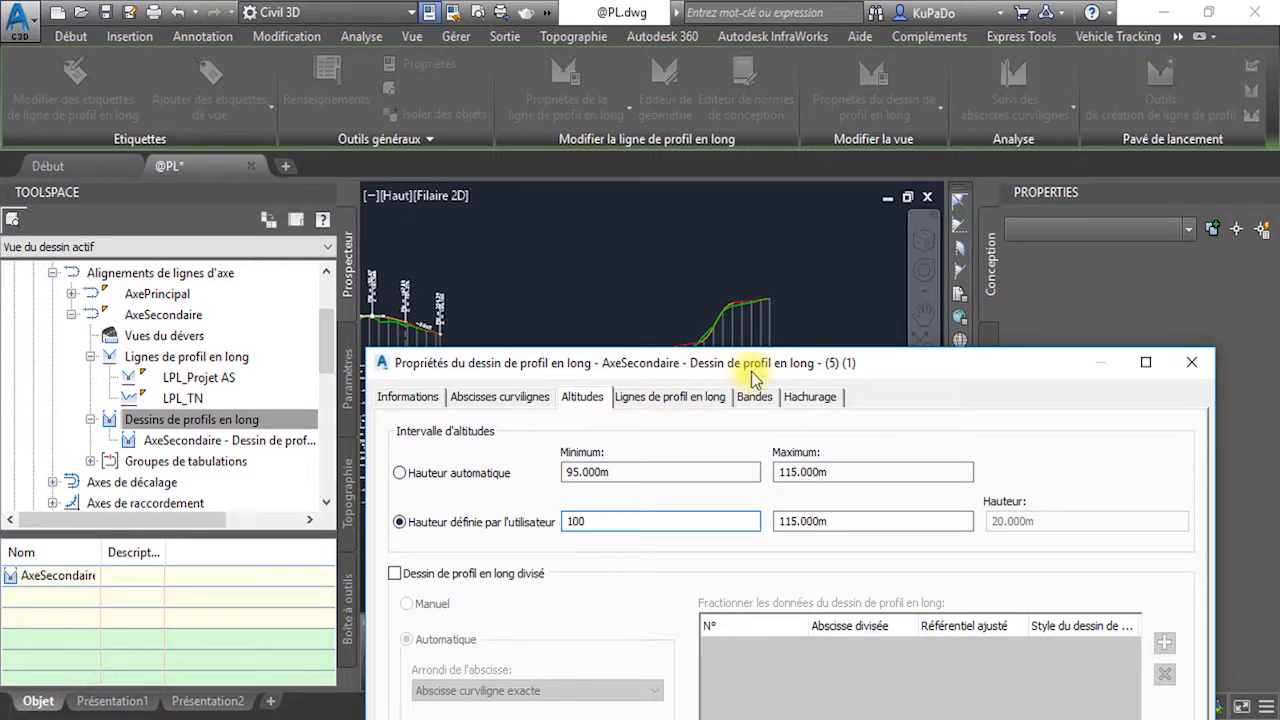
{"action": "left_click_drag", "start_coordinate": [751, 371], "coordinate": [747, 515]}
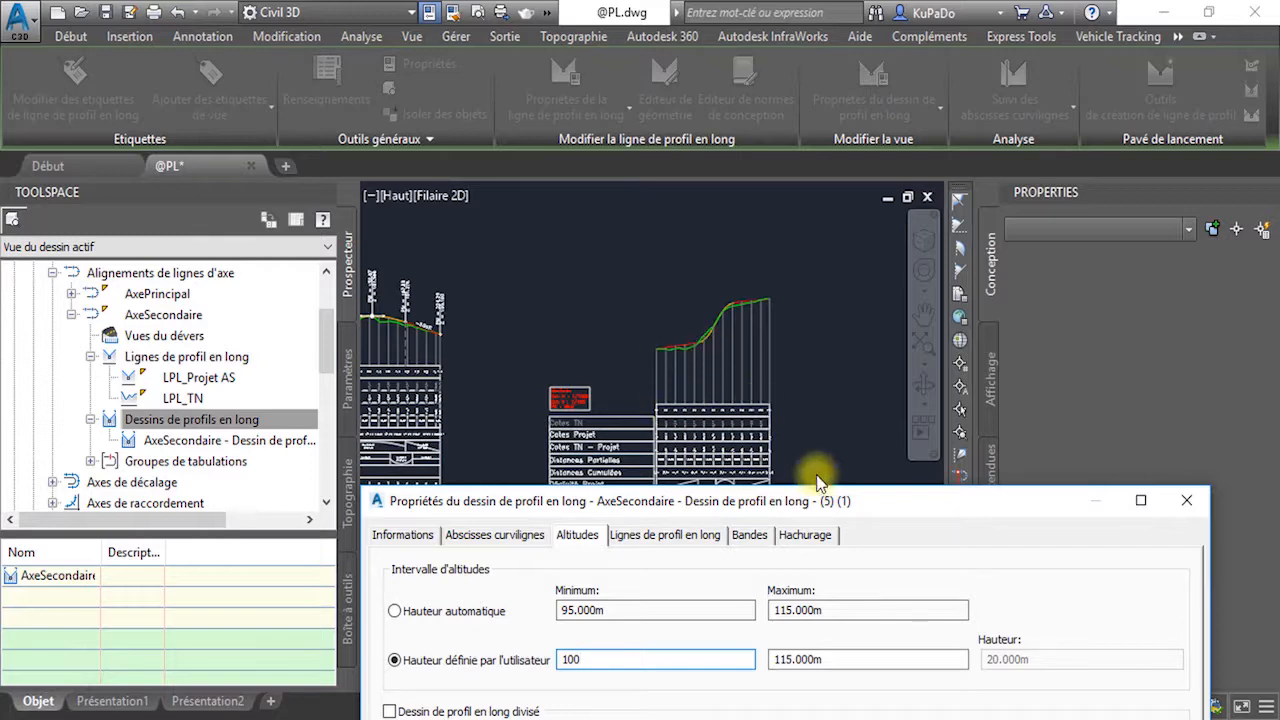
{"action": "left_click_drag", "start_coordinate": [817, 502], "coordinate": [825, 254]}
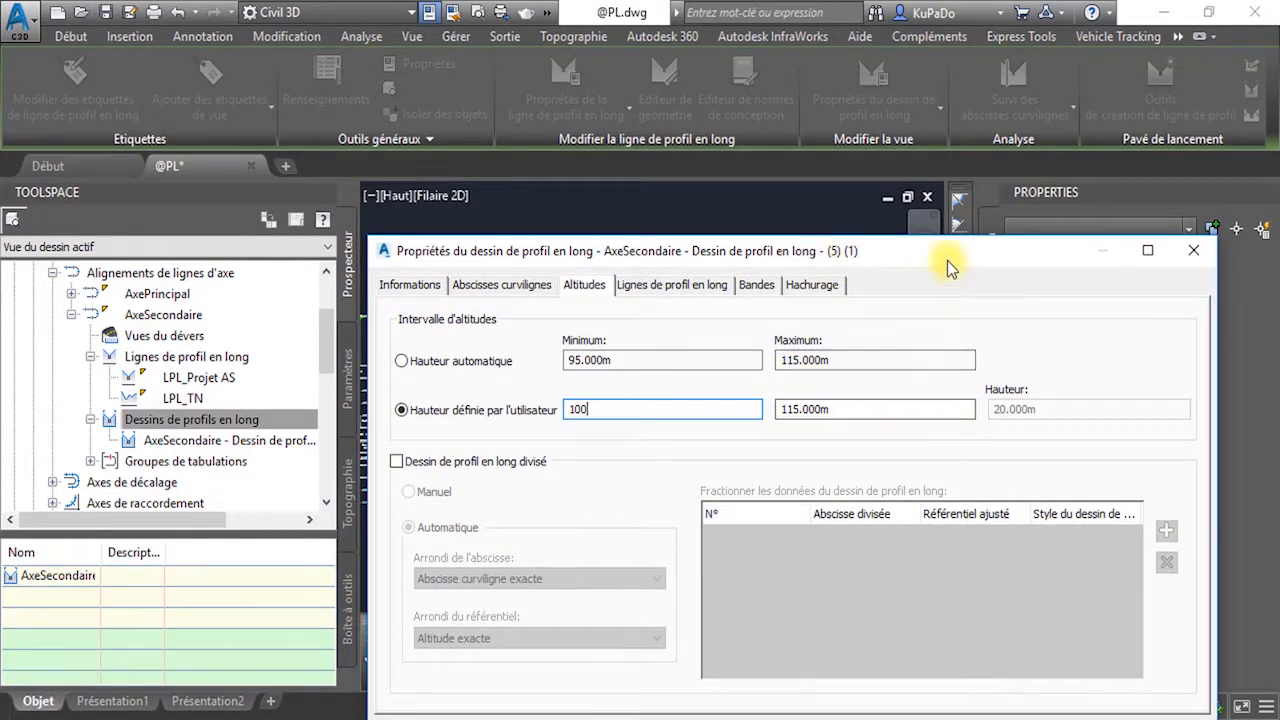
{"action": "left_click_drag", "start_coordinate": [947, 260], "coordinate": [942, 164]}
{"action": "left_click", "coordinate": [1088, 644]}
{"action": "left_click", "coordinate": [921, 644]}
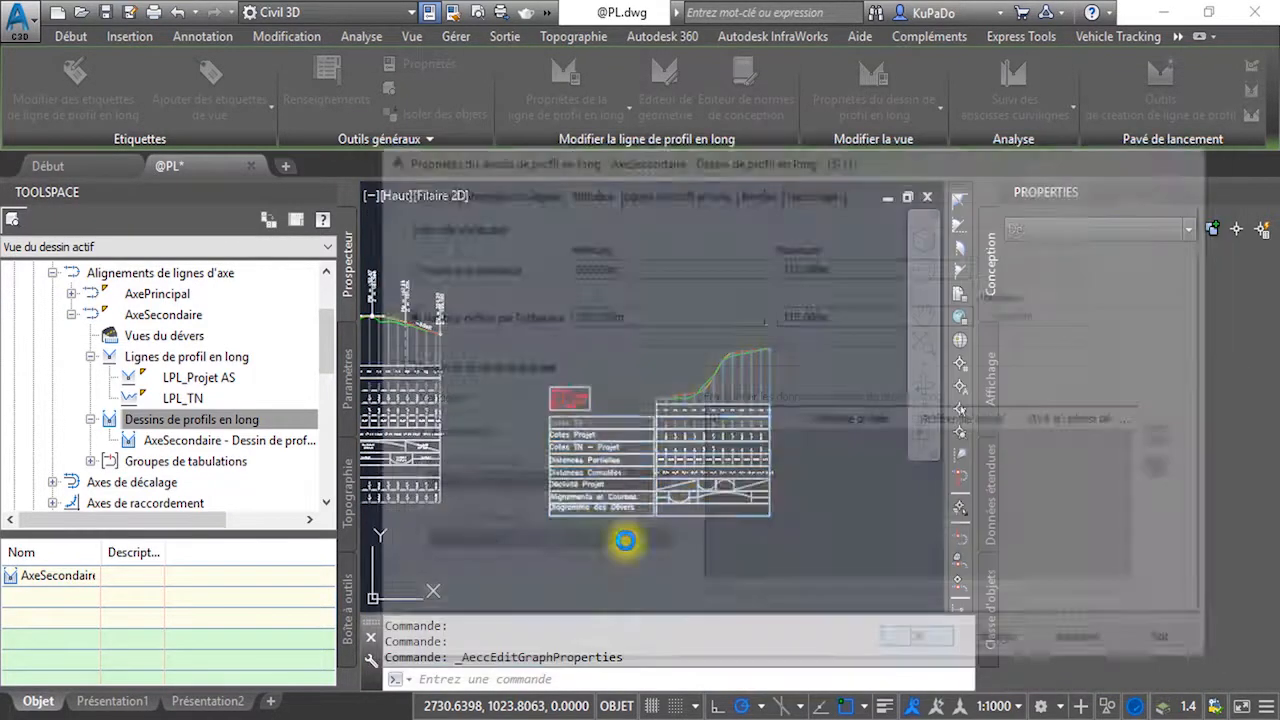
{"action": "scroll", "coordinate": [675, 405], "scroll_direction": "up", "scroll_amount": 3}
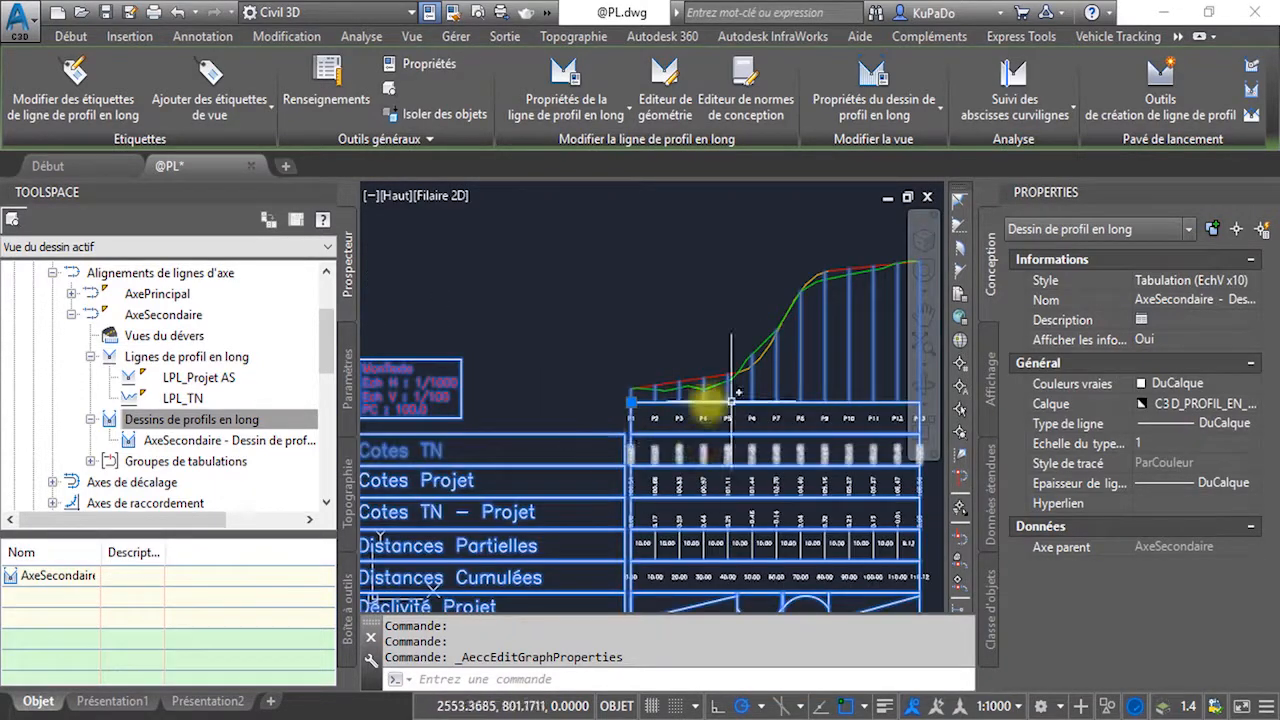
{"action": "scroll", "coordinate": [757, 440], "scroll_direction": "down", "scroll_amount": 4}
{"action": "key", "text": "Escape"}
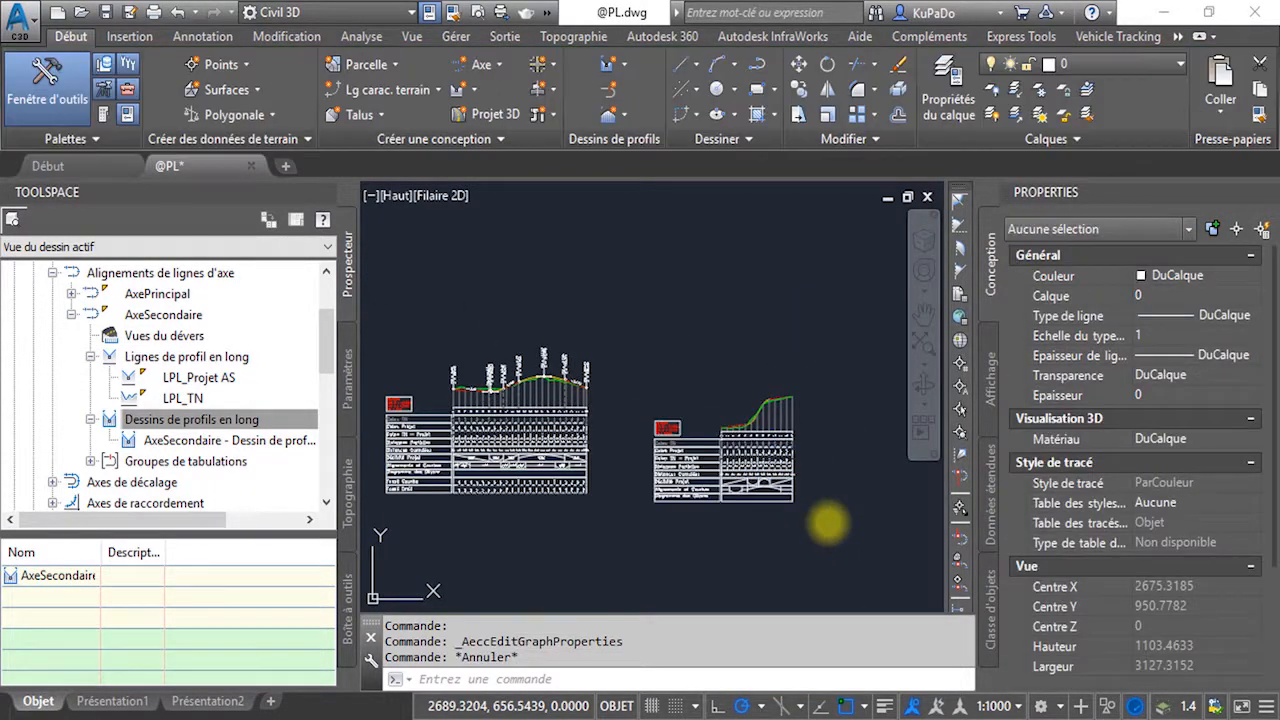